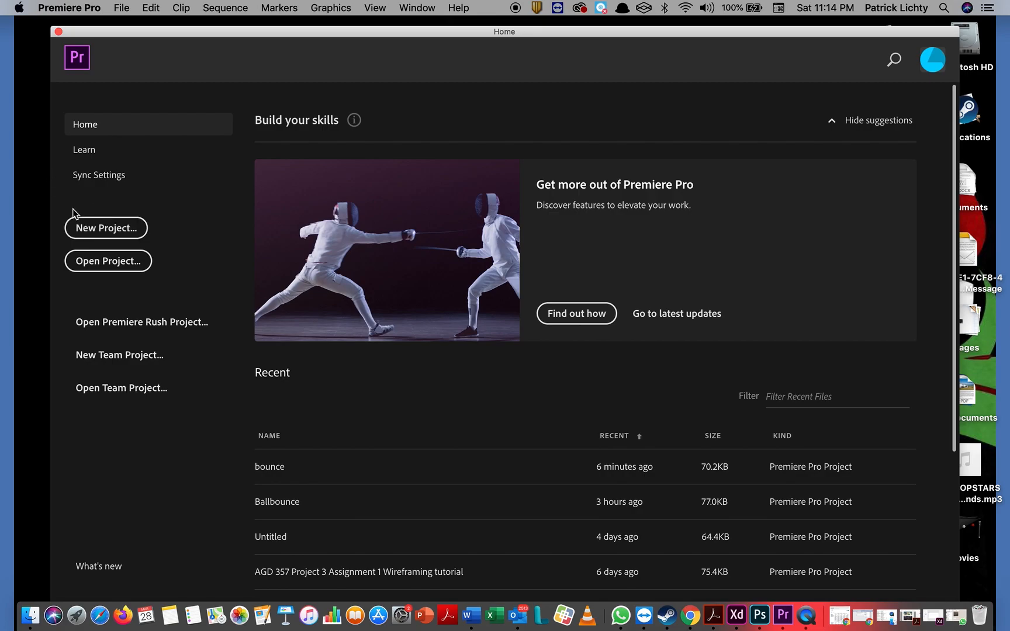
Step: Create a new project named 'bounce compilation' located in the AAD376/Premiere Project folder
{"action": "left_click", "coordinate": [97, 233]}
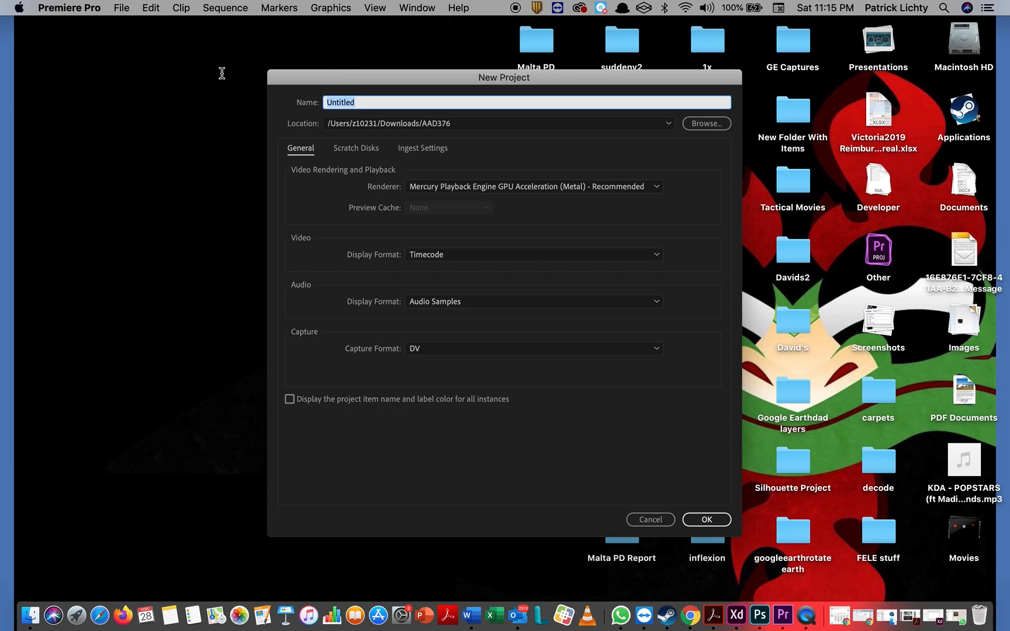
{"action": "type", "text": "bounce compilation"}
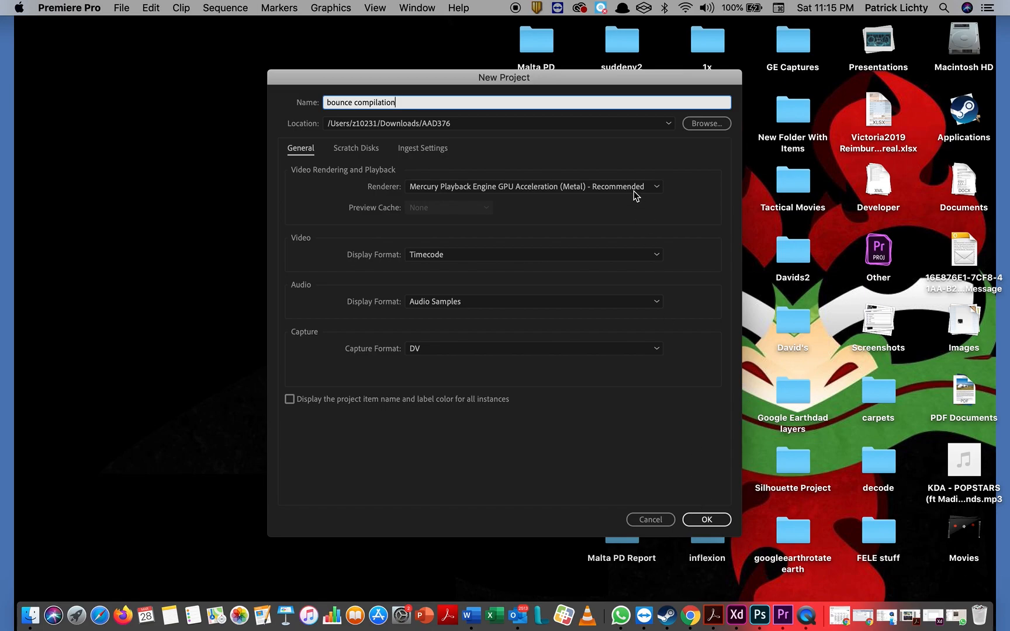
{"action": "left_click", "coordinate": [697, 125]}
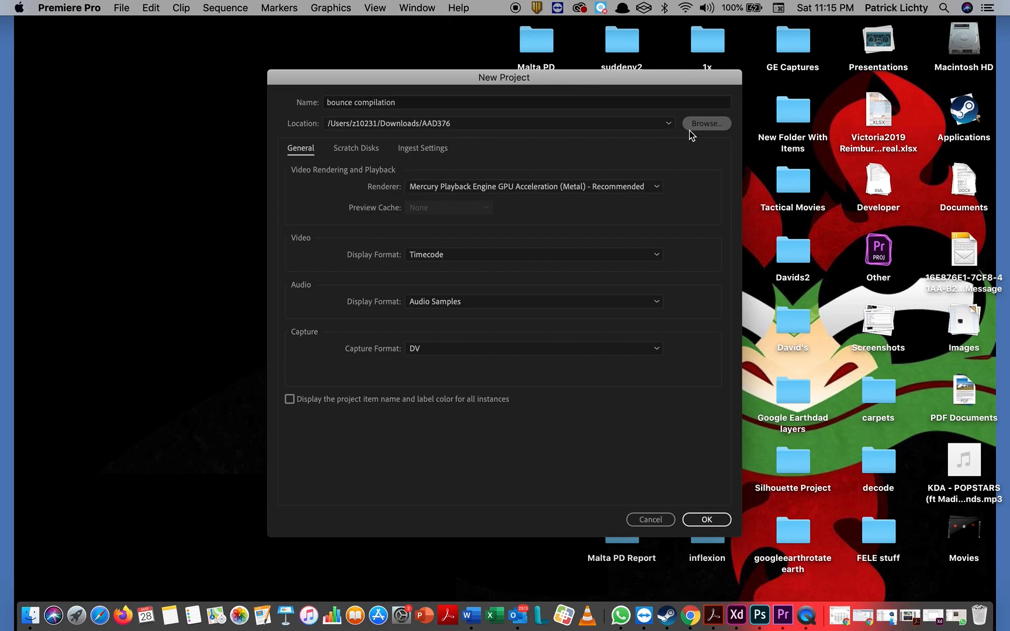
{"action": "scroll", "coordinate": [564, 248], "scroll_direction": "down", "scroll_amount": 10}
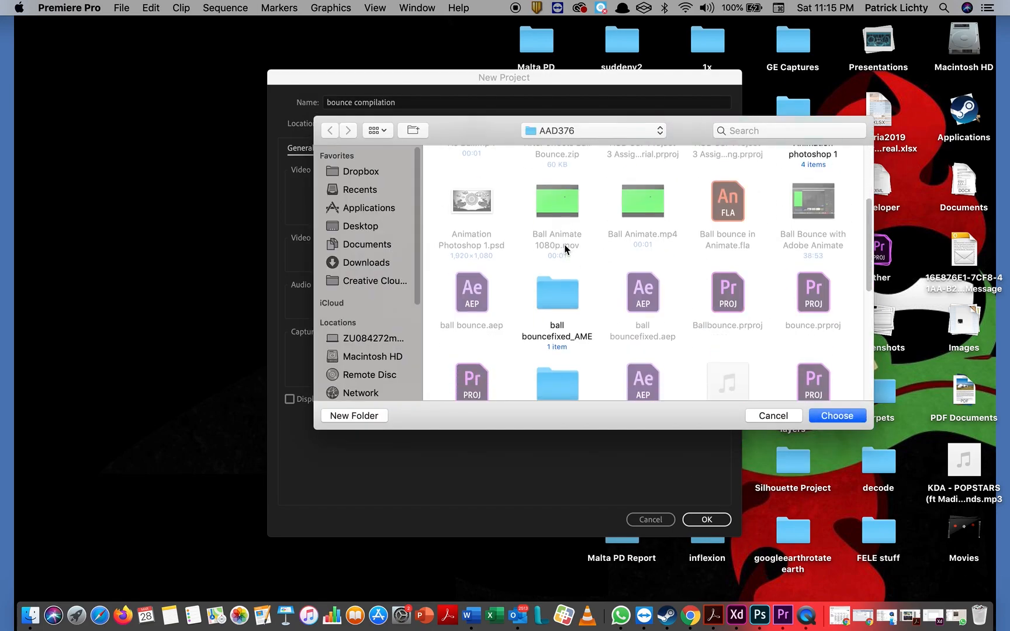
{"action": "double_click", "coordinate": [641, 169]}
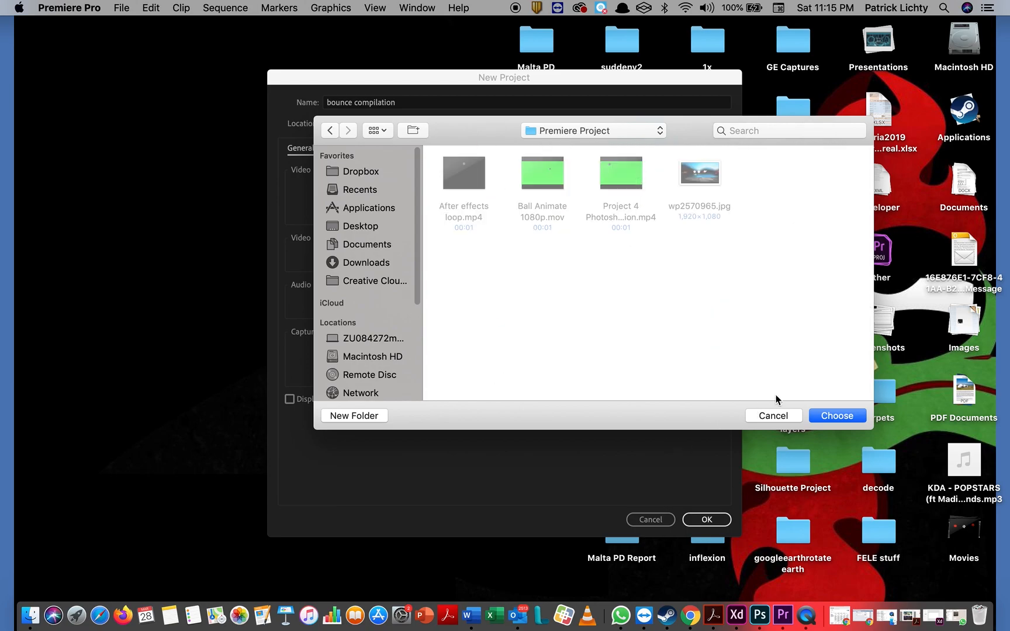
{"action": "left_click", "coordinate": [849, 415]}
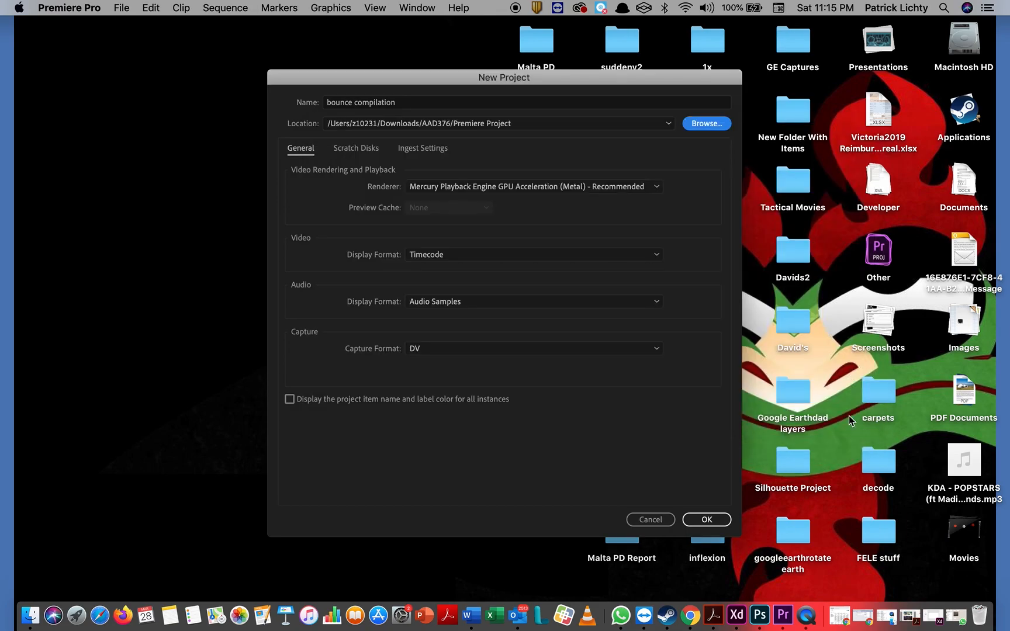
{"action": "left_click", "coordinate": [723, 519]}
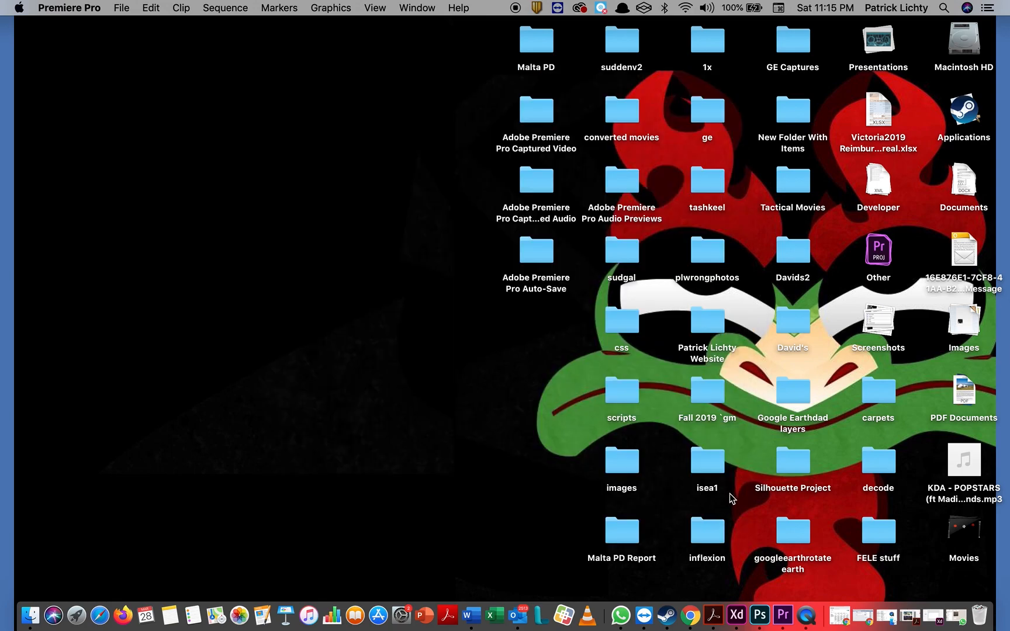
Step: Create a new sequence from File > New > Sequence, keeping the ARRI 1080p 24 preset
{"action": "left_click", "coordinate": [786, 616]}
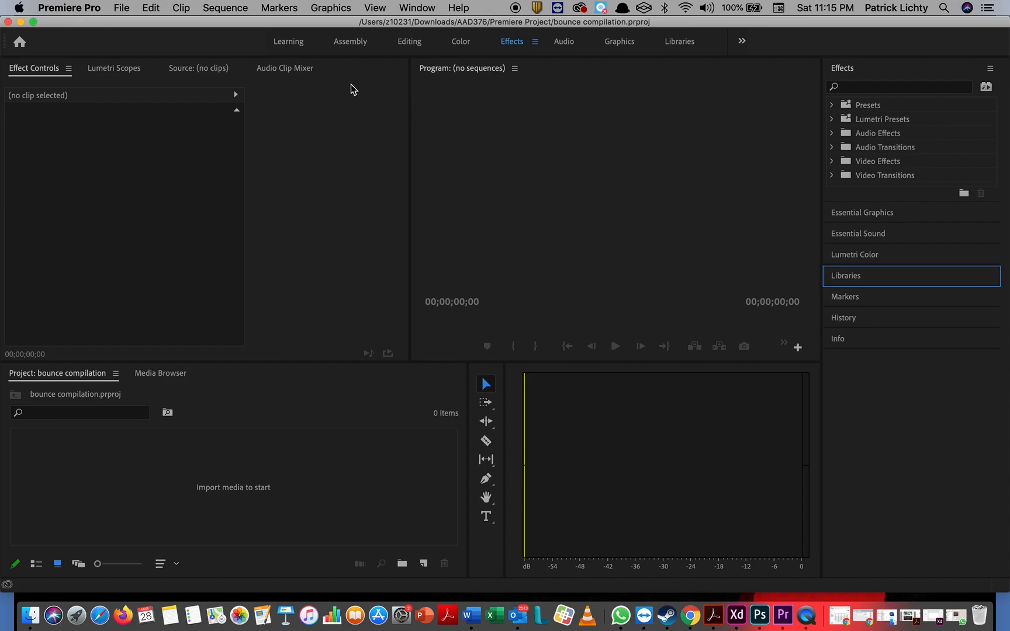
{"action": "left_click", "coordinate": [234, 8]}
{"action": "mouse_move", "coordinate": [121, 9]}
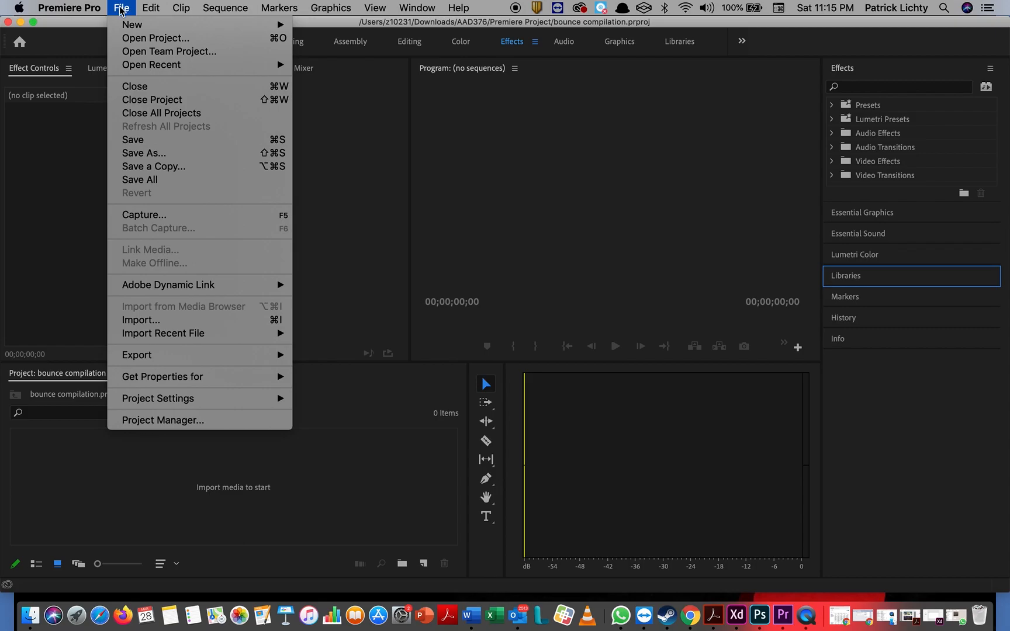
{"action": "left_click", "coordinate": [378, 57]}
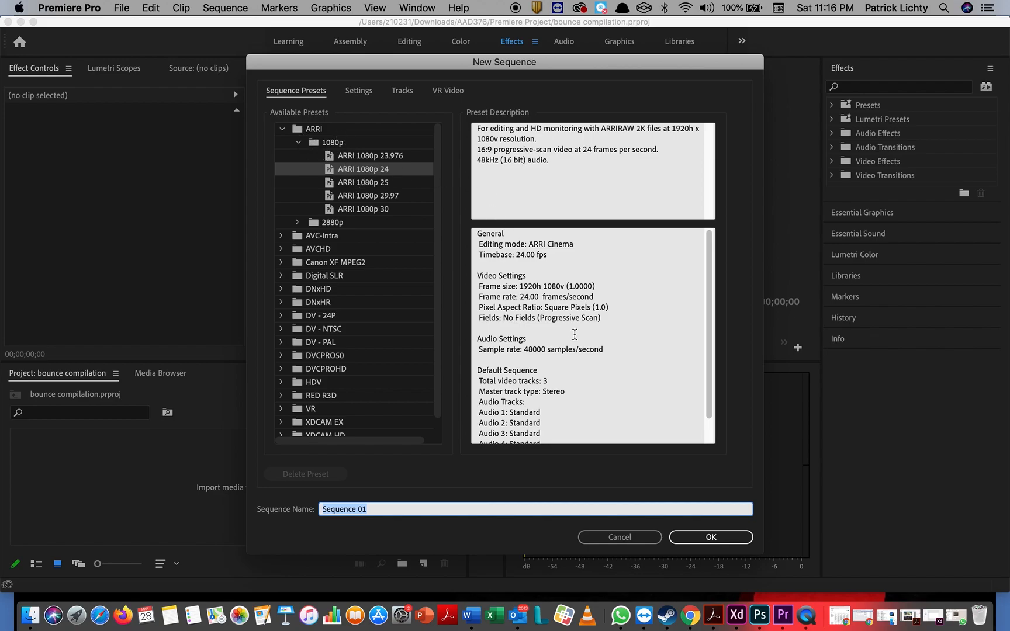
{"action": "left_click", "coordinate": [723, 534]}
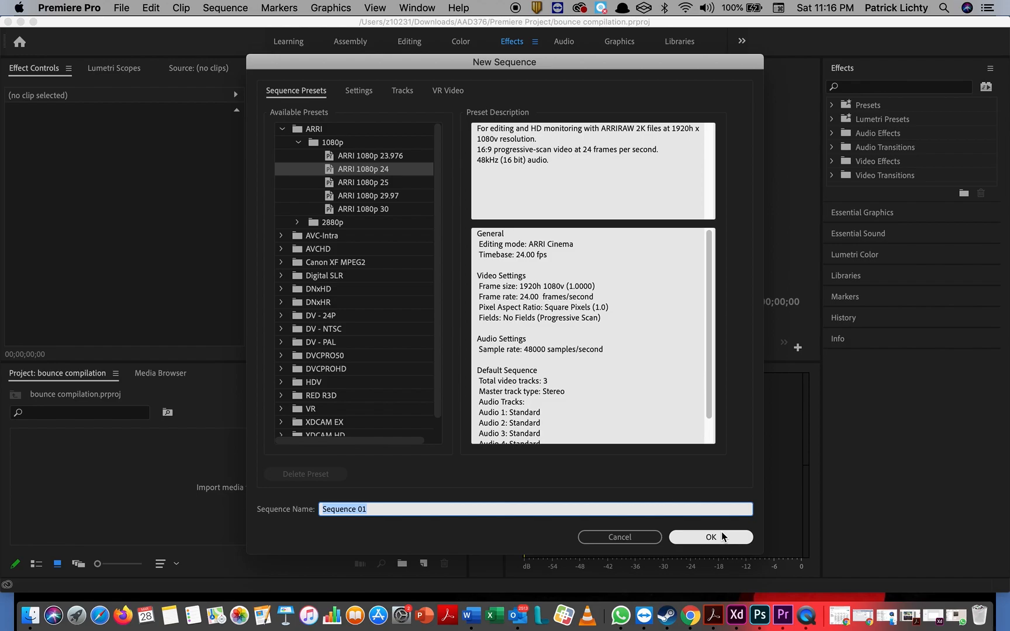
{"action": "left_click", "coordinate": [723, 536]}
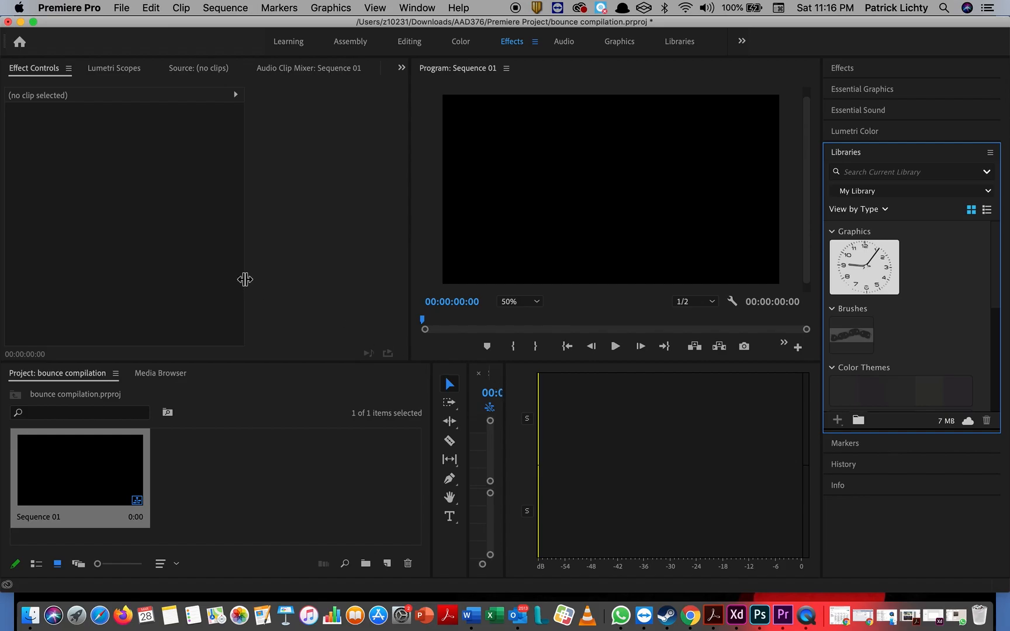
{"action": "left_click", "coordinate": [123, 9]}
{"action": "mouse_move", "coordinate": [78, 9]}
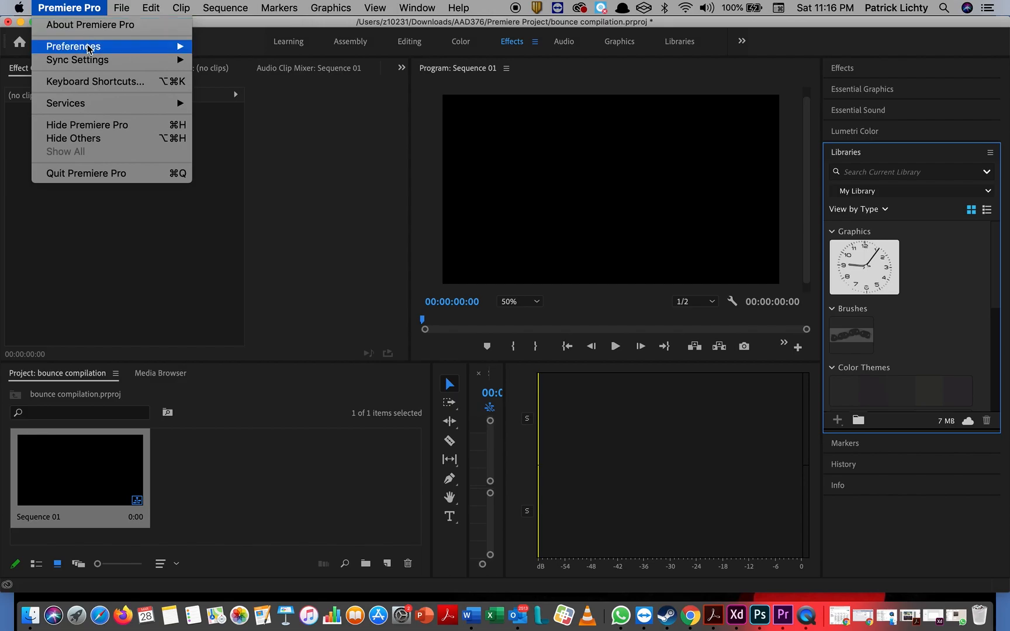
{"action": "mouse_move", "coordinate": [151, 58]}
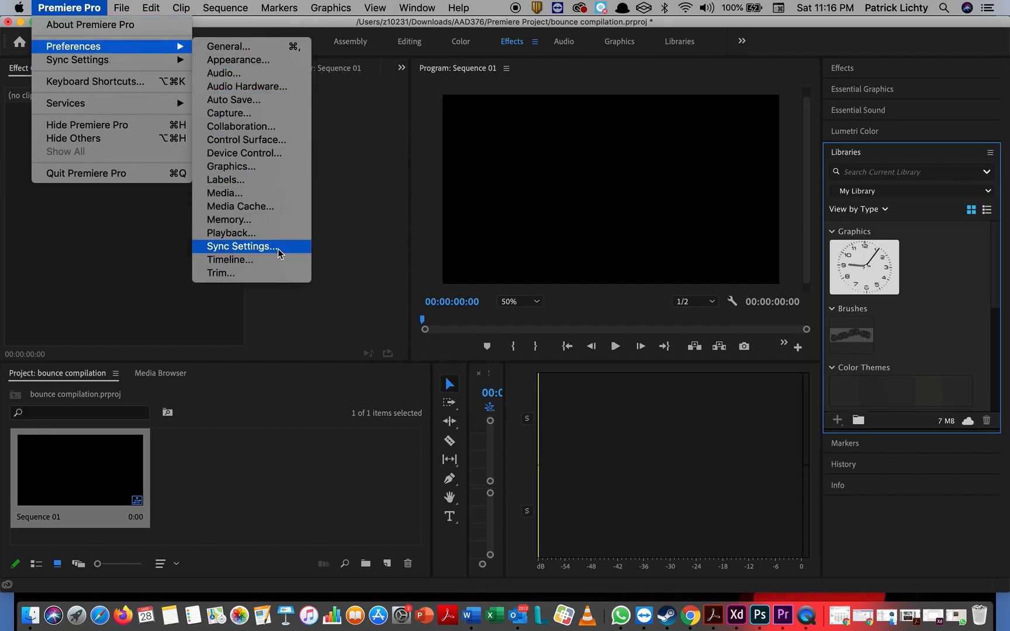
{"action": "left_click", "coordinate": [279, 194]}
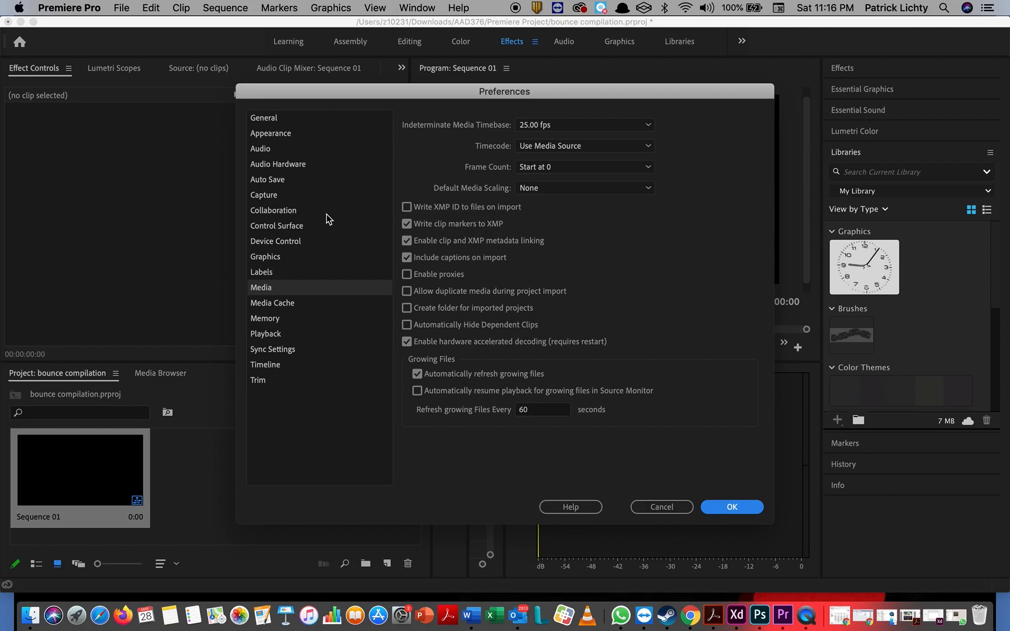
{"action": "left_click", "coordinate": [296, 304]}
{"action": "key", "text": "Down"}
{"action": "key", "text": "Down"}
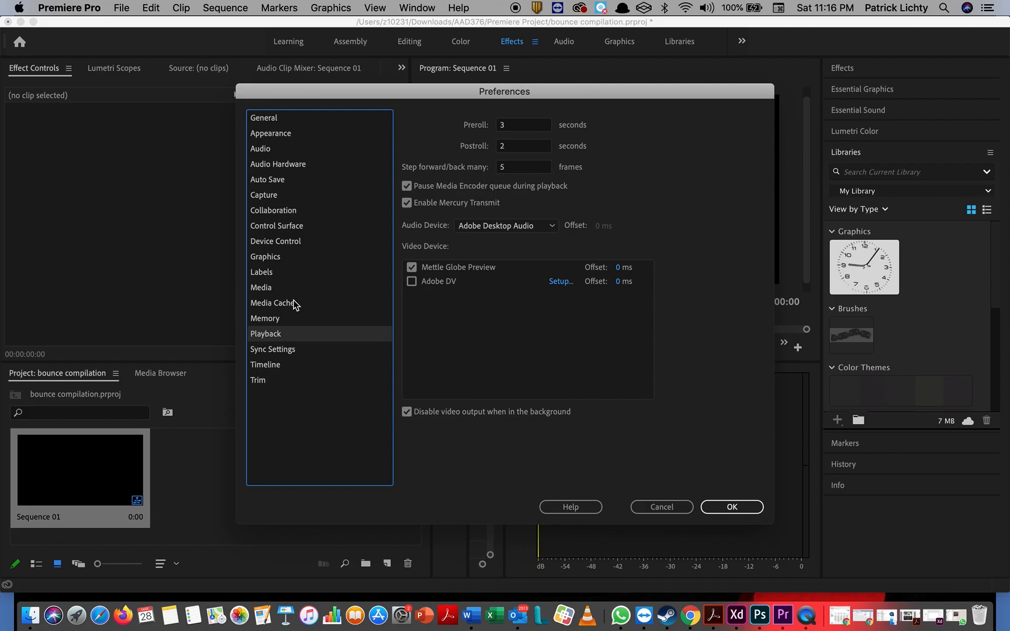
{"action": "key", "text": "Down"}
{"action": "key", "text": "Down"}
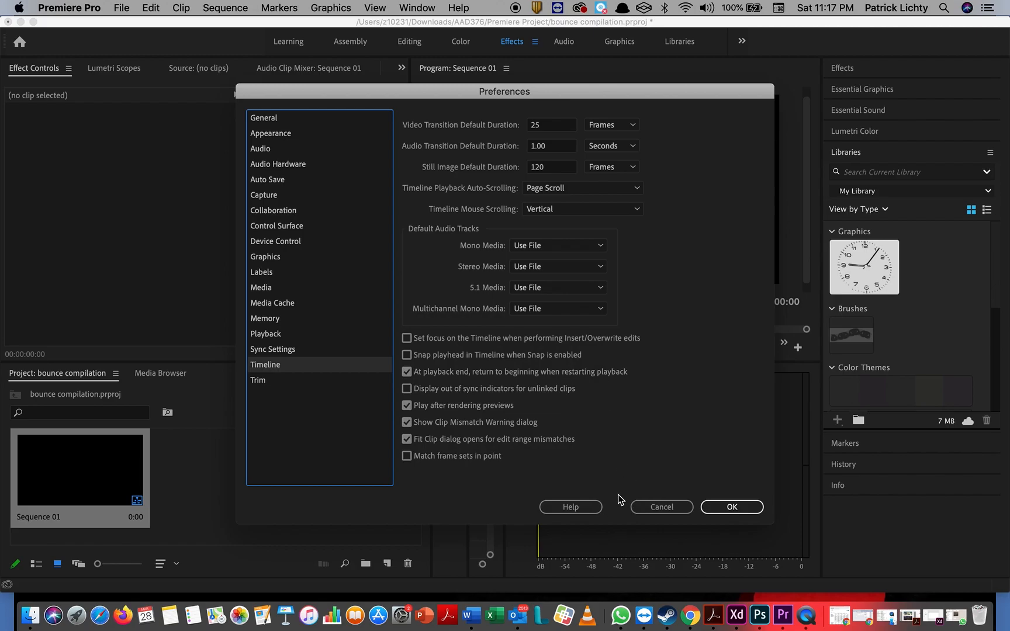
{"action": "left_click", "coordinate": [725, 508]}
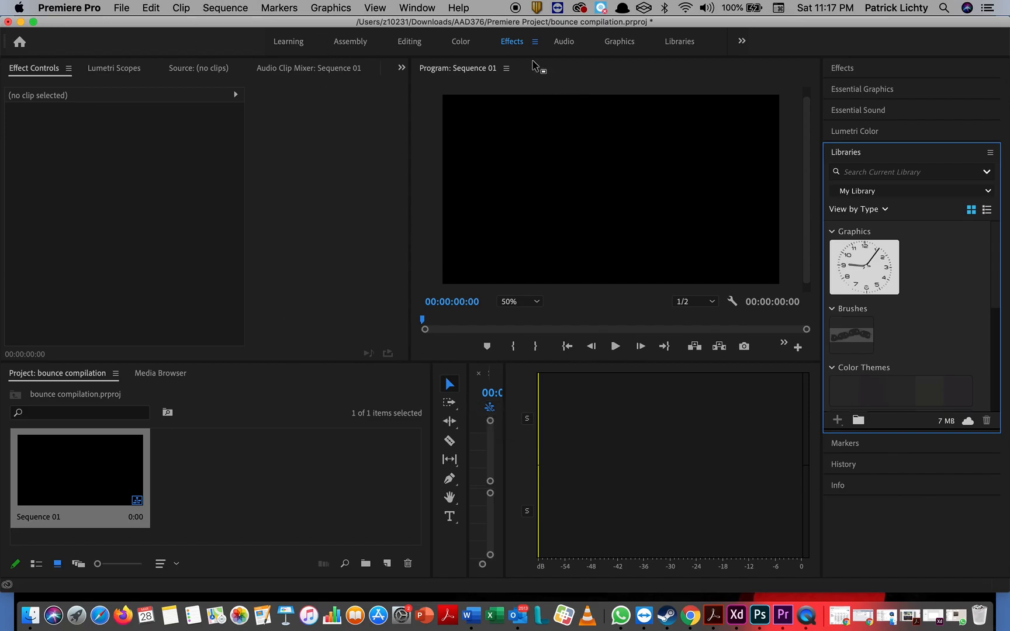
Step: Switch to the Editing workspace and start a new legacy title
{"action": "left_click", "coordinate": [412, 43]}
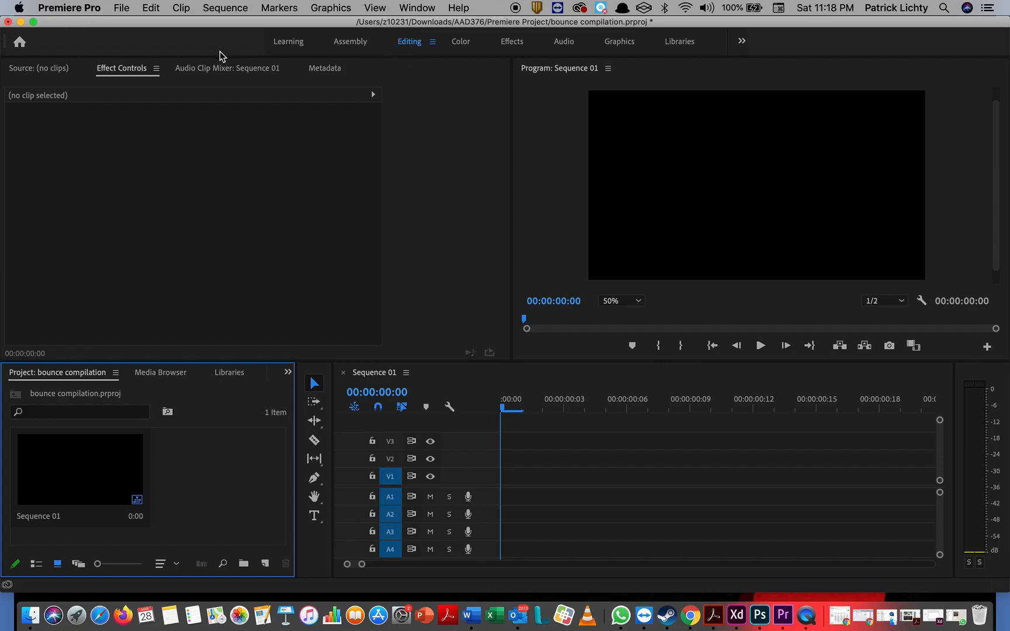
{"action": "left_click", "coordinate": [123, 8]}
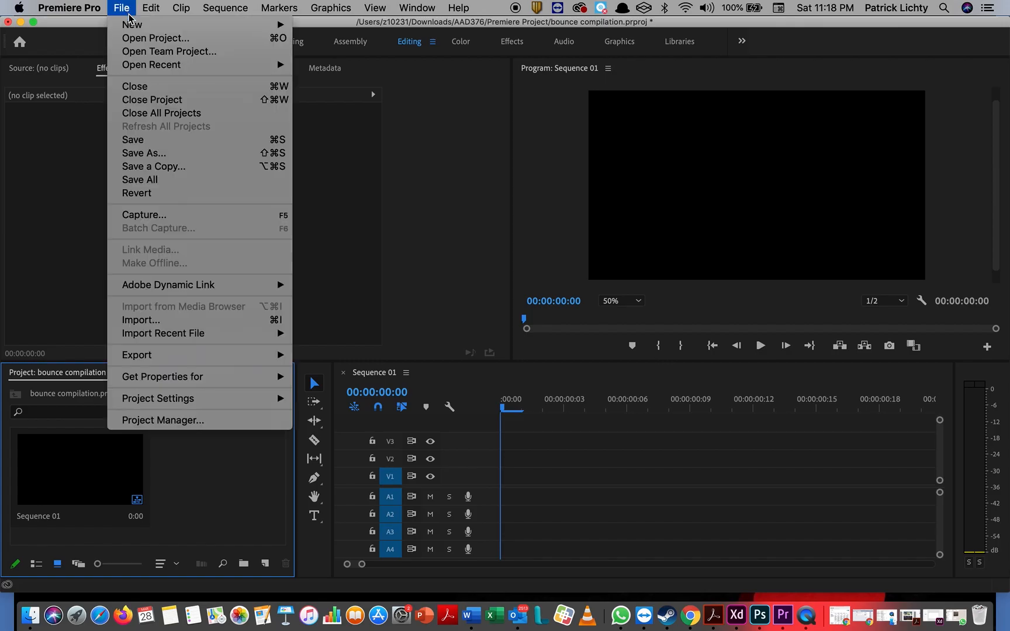
{"action": "mouse_move", "coordinate": [133, 24]}
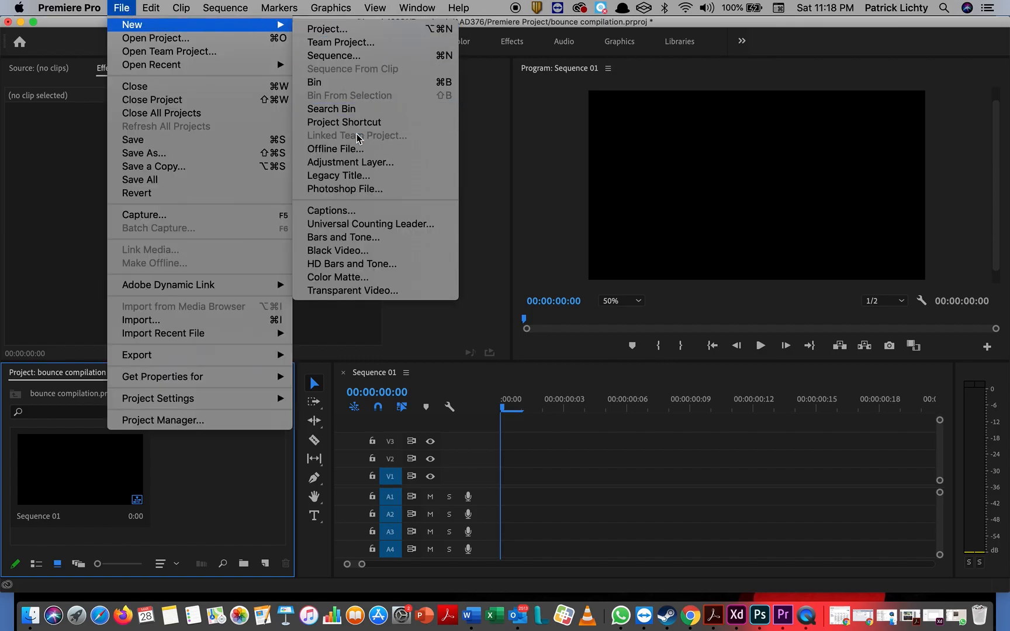
{"action": "left_click", "coordinate": [363, 174]}
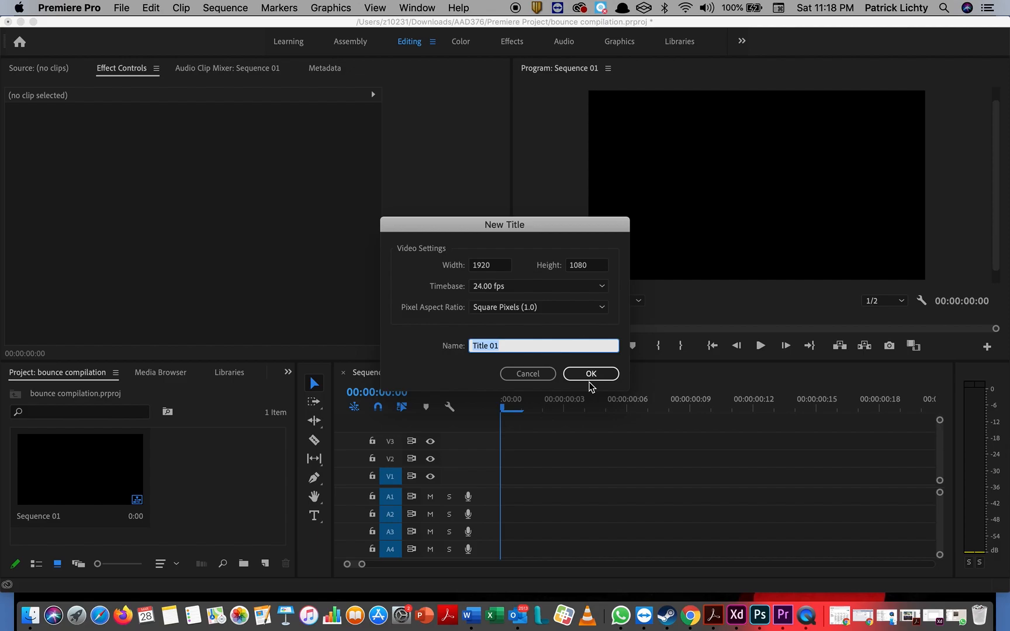
Step: Replace the default name Title 01 with 'Bounce title' and create the title
{"action": "left_click", "coordinate": [509, 345]}
{"action": "left_click_drag", "start_coordinate": [501, 344], "coordinate": [443, 333]}
{"action": "type", "text": "Bounce tit"}
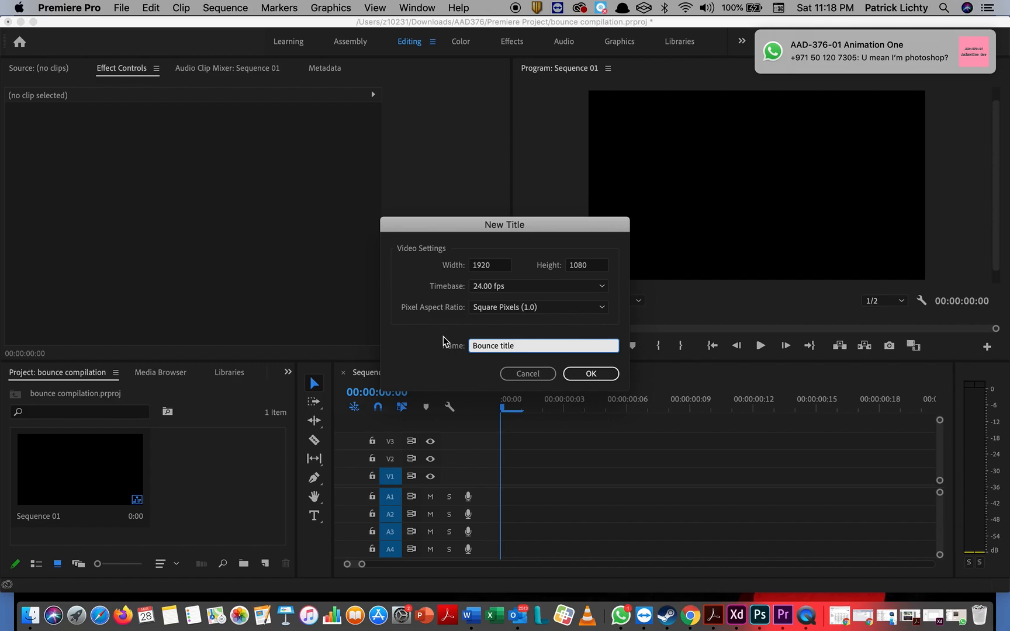
{"action": "left_click", "coordinate": [594, 375]}
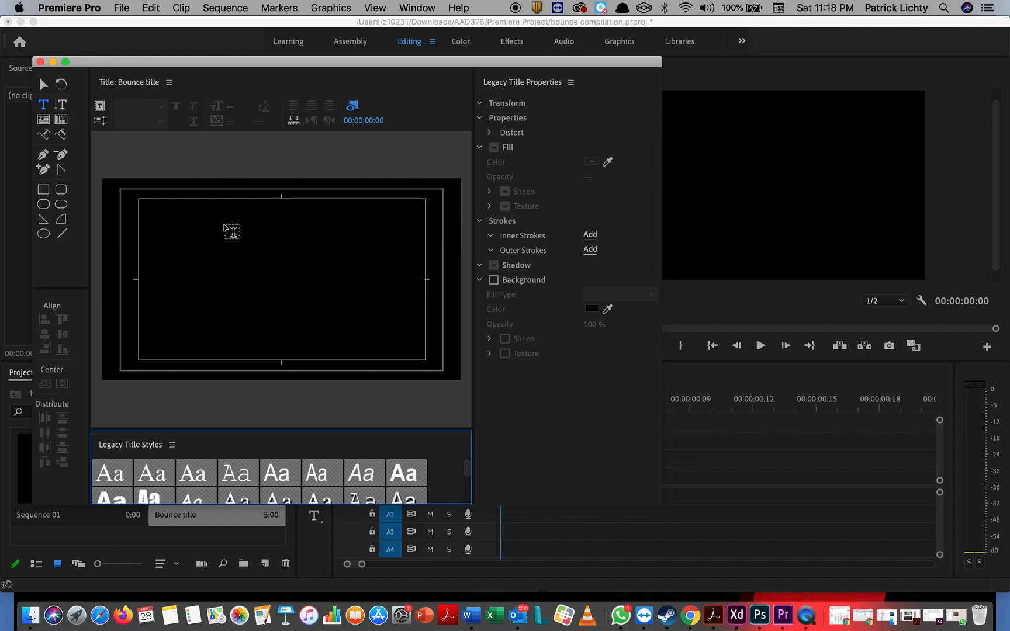
Step: Start a text box at the top-left of the title canvas using the Atkinson Hyperlegible font
{"action": "left_click", "coordinate": [224, 223]}
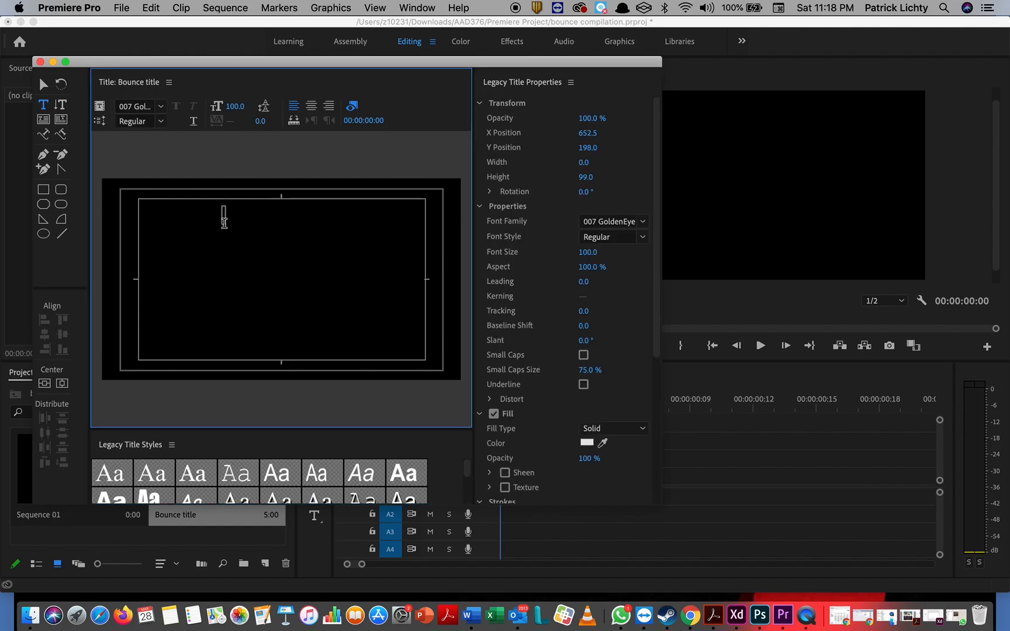
{"action": "left_click", "coordinate": [645, 227]}
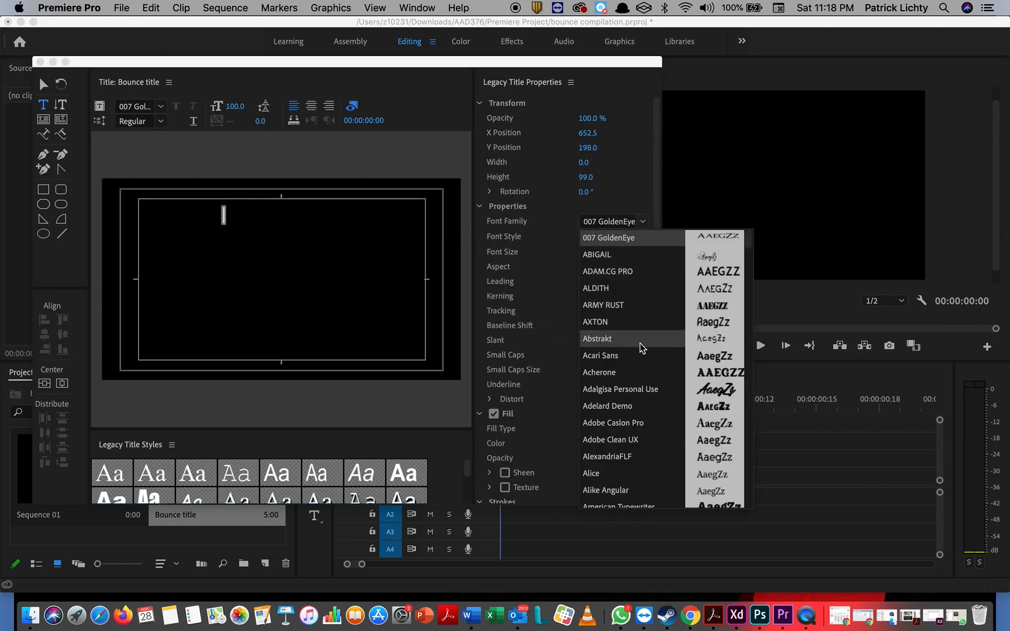
{"action": "scroll", "coordinate": [640, 351], "scroll_direction": "down", "scroll_amount": 3}
{"action": "scroll", "coordinate": [639, 365], "scroll_direction": "down", "scroll_amount": 5}
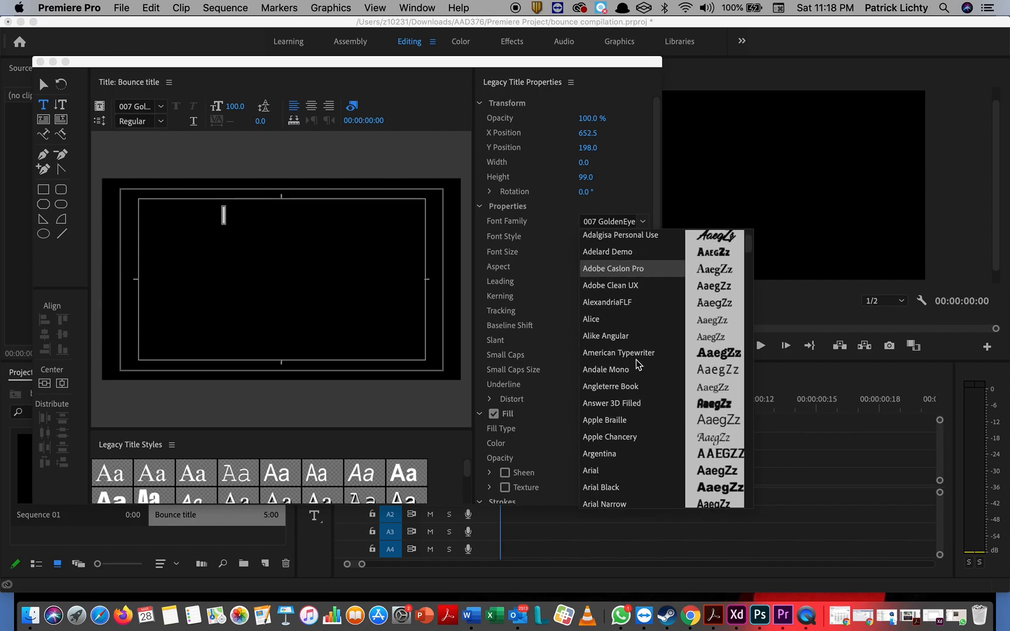
{"action": "scroll", "coordinate": [638, 364], "scroll_direction": "down", "scroll_amount": 5}
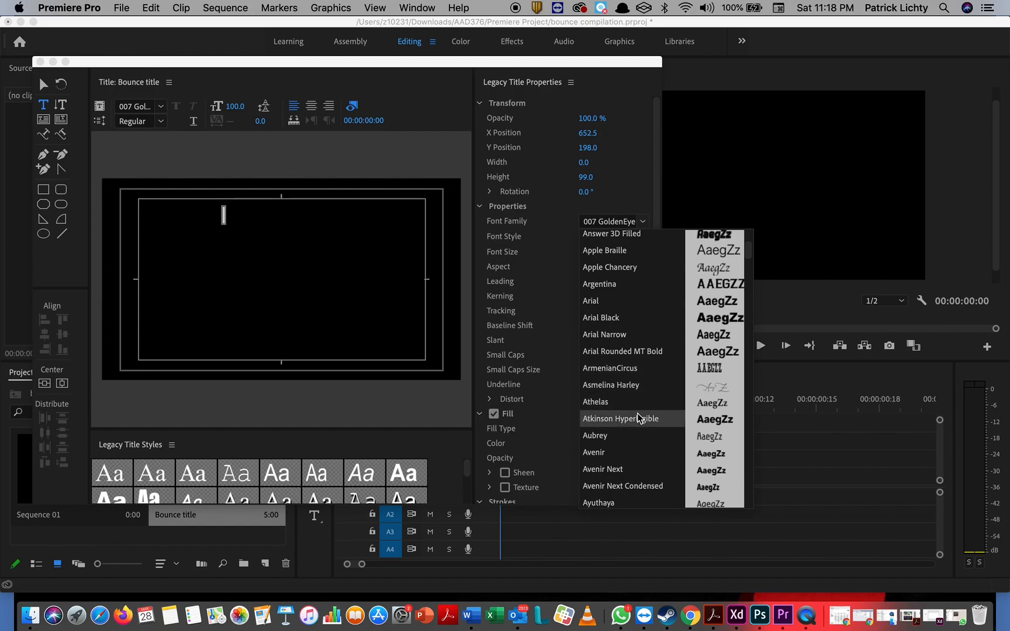
{"action": "left_click", "coordinate": [639, 419]}
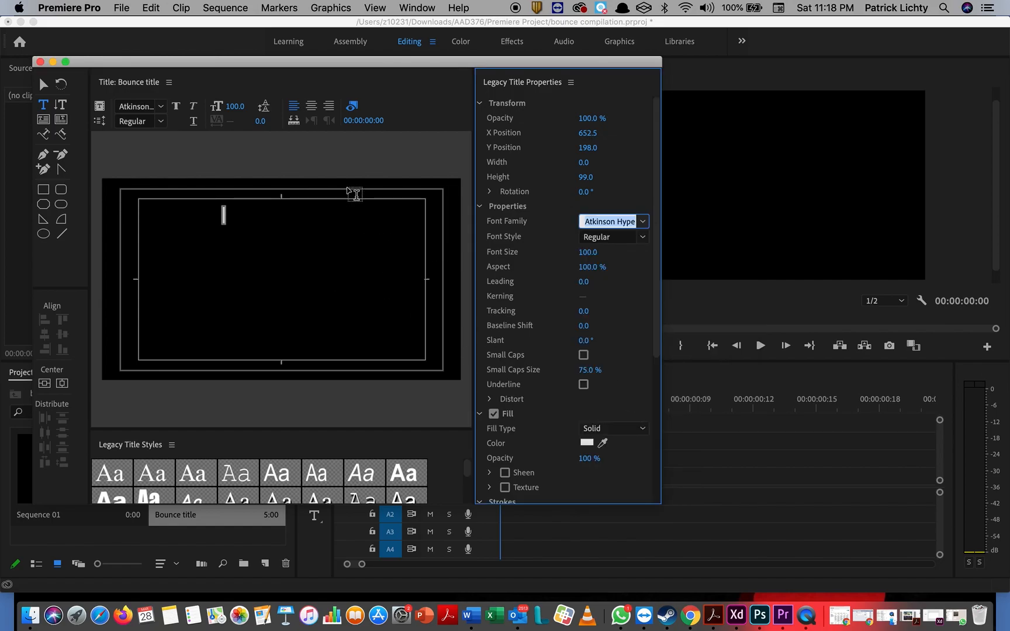
{"action": "left_click", "coordinate": [313, 111]}
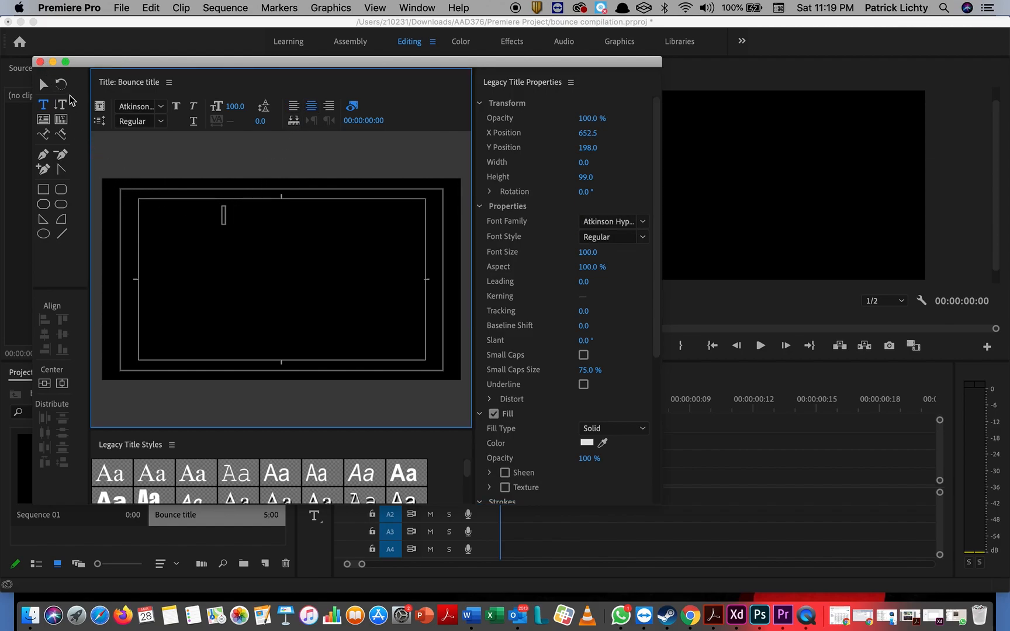
Step: Type 'Project 4' and, on the next line, the author's name with a capitalised first letter
{"action": "type", "text": "P"}
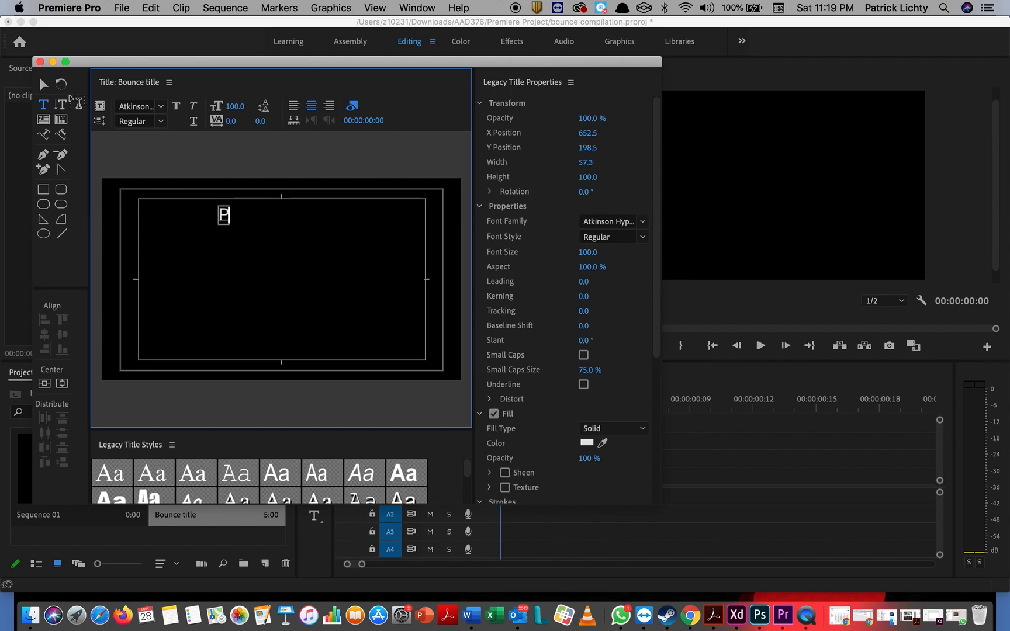
{"action": "type", "text": "roject 4"}
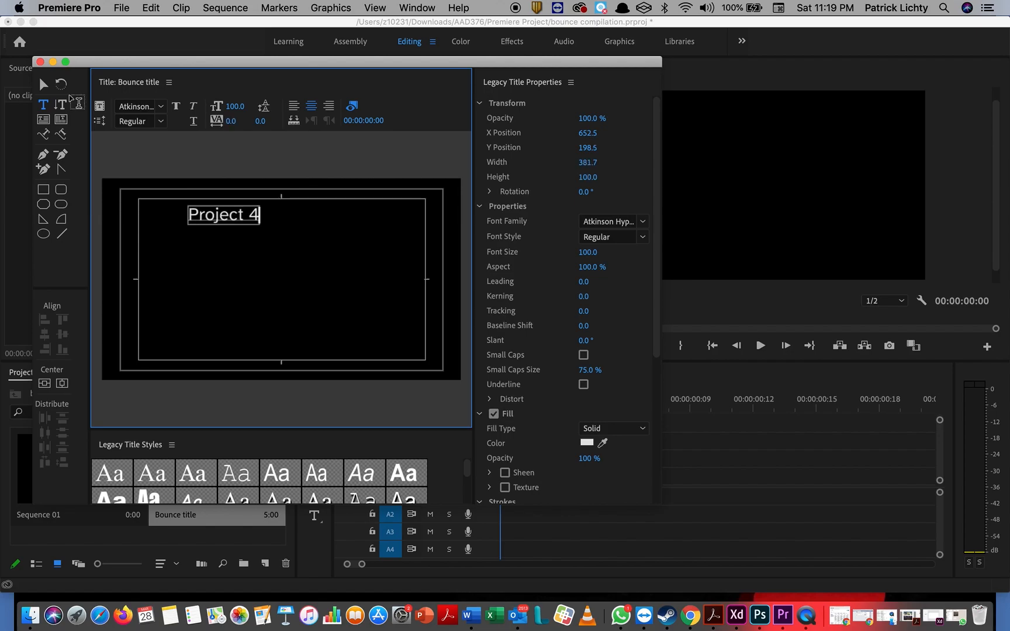
{"action": "key", "text": "Return"}
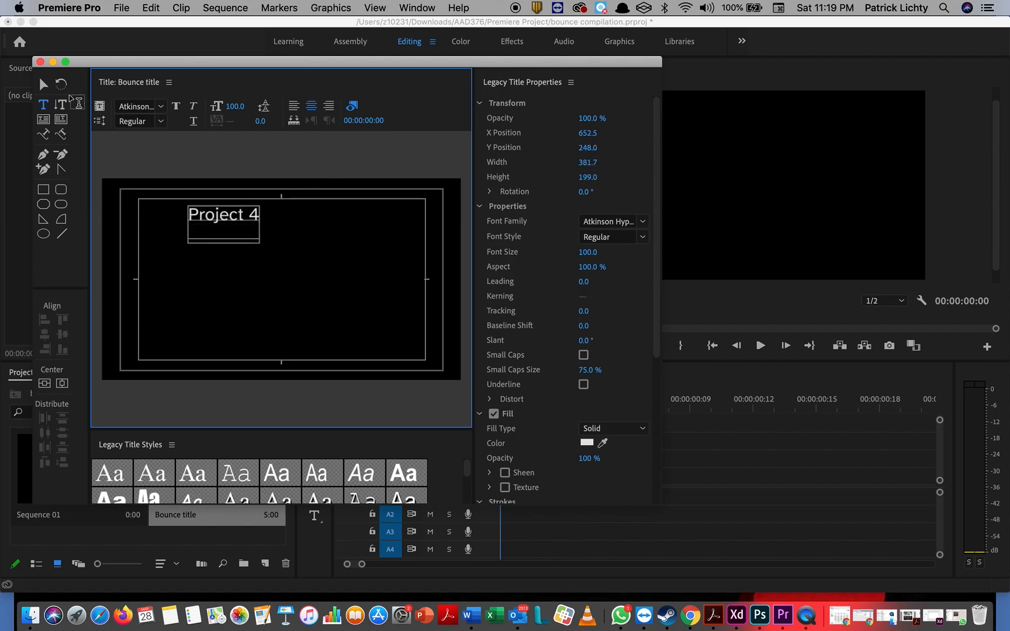
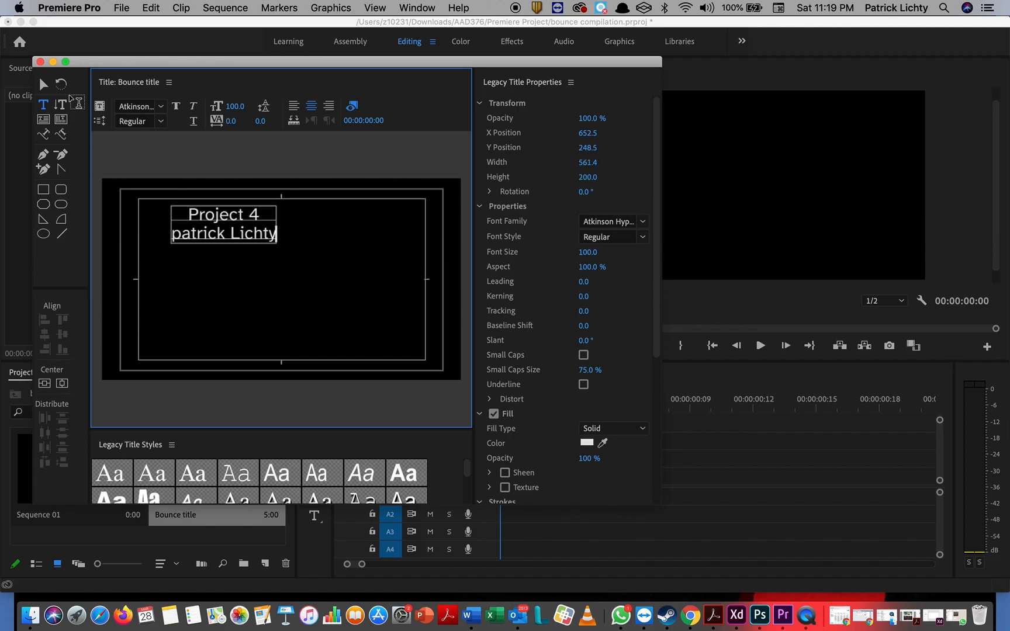
{"action": "key", "text": "Left"}
{"action": "key", "text": "Left"}
{"action": "key", "text": "Left"}
{"action": "key", "text": "Left"}
{"action": "key", "text": "Left"}
{"action": "key", "text": "Left"}
{"action": "key", "text": "Left"}
{"action": "key", "text": "Left"}
{"action": "key", "text": "Left"}
{"action": "key", "text": "Left"}
{"action": "key", "text": "Left"}
{"action": "key", "text": "Left"}
{"action": "key", "text": "BackSpace"}
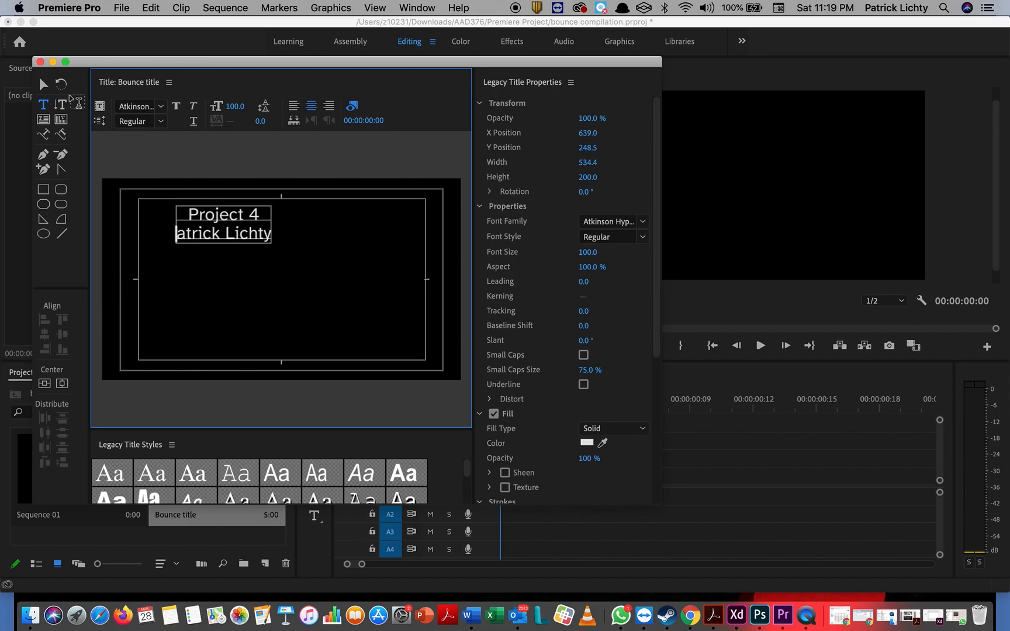
{"action": "type", "text": "P"}
{"action": "key", "text": "Right"}
{"action": "key", "text": "Right"}
{"action": "key", "text": "Right"}
{"action": "key", "text": "Right"}
{"action": "key", "text": "Right"}
{"action": "key", "text": "Right"}
{"action": "key", "text": "Right"}
{"action": "key", "text": "Right"}
{"action": "key", "text": "Right"}
{"action": "key", "text": "Right"}
{"action": "key", "text": "Right"}
{"action": "key", "text": "Right"}
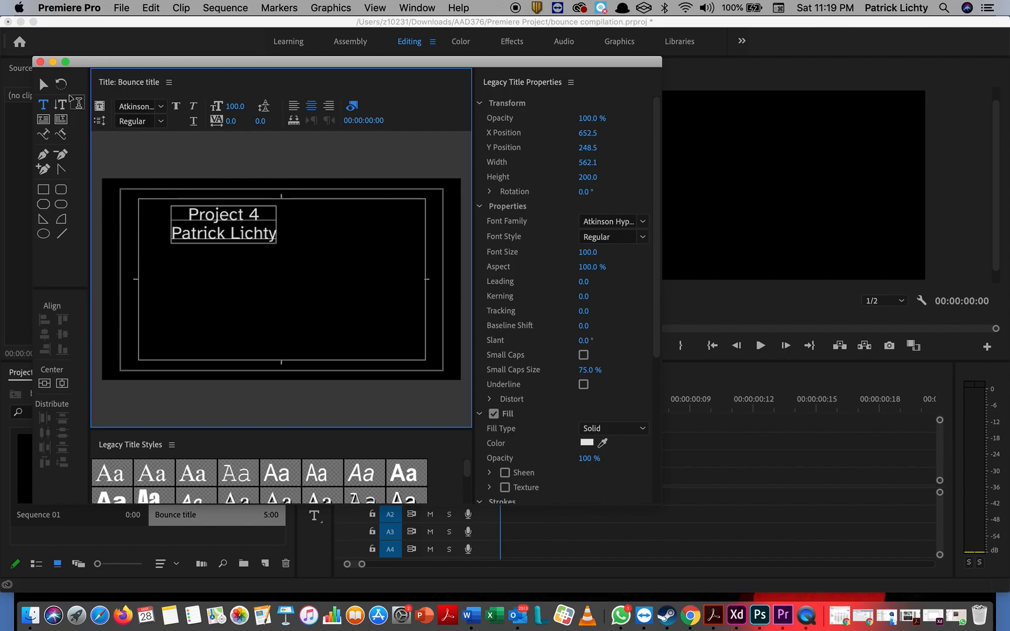
Step: Add the student ID and 'Ball Bounce Compilation' as the third and fourth lines
{"action": "key", "text": "Return"}
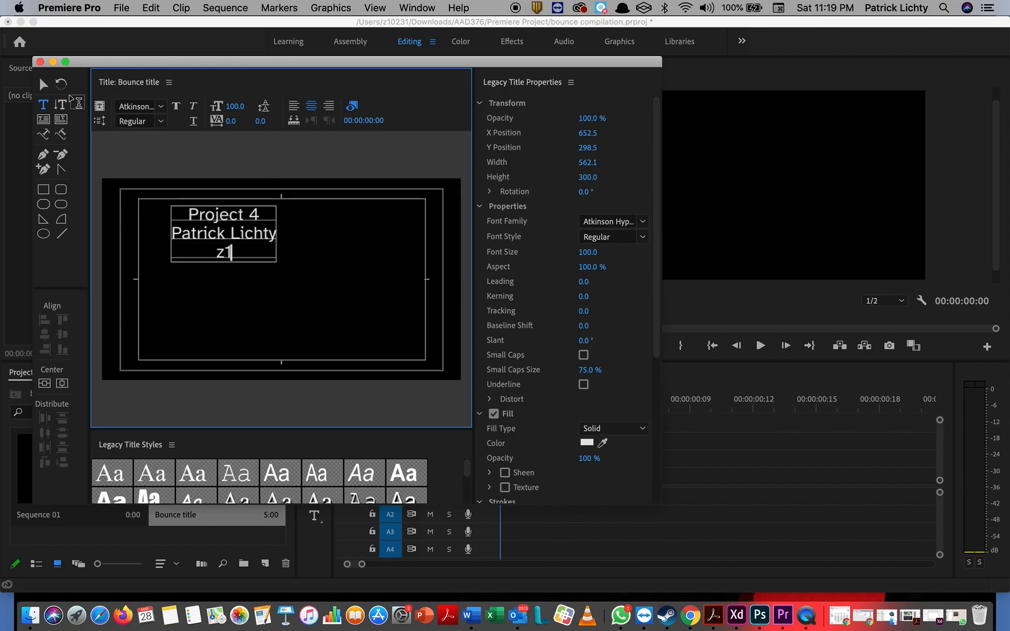
{"action": "key", "text": "Return"}
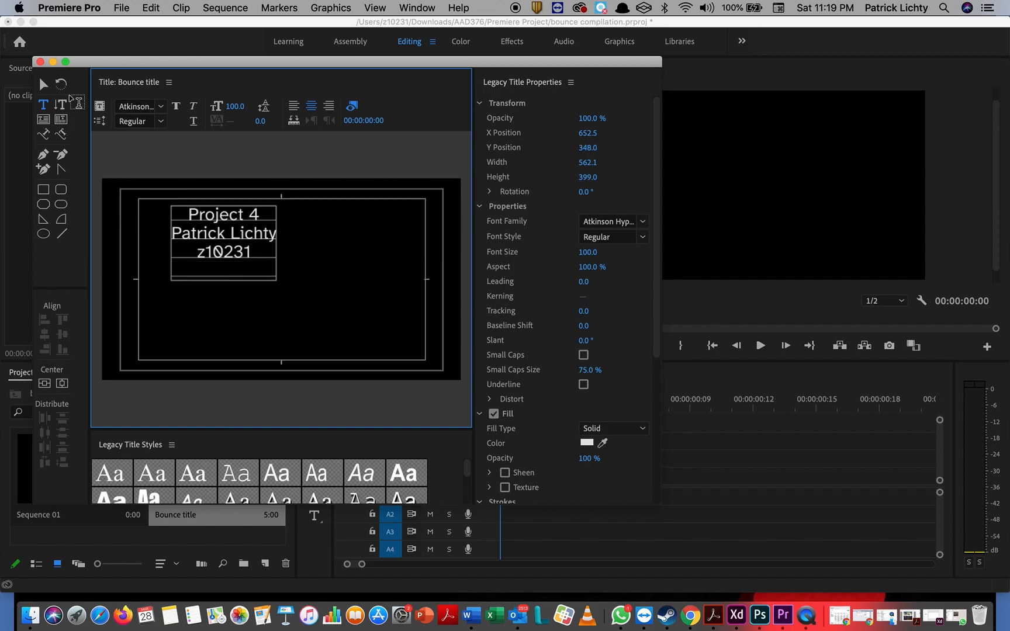
{"action": "type", "text": "B"}
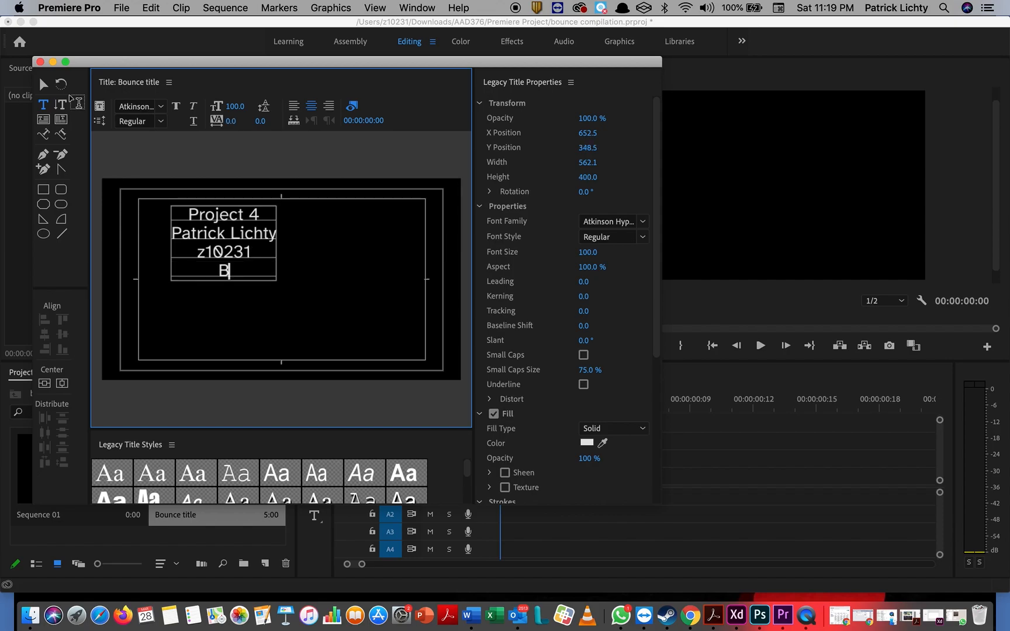
{"action": "type", "text": "all Bo"}
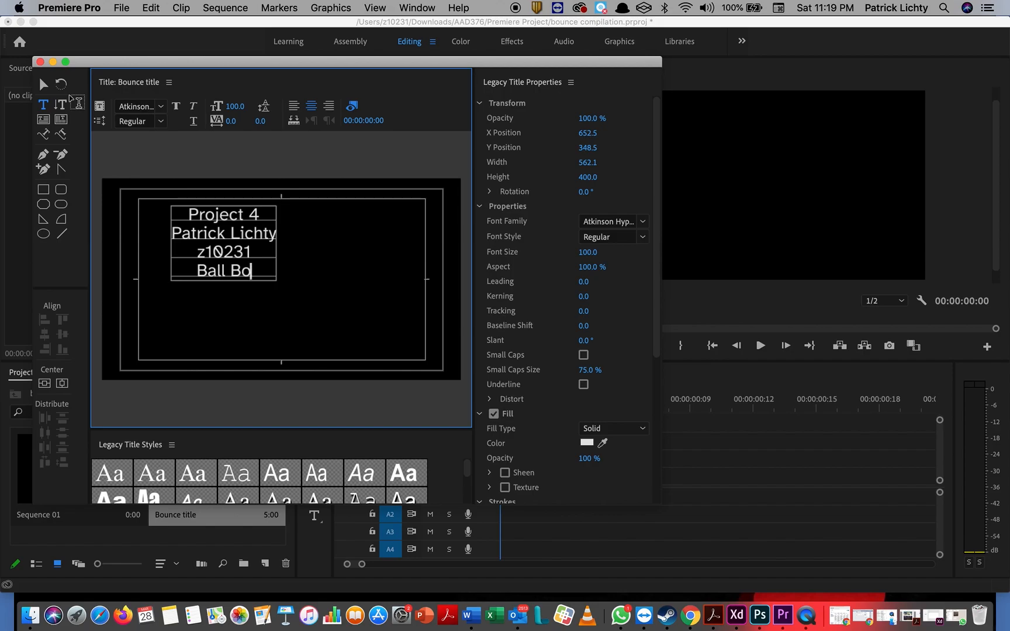
{"action": "type", "text": "unce"}
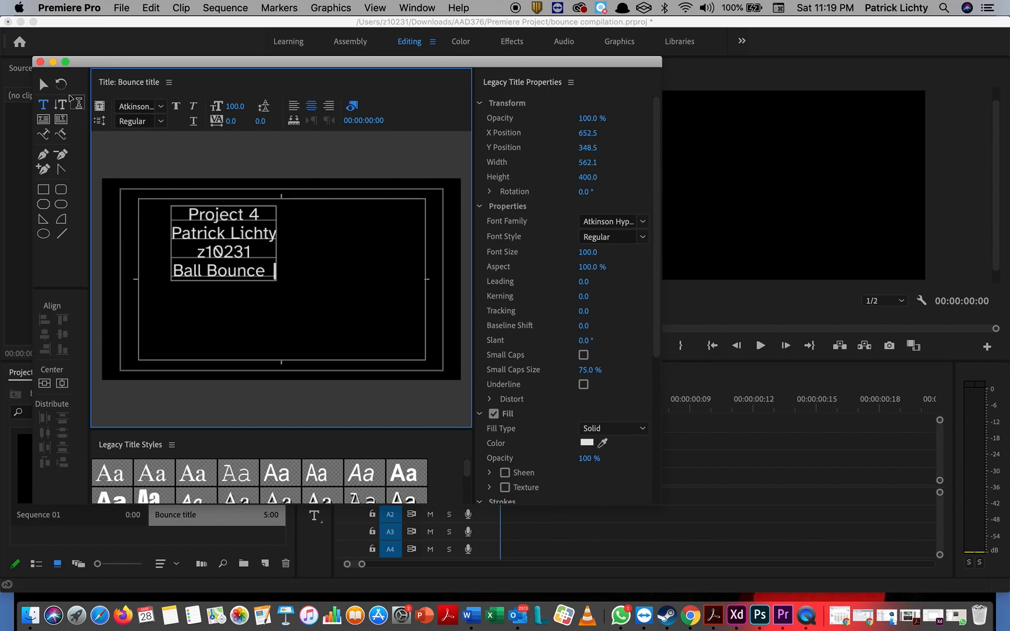
{"action": "type", "text": "  comp"}
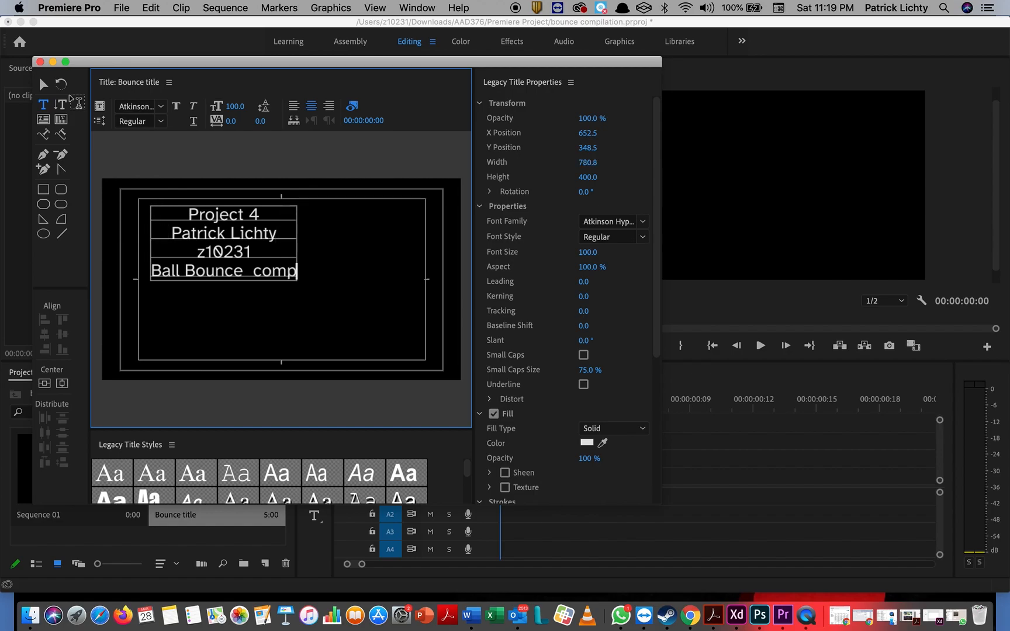
{"action": "key", "text": "BackSpace"}
{"action": "key", "text": "BackSpace"}
{"action": "key", "text": "BackSpace"}
{"action": "key", "text": "BackSpace"}
{"action": "type", "text": "Compila"}
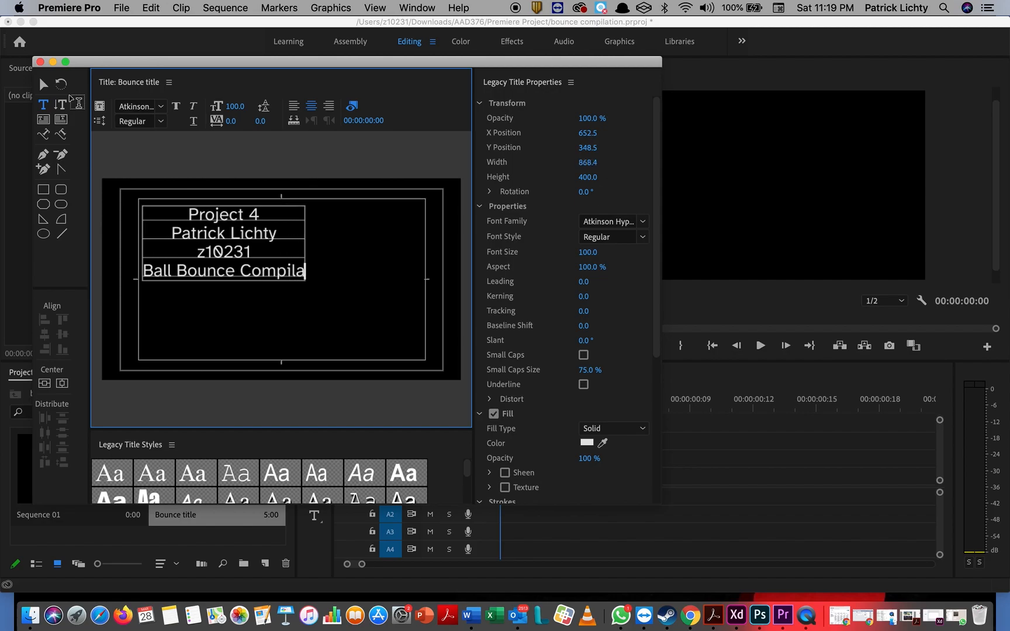
{"action": "type", "text": "tion"}
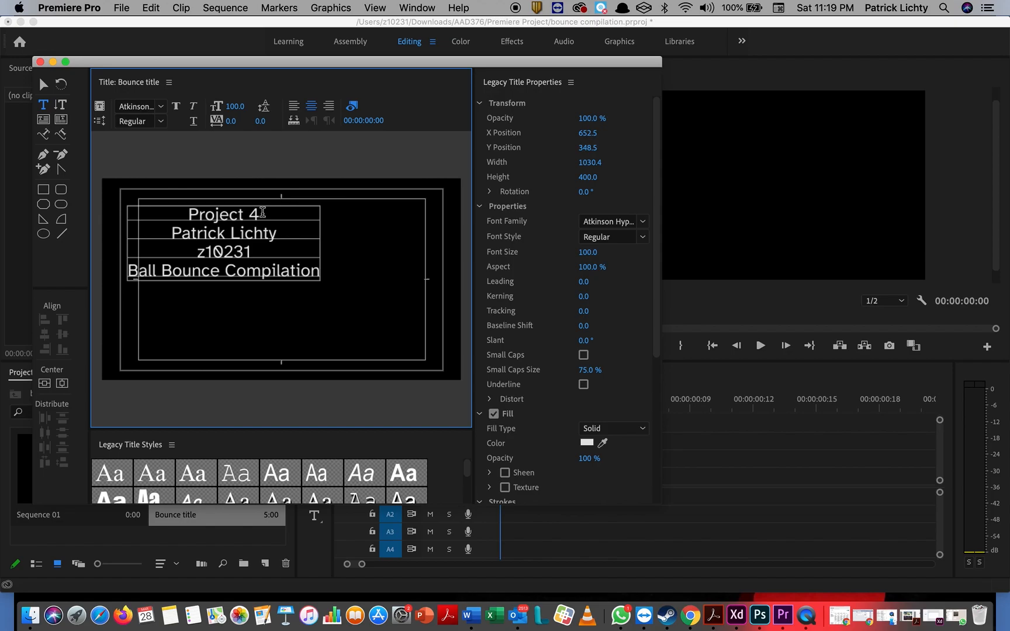
Step: Enlarge the 'Project 4' line to a font size of about 208
{"action": "left_click_drag", "start_coordinate": [261, 214], "coordinate": [186, 212]}
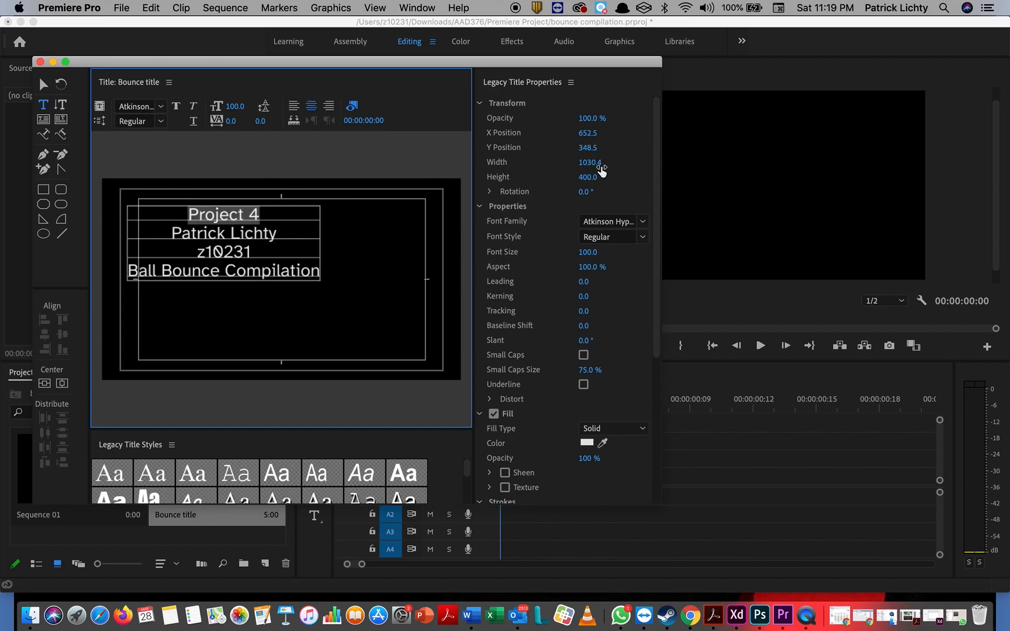
{"action": "left_click", "coordinate": [589, 254]}
{"action": "left_click_drag", "start_coordinate": [589, 255], "coordinate": [648, 255]}
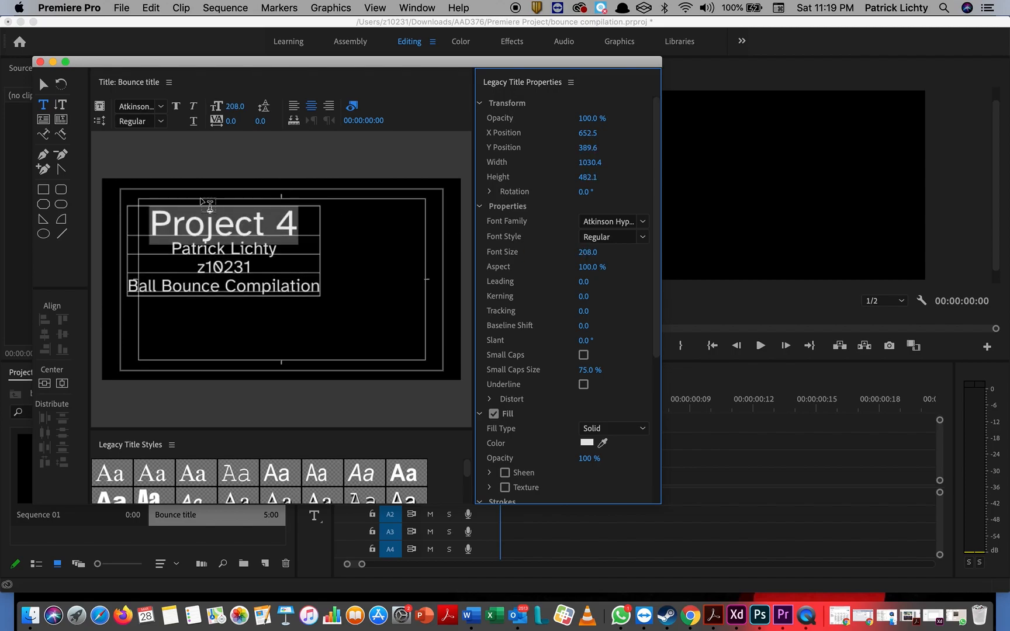
Step: Move the title text box to the frame's centre, save the project and close the title editor
{"action": "left_click", "coordinate": [44, 85]}
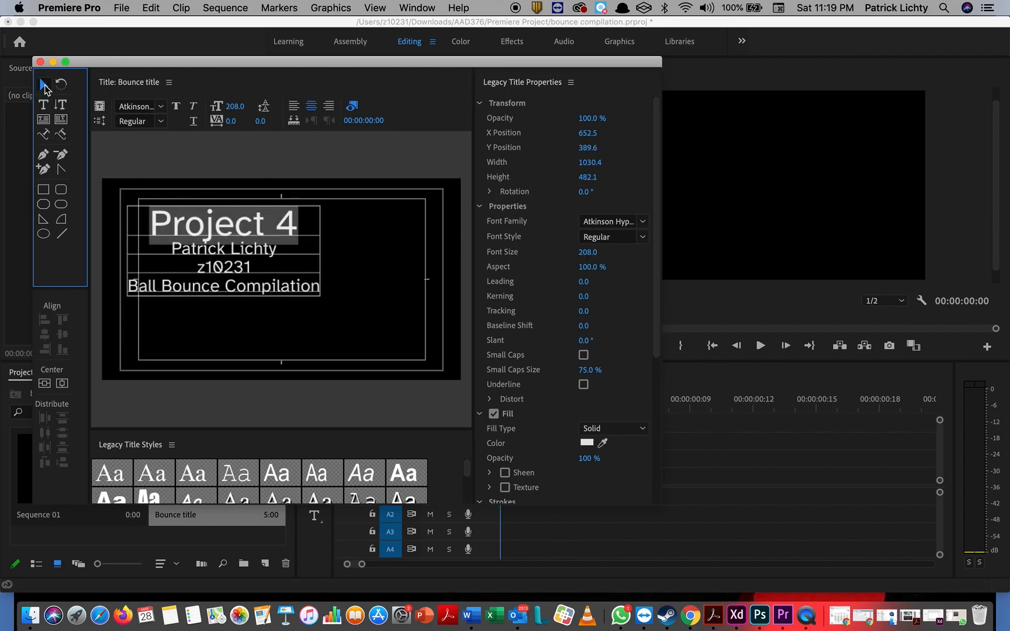
{"action": "left_click", "coordinate": [198, 225]}
{"action": "left_click_drag", "start_coordinate": [197, 225], "coordinate": [252, 245]}
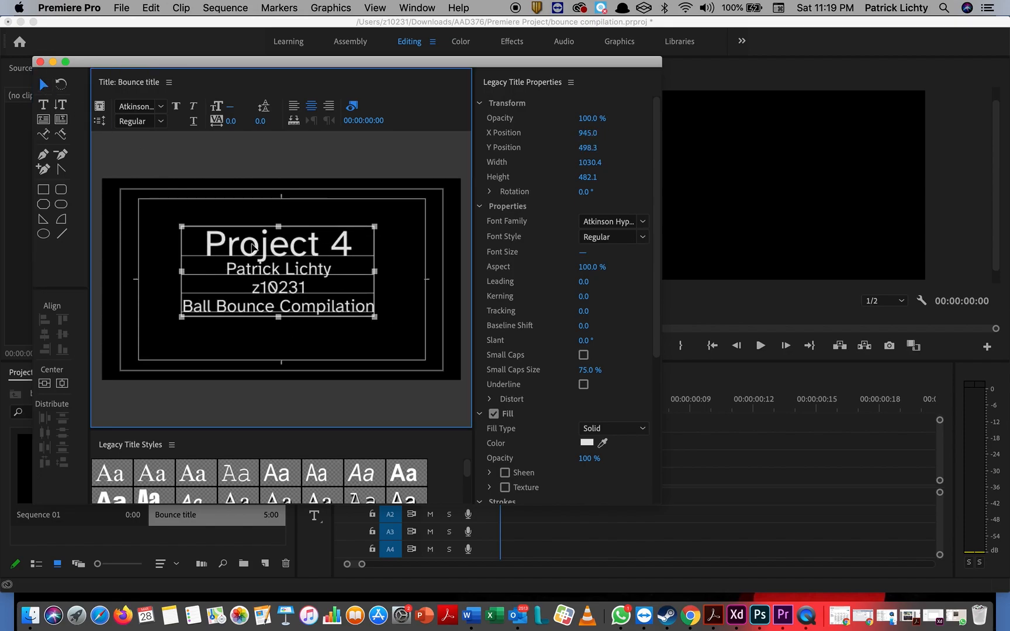
{"action": "key", "text": "super+s"}
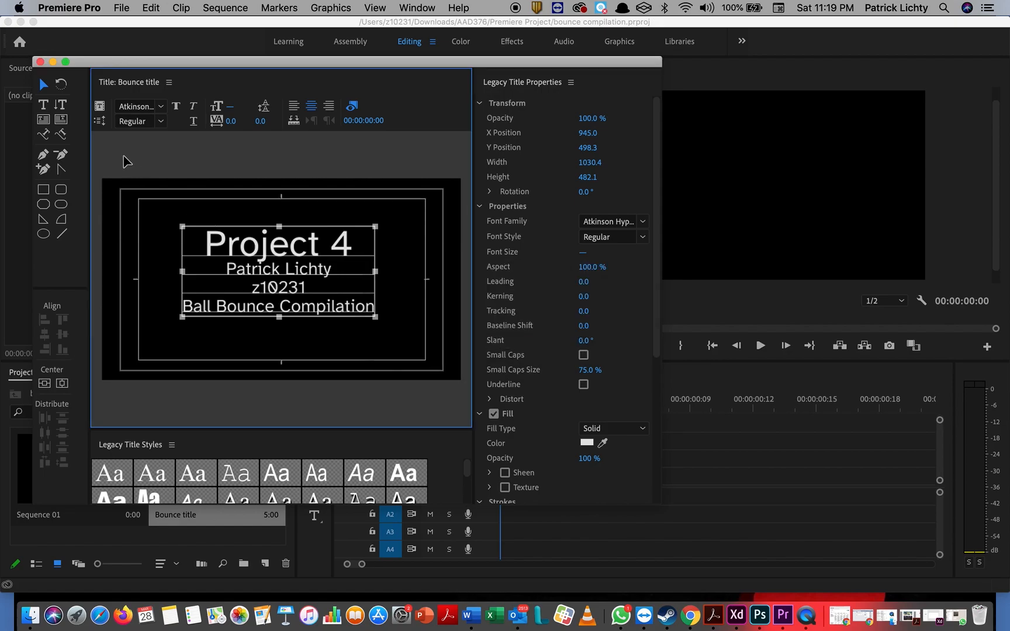
{"action": "left_click", "coordinate": [40, 62]}
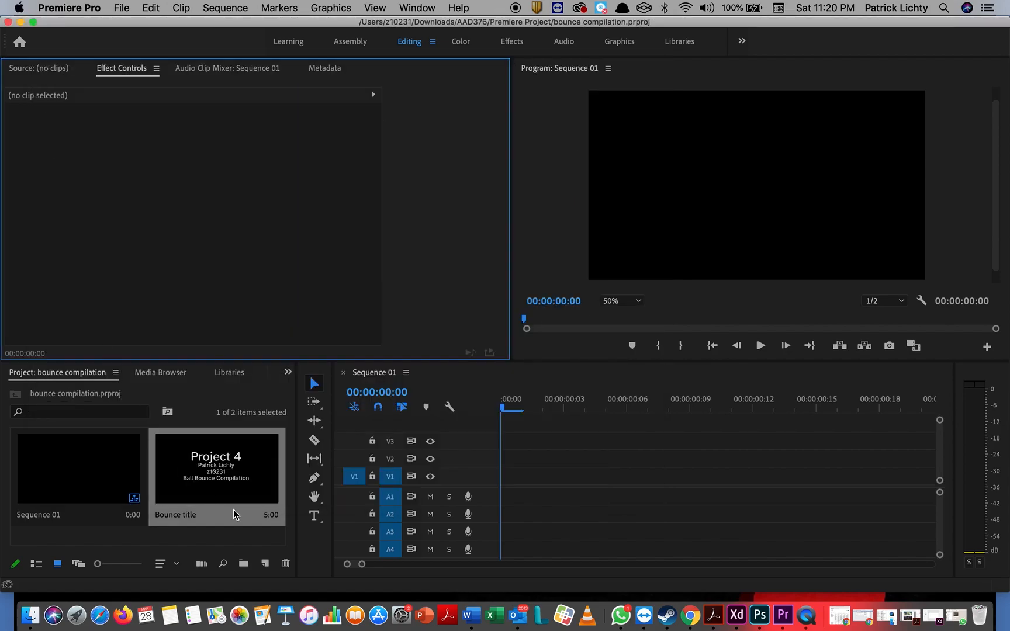
Step: Drag the Bounce title clip to the start of track V1 and zoom the timeline out
{"action": "left_click", "coordinate": [233, 478]}
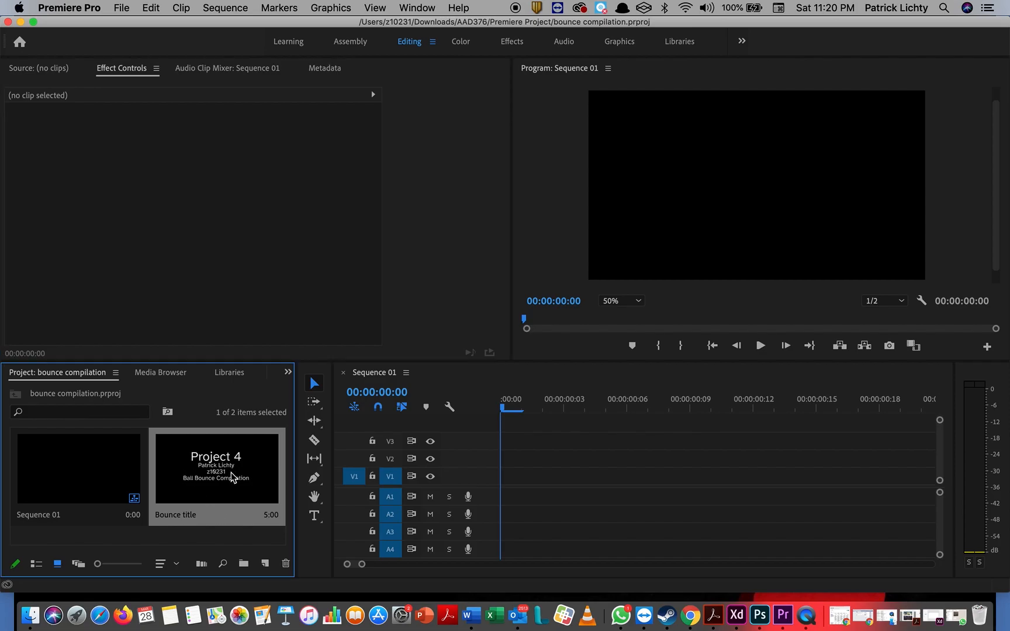
{"action": "left_click_drag", "start_coordinate": [233, 478], "coordinate": [511, 484]}
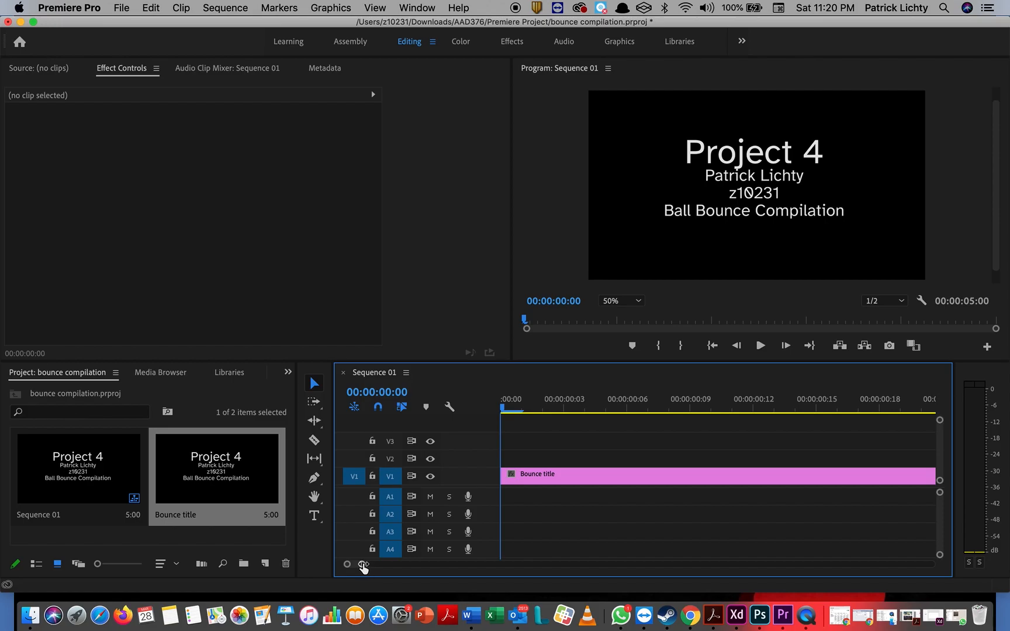
{"action": "left_click_drag", "start_coordinate": [363, 567], "coordinate": [360, 566]}
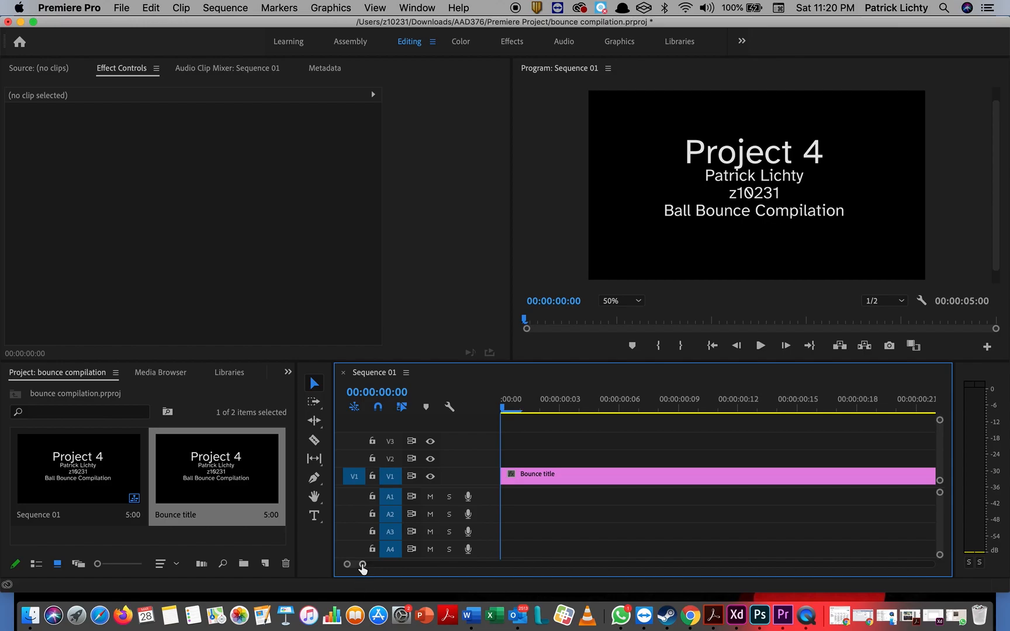
{"action": "left_click_drag", "start_coordinate": [362, 566], "coordinate": [486, 575]}
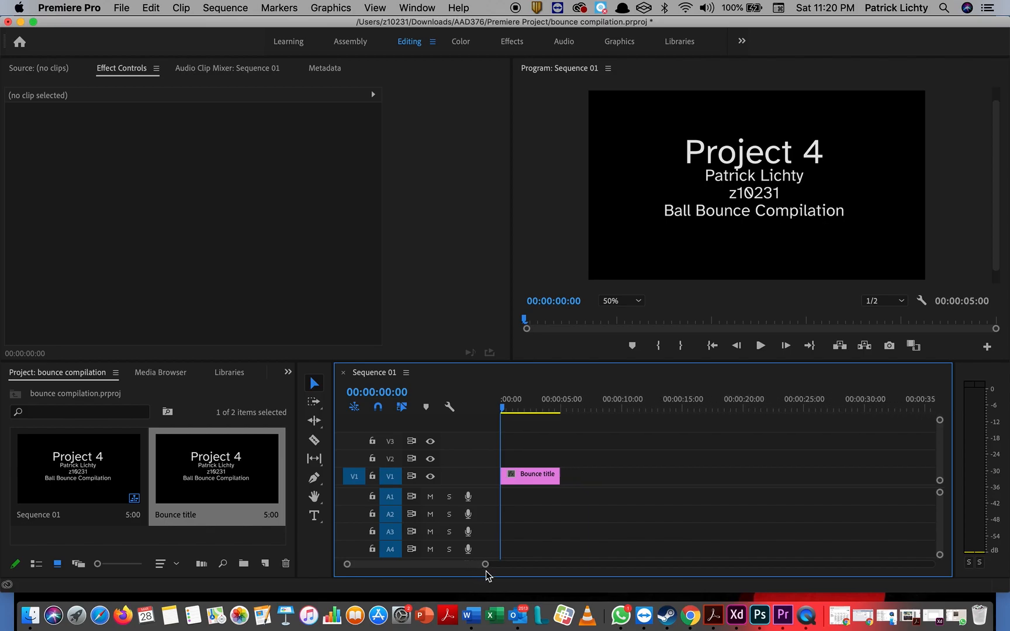
{"action": "left_click_drag", "start_coordinate": [485, 568], "coordinate": [459, 574]}
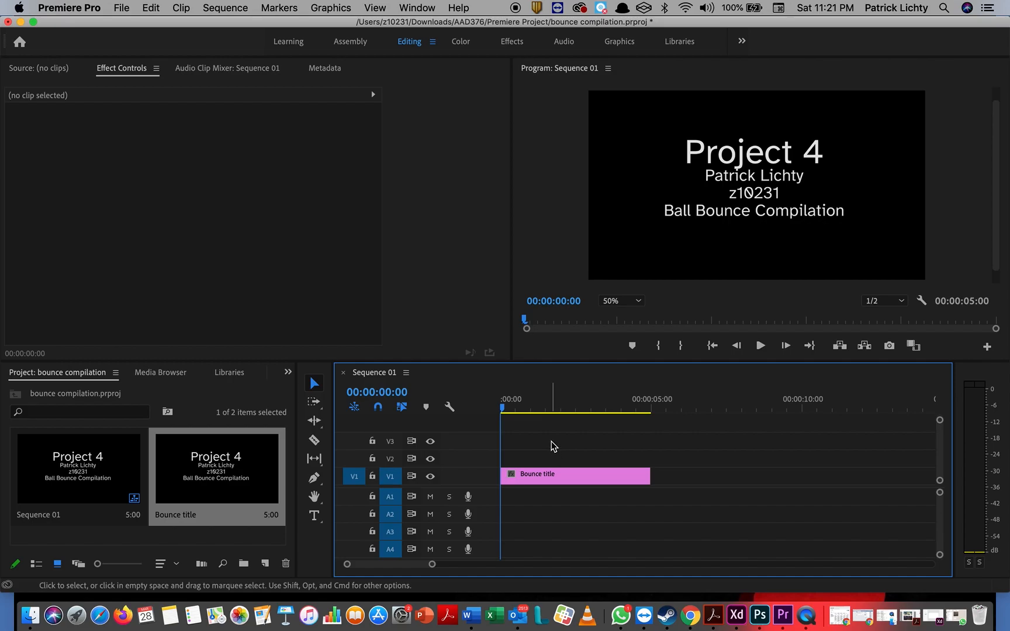
{"action": "left_click", "coordinate": [233, 9]}
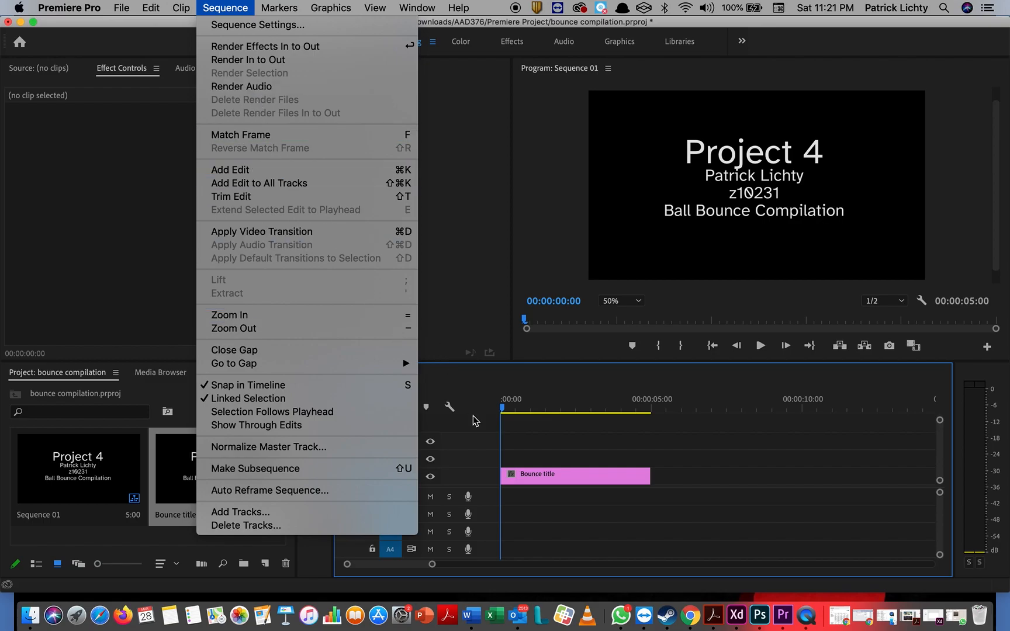
Step: Add one video track, V4, after Video 3 in Sequence 01
{"action": "left_click", "coordinate": [331, 512]}
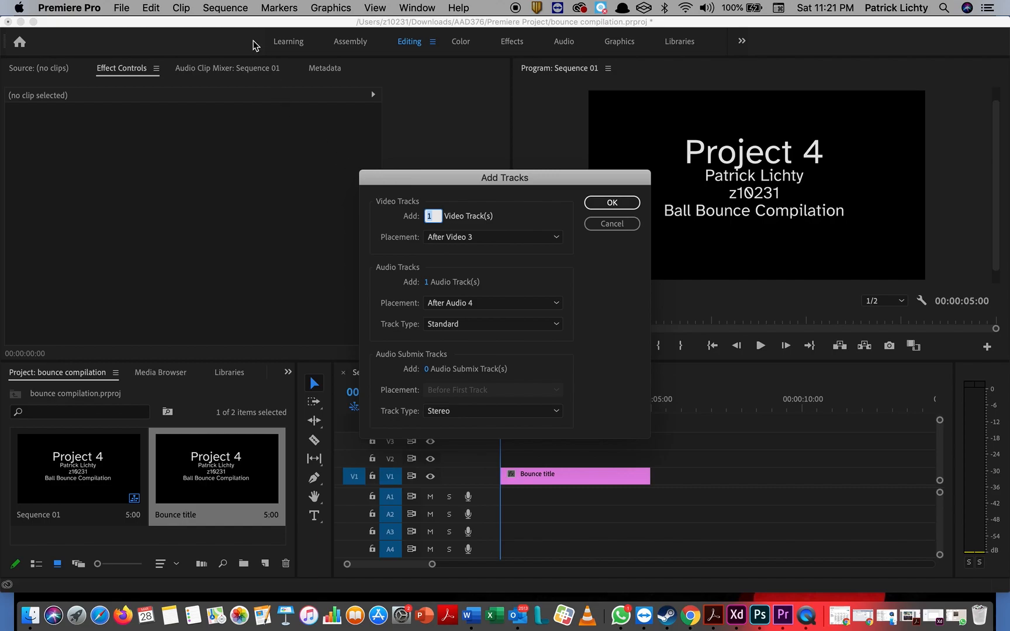
{"action": "left_click", "coordinate": [616, 205]}
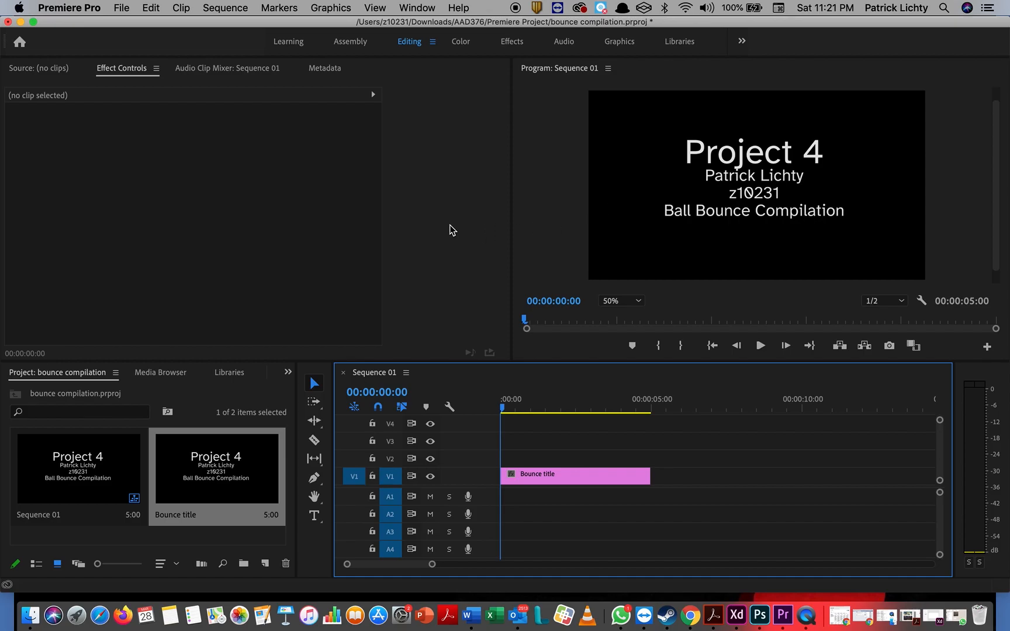
{"action": "left_click", "coordinate": [126, 10]}
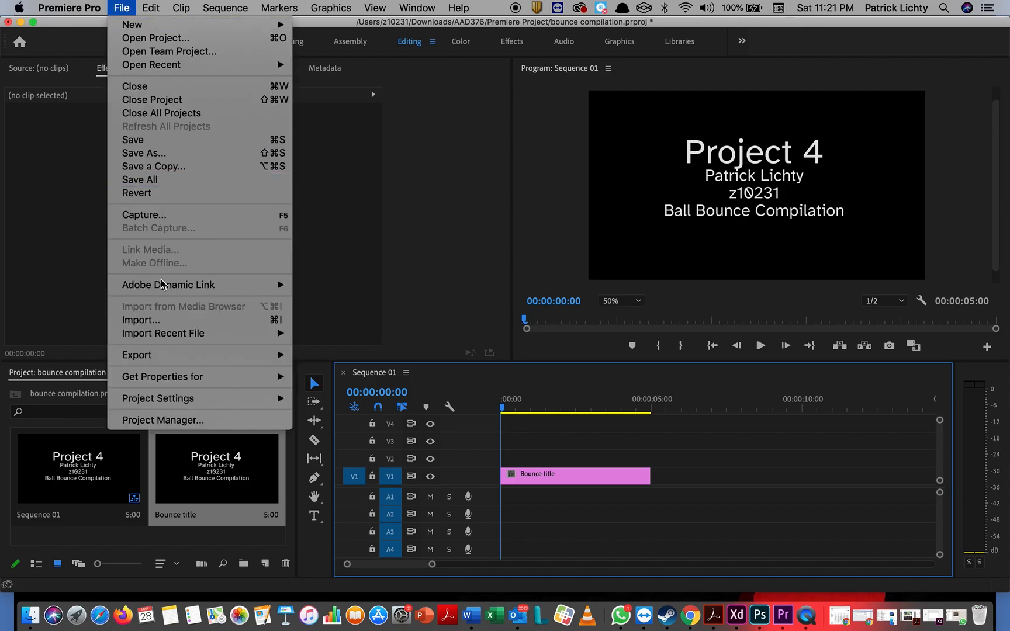
Step: Import After effects loop.mp4, Ball Animate 1080p.mov, the green-screen Project 4 video and wp2570965.jpg
{"action": "left_click", "coordinate": [163, 321]}
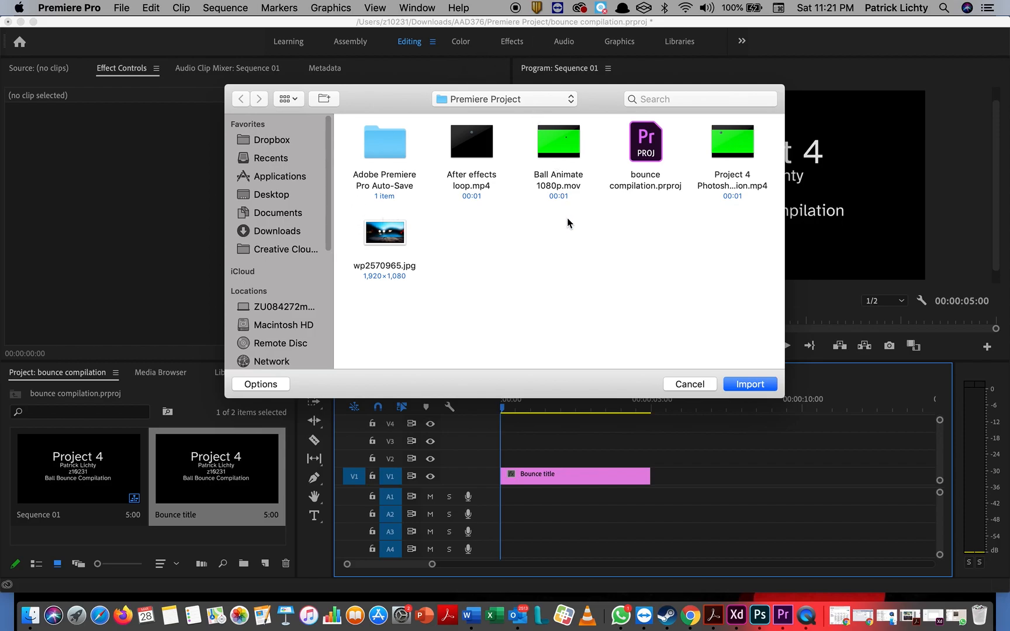
{"action": "left_click", "coordinate": [478, 147]}
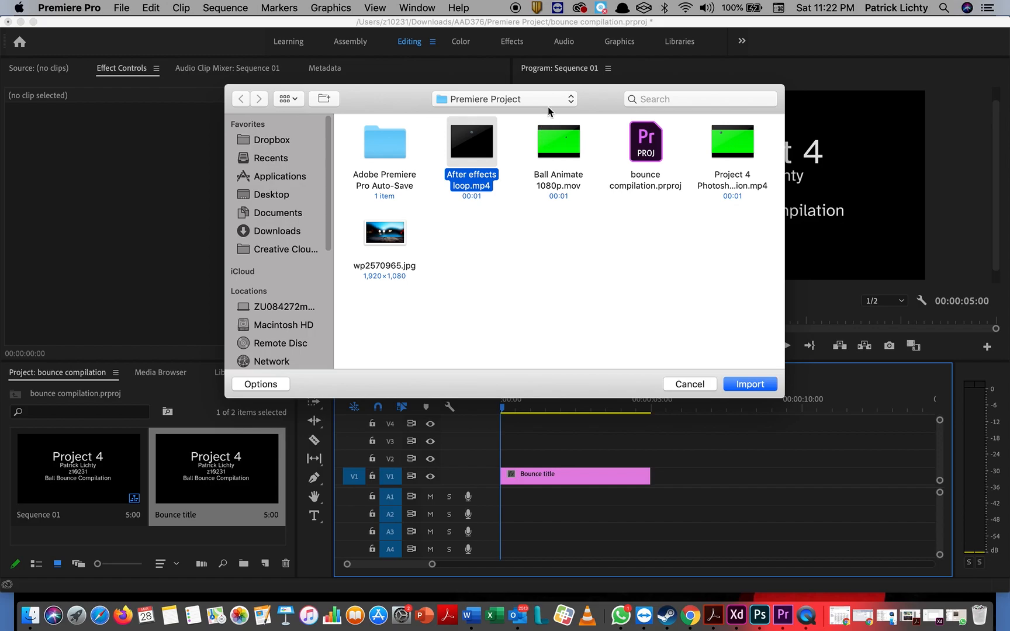
{"action": "left_click", "coordinate": [561, 146], "text": "super"}
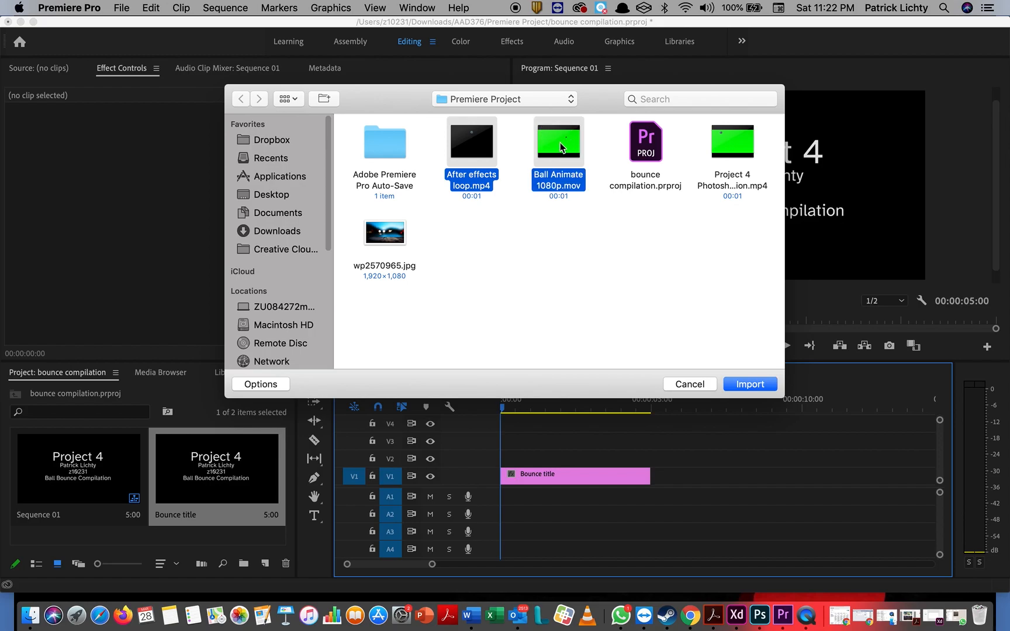
{"action": "left_click", "coordinate": [734, 148], "text": "super"}
{"action": "left_click", "coordinate": [381, 235], "text": "super"}
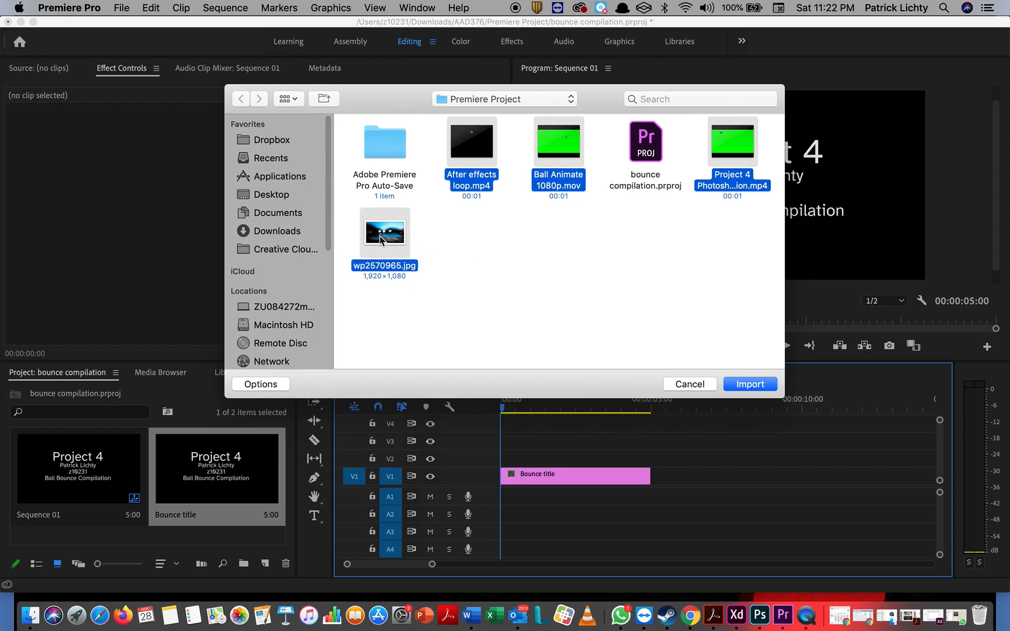
{"action": "left_click", "coordinate": [761, 386]}
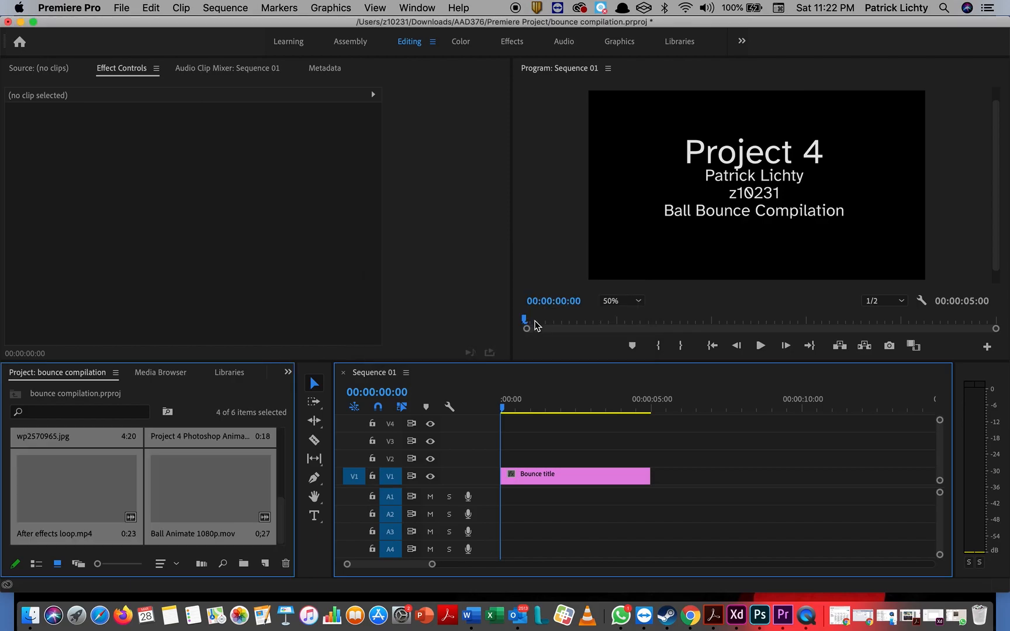
Step: Place wp2570965.jpg on track V1 directly after the Bounce title clip
{"action": "scroll", "coordinate": [184, 499], "scroll_direction": "up", "scroll_amount": 3}
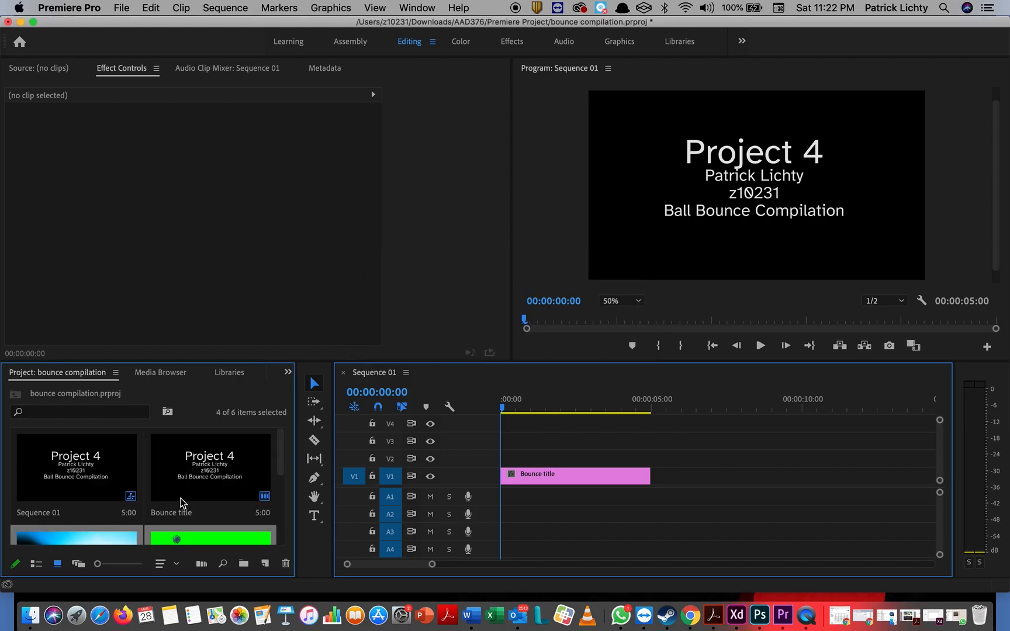
{"action": "scroll", "coordinate": [183, 503], "scroll_direction": "down", "scroll_amount": 3}
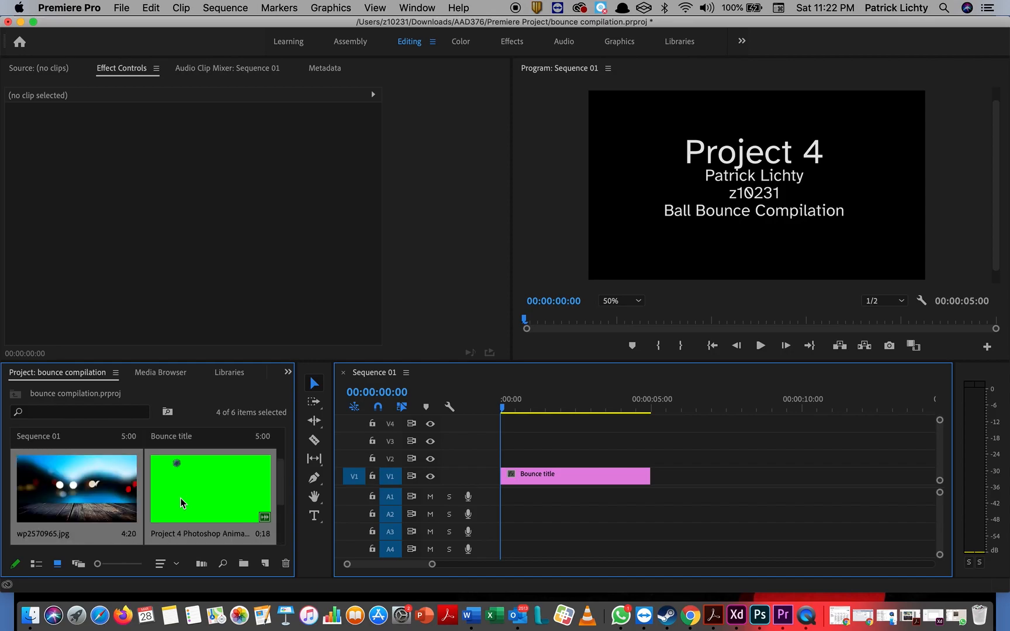
{"action": "left_click", "coordinate": [110, 506]}
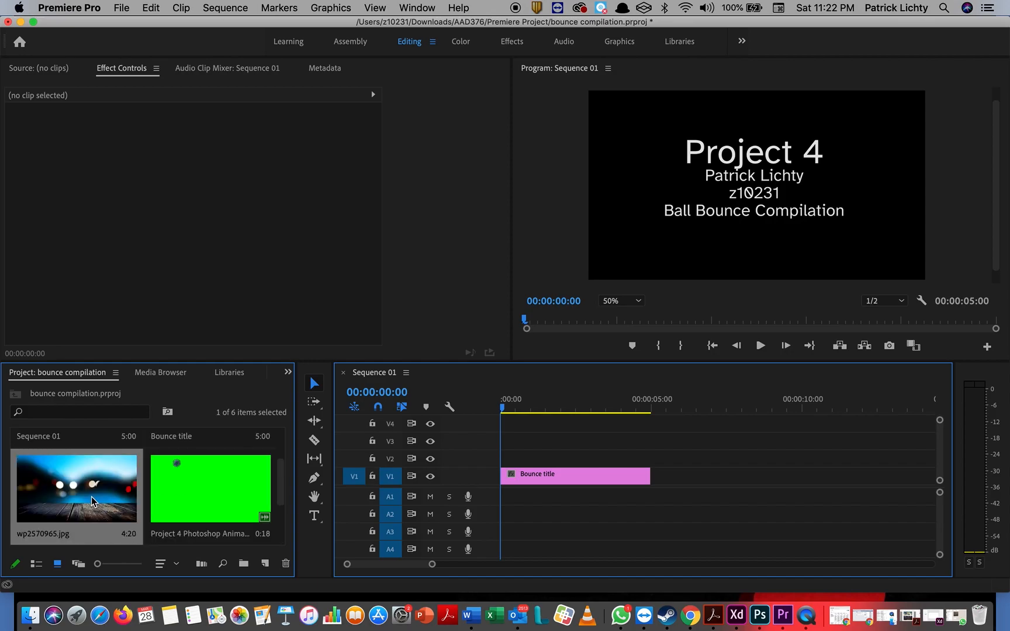
{"action": "left_click_drag", "start_coordinate": [65, 498], "coordinate": [656, 494]}
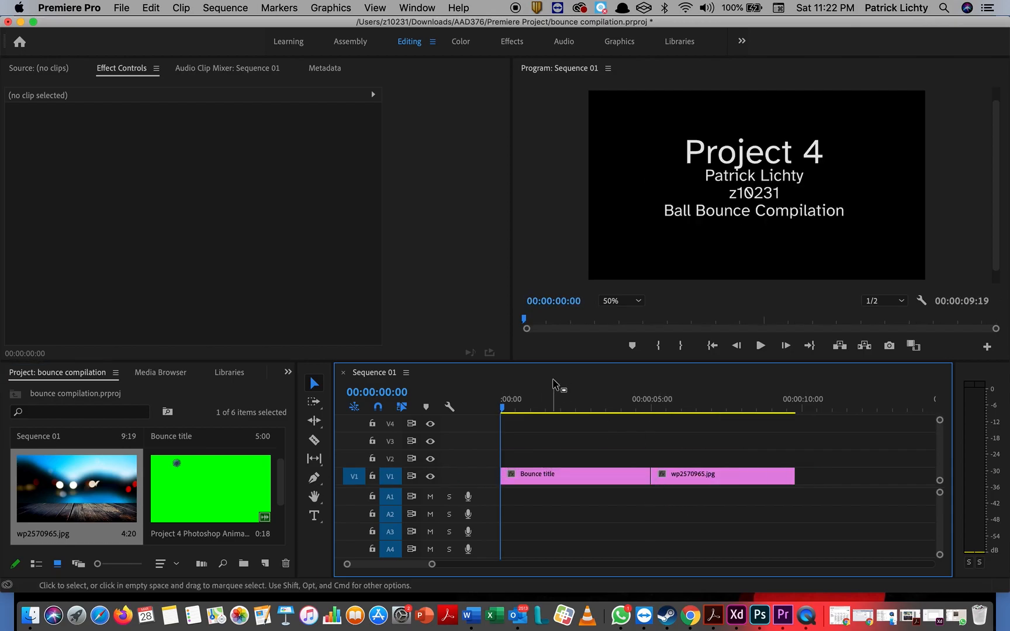
Step: Review the Sequence Settings and cancel without making changes
{"action": "left_click", "coordinate": [230, 9]}
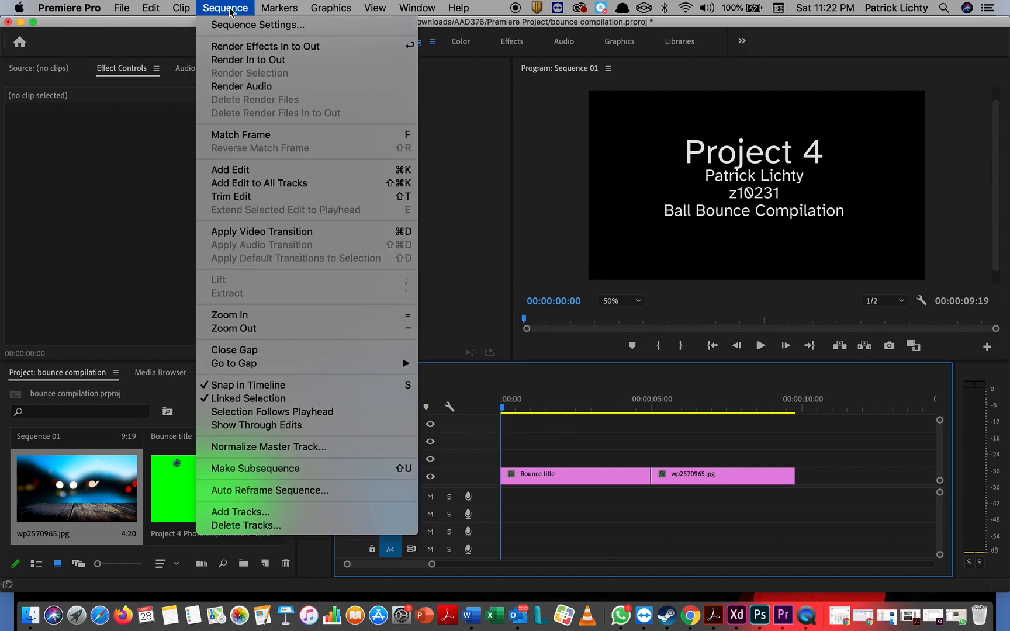
{"action": "left_click", "coordinate": [245, 25]}
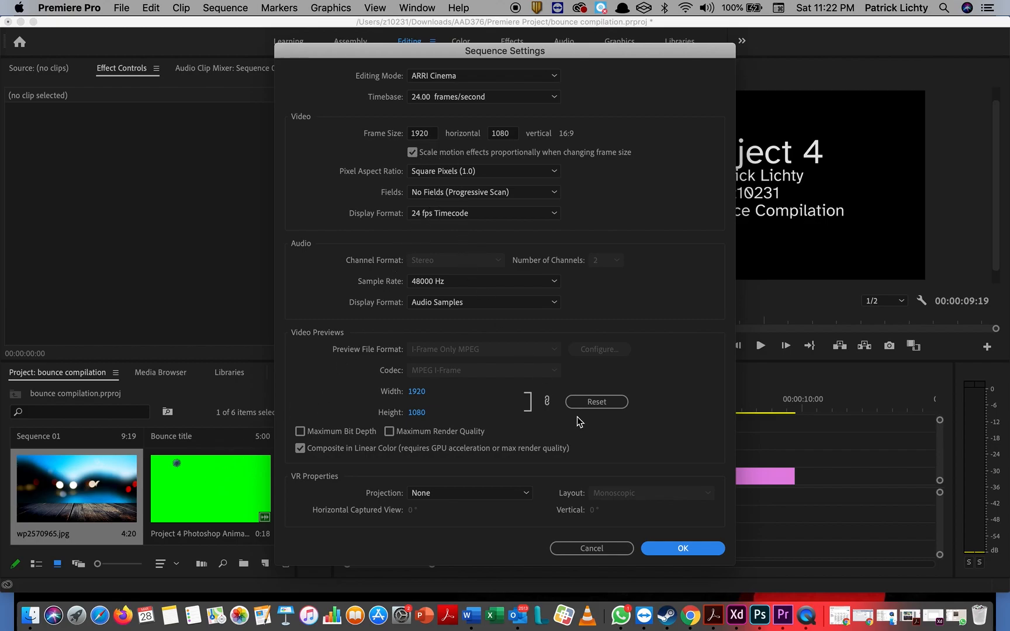
{"action": "left_click", "coordinate": [601, 550]}
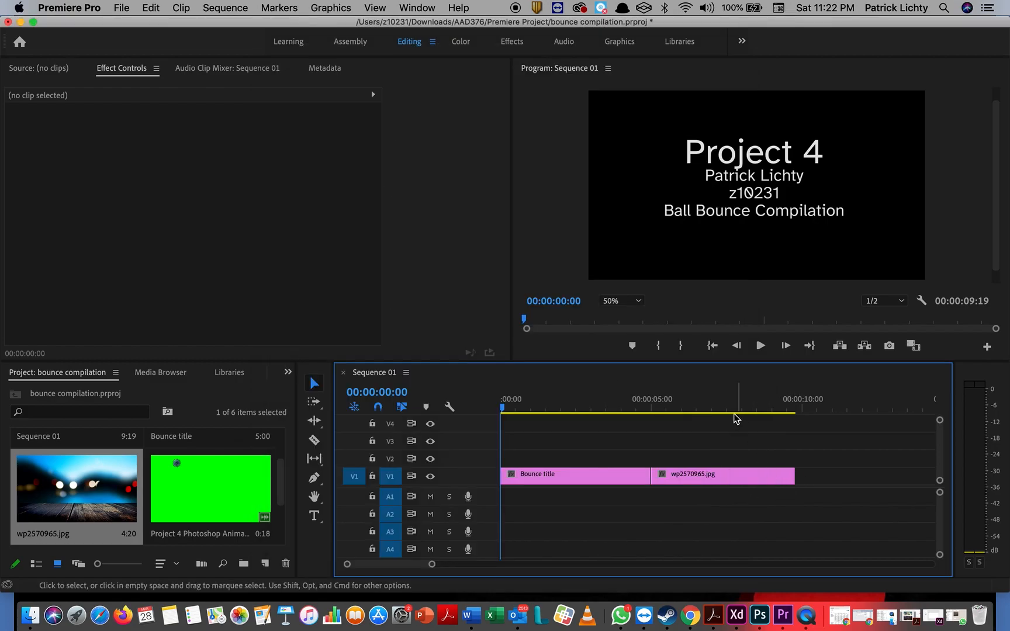
{"action": "left_click", "coordinate": [596, 407]}
{"action": "mouse_move", "coordinate": [597, 407]}
{"action": "left_mouse_down"}
{"action": "mouse_move", "coordinate": [670, 408]}
{"action": "mouse_move", "coordinate": [613, 408]}
{"action": "left_mouse_up"}
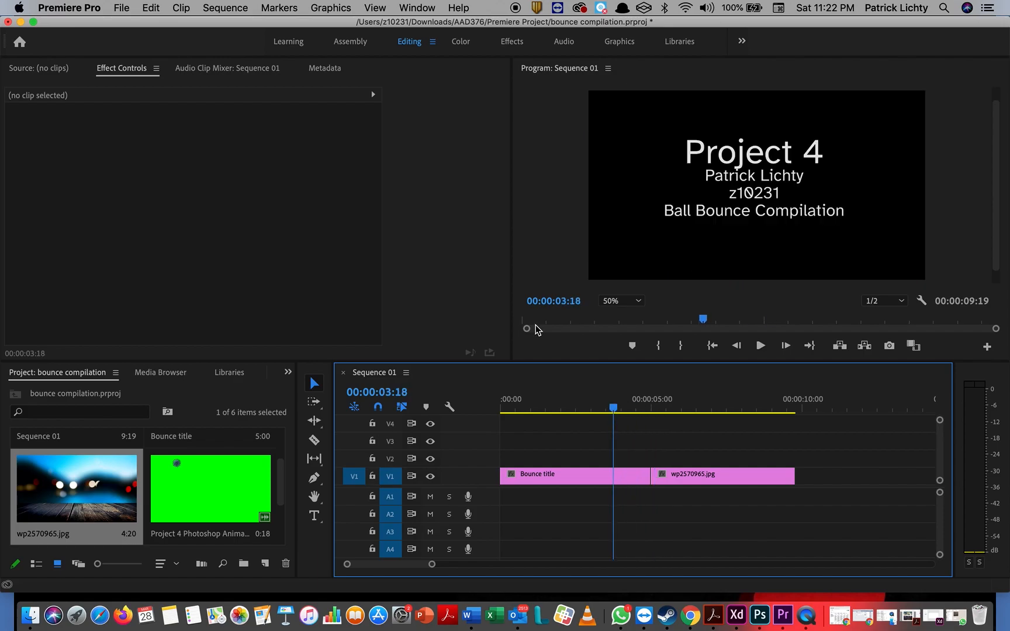
{"action": "left_click", "coordinate": [517, 44]}
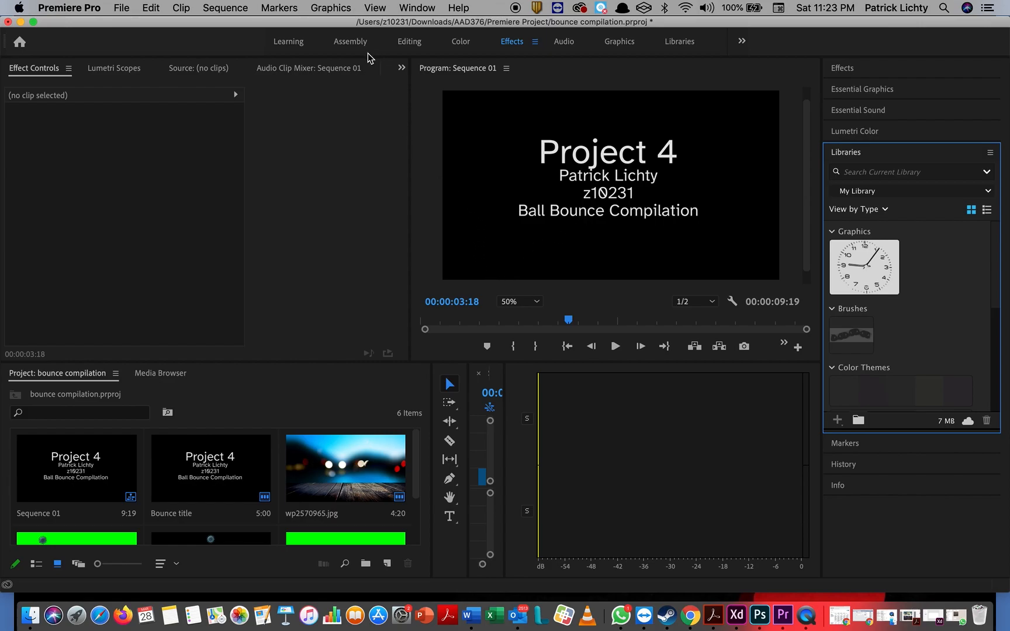
{"action": "left_click", "coordinate": [346, 42]}
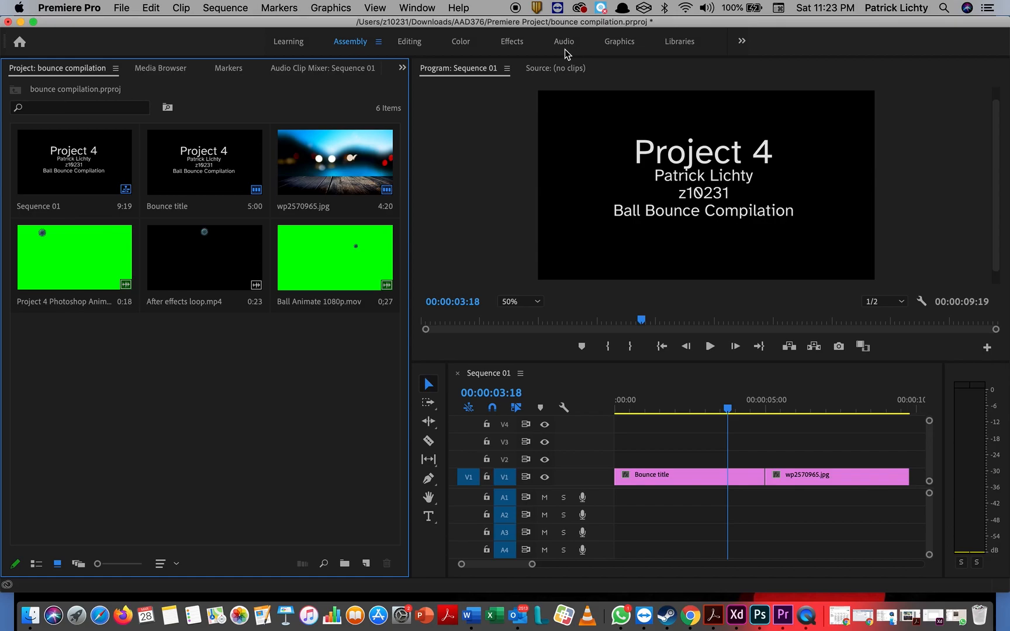
{"action": "left_click", "coordinate": [412, 42]}
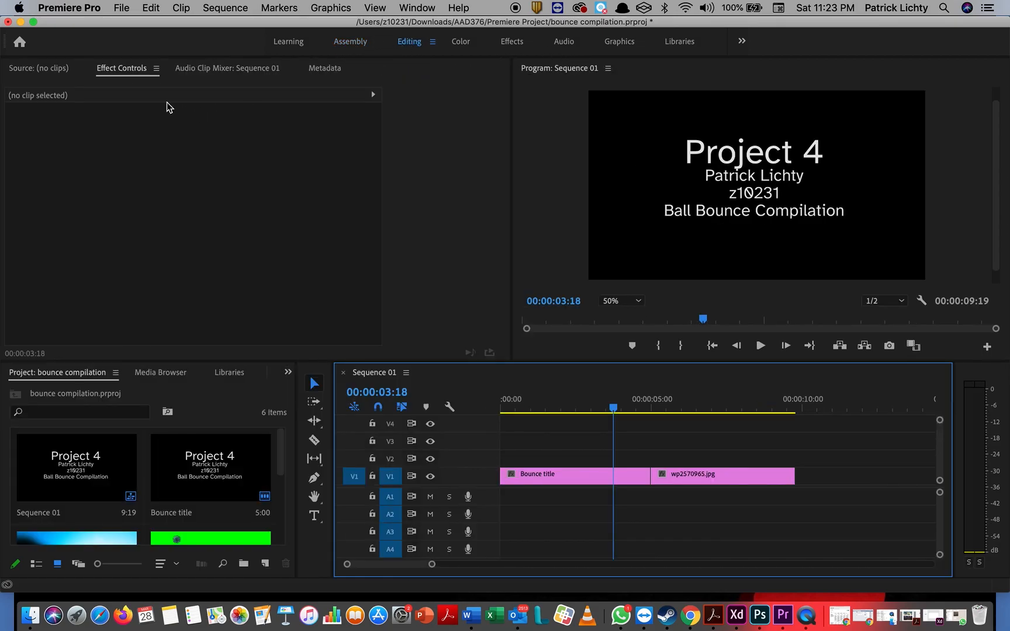
{"action": "left_click", "coordinate": [116, 67]}
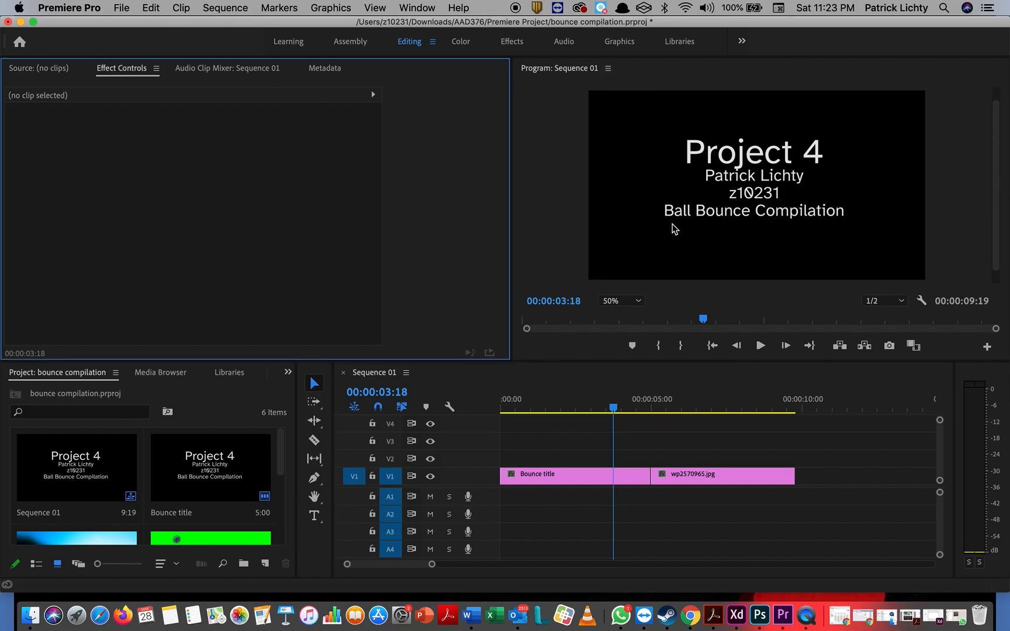
Step: Show the Effects panel and preview the cut from the Bounce title to the background
{"action": "left_click", "coordinate": [419, 8]}
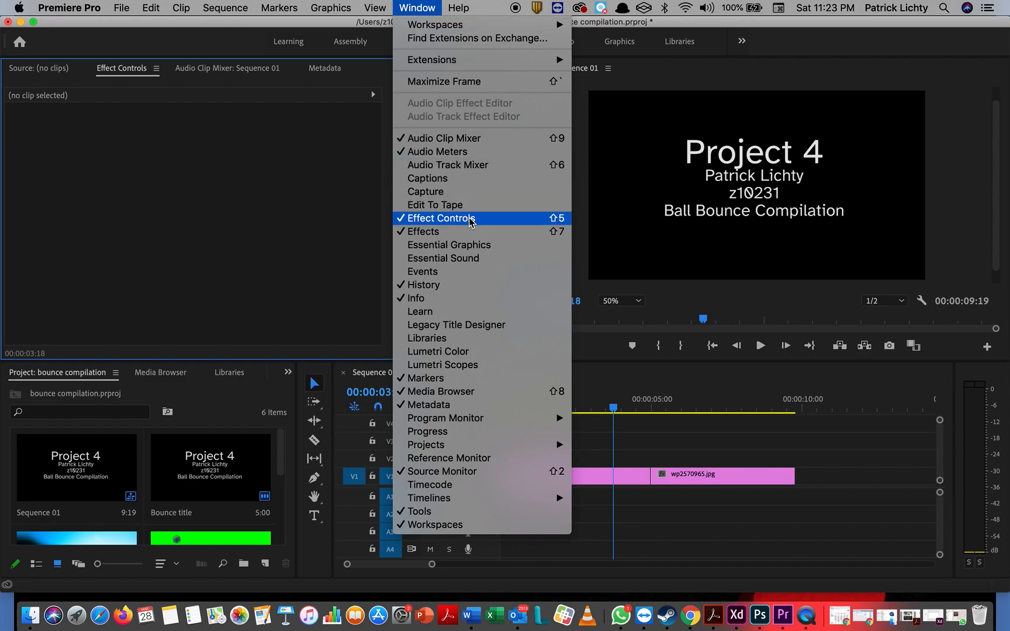
{"action": "left_click", "coordinate": [471, 233]}
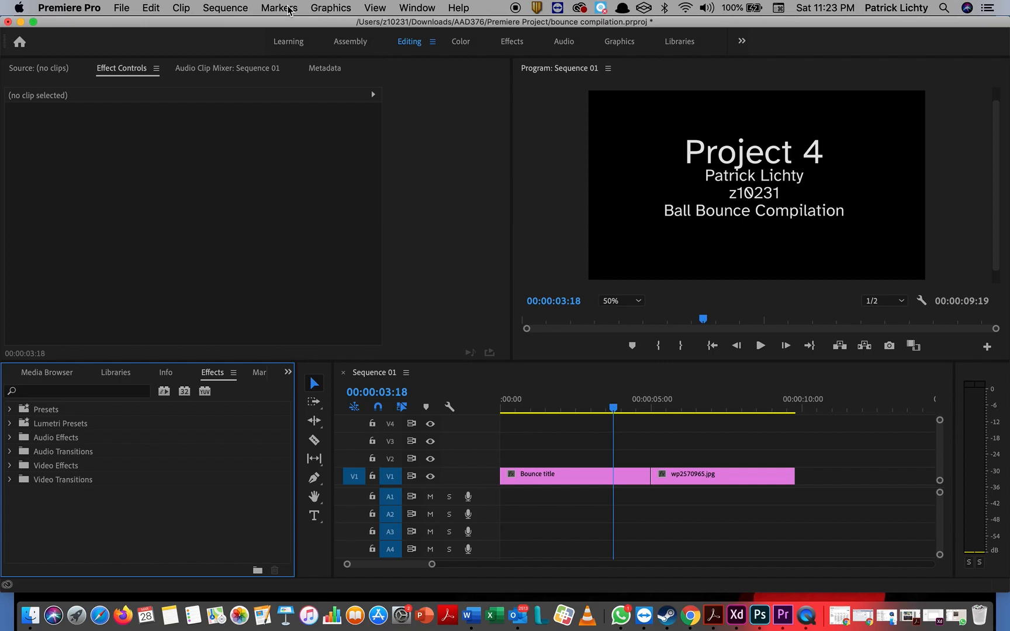
{"action": "left_click", "coordinate": [412, 8]}
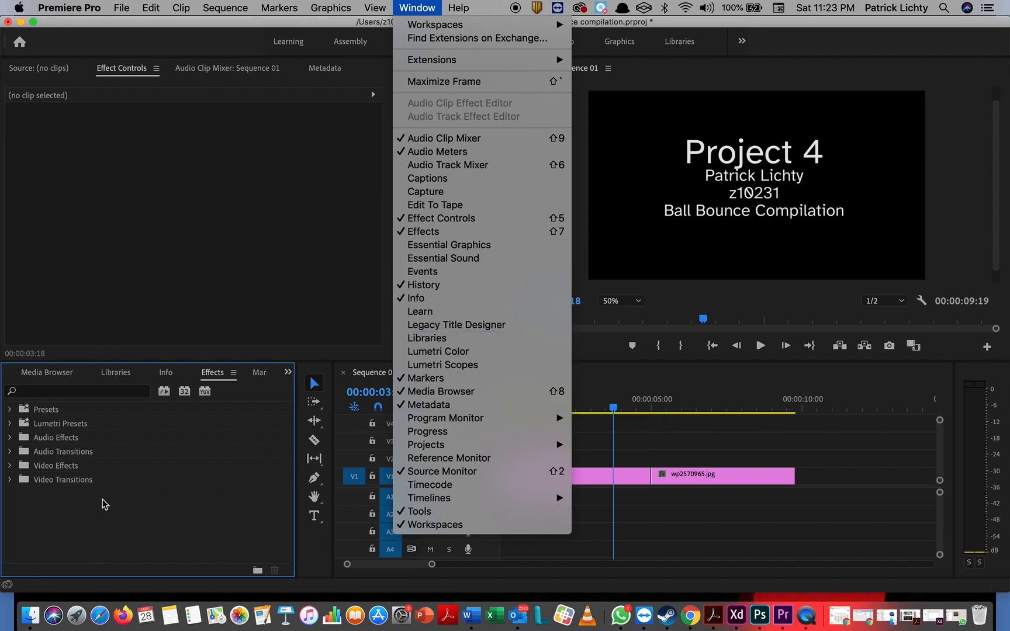
{"action": "left_click", "coordinate": [128, 248]}
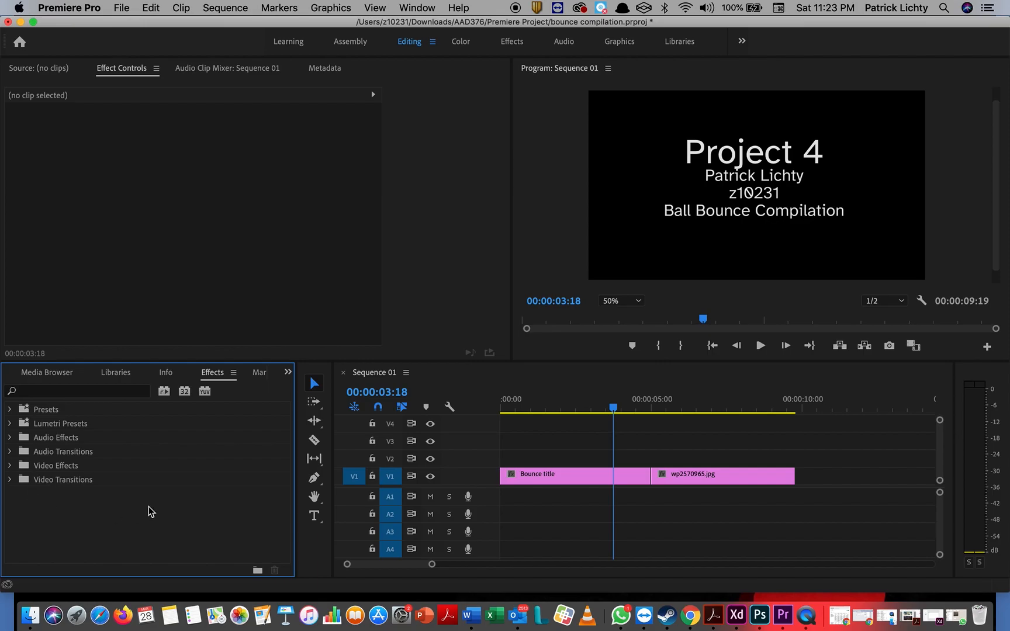
{"action": "mouse_move", "coordinate": [613, 408]}
{"action": "left_mouse_down"}
{"action": "mouse_move", "coordinate": [635, 408]}
{"action": "mouse_move", "coordinate": [616, 408]}
{"action": "left_mouse_up"}
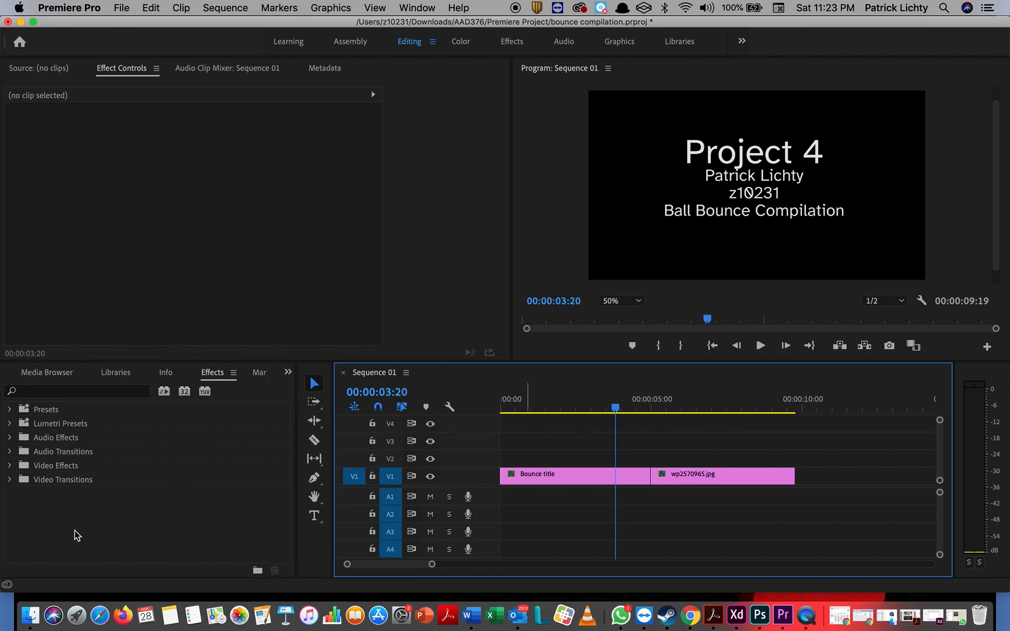
Step: Drop Video Transitions > Dissolve > Cross Dissolve between Bounce title and wp2570965.jpg, then play it
{"action": "left_click", "coordinate": [9, 480]}
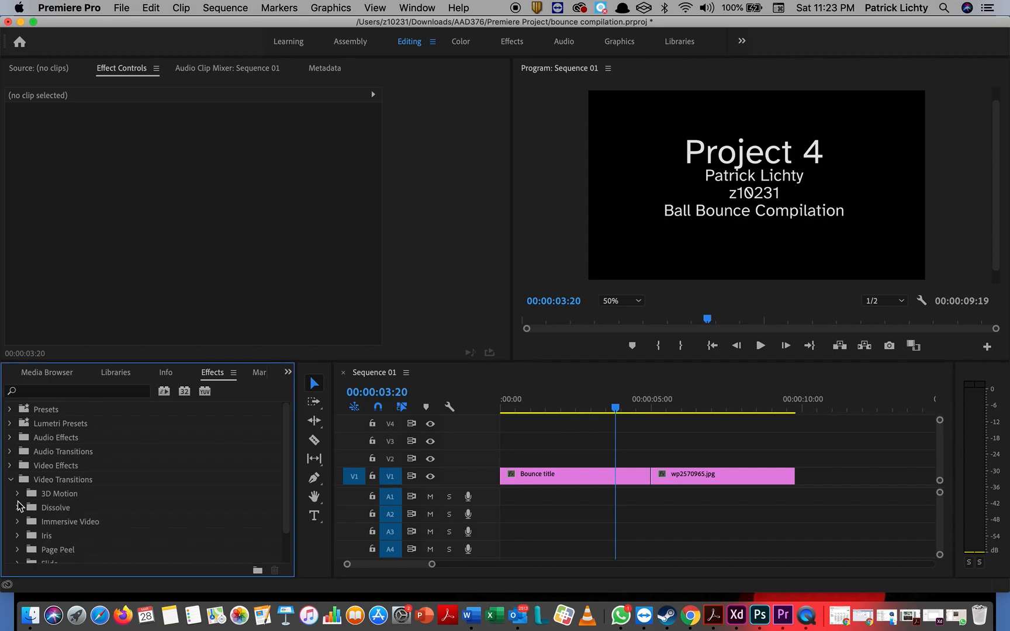
{"action": "left_click", "coordinate": [17, 507]}
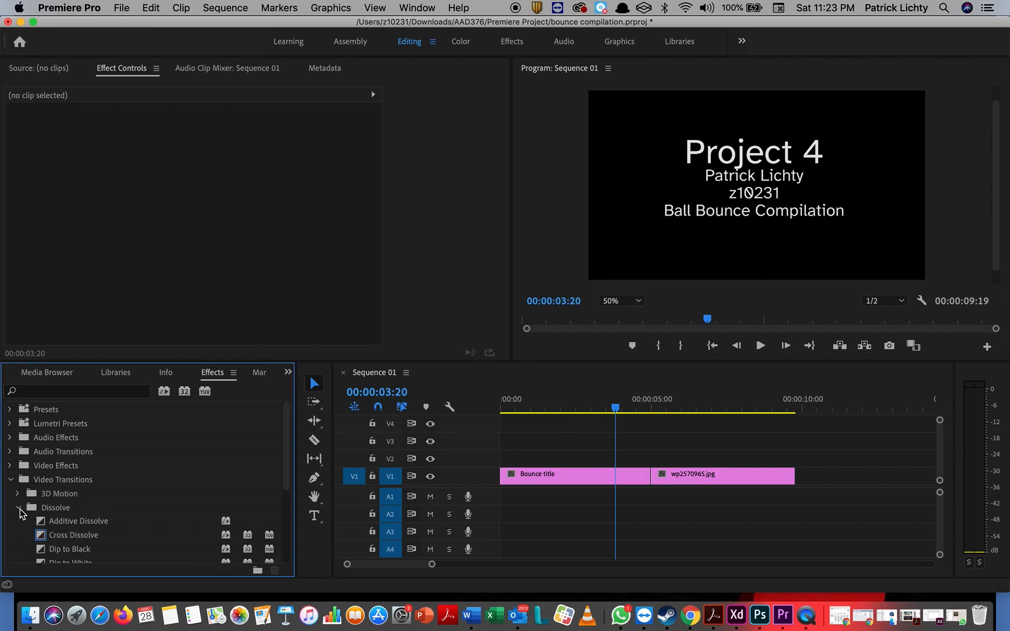
{"action": "scroll", "coordinate": [62, 510], "scroll_direction": "down", "scroll_amount": 2}
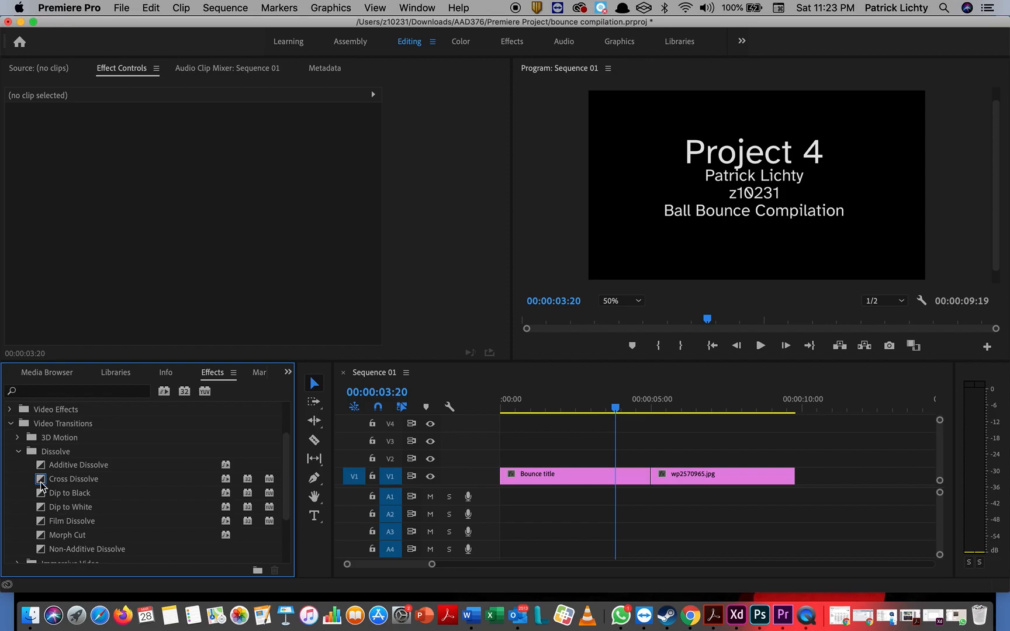
{"action": "left_click", "coordinate": [42, 483]}
{"action": "left_click_drag", "start_coordinate": [42, 483], "coordinate": [650, 479]}
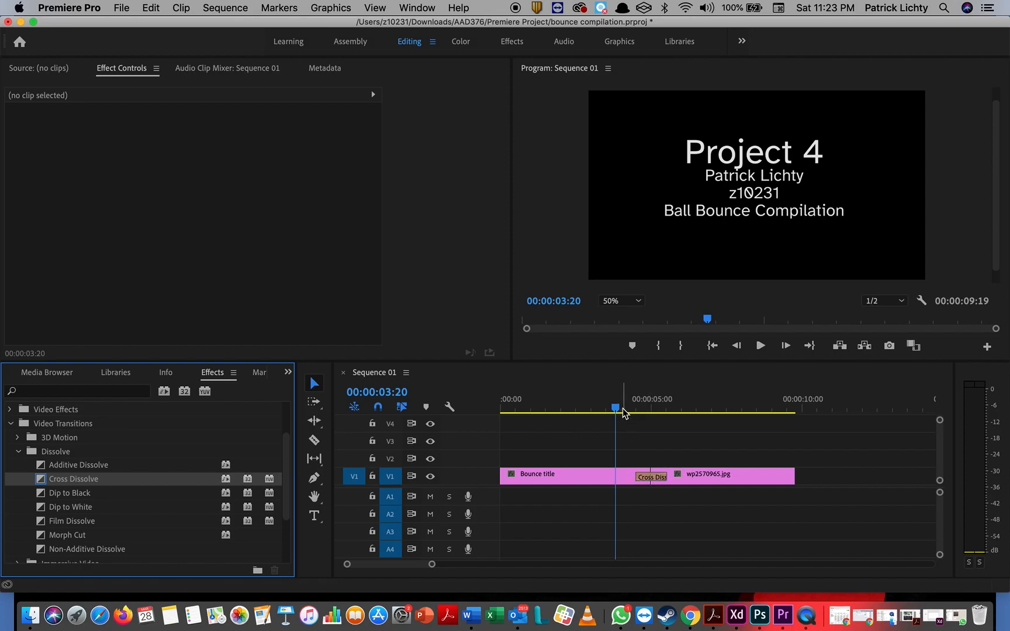
{"action": "left_click_drag", "start_coordinate": [616, 408], "coordinate": [541, 450]}
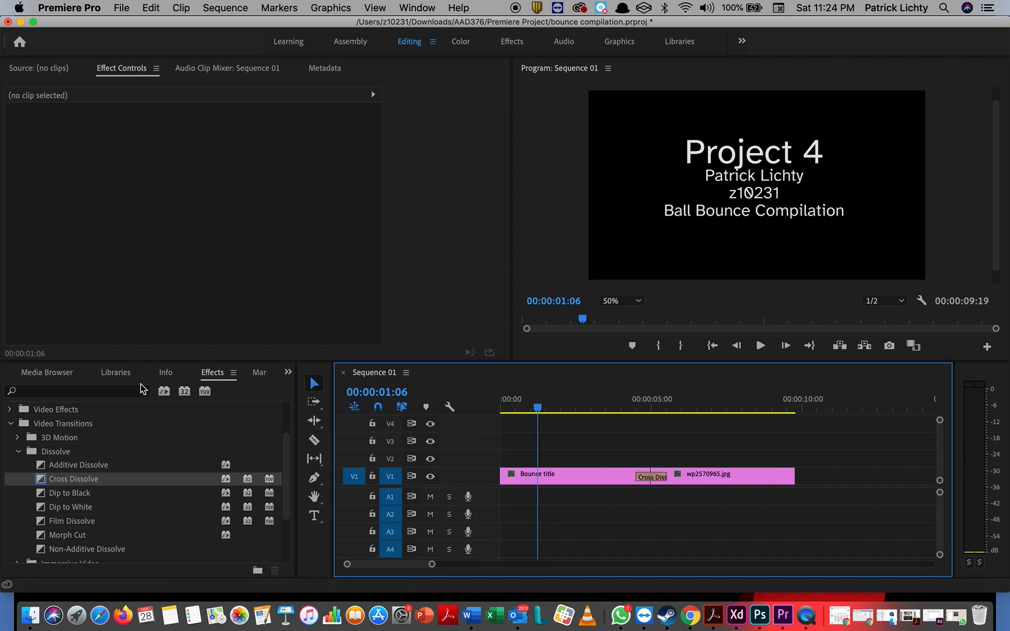
Step: Switch the lower-left panel group from the Media Browser to the bounce compilation project bin
{"action": "left_click", "coordinate": [260, 373]}
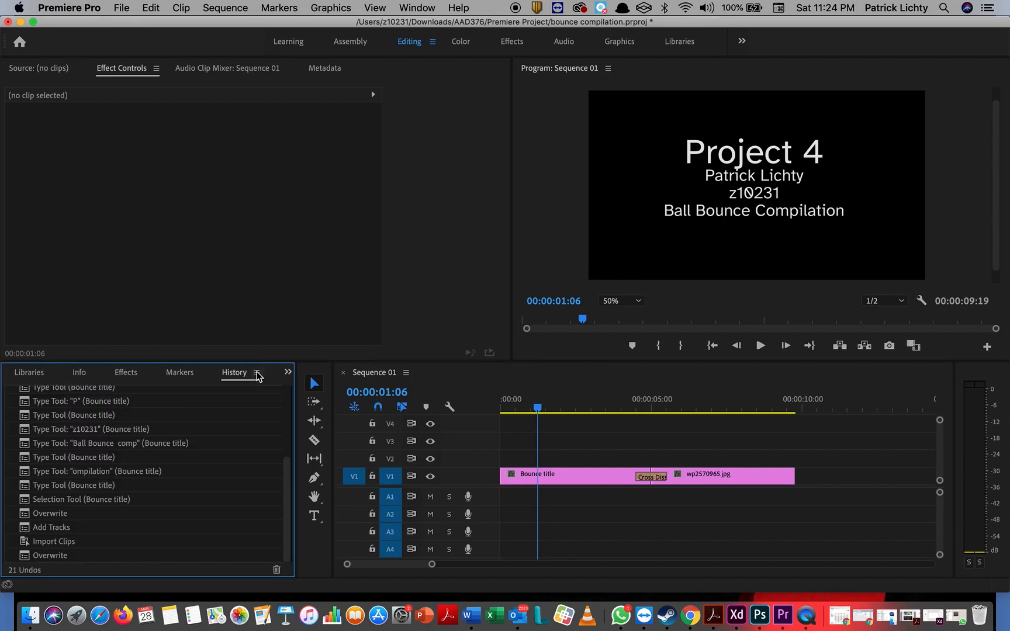
{"action": "left_click", "coordinate": [288, 373]}
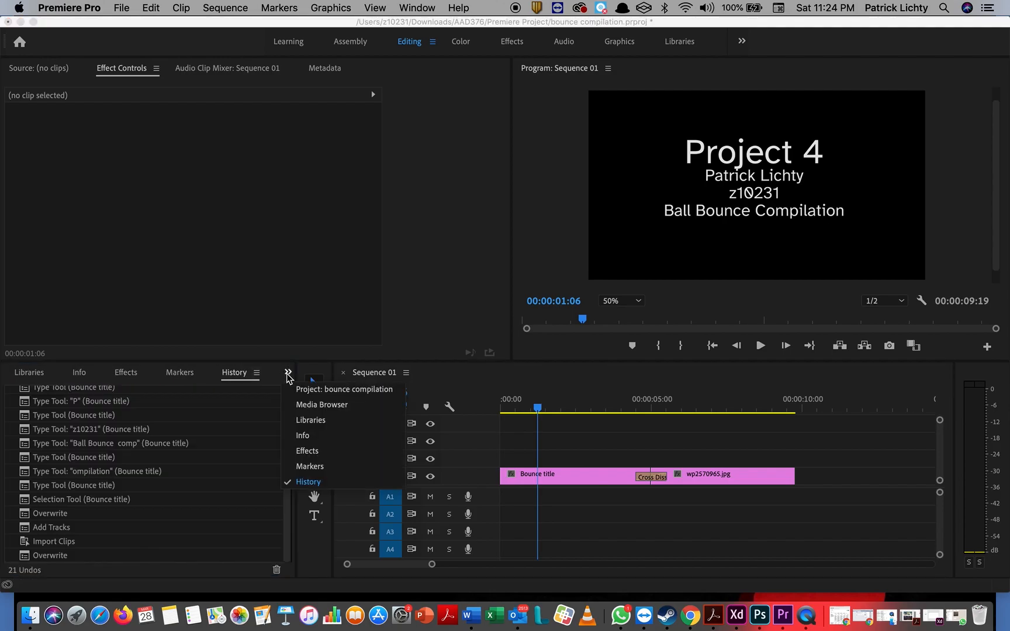
{"action": "left_click", "coordinate": [337, 404]}
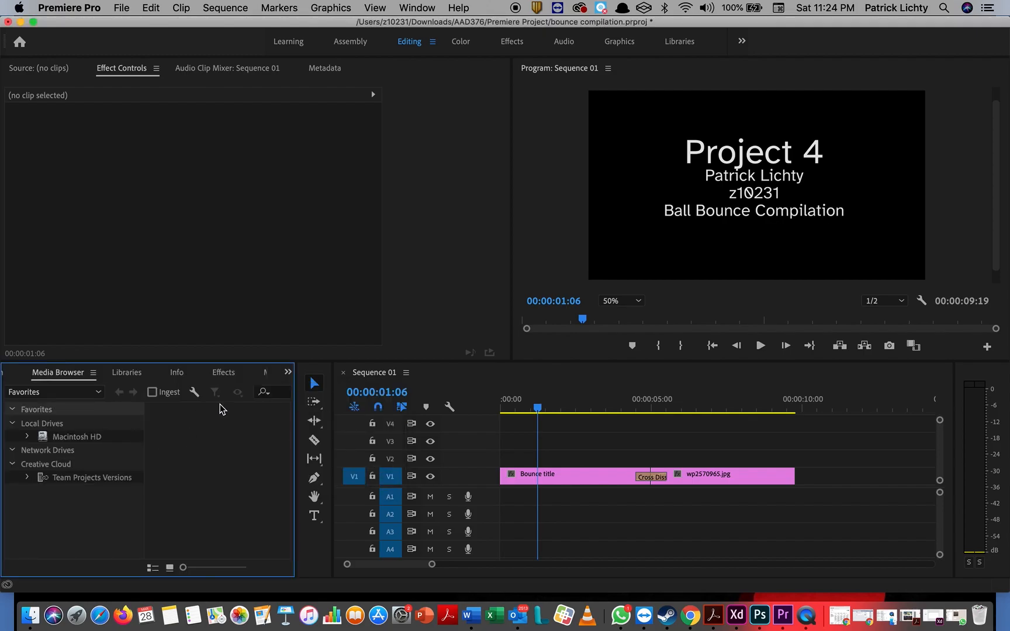
{"action": "left_click", "coordinate": [288, 373]}
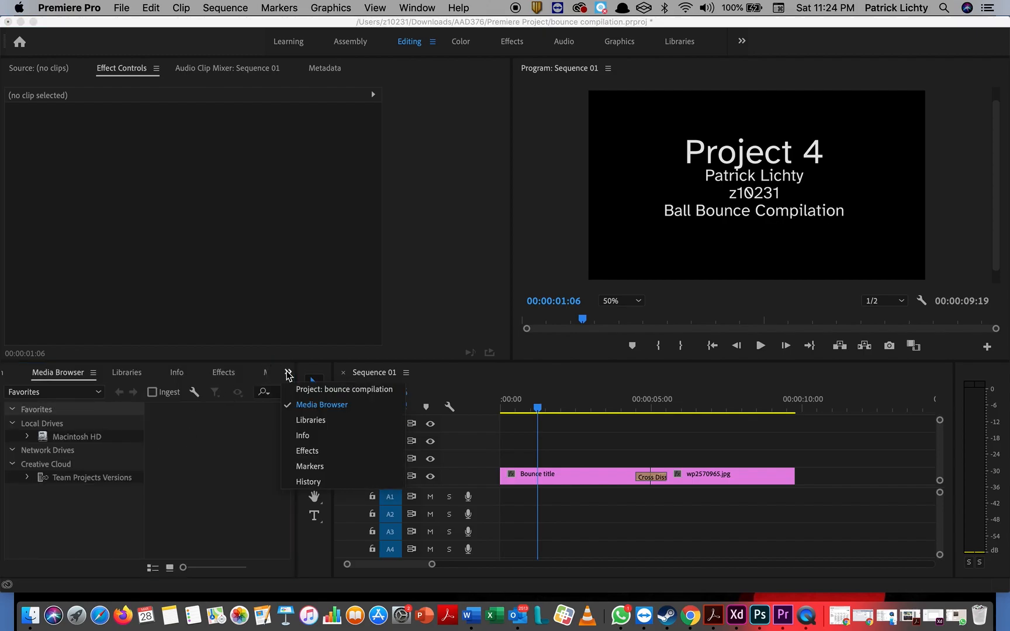
{"action": "left_click", "coordinate": [339, 392]}
{"action": "scroll", "coordinate": [161, 488], "scroll_direction": "down", "scroll_amount": 3}
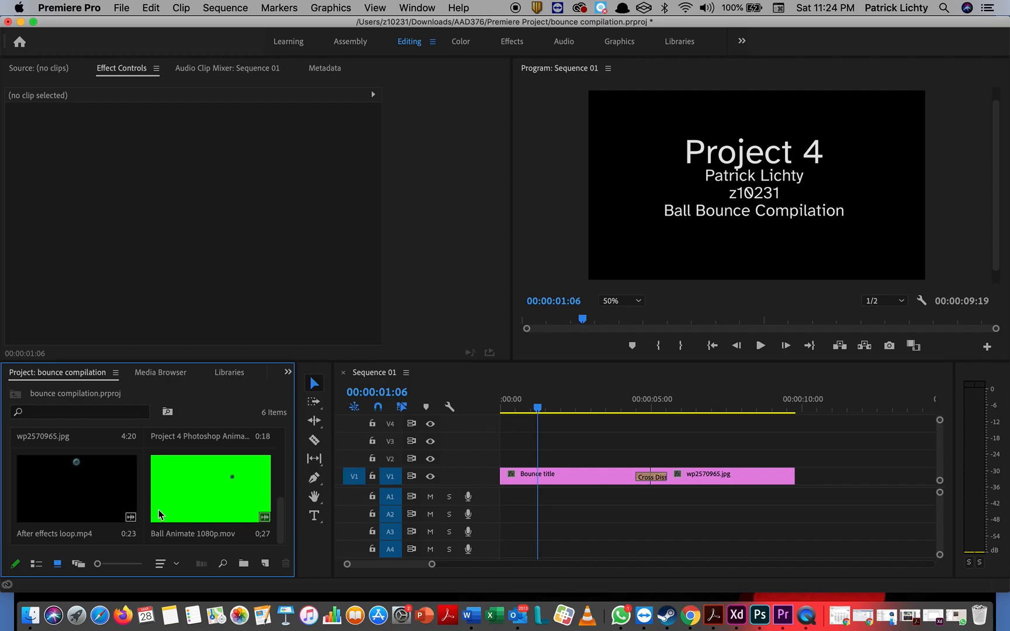
Step: Add Ball Animate 1080p.mov to V2 and the After effects loop clip near 5:00 above it
{"action": "left_click_drag", "start_coordinate": [196, 500], "coordinate": [657, 459]}
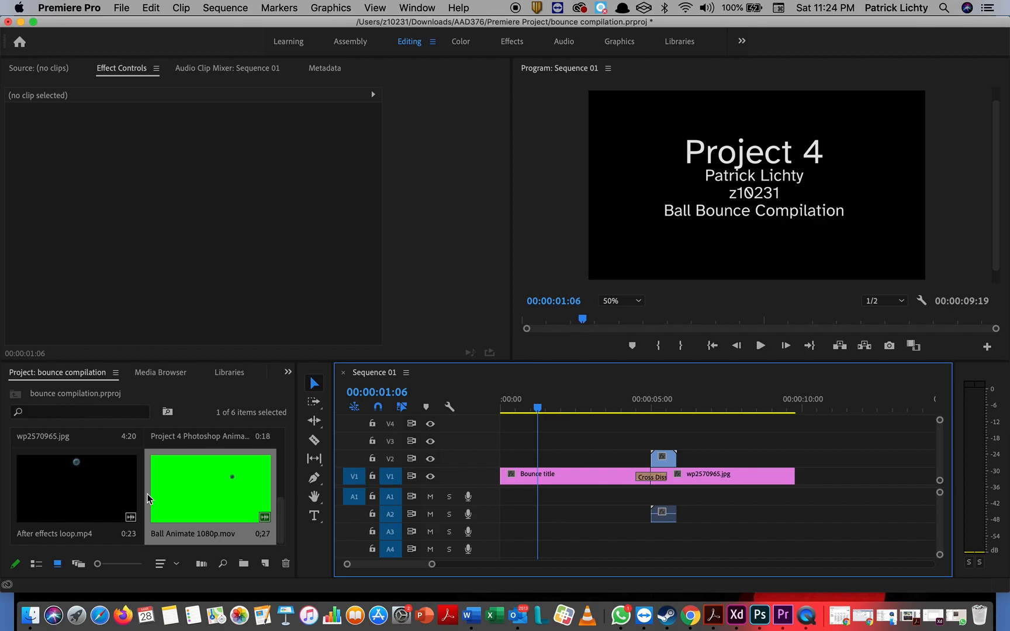
{"action": "left_click", "coordinate": [57, 498]}
{"action": "left_click_drag", "start_coordinate": [57, 498], "coordinate": [679, 442]}
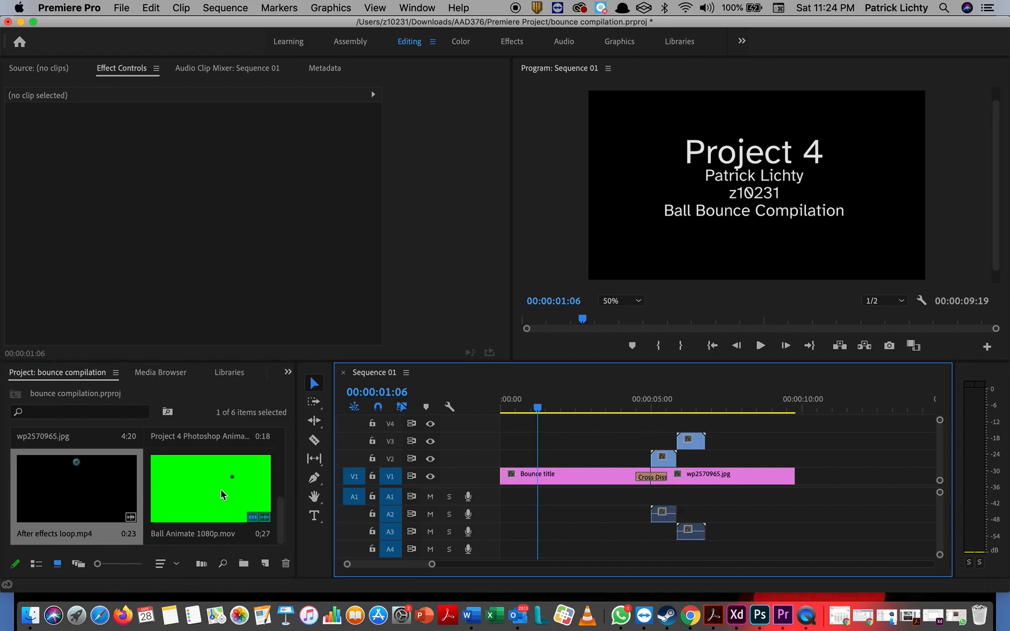
{"action": "scroll", "coordinate": [208, 495], "scroll_direction": "up", "scroll_amount": 5}
{"action": "scroll", "coordinate": [208, 495], "scroll_direction": "down", "scroll_amount": 4}
{"action": "scroll", "coordinate": [209, 496], "scroll_direction": "up", "scroll_amount": 4}
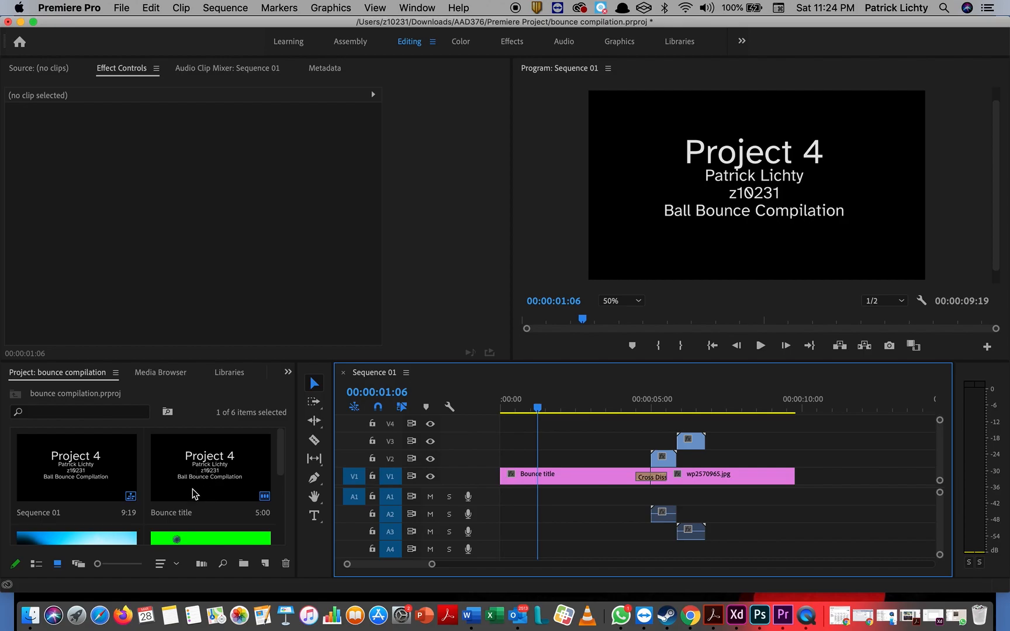
{"action": "scroll", "coordinate": [193, 488], "scroll_direction": "down", "scroll_amount": 4}
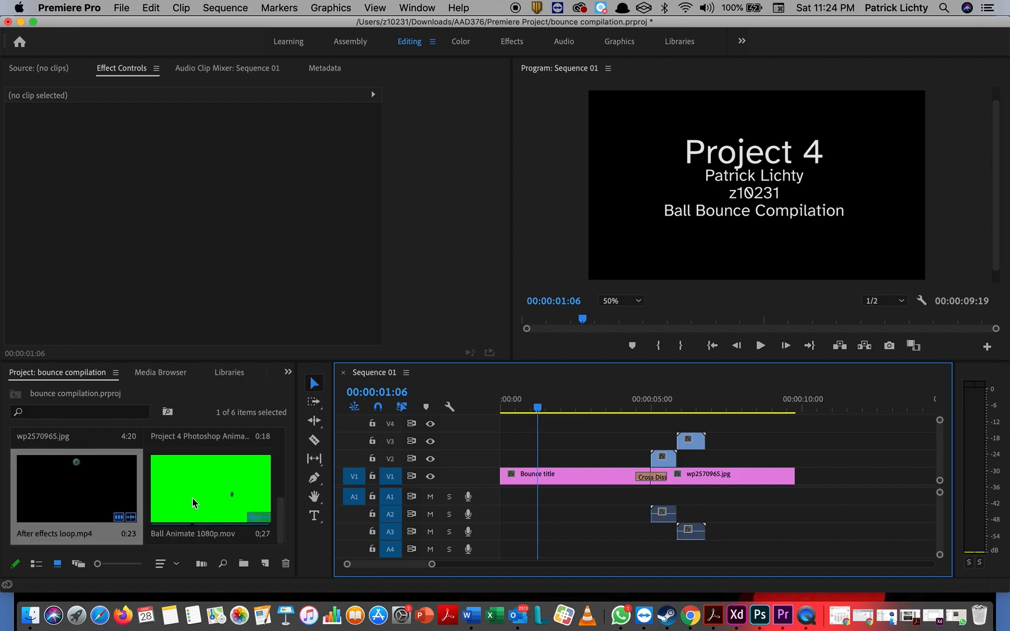
{"action": "scroll", "coordinate": [193, 504], "scroll_direction": "down", "scroll_amount": 3}
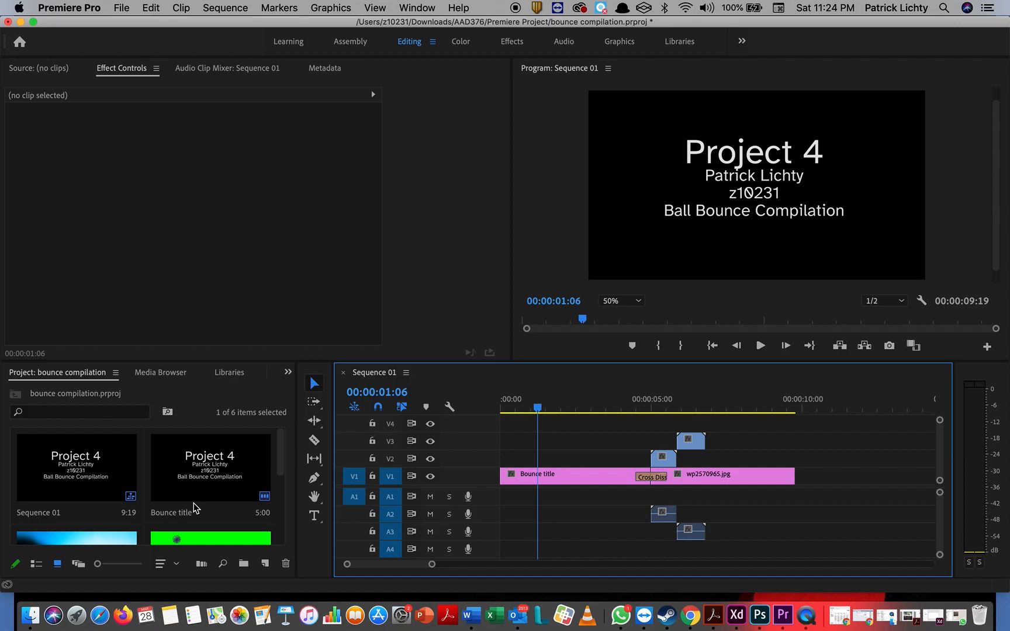
Step: Select the Ball Animate clip on V2 to show its motion settings
{"action": "left_click", "coordinate": [105, 414]}
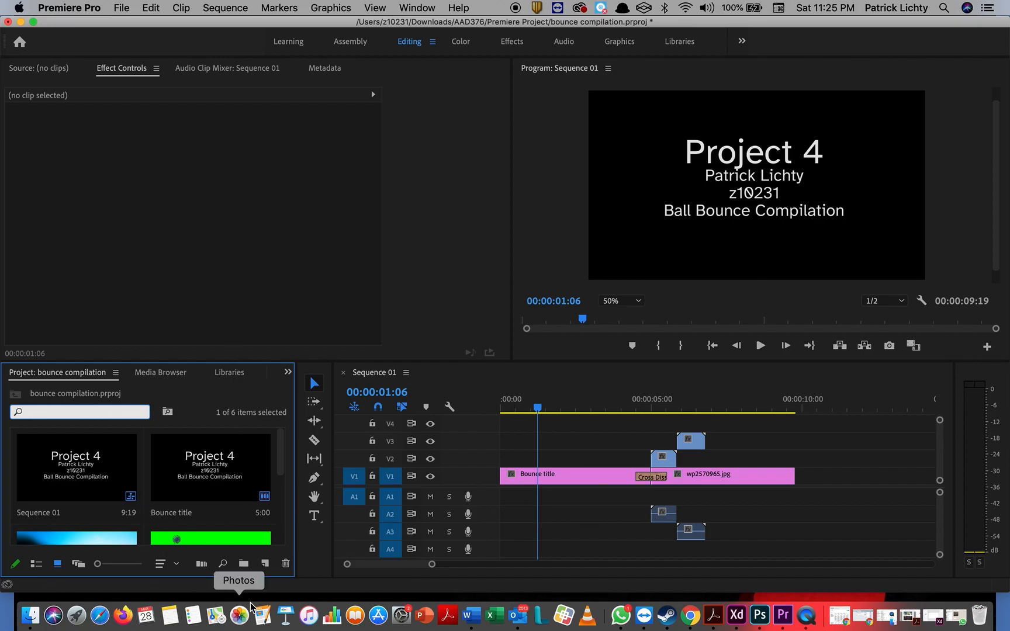
{"action": "left_click", "coordinate": [89, 463]}
{"action": "left_click", "coordinate": [202, 460]}
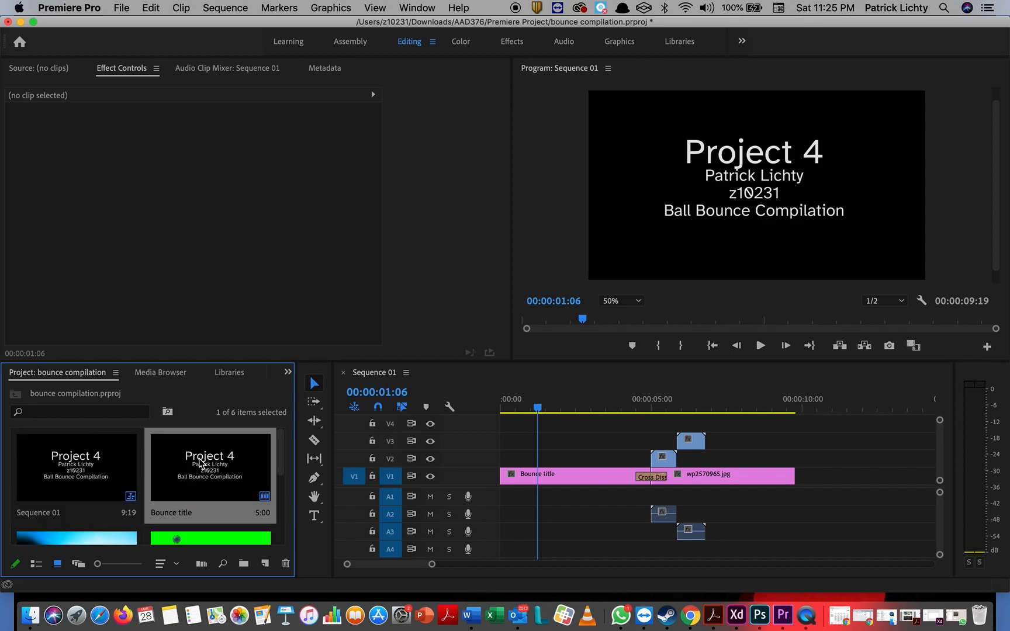
{"action": "scroll", "coordinate": [198, 461], "scroll_direction": "down", "scroll_amount": 3}
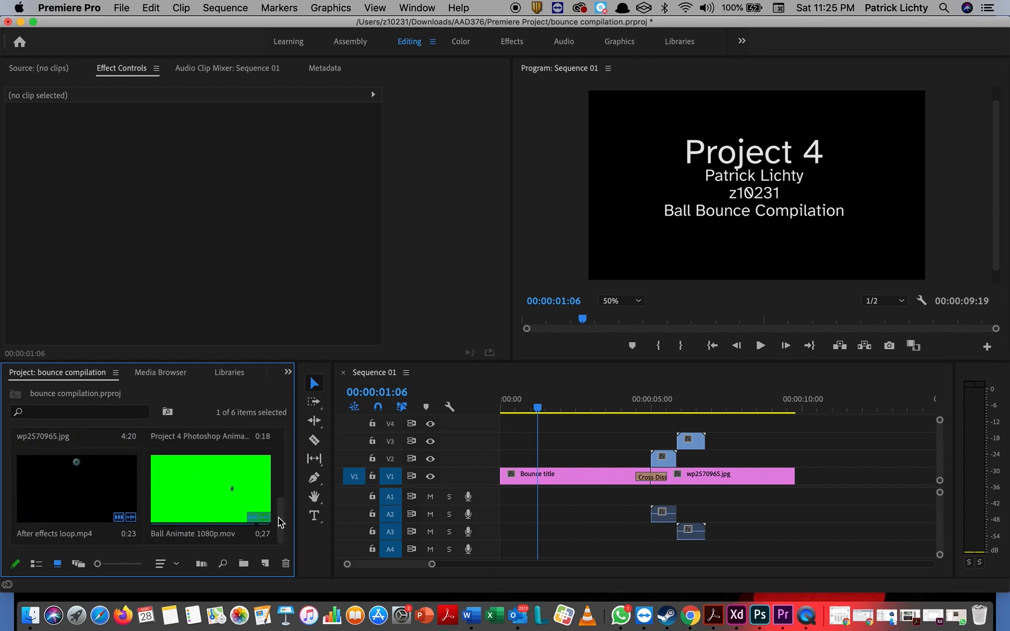
{"action": "left_click", "coordinate": [664, 464]}
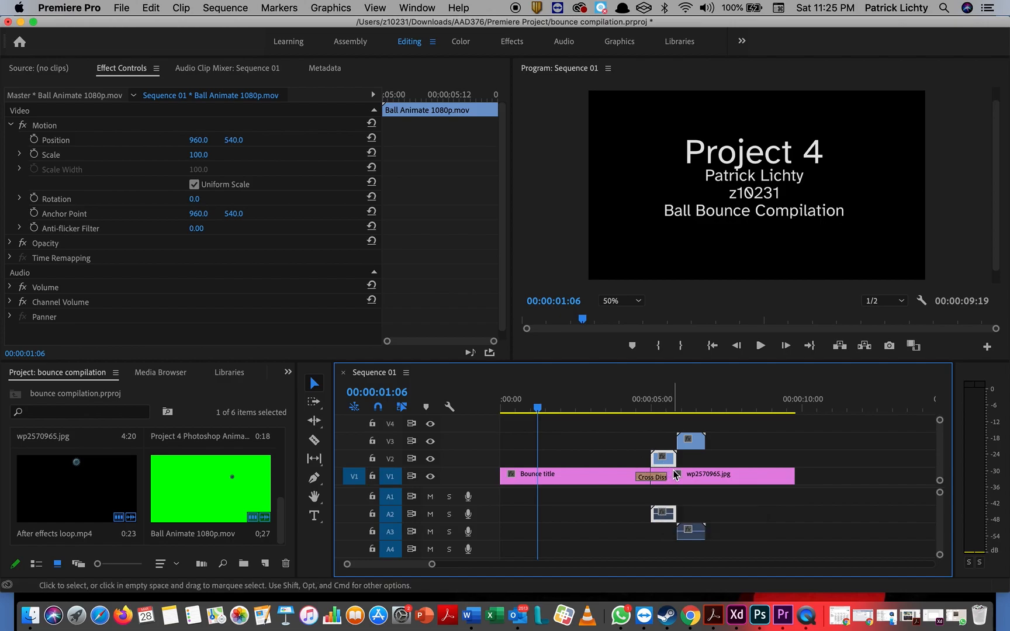
Step: Place Project 4 Photoshop Animation on V4 near 6:20 and set the playhead to 00:00:07:03
{"action": "left_click", "coordinate": [691, 447]}
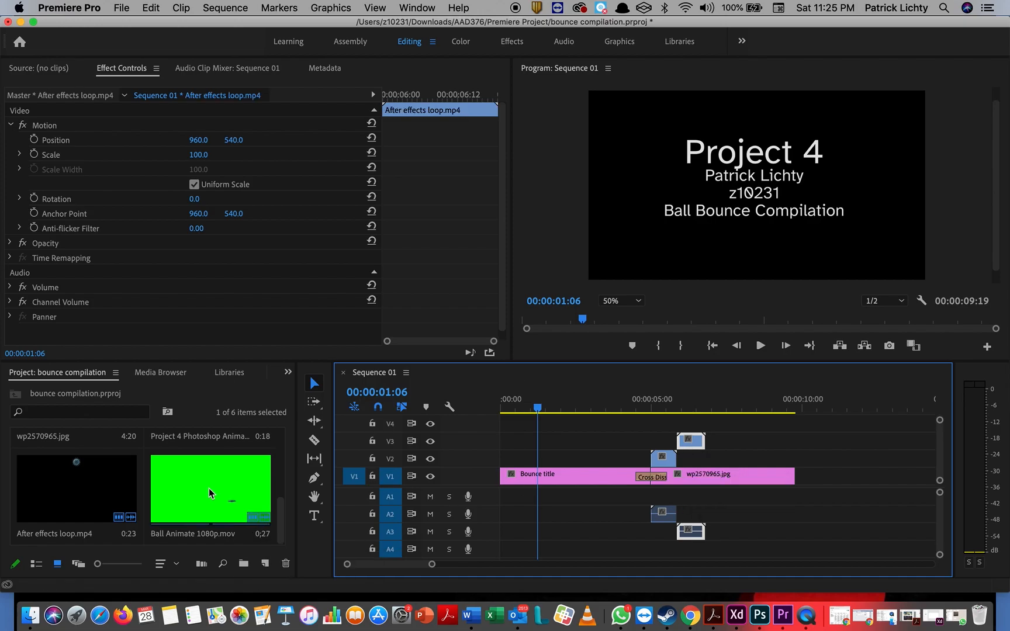
{"action": "scroll", "coordinate": [210, 493], "scroll_direction": "up", "scroll_amount": 5}
{"action": "scroll", "coordinate": [211, 492], "scroll_direction": "down", "scroll_amount": 2}
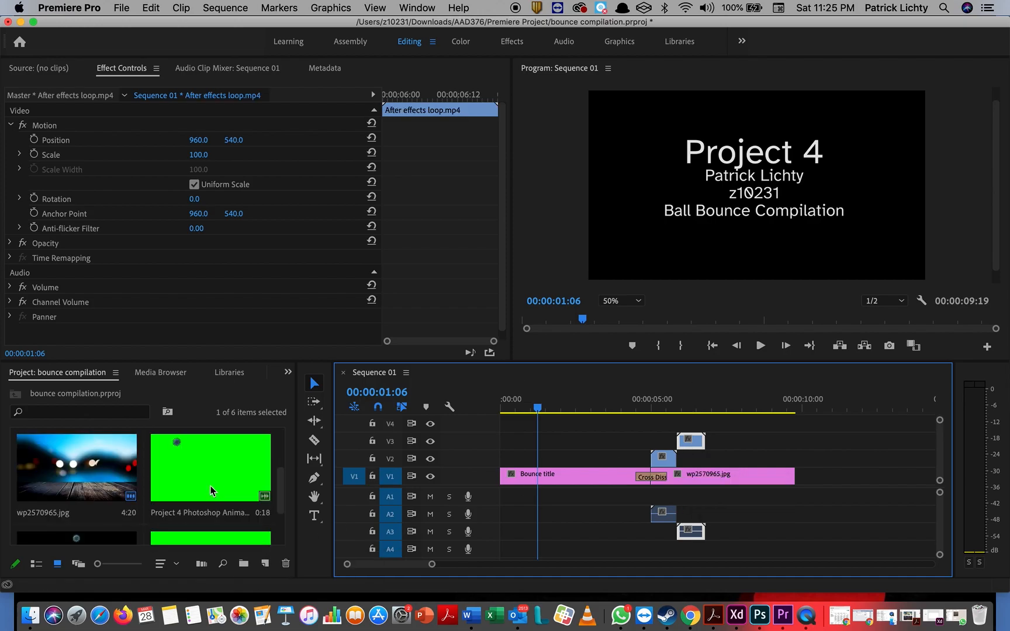
{"action": "left_click_drag", "start_coordinate": [211, 491], "coordinate": [713, 425]}
{"action": "left_click", "coordinate": [716, 400]}
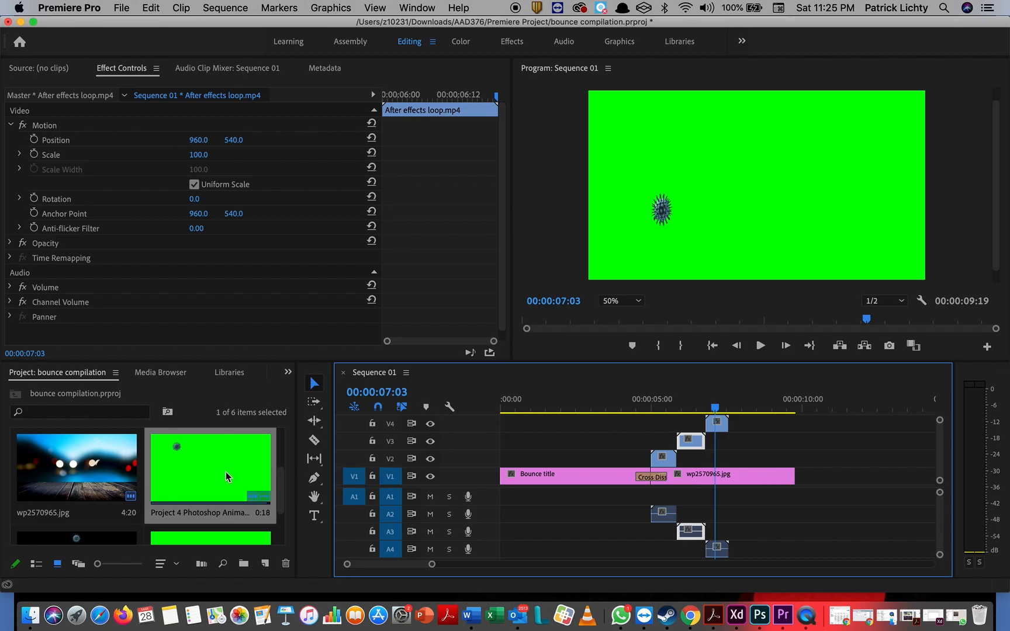
{"action": "scroll", "coordinate": [225, 471], "scroll_direction": "down", "scroll_amount": 2}
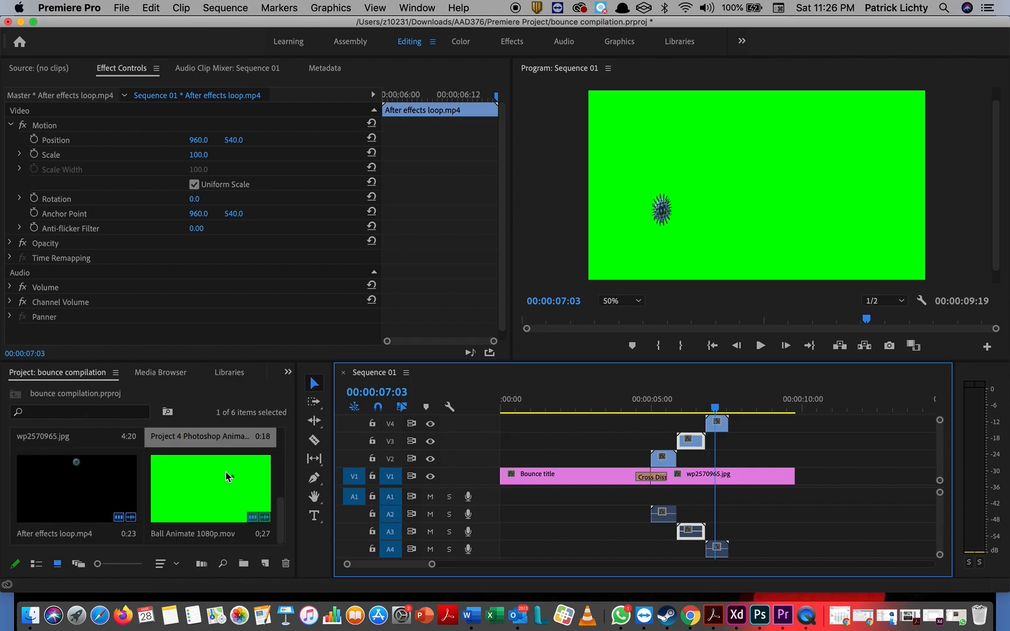
Step: Open the After effects loop clip from V3 in the Source monitor and play it
{"action": "right_click", "coordinate": [226, 473]}
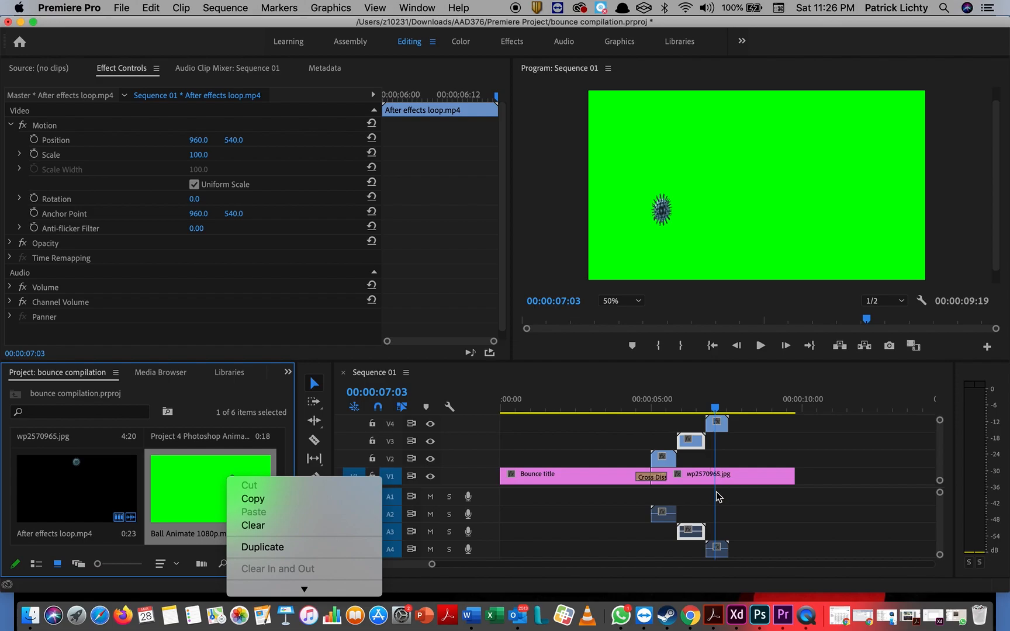
{"action": "left_click", "coordinate": [667, 467]}
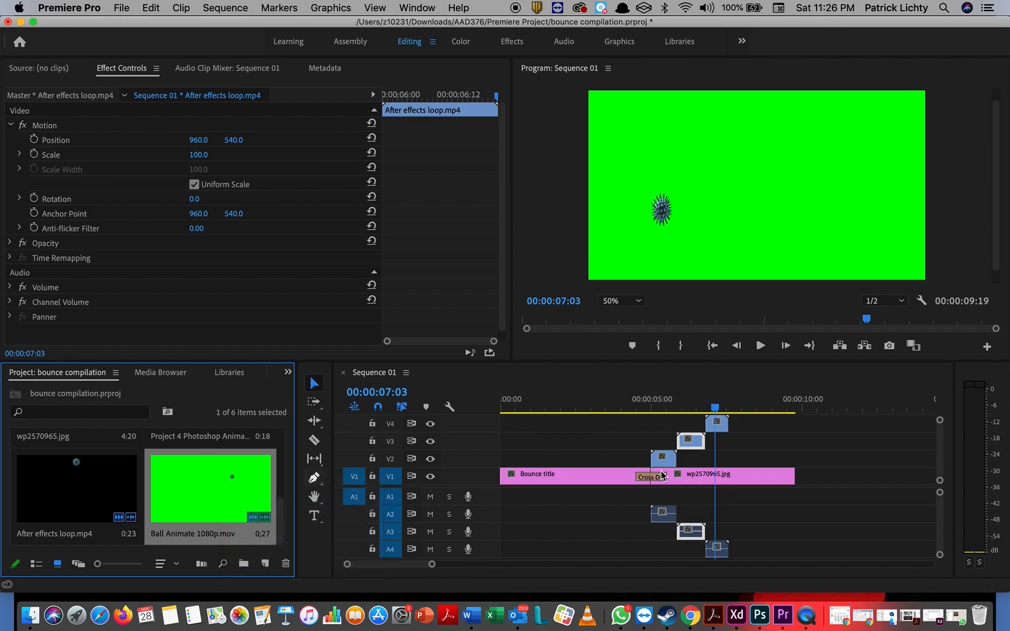
{"action": "left_click", "coordinate": [660, 472]}
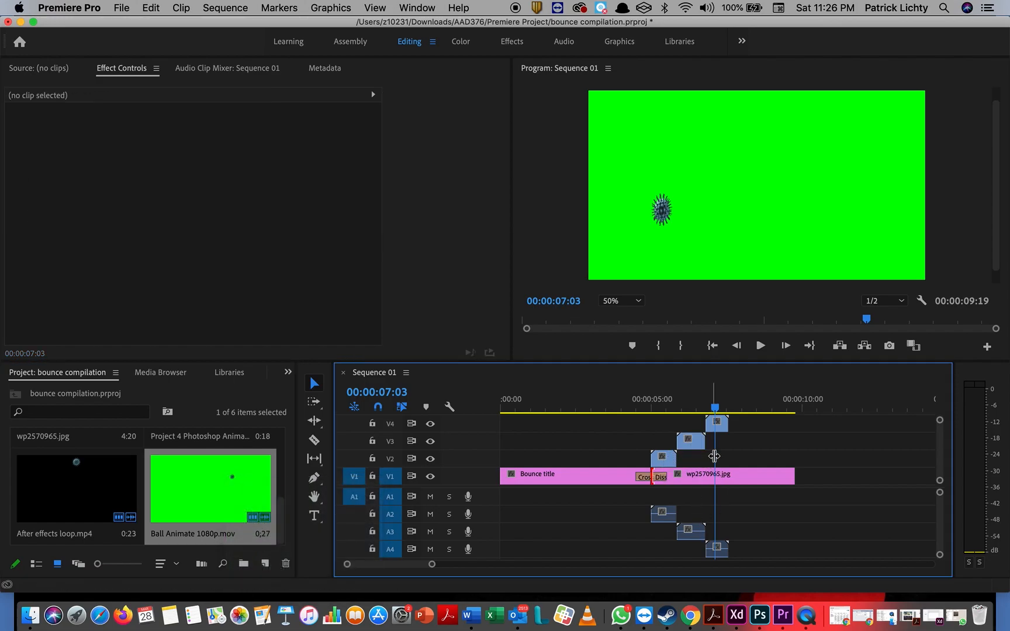
{"action": "left_click", "coordinate": [693, 445]}
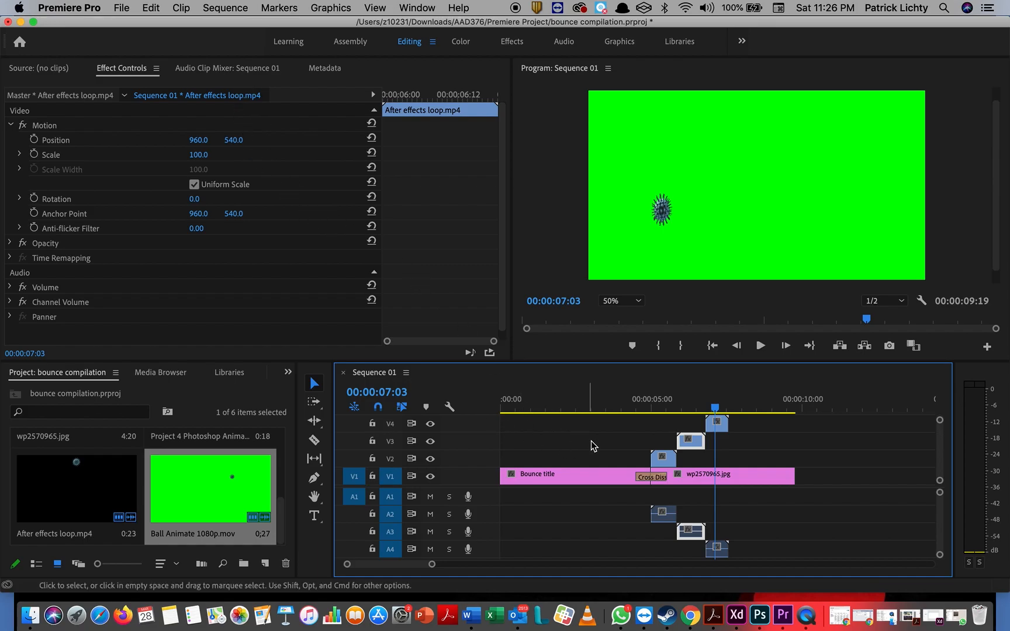
{"action": "double_click", "coordinate": [694, 445]}
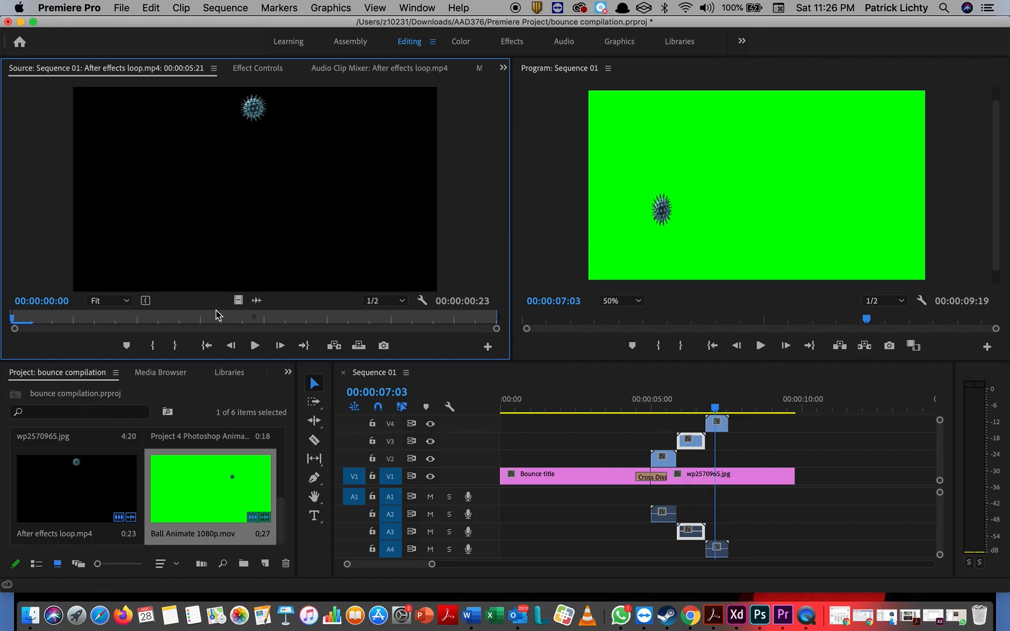
{"action": "left_click", "coordinate": [255, 345]}
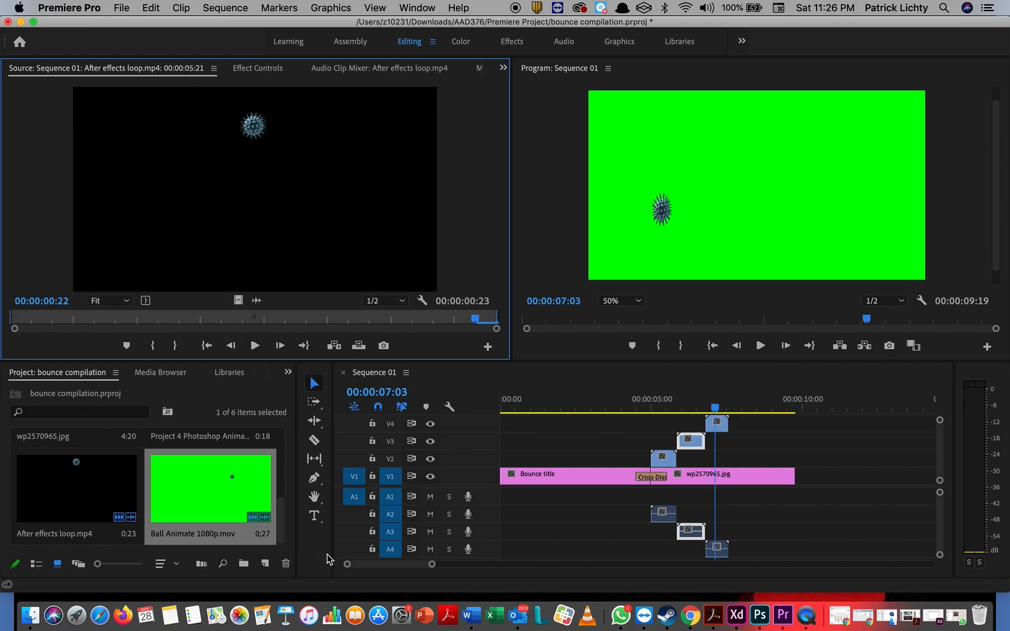
Step: Open the Ball Animate clip from V2 in the Source monitor and play it twice
{"action": "double_click", "coordinate": [668, 461]}
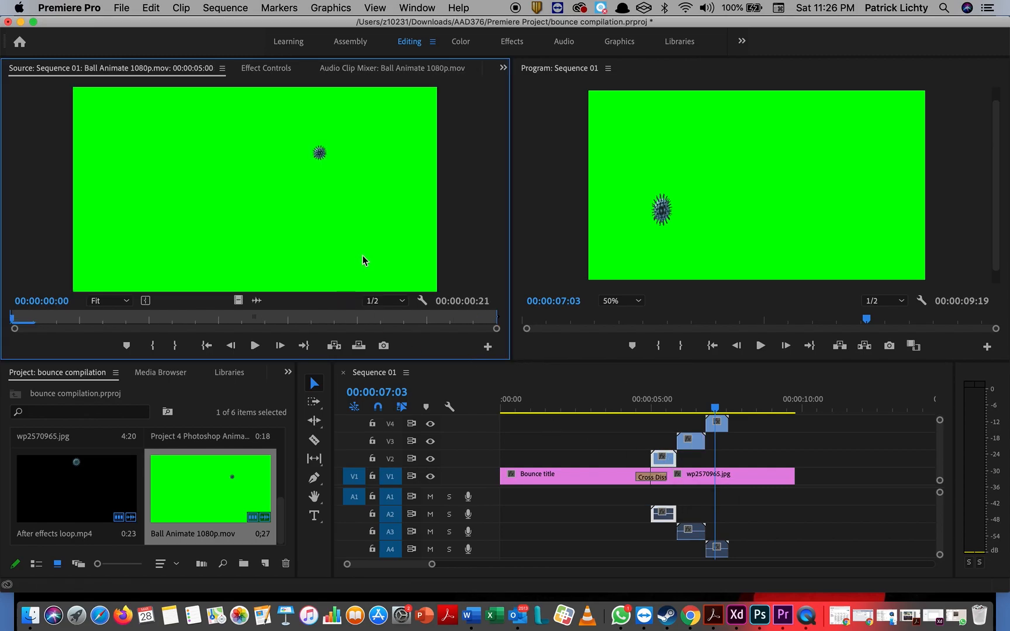
{"action": "left_click", "coordinate": [254, 346]}
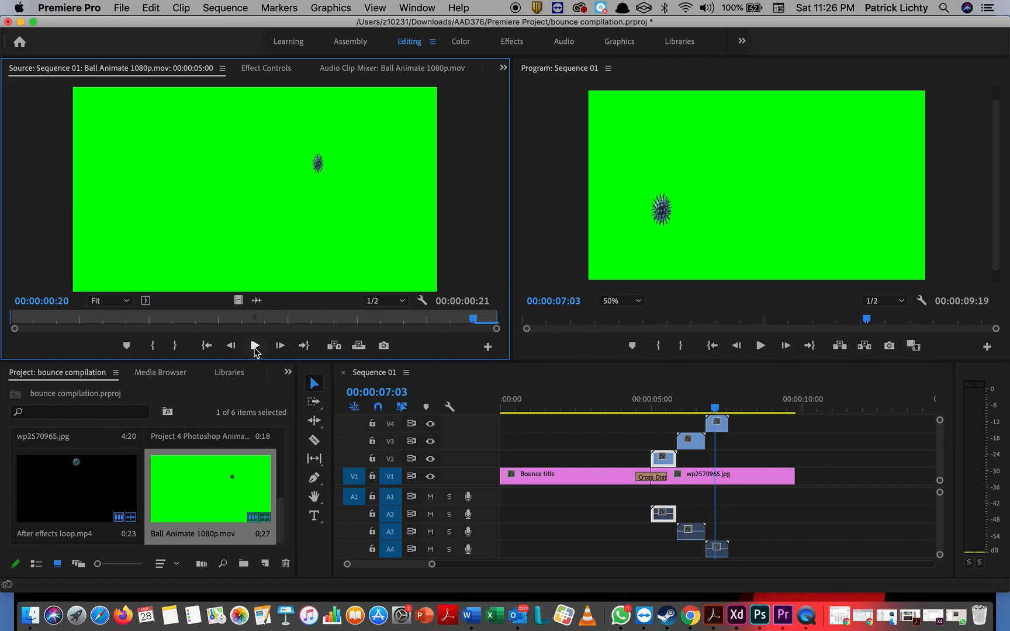
{"action": "left_click", "coordinate": [255, 348]}
Step: Switch to the Effects workspace and bring up the Effects panel with its effect categories
{"action": "left_click", "coordinate": [517, 43]}
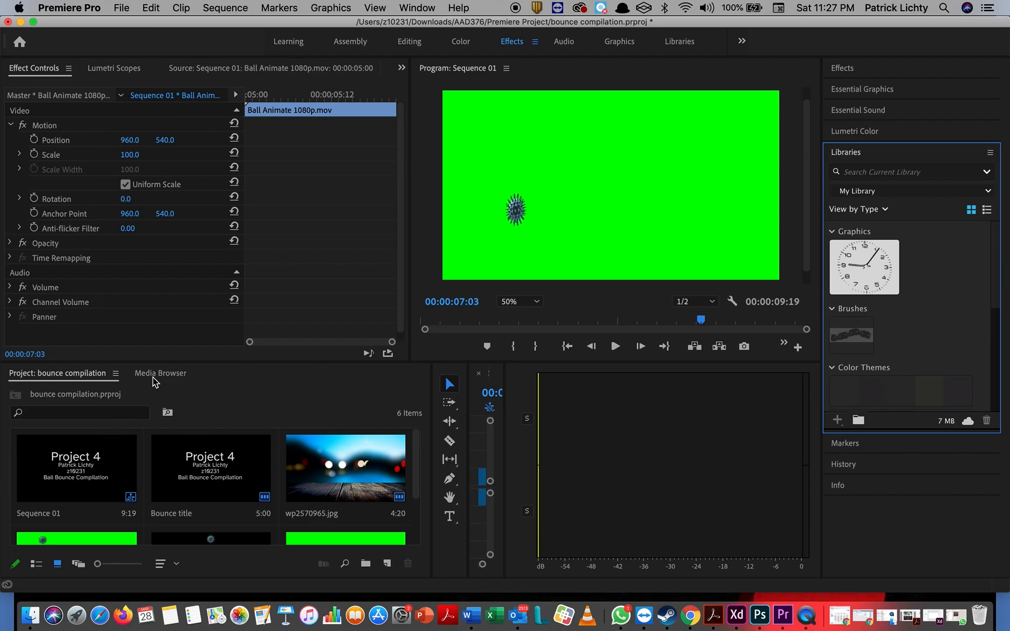
{"action": "left_click", "coordinate": [114, 69]}
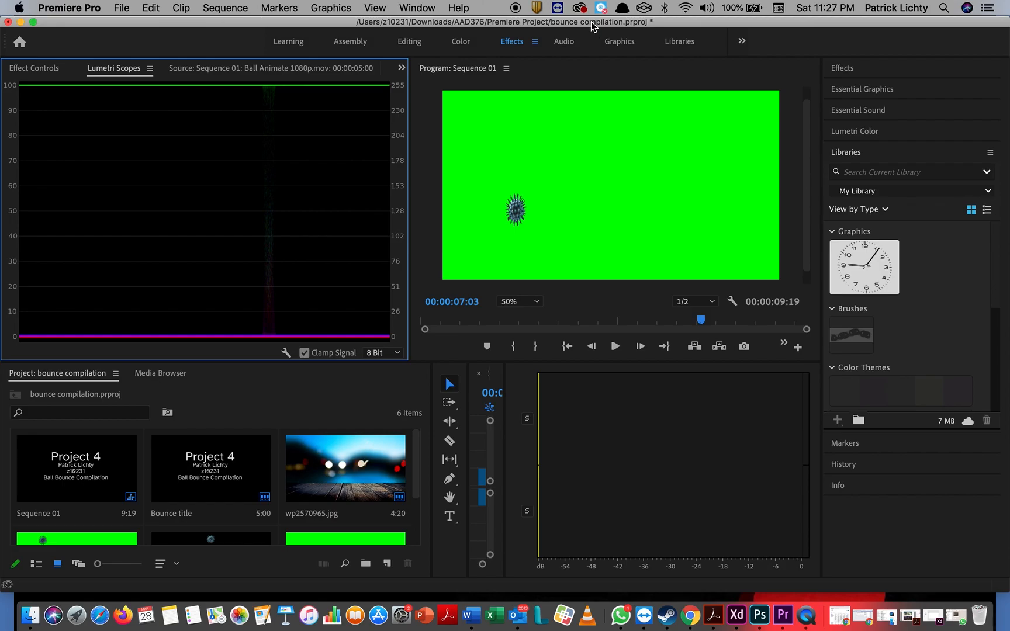
{"action": "left_click", "coordinate": [425, 10]}
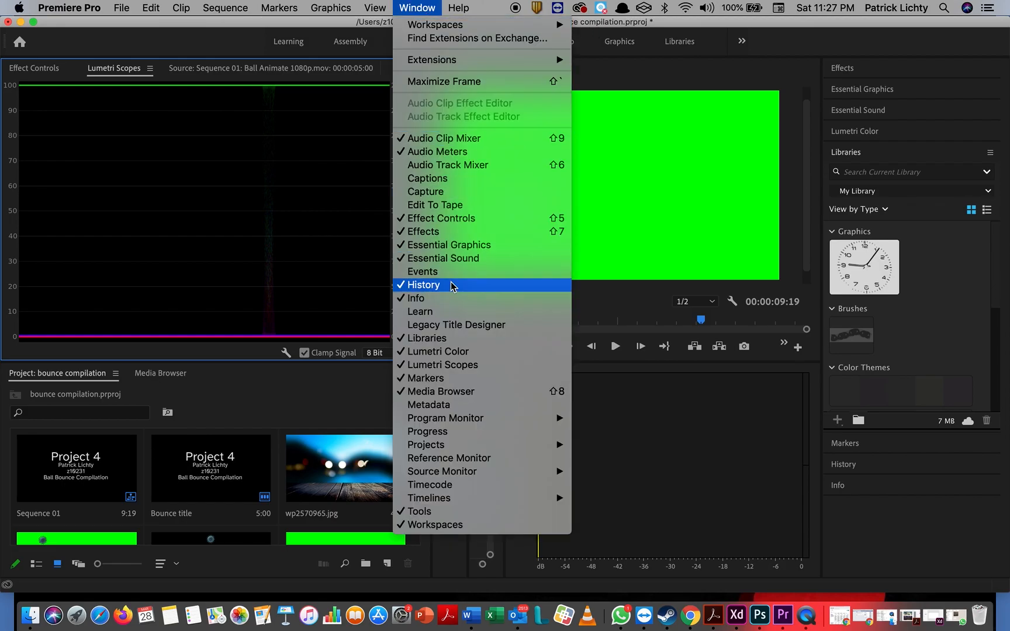
{"action": "left_click", "coordinate": [448, 231]}
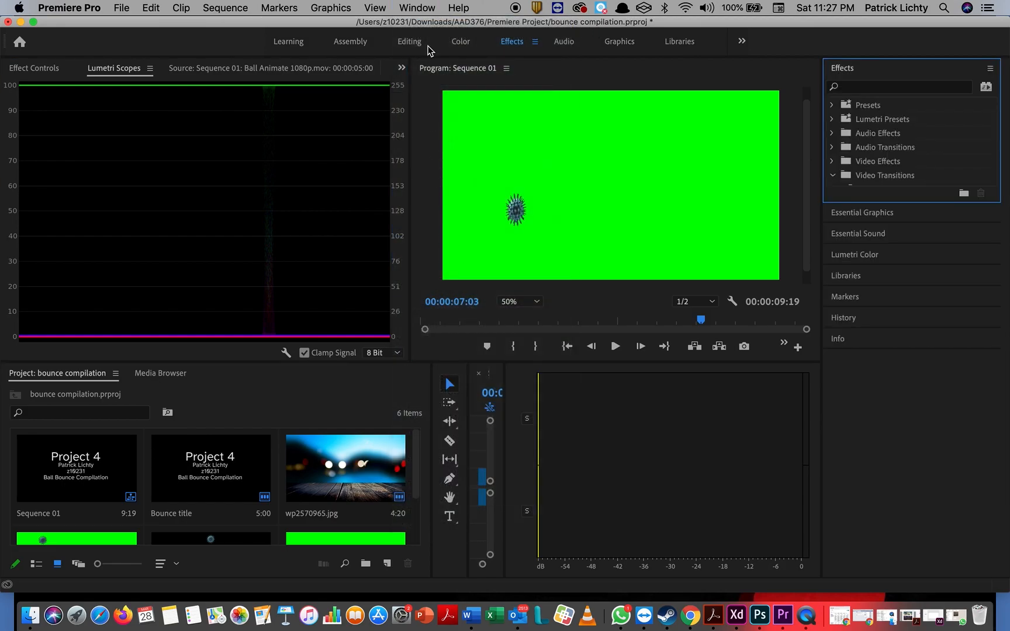
{"action": "left_click", "coordinate": [420, 13]}
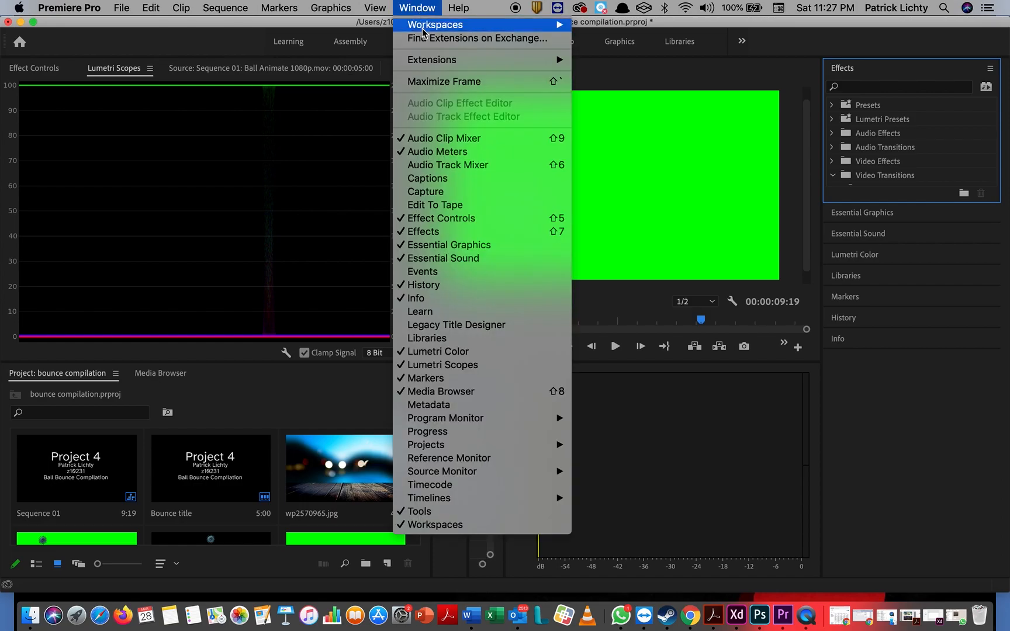
{"action": "left_click", "coordinate": [448, 233]}
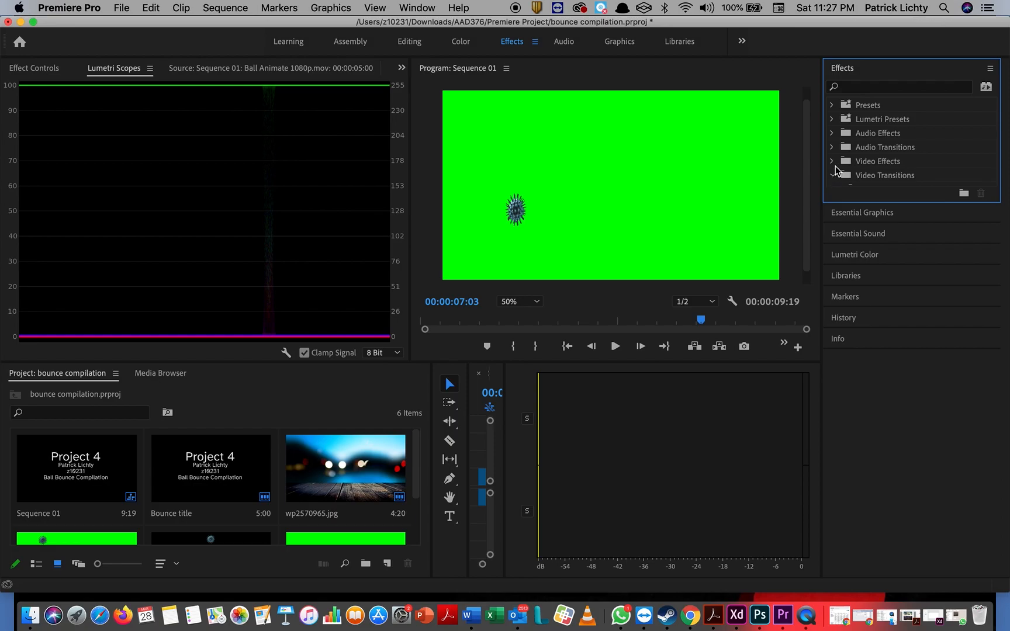
Step: Browse Video Effects: Generate, Distort and Stylize, then expand Keying and return to Editing
{"action": "scroll", "coordinate": [857, 166], "scroll_direction": "down", "scroll_amount": 2}
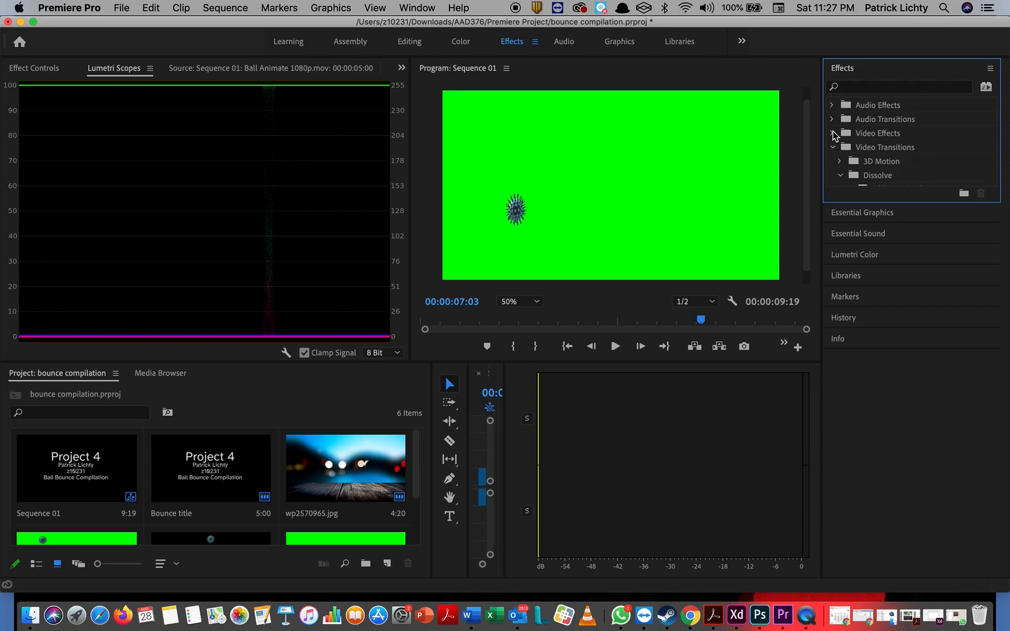
{"action": "left_click", "coordinate": [832, 134]}
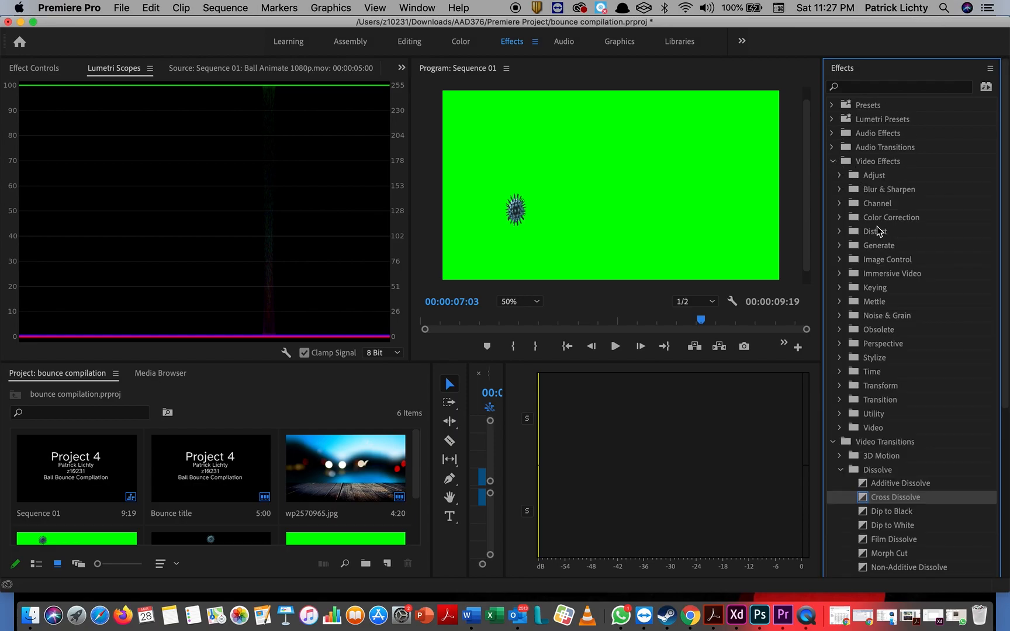
{"action": "left_click", "coordinate": [841, 246]}
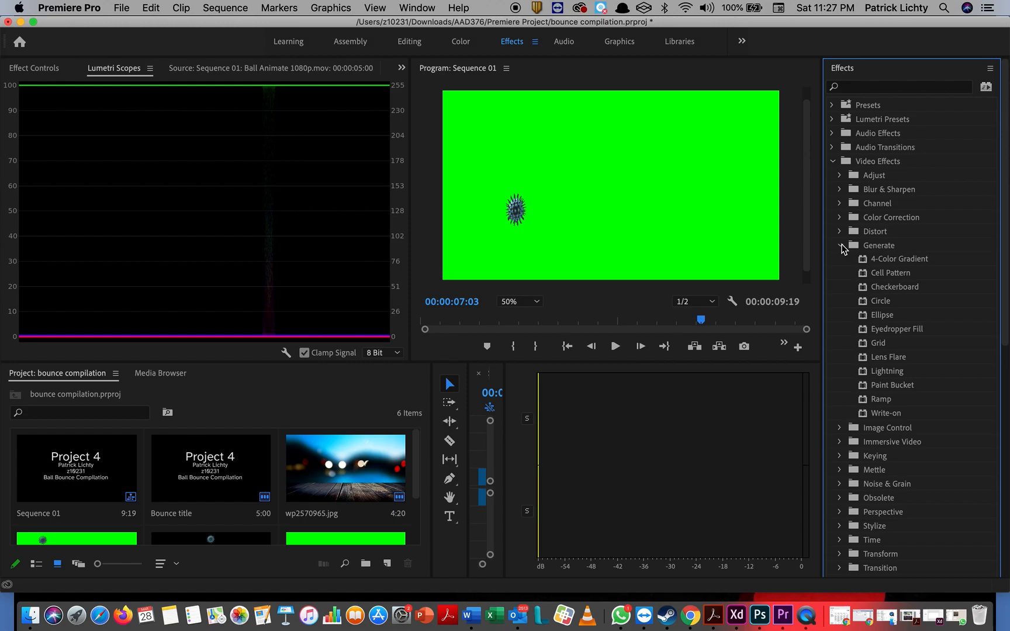
{"action": "left_click", "coordinate": [841, 246]}
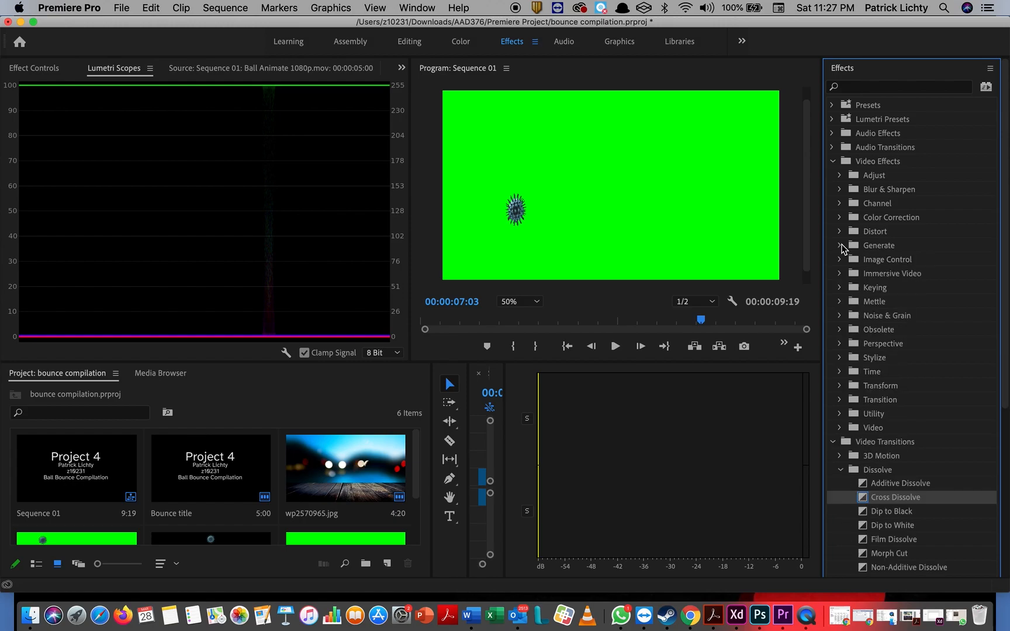
{"action": "left_click", "coordinate": [840, 232]}
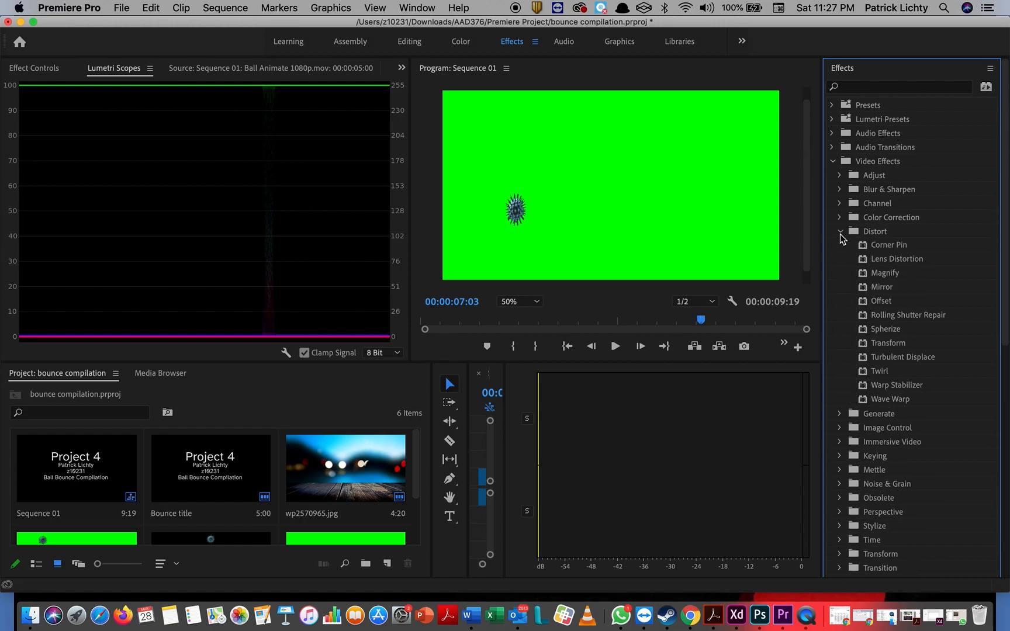
{"action": "left_click", "coordinate": [840, 232]}
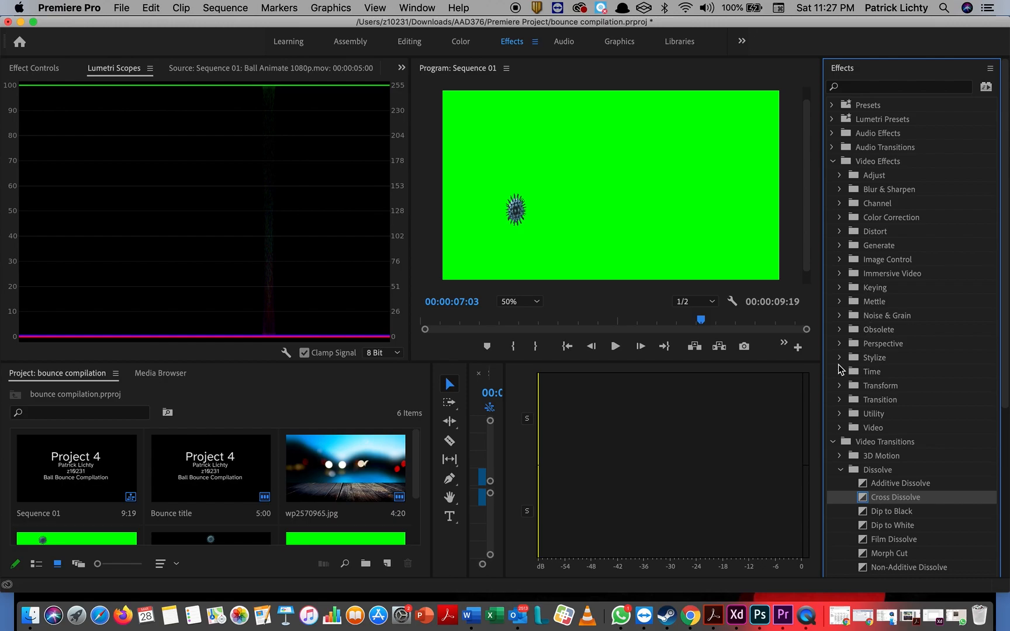
{"action": "left_click", "coordinate": [840, 358]}
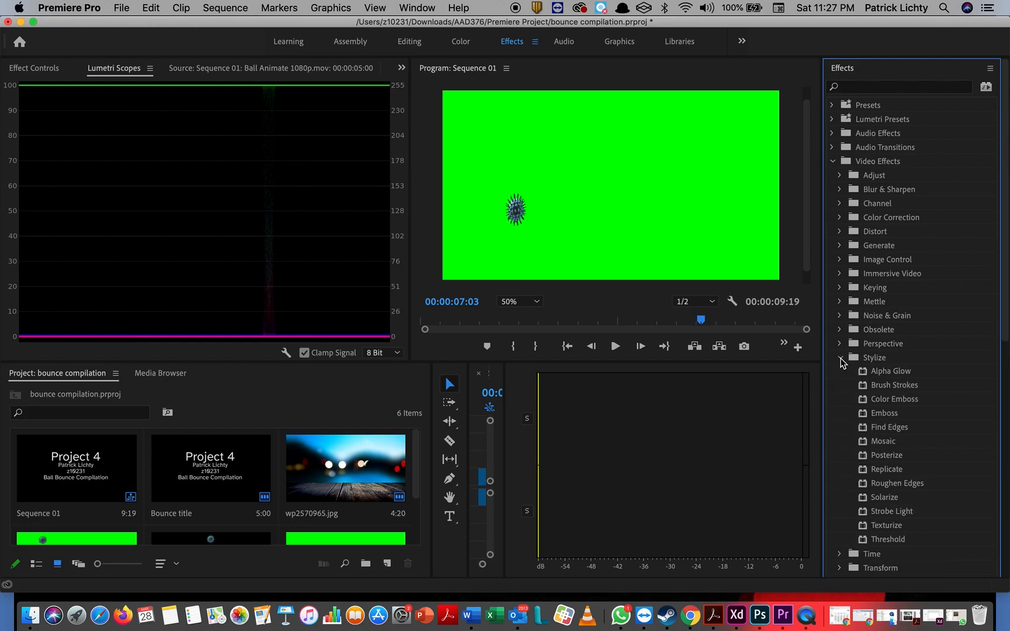
{"action": "left_click", "coordinate": [840, 358]}
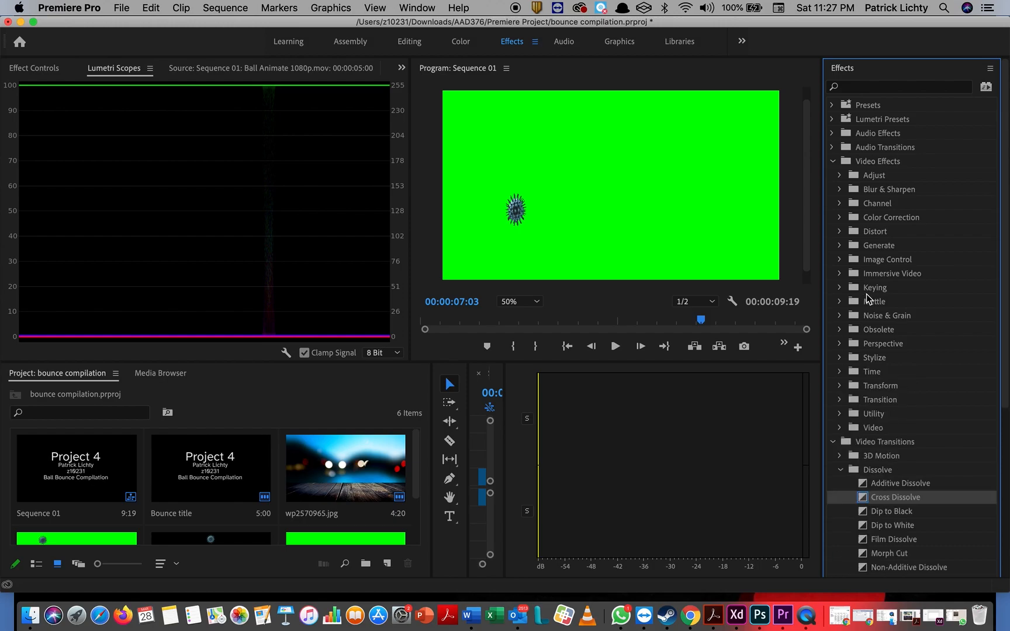
{"action": "left_click", "coordinate": [840, 288]}
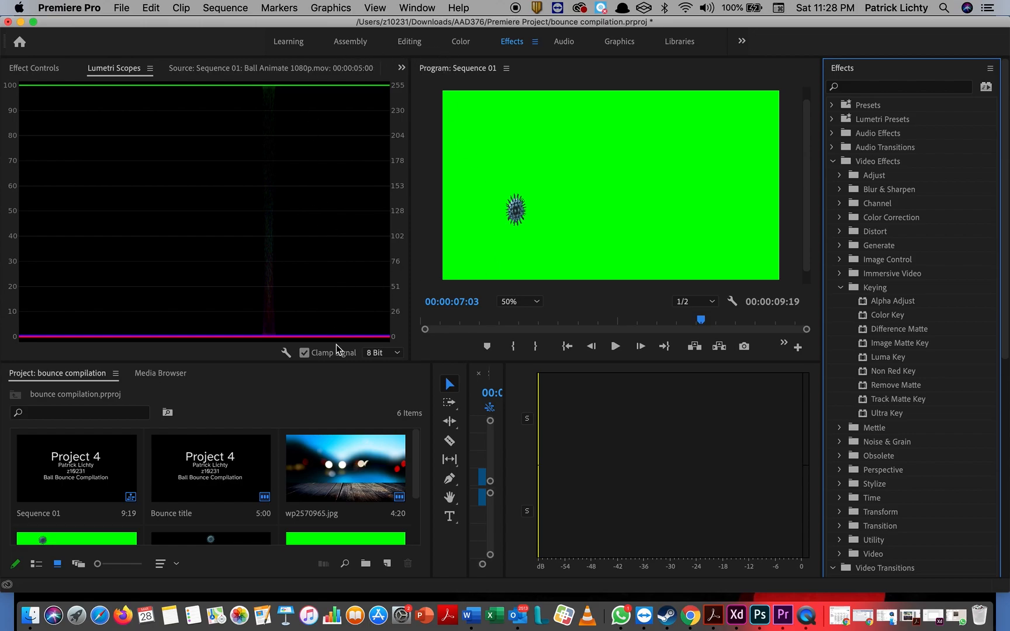
{"action": "left_click", "coordinate": [406, 44]}
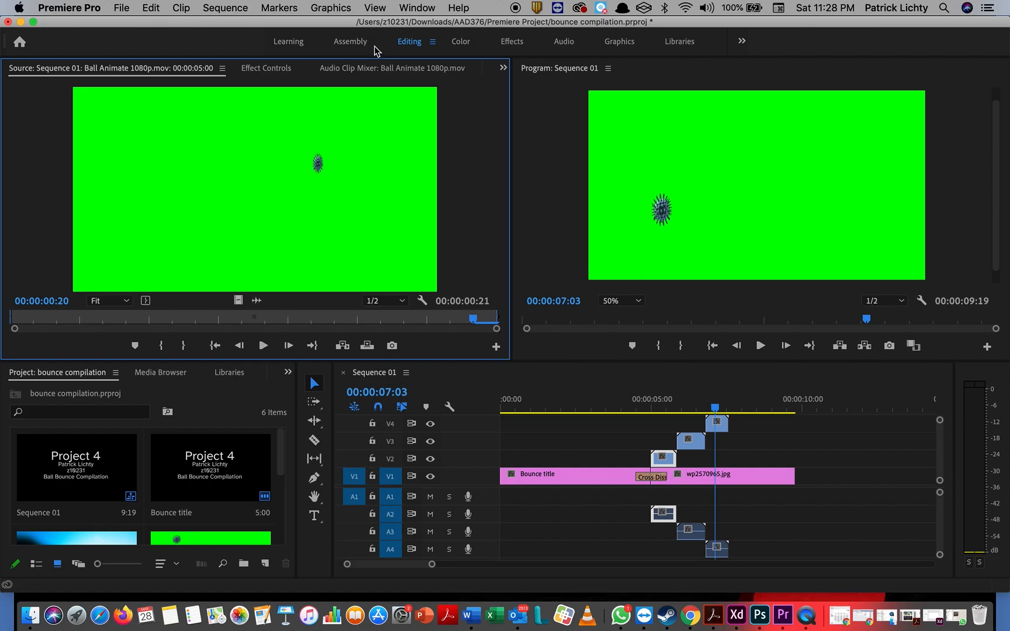
Step: Return to the Effects workspace and drag Color Key from Keying toward the green-screen footage
{"action": "left_click", "coordinate": [512, 43]}
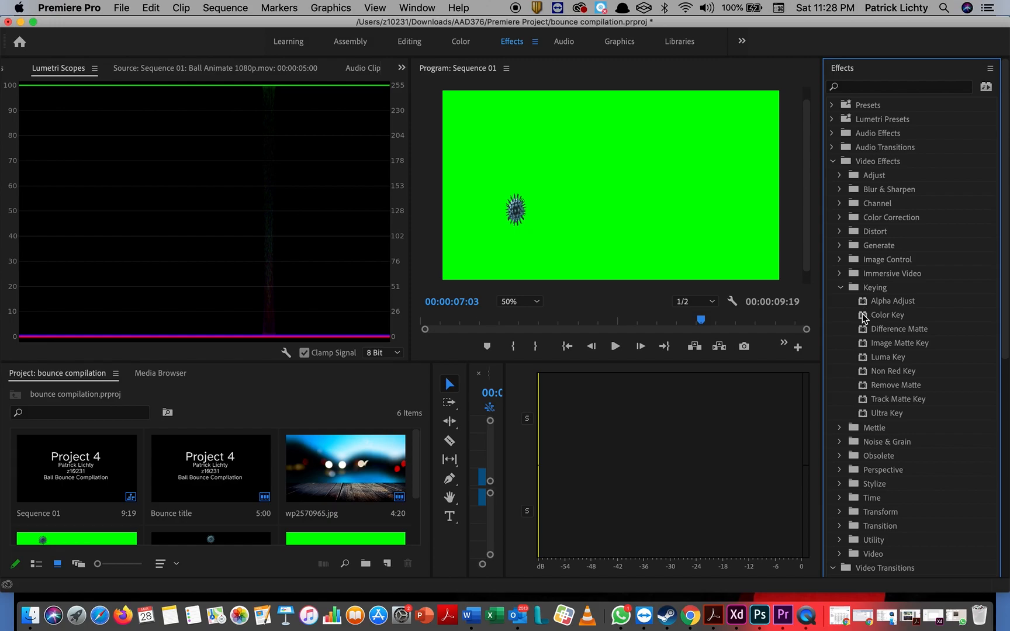
{"action": "left_click_drag", "start_coordinate": [864, 318], "coordinate": [639, 217]}
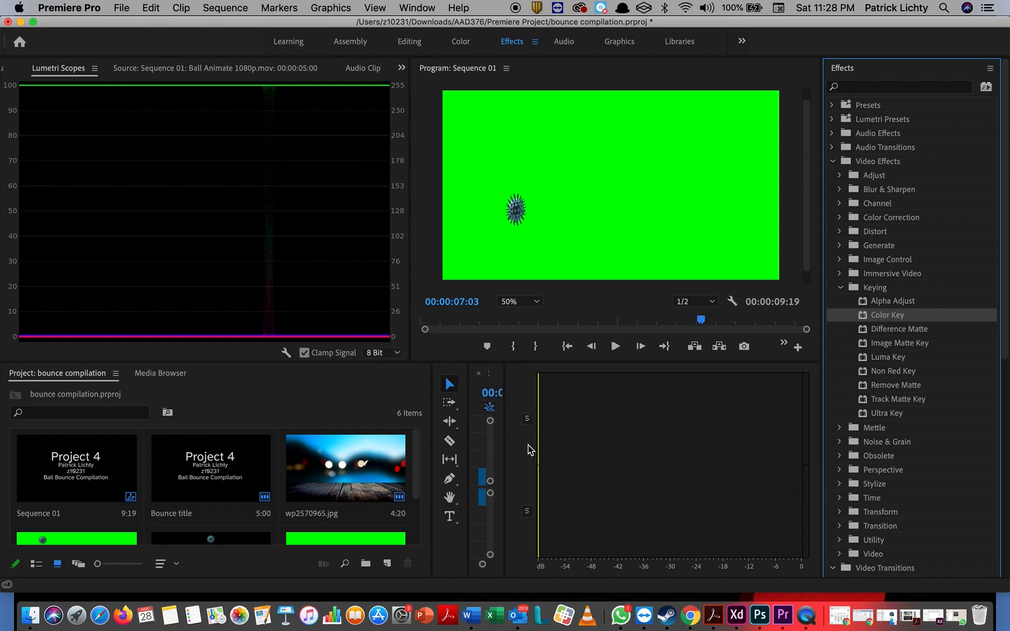
Step: Re-dock the Timeline into a larger area and widen it to show the stacked clips
{"action": "left_click", "coordinate": [481, 431]}
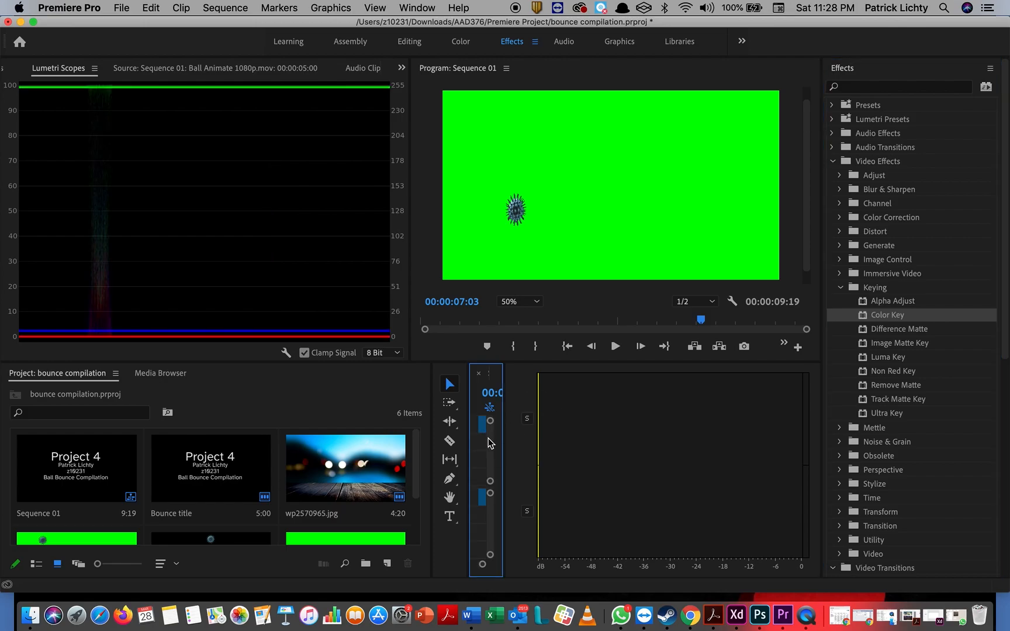
{"action": "left_click_drag", "start_coordinate": [484, 378], "coordinate": [534, 388]}
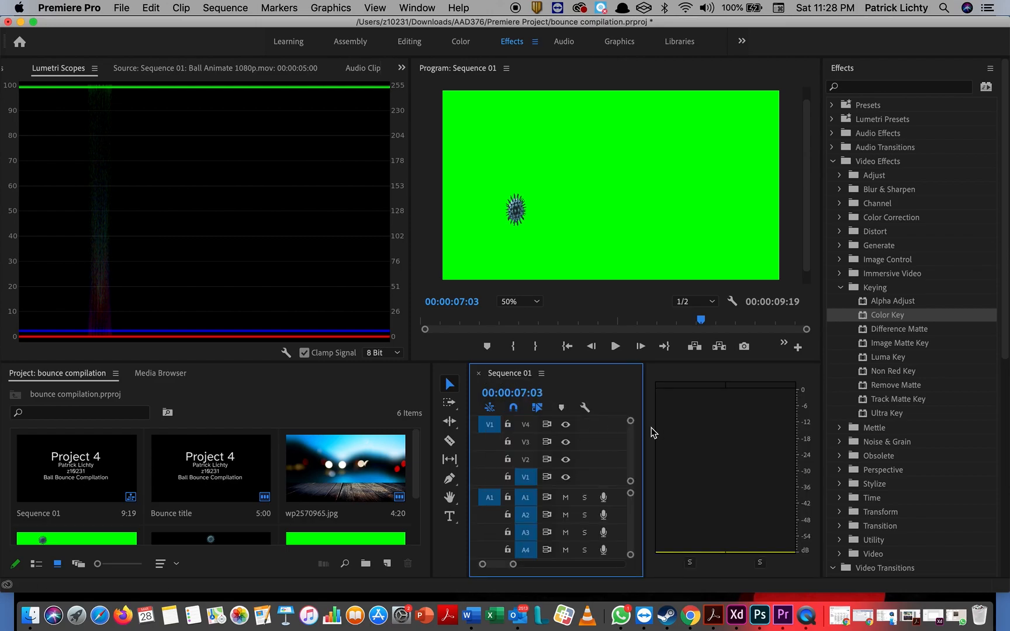
{"action": "left_click_drag", "start_coordinate": [645, 424], "coordinate": [818, 441]}
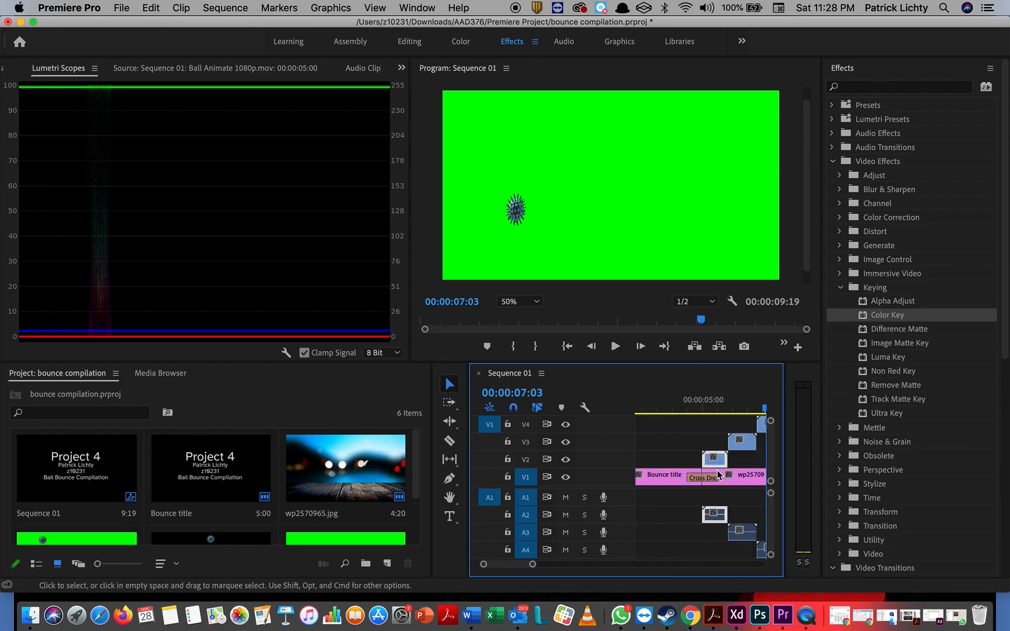
{"action": "scroll", "coordinate": [718, 475], "scroll_direction": "right", "scroll_amount": 5}
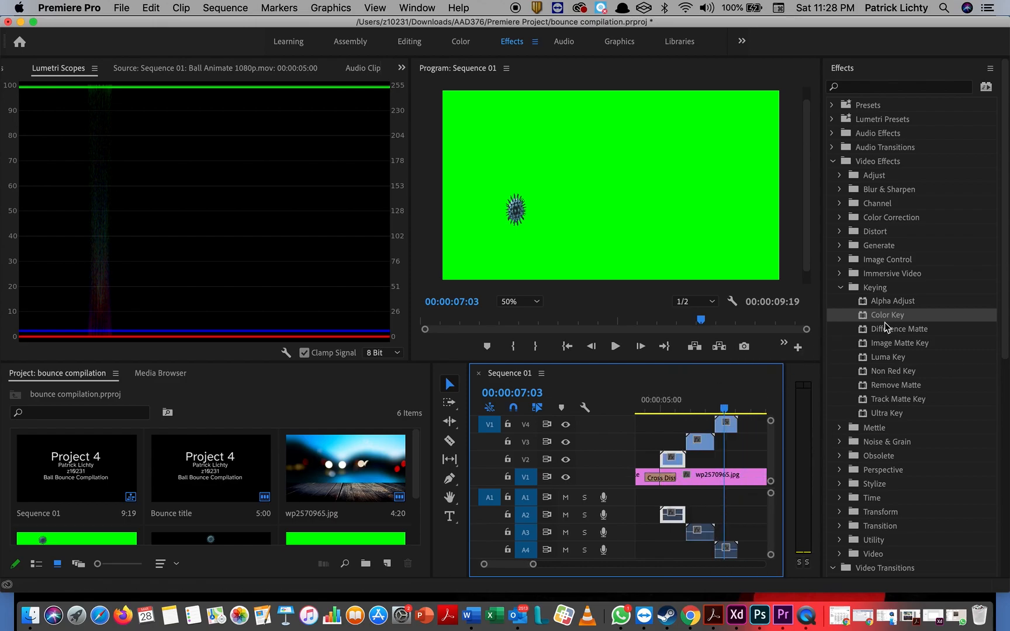
Step: Apply Color Key to the bounce clips on V2, V3 and V4, then return to Editing
{"action": "left_click", "coordinate": [883, 319]}
{"action": "left_click_drag", "start_coordinate": [884, 321], "coordinate": [676, 462]}
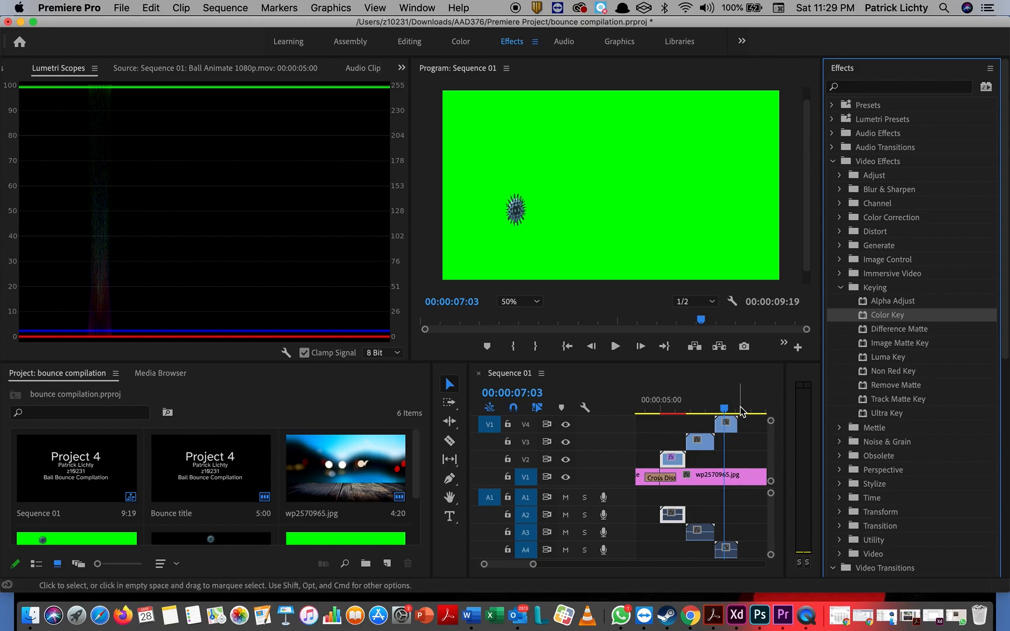
{"action": "left_click_drag", "start_coordinate": [887, 318], "coordinate": [703, 448]}
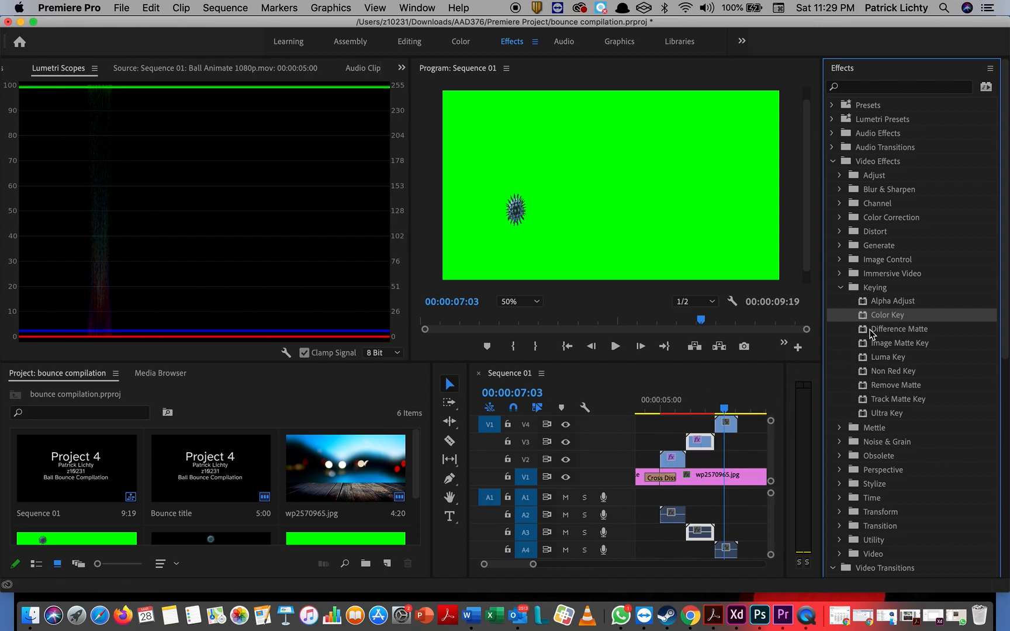
{"action": "left_click_drag", "start_coordinate": [888, 316], "coordinate": [731, 428]}
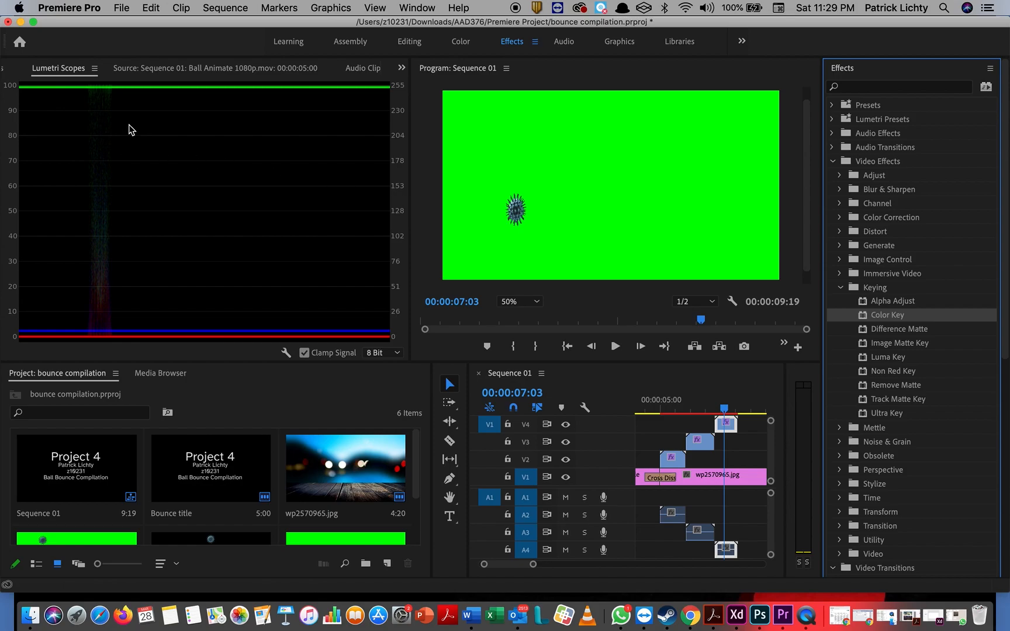
{"action": "left_click", "coordinate": [675, 466]}
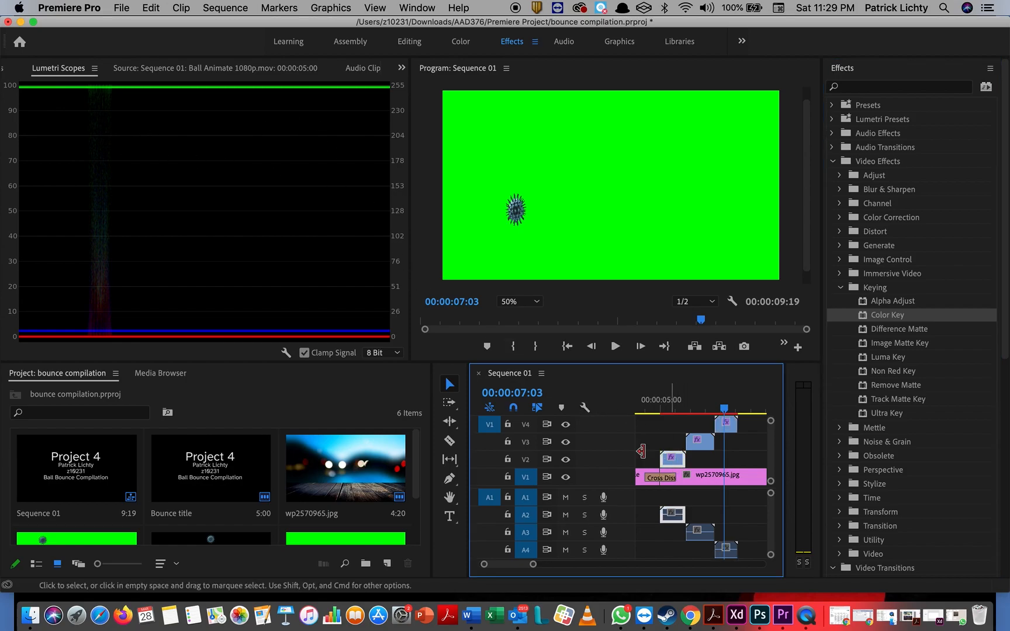
{"action": "left_click", "coordinate": [408, 45]}
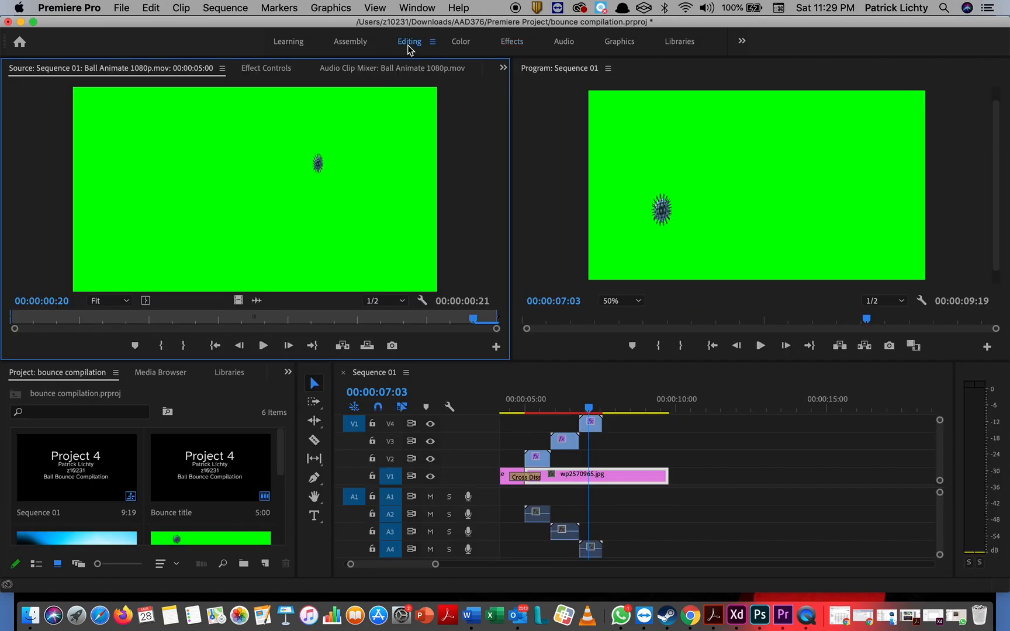
Step: Show Effect Controls for the V2 Ball Animate clip and scroll to its Color Key settings
{"action": "left_click", "coordinate": [277, 69]}
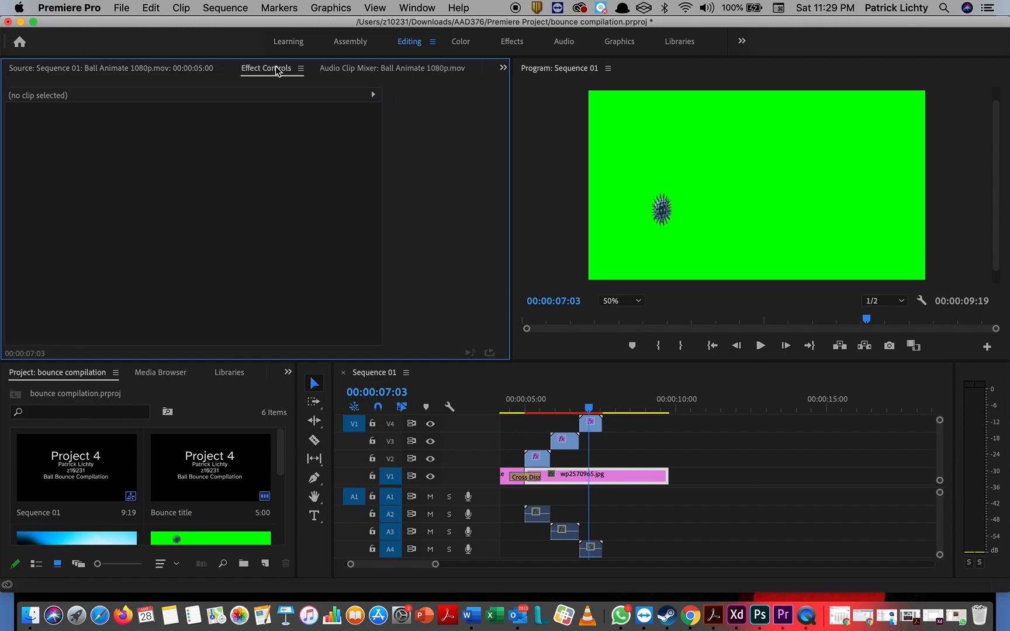
{"action": "left_click", "coordinate": [538, 465]}
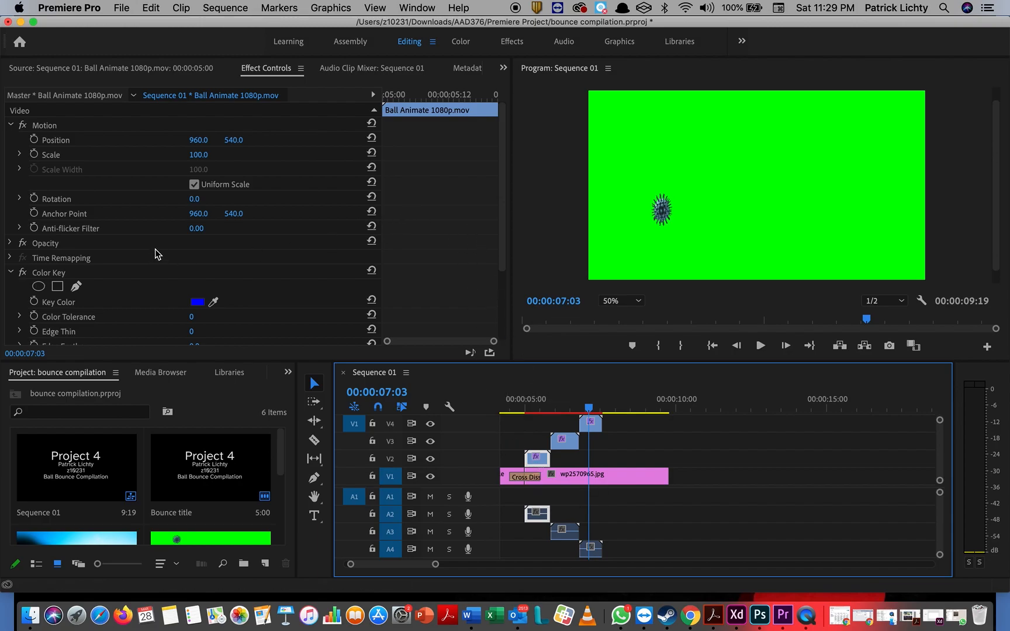
{"action": "scroll", "coordinate": [117, 247], "scroll_direction": "down", "scroll_amount": 3}
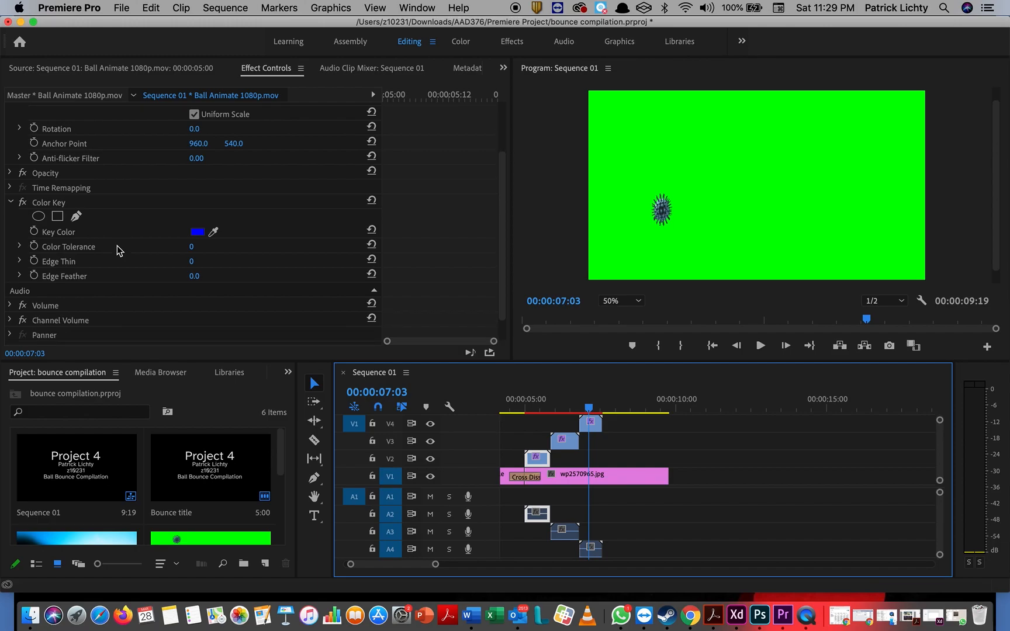
{"action": "scroll", "coordinate": [129, 257], "scroll_direction": "up", "scroll_amount": 3}
{"action": "scroll", "coordinate": [128, 257], "scroll_direction": "down", "scroll_amount": 3}
Step: Sample the green background as Ball Animate's key colour and move the playhead to 00:00:05:08
{"action": "left_click", "coordinate": [215, 234]}
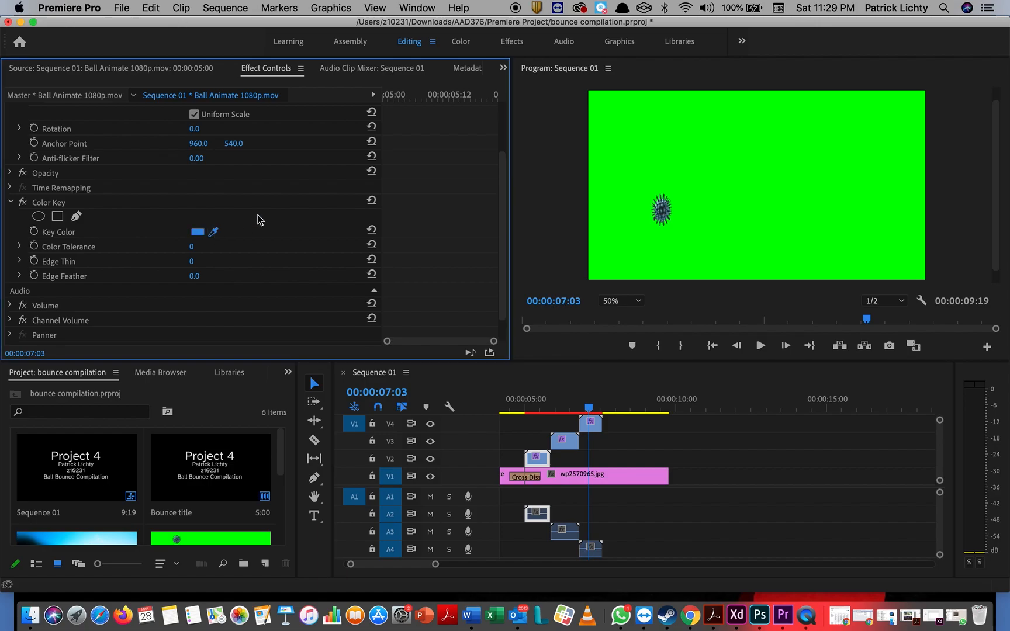
{"action": "left_click", "coordinate": [613, 133]}
{"action": "left_click", "coordinate": [590, 411]}
{"action": "left_click_drag", "start_coordinate": [590, 411], "coordinate": [535, 413]}
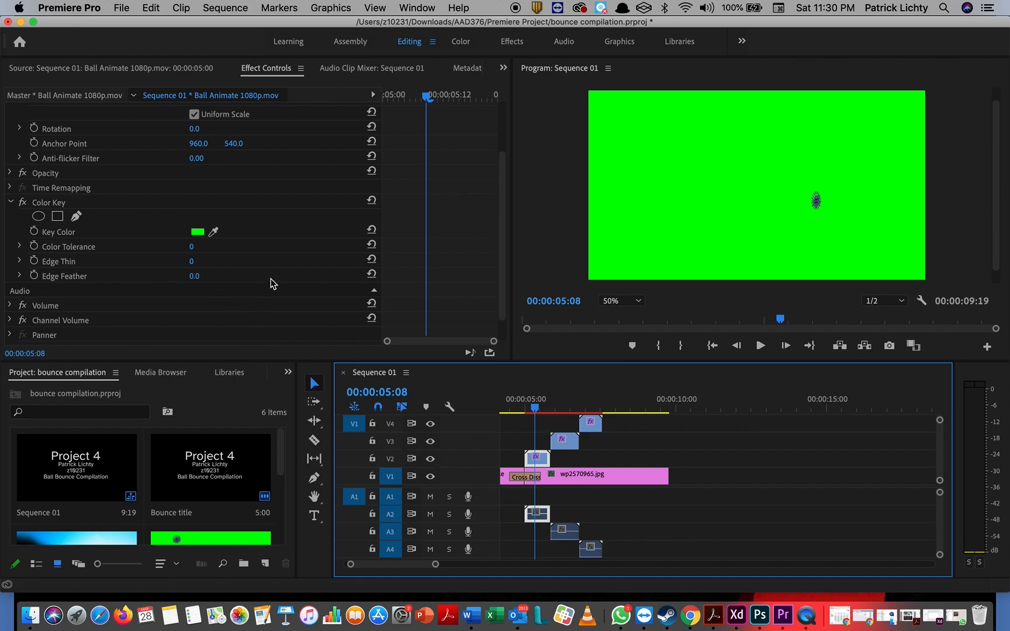
Step: Try Color Tolerance values of 55 and then 1 on the ball clip's Color Key
{"action": "left_click", "coordinate": [193, 248]}
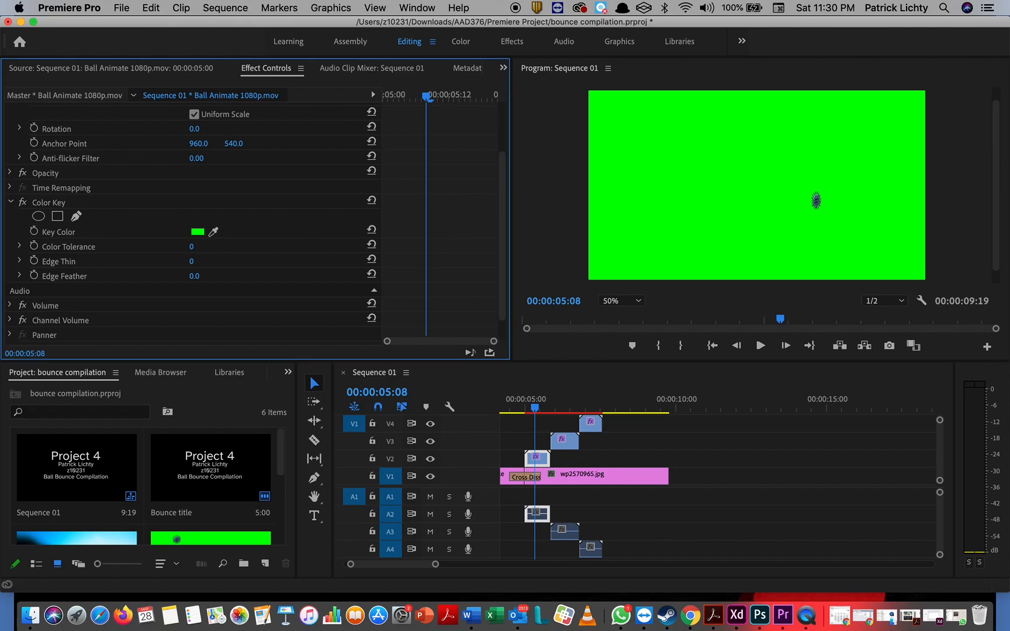
{"action": "left_click_drag", "start_coordinate": [193, 248], "coordinate": [210, 244]}
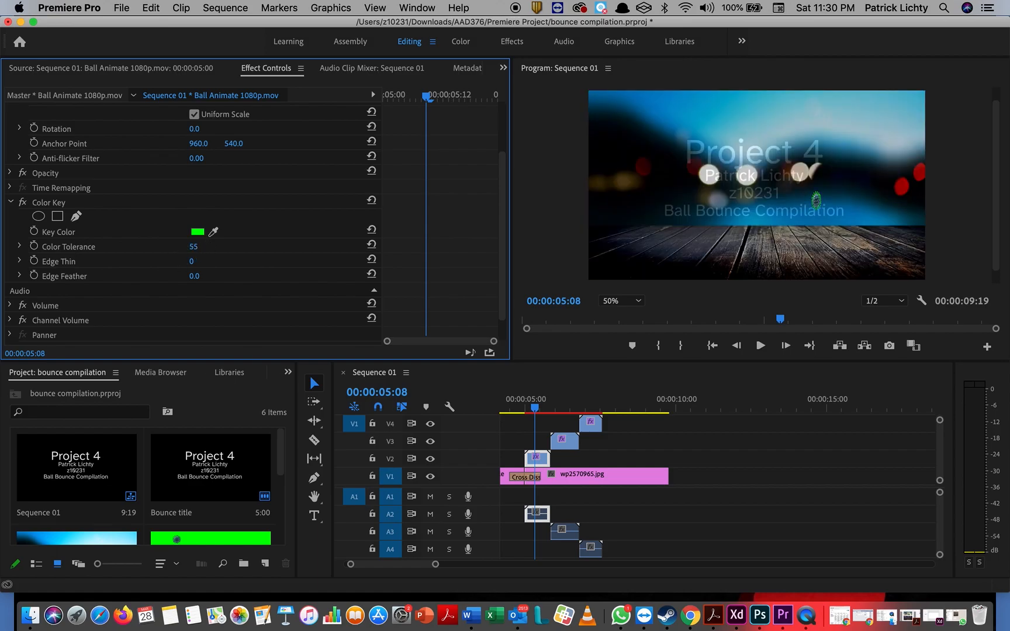
{"action": "left_click", "coordinate": [207, 245]}
{"action": "type", "text": "1"}
{"action": "key", "text": "Return"}
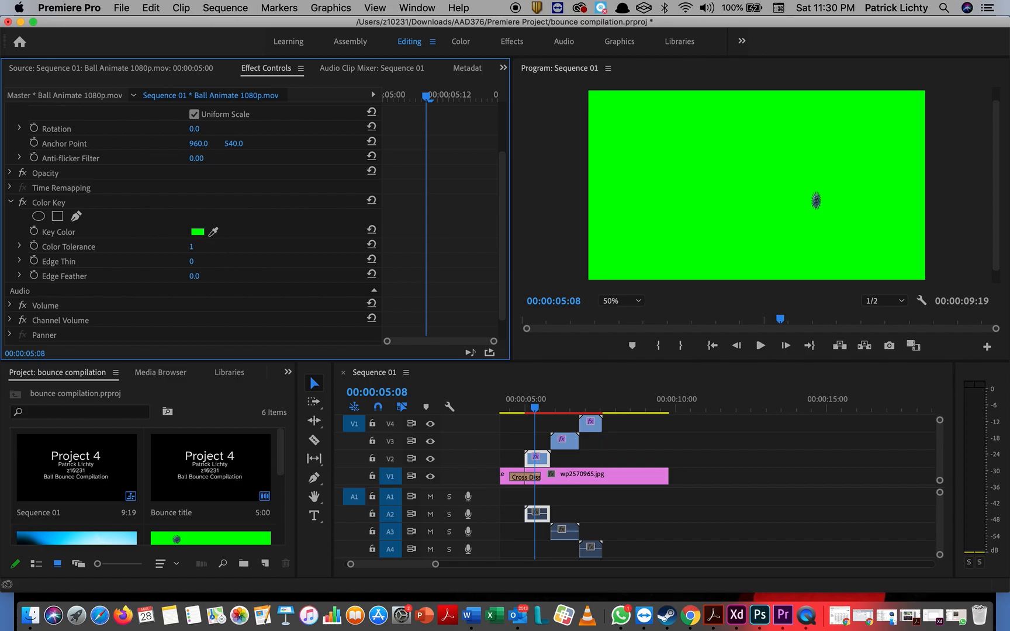
{"action": "key", "text": "Right"}
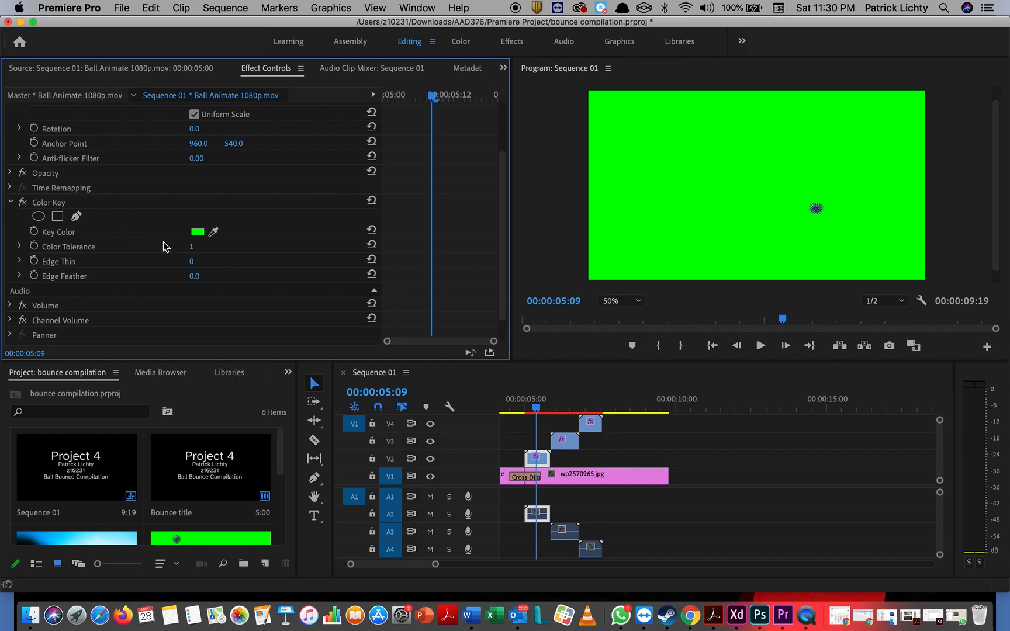
Step: Settle the ball clip's Color Tolerance at 12, checking the key at 00:00:05:06
{"action": "left_click", "coordinate": [192, 246]}
{"action": "type", "text": "4"}
{"action": "key", "text": "Return"}
{"action": "mouse_move", "coordinate": [191, 247]}
{"action": "left_mouse_down"}
{"action": "mouse_move", "coordinate": [203, 247]}
{"action": "mouse_move", "coordinate": [192, 247]}
{"action": "left_mouse_up"}
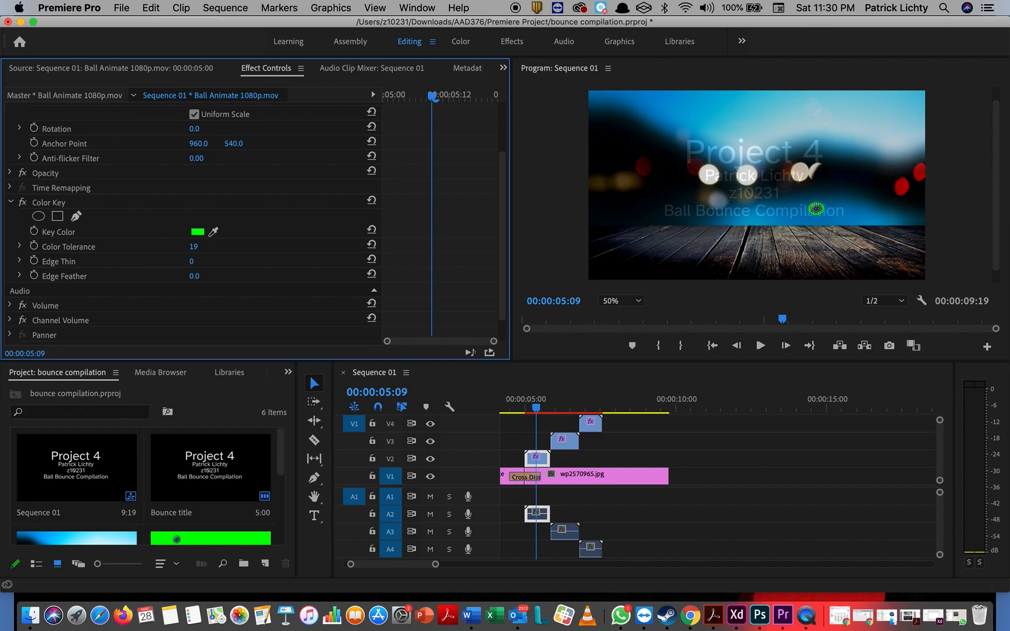
{"action": "left_click_drag", "start_coordinate": [193, 247], "coordinate": [188, 247]}
{"action": "scroll", "coordinate": [820, 211], "scroll_direction": "up", "scroll_amount": 2}
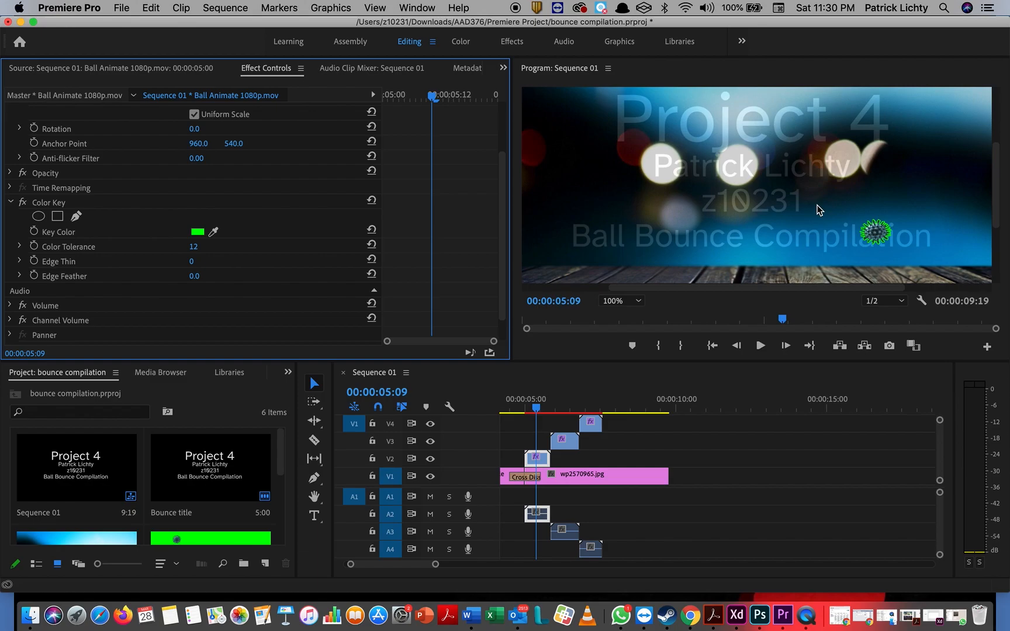
{"action": "key", "text": "Left"}
{"action": "key", "text": "Left"}
{"action": "key", "text": "Left"}
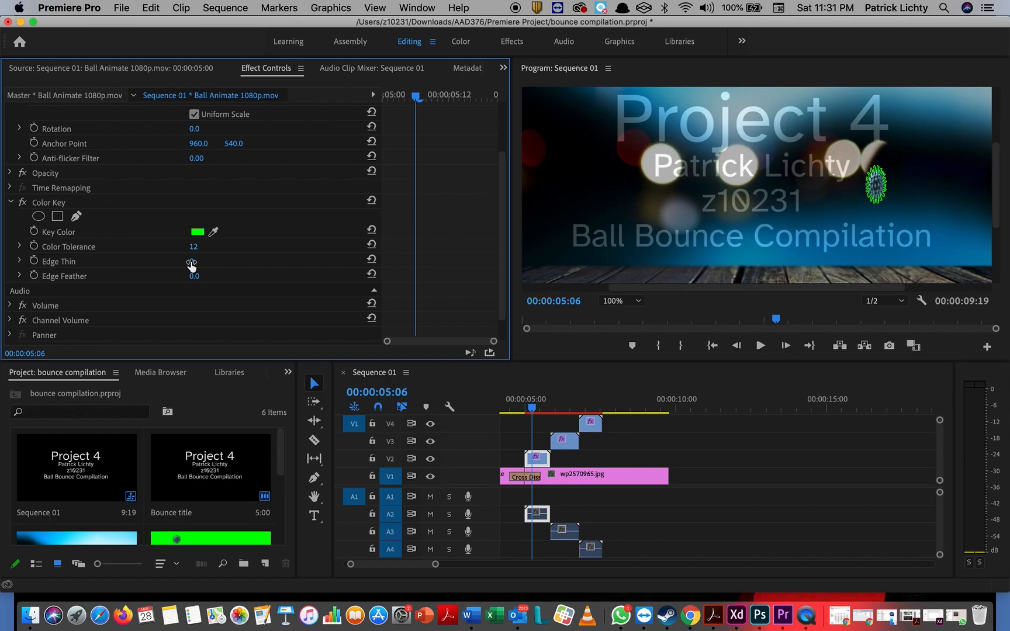
Step: Set the ball's Color Key to Edge Thin 3, Edge Feather 1.9 and Color Tolerance 62, then return to 00:00:04:21
{"action": "left_click_drag", "start_coordinate": [192, 262], "coordinate": [209, 263]}
{"action": "left_click_drag", "start_coordinate": [195, 262], "coordinate": [206, 262]}
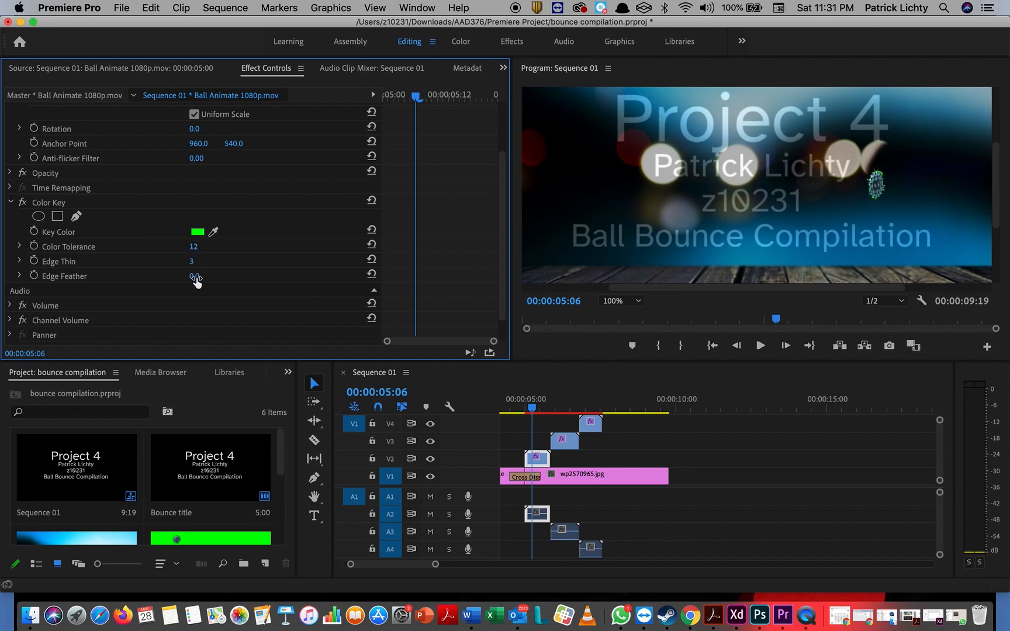
{"action": "left_click_drag", "start_coordinate": [194, 277], "coordinate": [194, 276]}
{"action": "left_click_drag", "start_coordinate": [204, 271], "coordinate": [201, 271]}
{"action": "left_click_drag", "start_coordinate": [193, 246], "coordinate": [208, 246]}
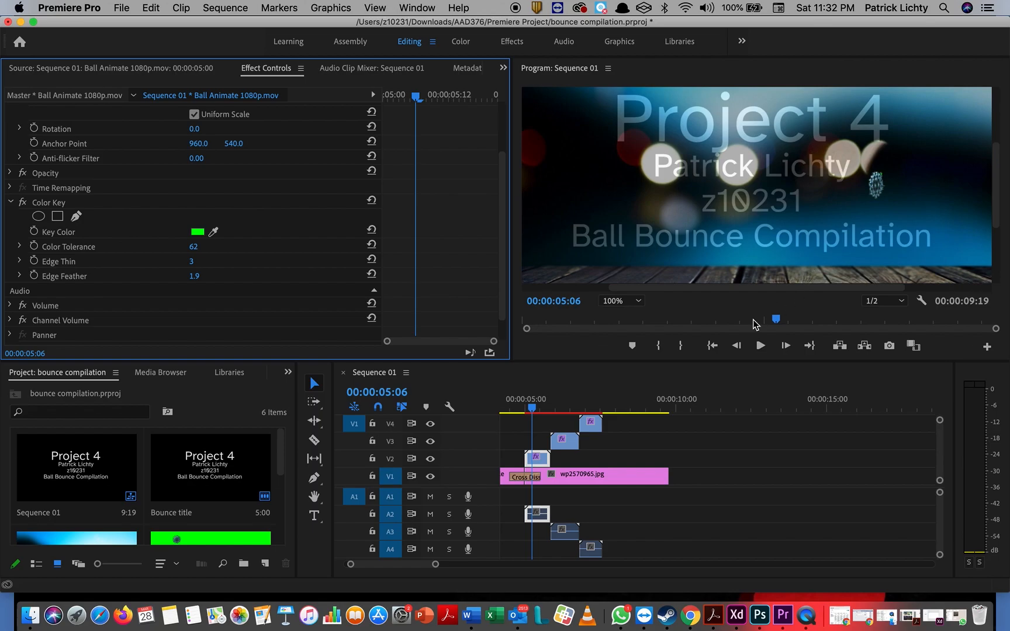
{"action": "left_click_drag", "start_coordinate": [533, 408], "coordinate": [540, 432]}
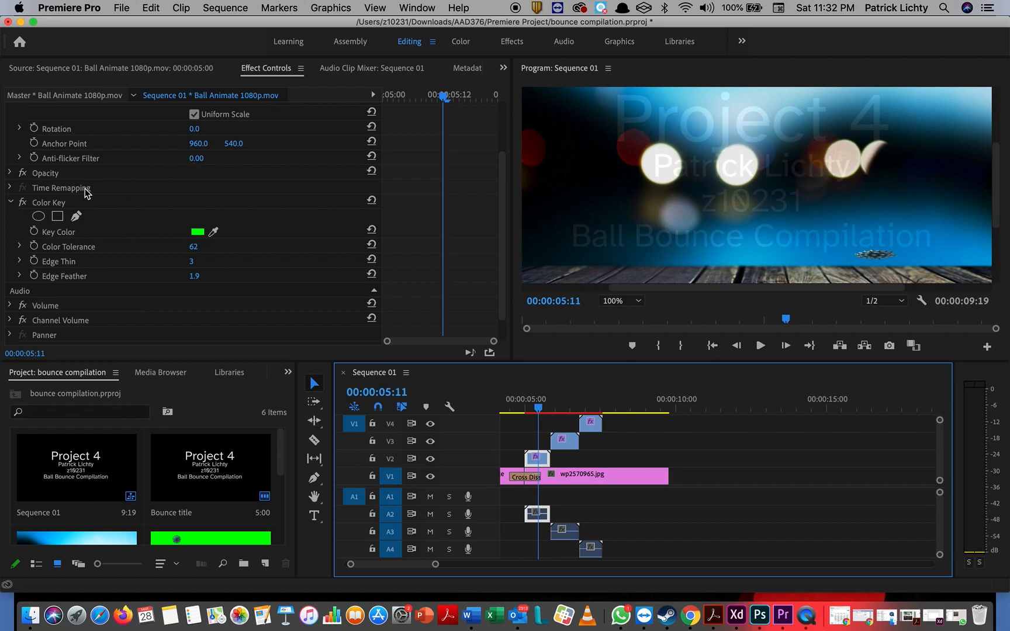
Step: Change Ball Animate's Position Y from 540 to 574, then play through from 00:00:05:09 to check it
{"action": "scroll", "coordinate": [161, 196], "scroll_direction": "up", "scroll_amount": 5}
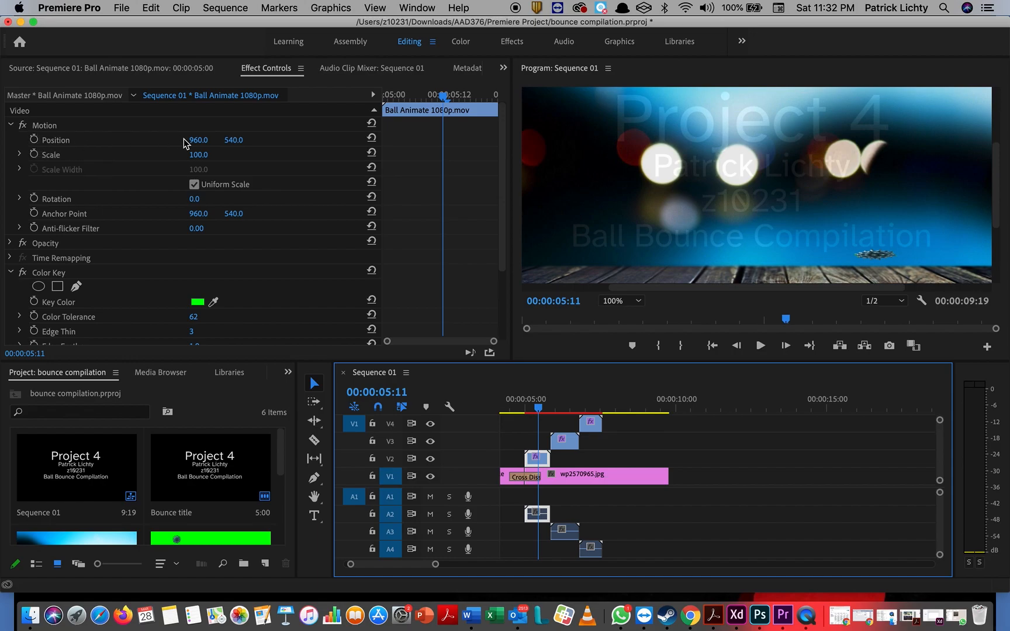
{"action": "mouse_move", "coordinate": [235, 141]}
{"action": "left_mouse_down"}
{"action": "mouse_move", "coordinate": [255, 141]}
{"action": "mouse_move", "coordinate": [240, 141]}
{"action": "left_mouse_up"}
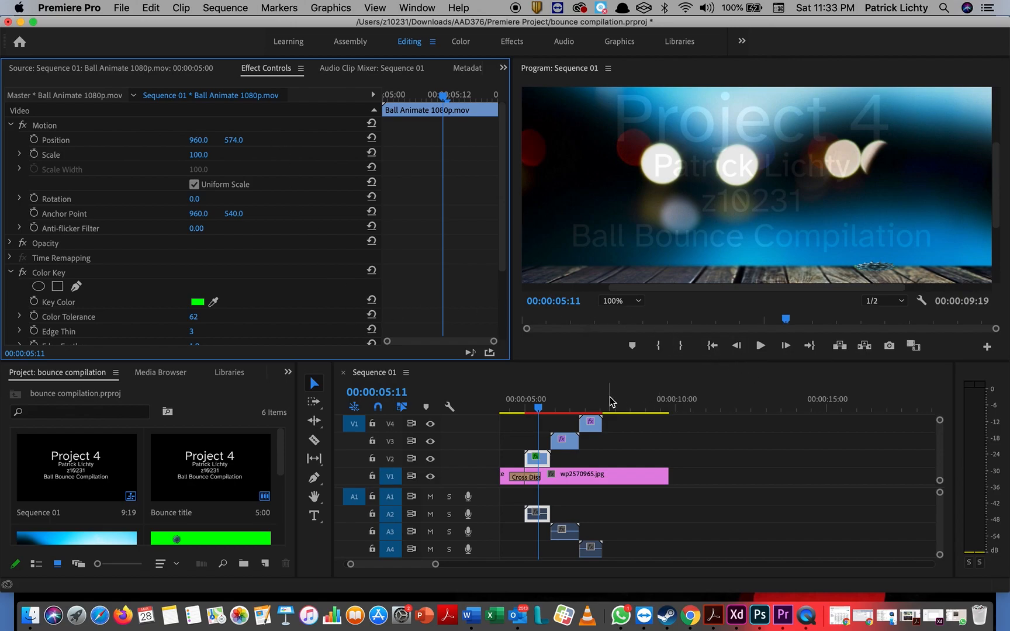
{"action": "left_click", "coordinate": [537, 408]}
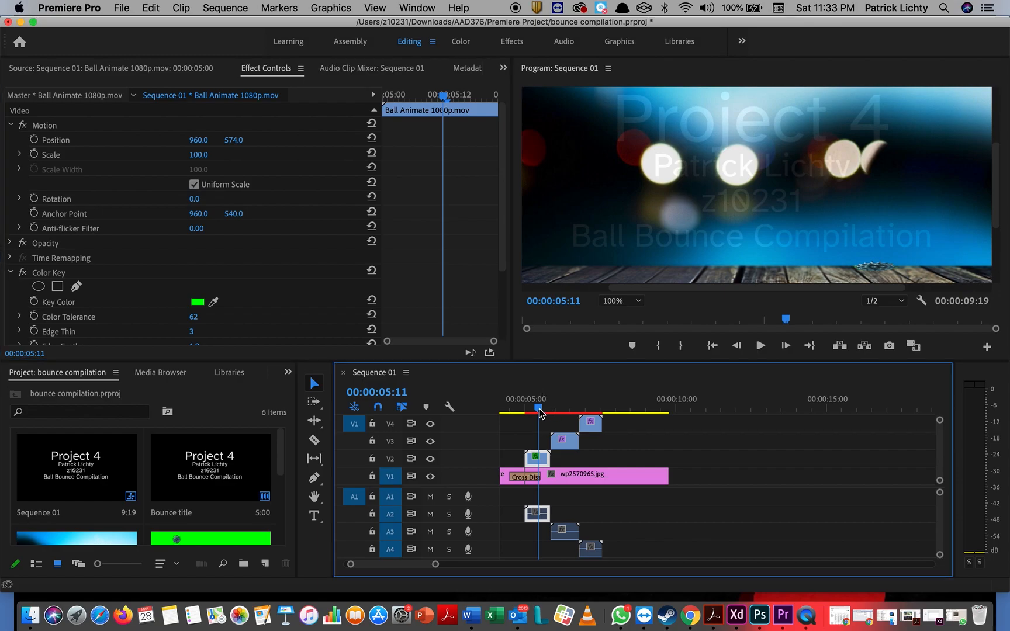
{"action": "mouse_move", "coordinate": [537, 409]}
{"action": "left_mouse_down"}
{"action": "mouse_move", "coordinate": [521, 408]}
{"action": "mouse_move", "coordinate": [559, 409]}
{"action": "mouse_move", "coordinate": [526, 409]}
{"action": "mouse_move", "coordinate": [548, 409]}
{"action": "left_mouse_up"}
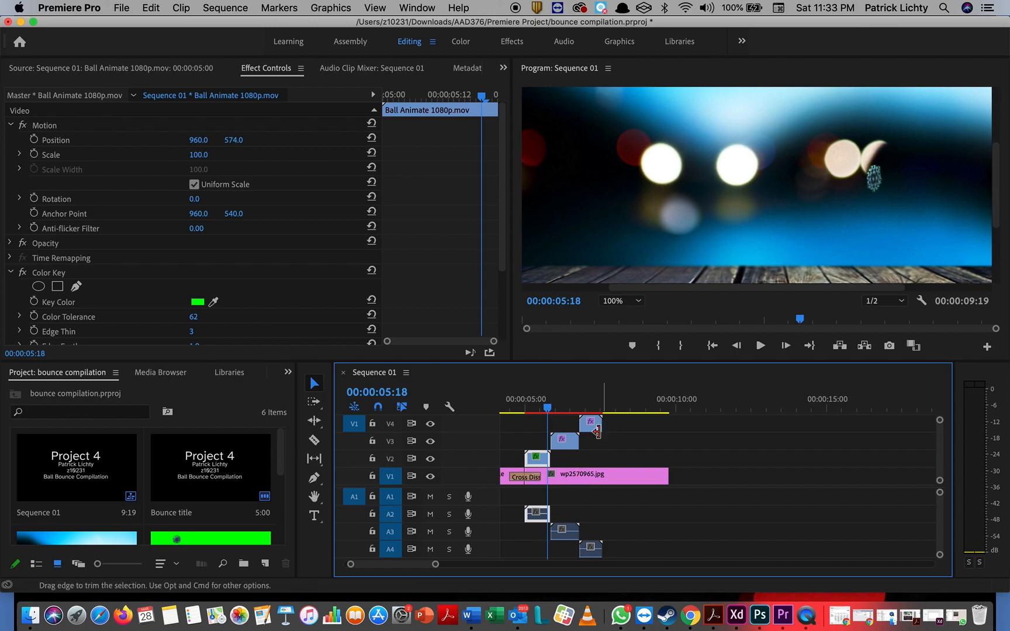
{"action": "left_click_drag", "start_coordinate": [595, 423], "coordinate": [763, 422]}
{"action": "left_click_drag", "start_coordinate": [573, 445], "coordinate": [764, 440]}
{"action": "left_click", "coordinate": [539, 459]}
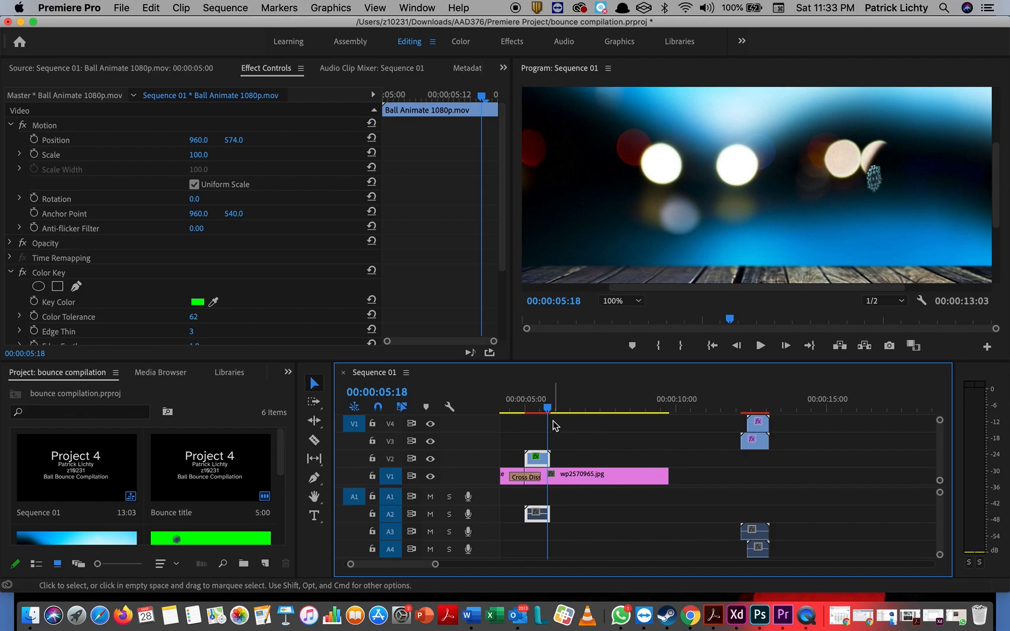
{"action": "left_click_drag", "start_coordinate": [547, 408], "coordinate": [568, 411]}
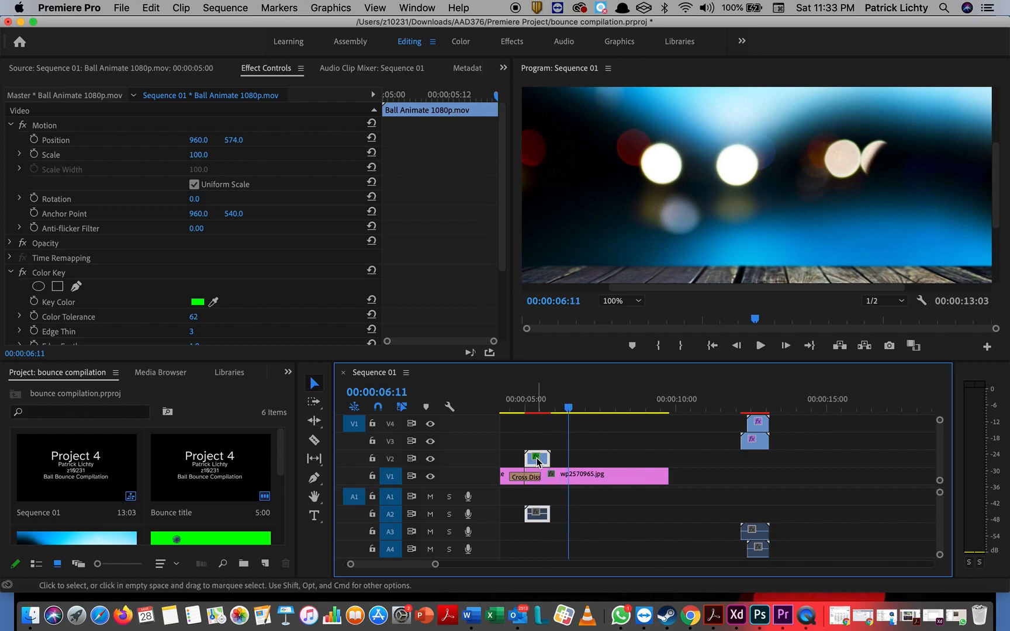
{"action": "key", "text": "super+v"}
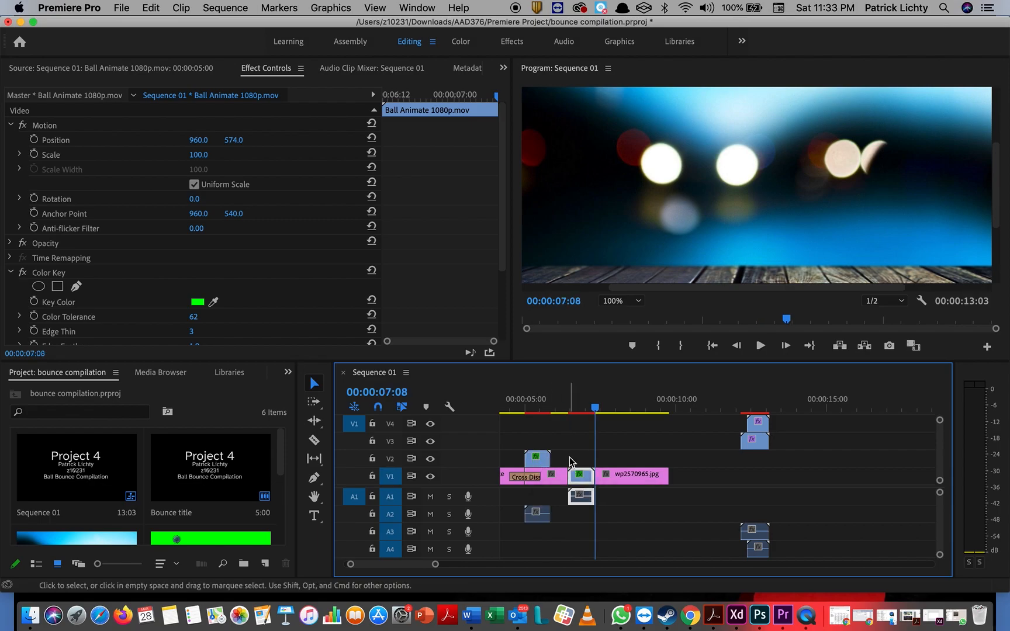
{"action": "key", "text": "super+z"}
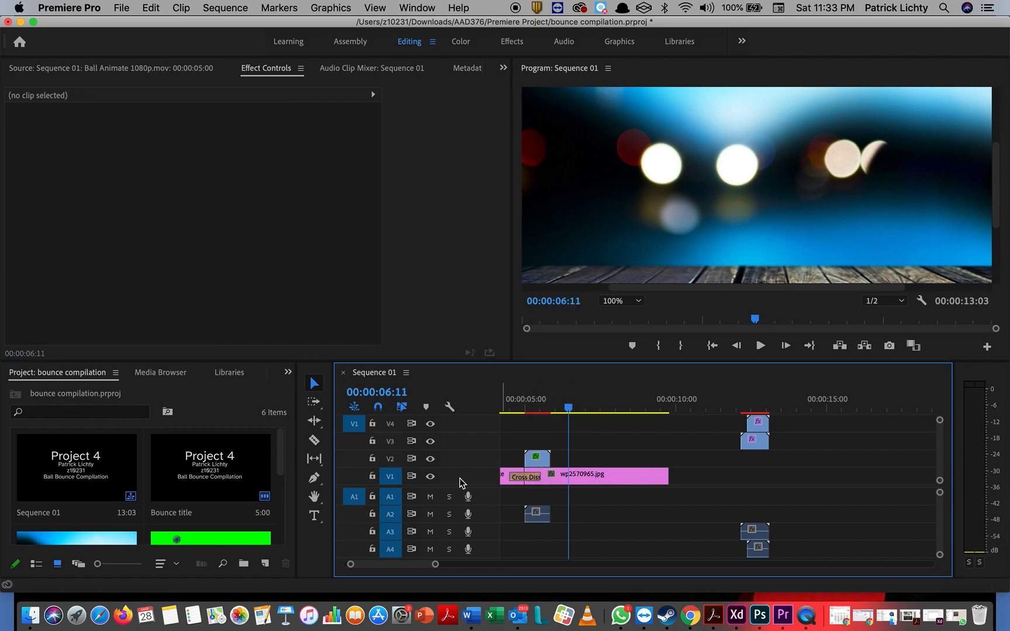
{"action": "left_click", "coordinate": [390, 459]}
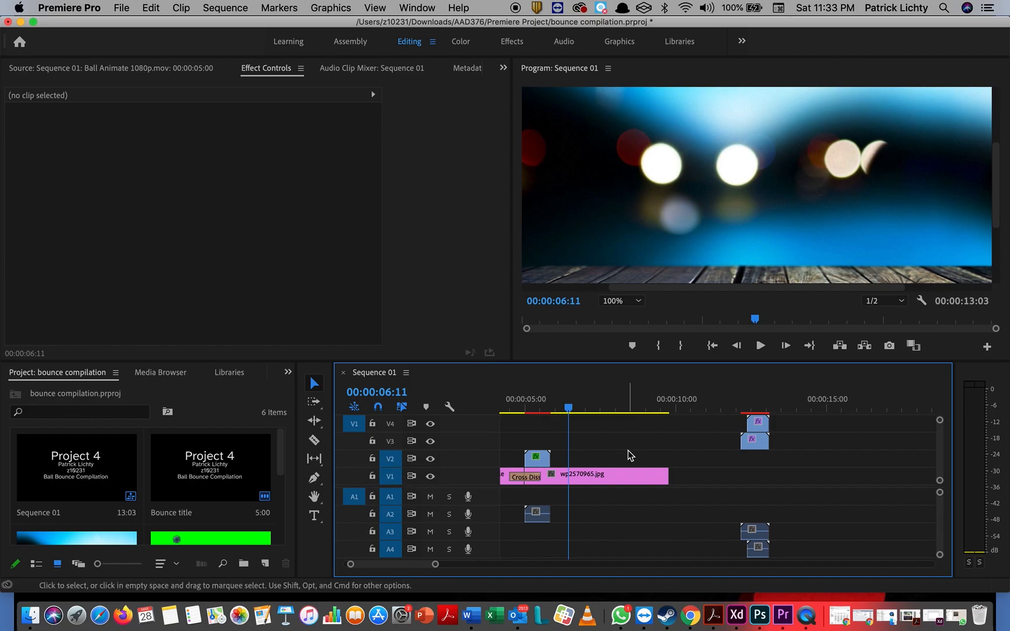
{"action": "key", "text": "super+v"}
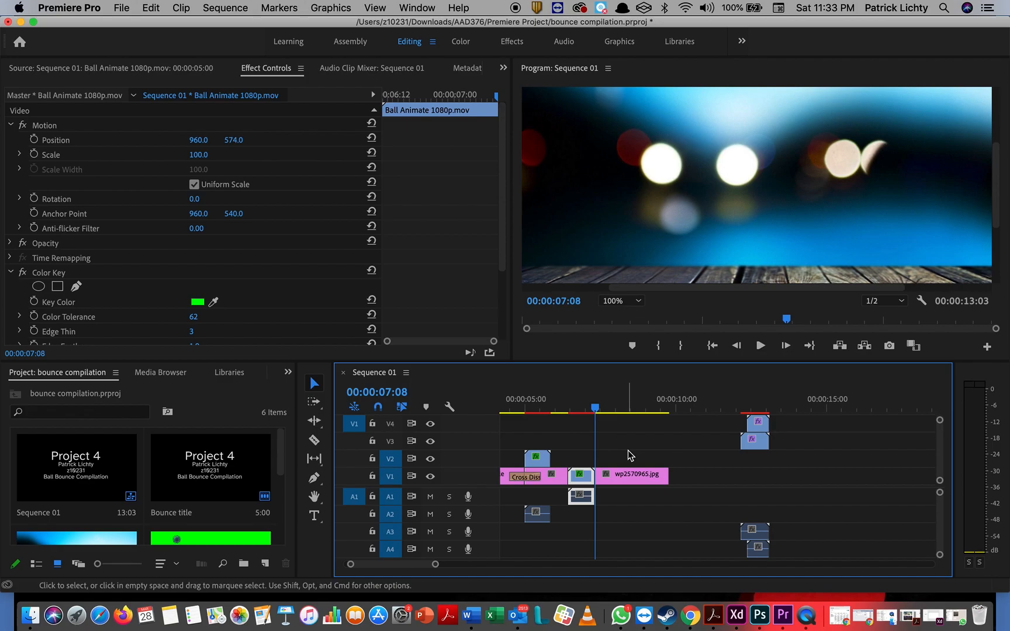
{"action": "key", "text": "super+z"}
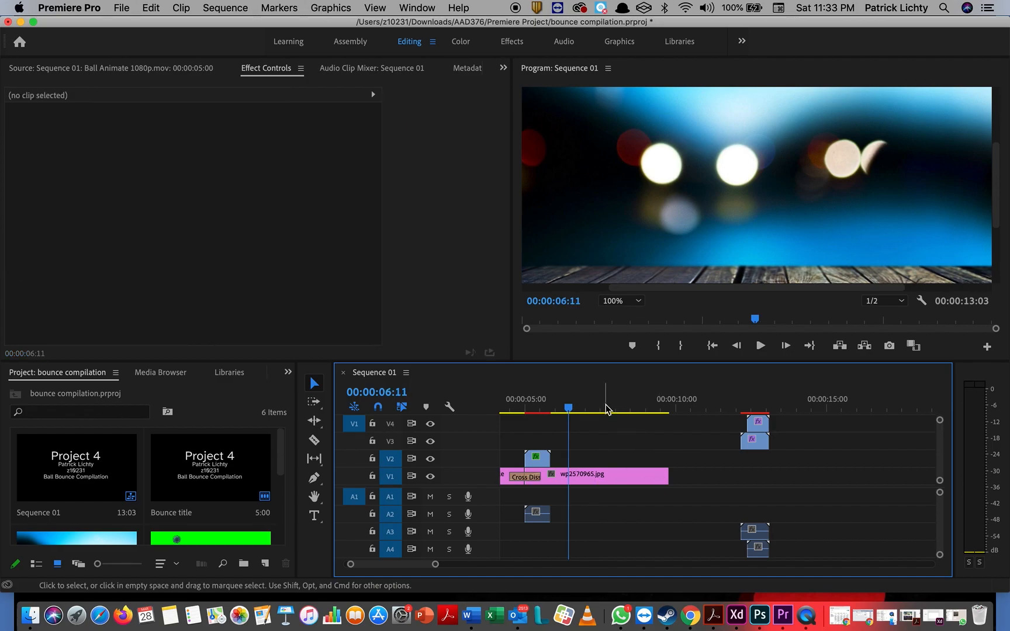
Step: Paste bounce clips at 10:11 and line them up after the first ones on V2
{"action": "left_click_drag", "start_coordinate": [568, 412], "coordinate": [690, 407]}
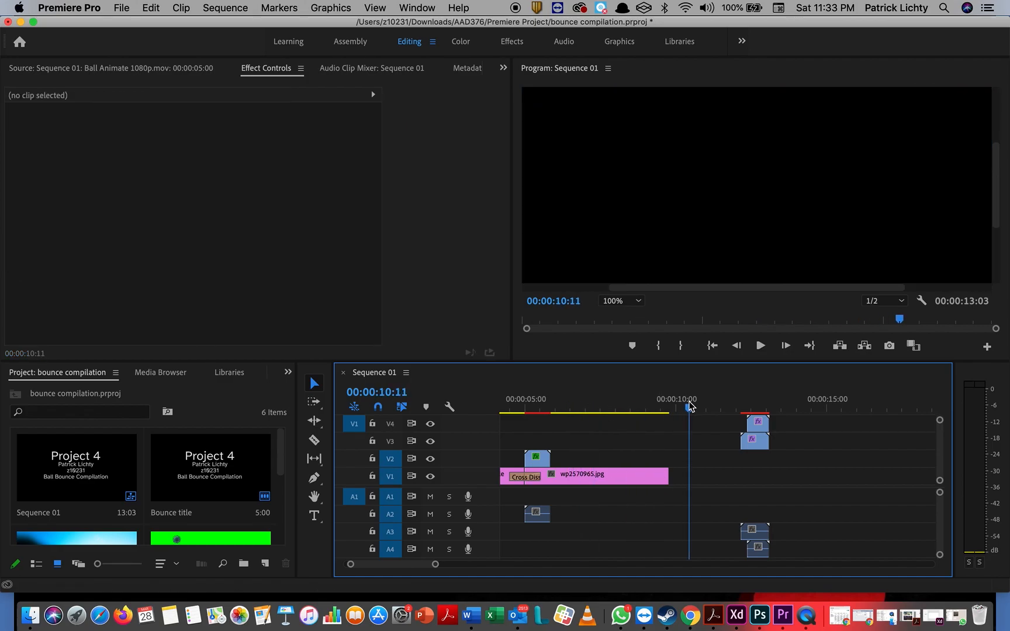
{"action": "key", "text": "super+v"}
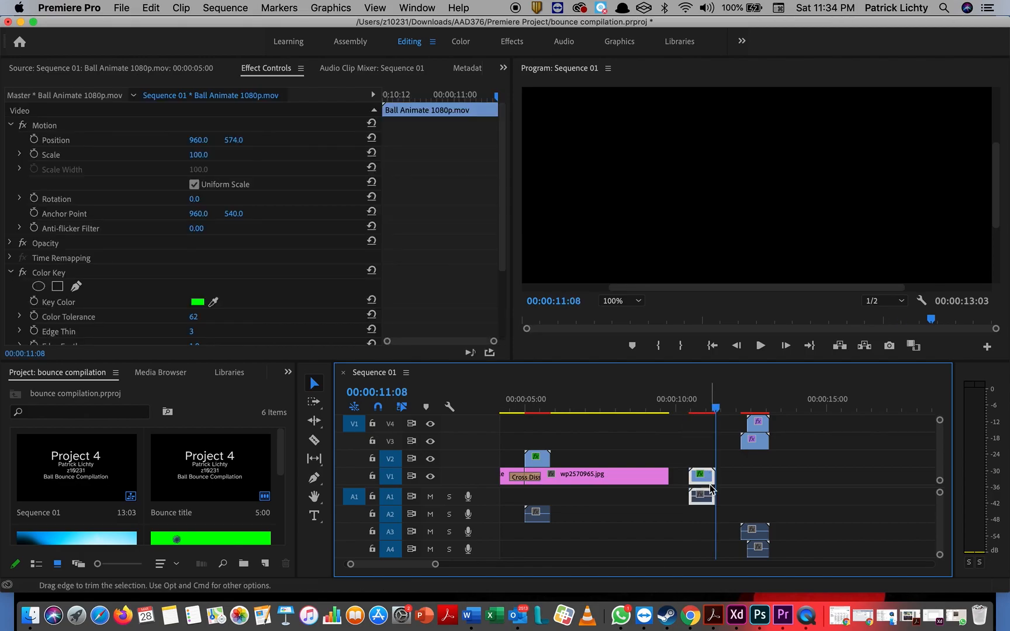
{"action": "left_click_drag", "start_coordinate": [709, 479], "coordinate": [568, 462]}
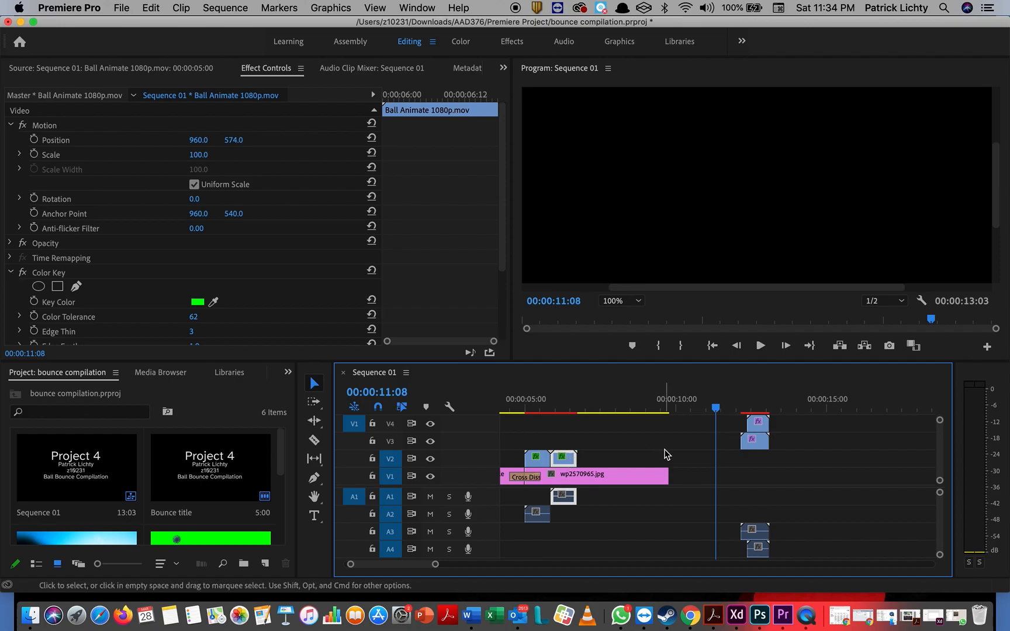
{"action": "left_click_drag", "start_coordinate": [616, 437], "coordinate": [546, 464]}
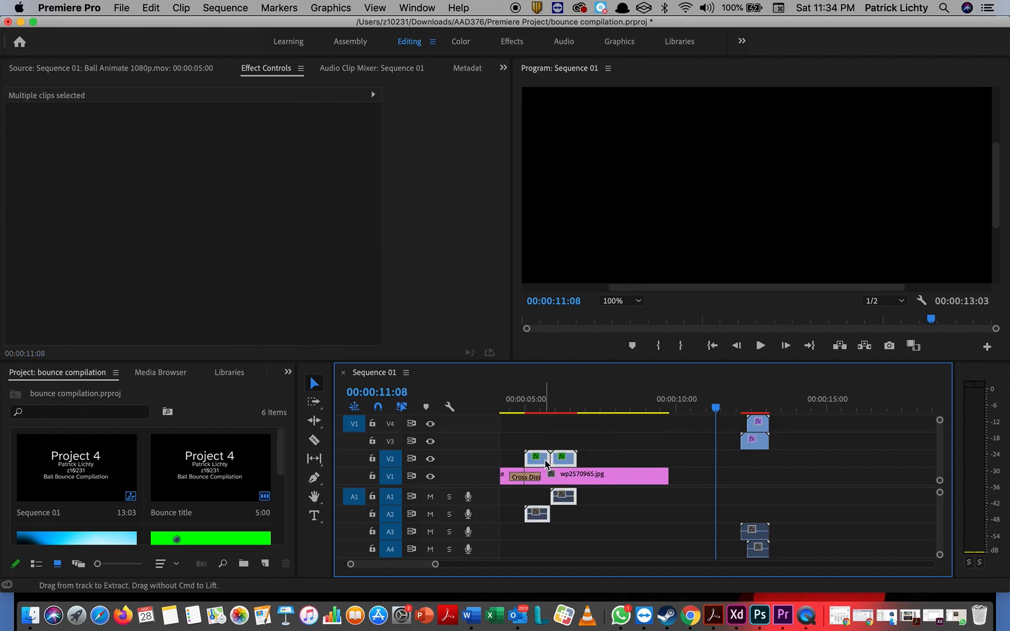
{"action": "left_click", "coordinate": [699, 480]}
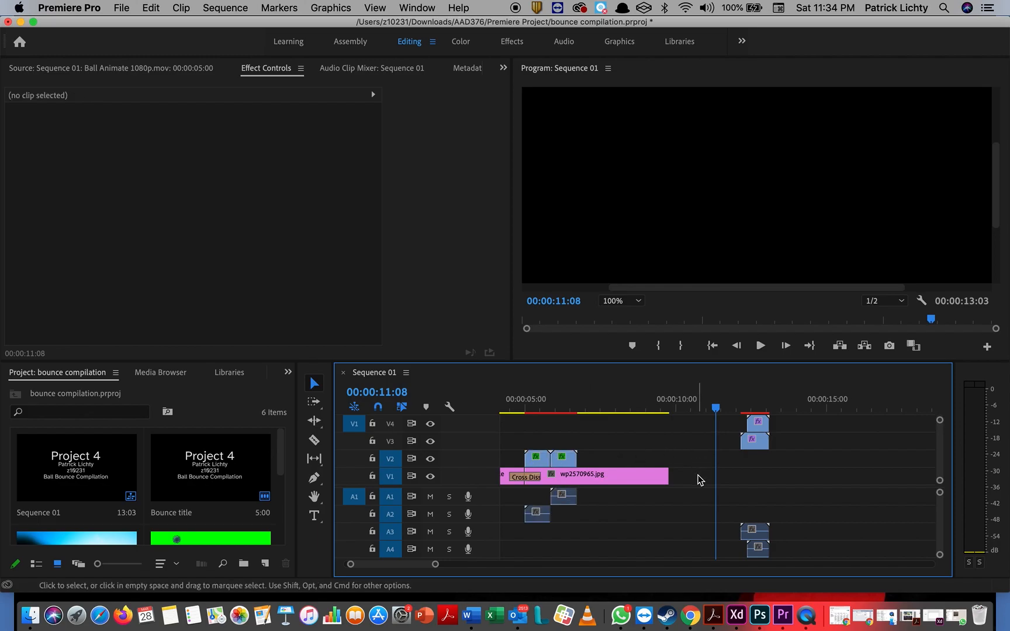
{"action": "key", "text": "super+v"}
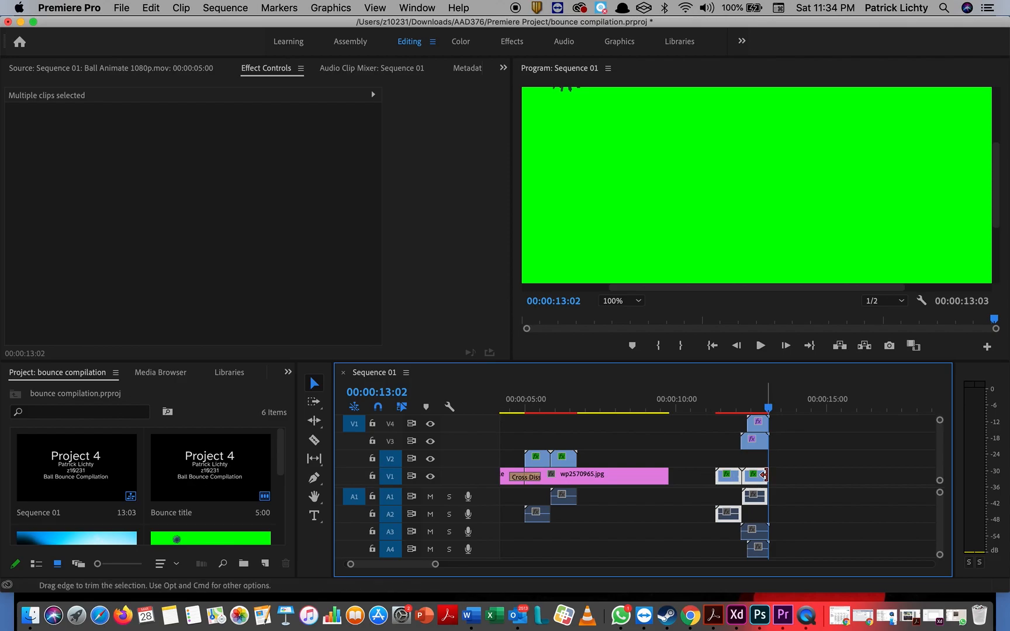
{"action": "left_click_drag", "start_coordinate": [732, 482], "coordinate": [602, 464]}
Step: Paste another set of bounce clips just after 10 seconds and join them onto the V2 chain
{"action": "left_click_drag", "start_coordinate": [585, 397], "coordinate": [535, 462]}
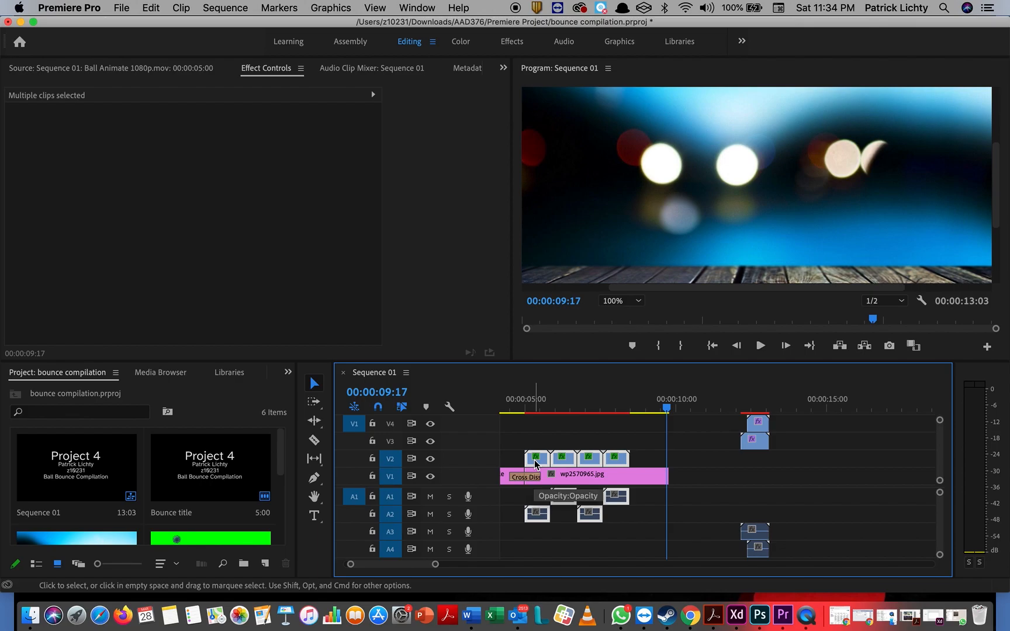
{"action": "left_click", "coordinate": [680, 408]}
{"action": "left_click_drag", "start_coordinate": [679, 409], "coordinate": [690, 408]}
{"action": "key", "text": "super+v"}
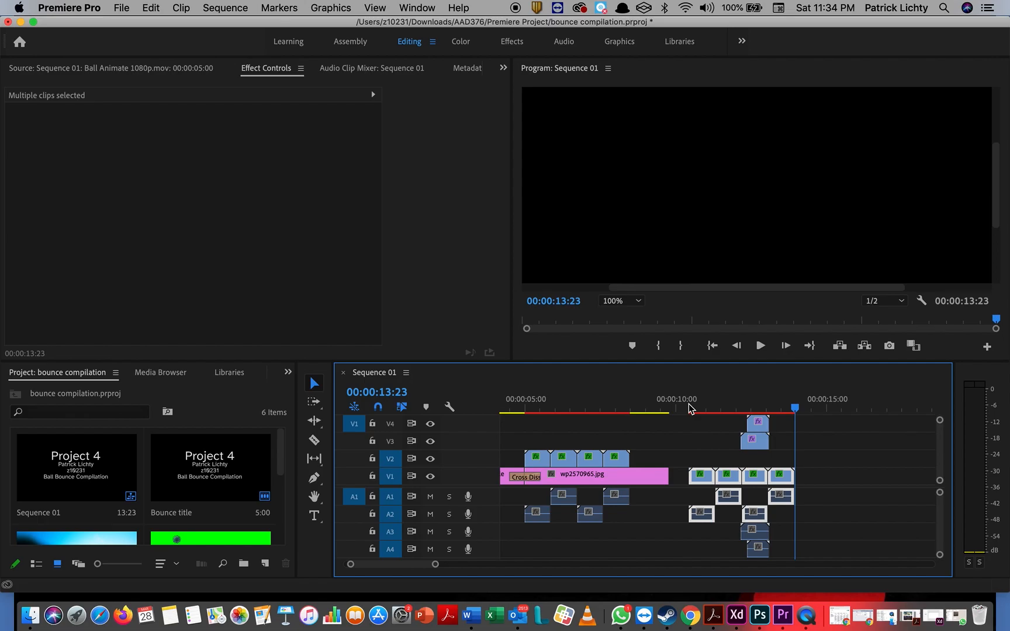
{"action": "left_click_drag", "start_coordinate": [709, 479], "coordinate": [650, 465]}
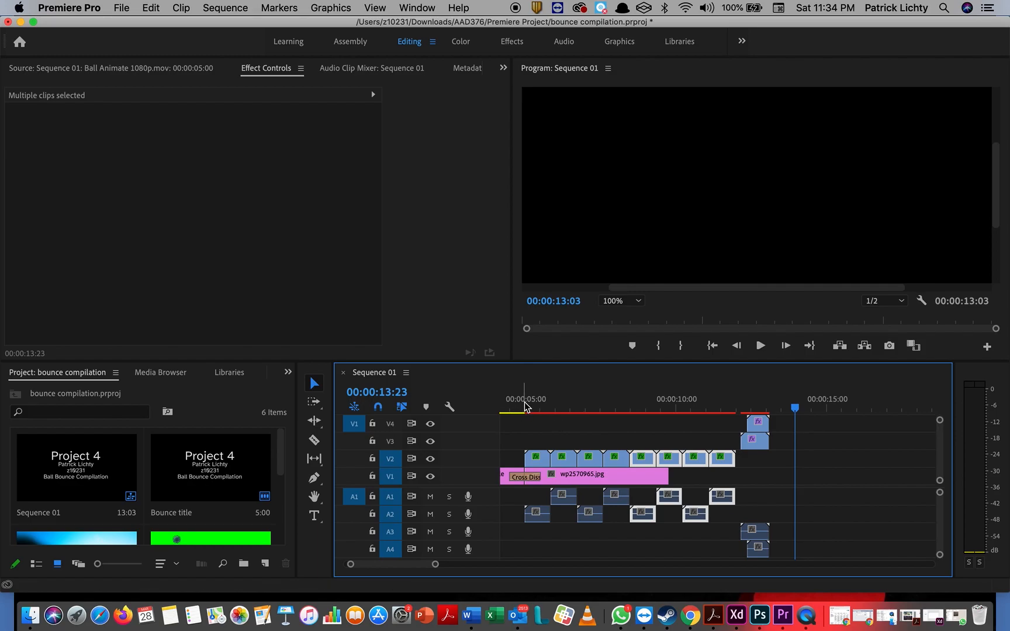
Step: Paste a second wp2570965.jpg copy at 11:08, butt it against the first on V1, and play back
{"action": "left_click", "coordinate": [523, 407]}
{"action": "left_click", "coordinate": [628, 476]}
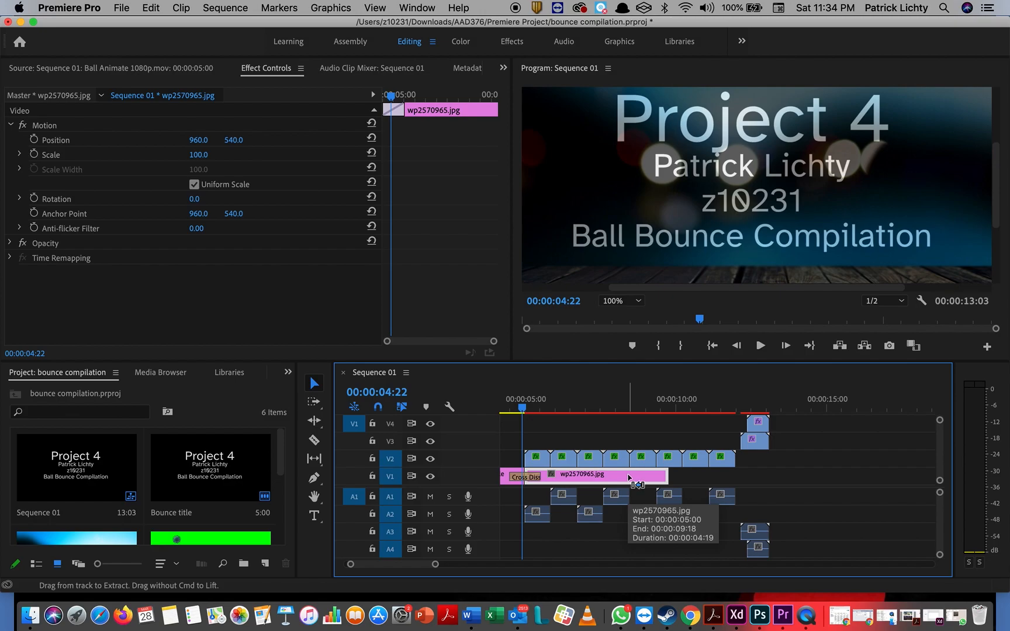
{"action": "left_click", "coordinate": [718, 405]}
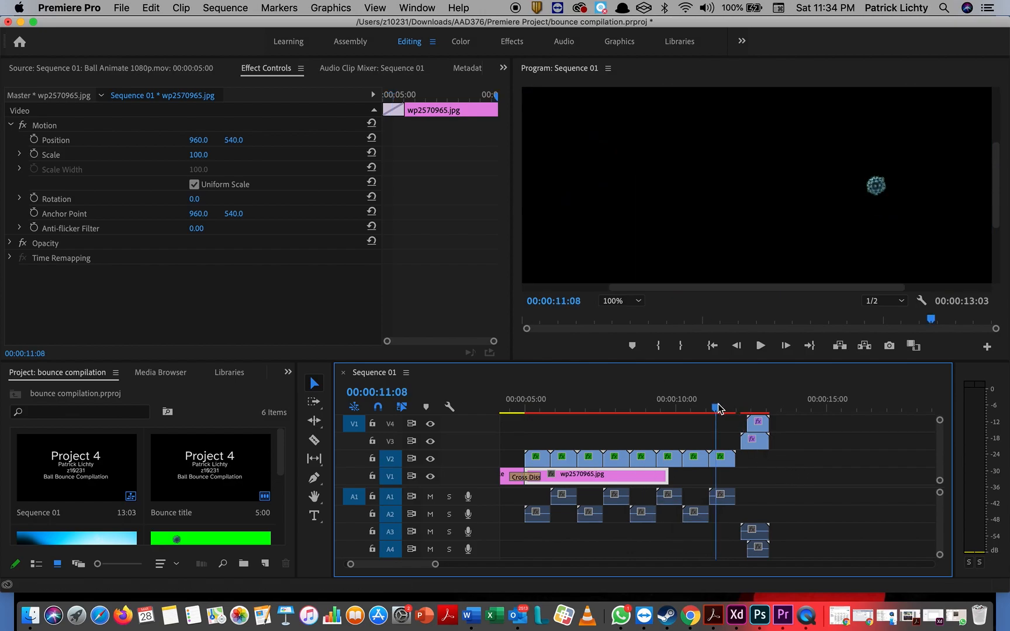
{"action": "key", "text": "super+v"}
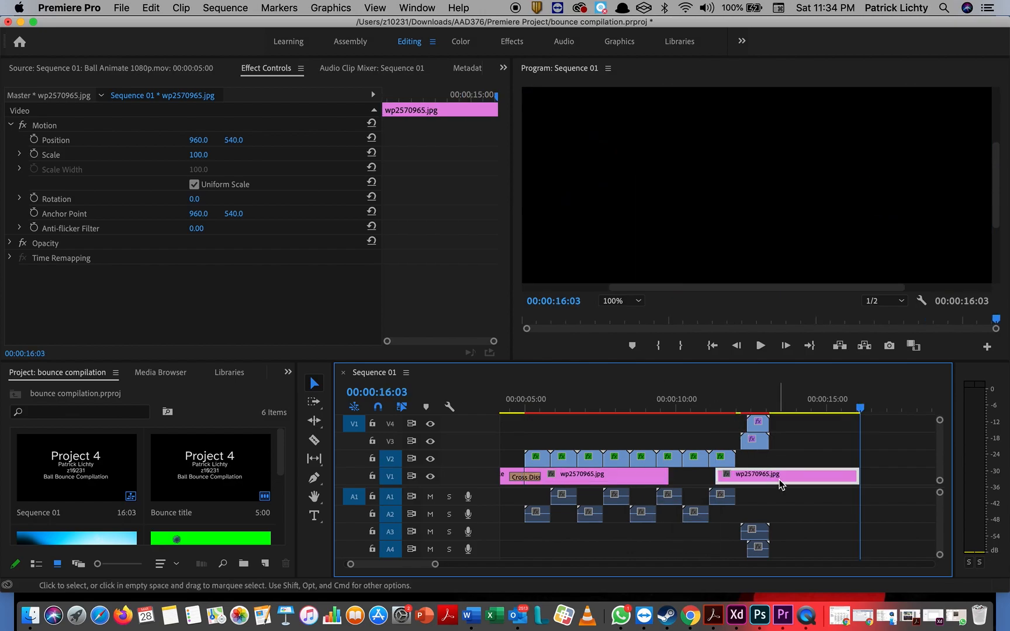
{"action": "left_click_drag", "start_coordinate": [779, 481], "coordinate": [721, 480]}
{"action": "left_click_drag", "start_coordinate": [737, 401], "coordinate": [510, 401]}
{"action": "key", "text": "space"}
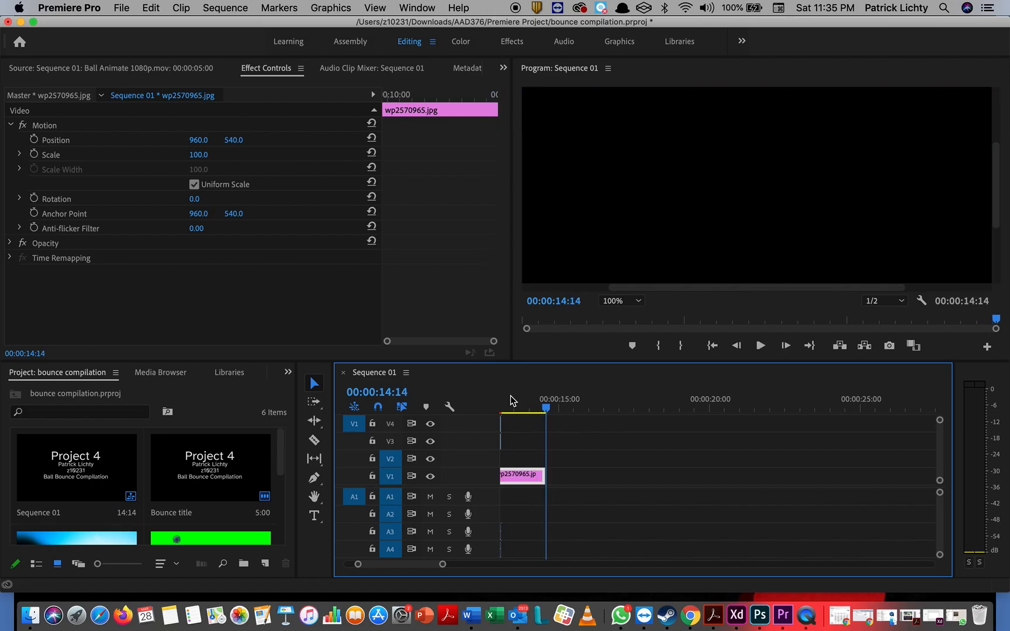
Step: Move the V4 Photoshop Animation clip to the sequence's end and save the project
{"action": "scroll", "coordinate": [592, 456], "scroll_direction": "left", "scroll_amount": 5}
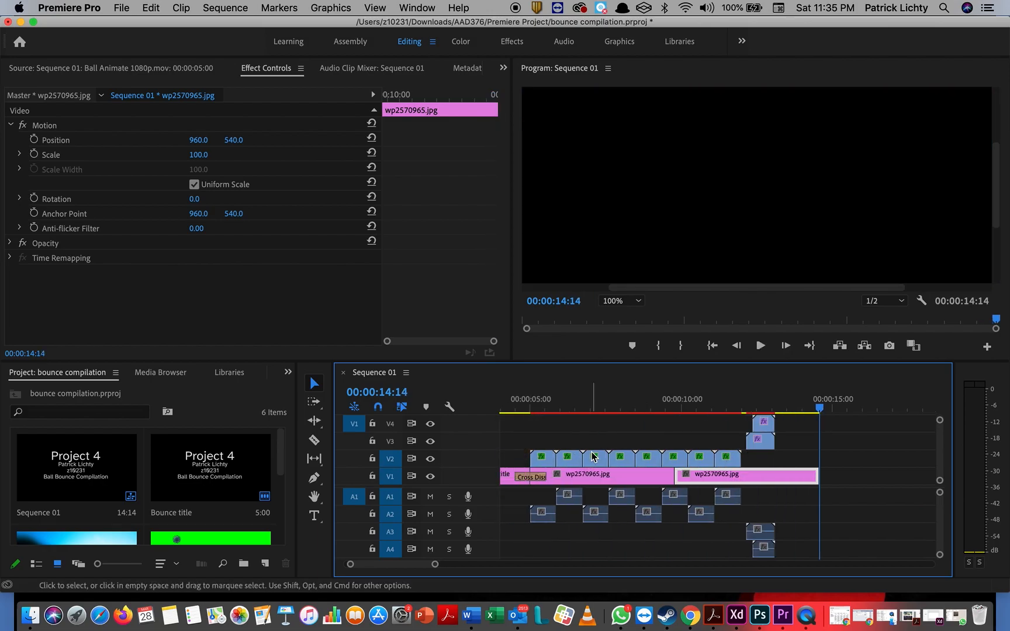
{"action": "left_click_drag", "start_coordinate": [821, 411], "coordinate": [839, 425]}
{"action": "left_click_drag", "start_coordinate": [767, 410], "coordinate": [768, 412]}
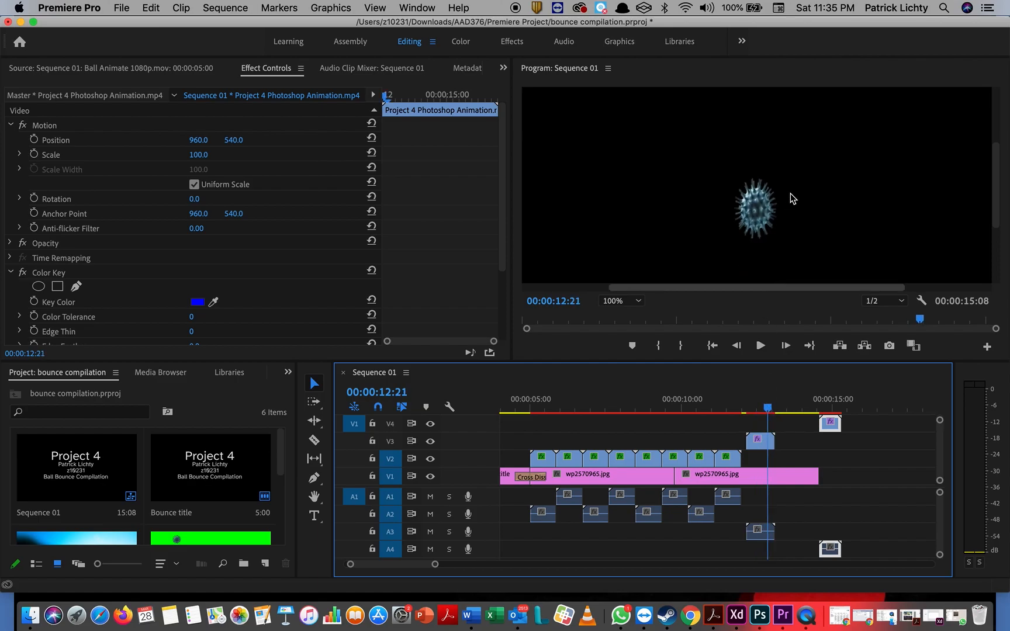
{"action": "key", "text": "super+s"}
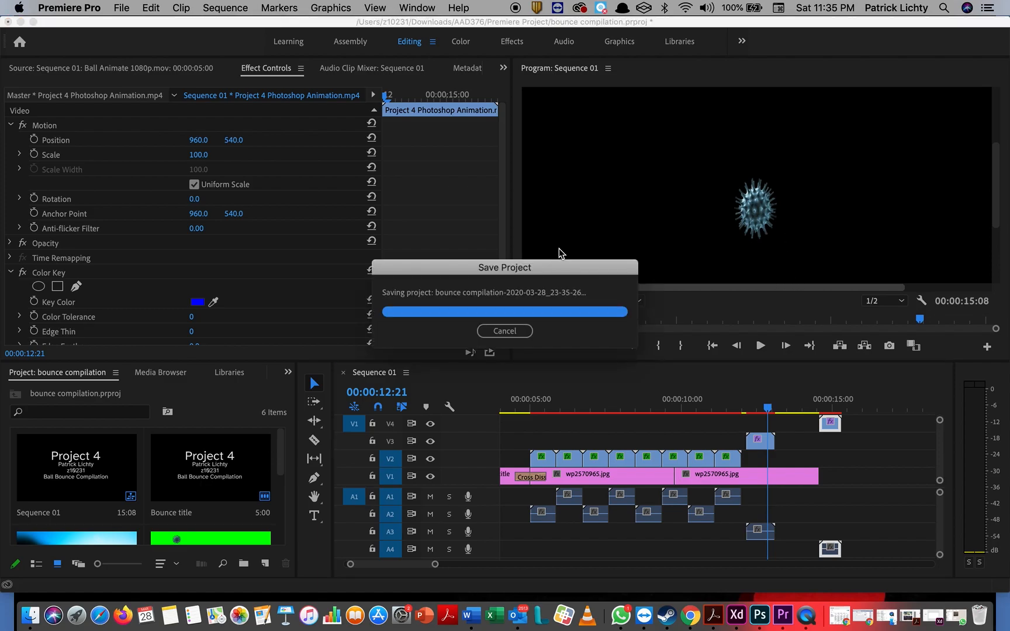
{"action": "left_click", "coordinate": [505, 220]}
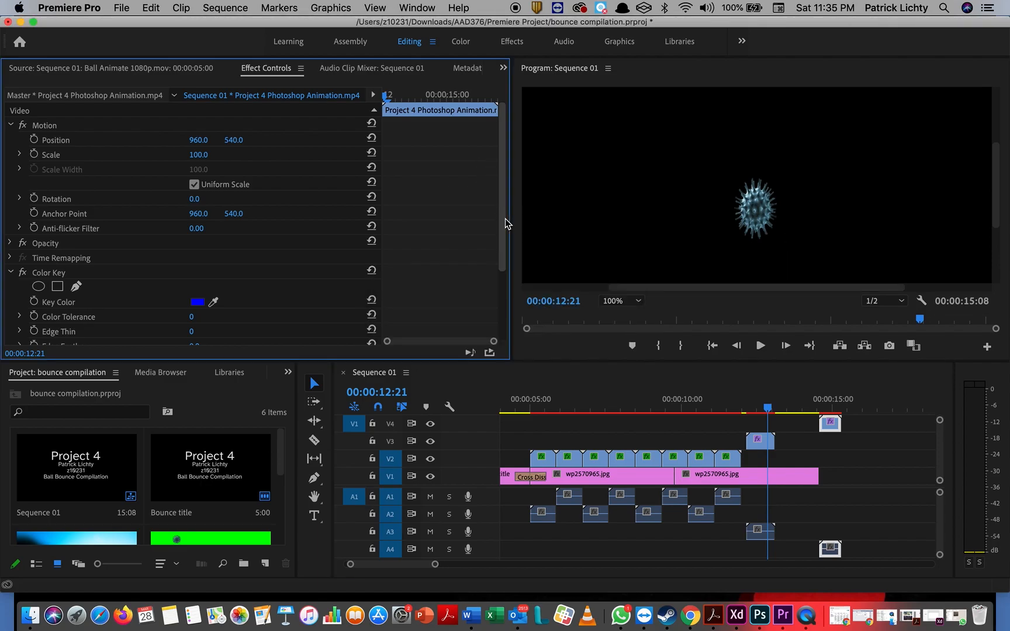
Step: Save the project with Cmd+S and scrub the ball animation around 12:20
{"action": "key", "text": "super+s"}
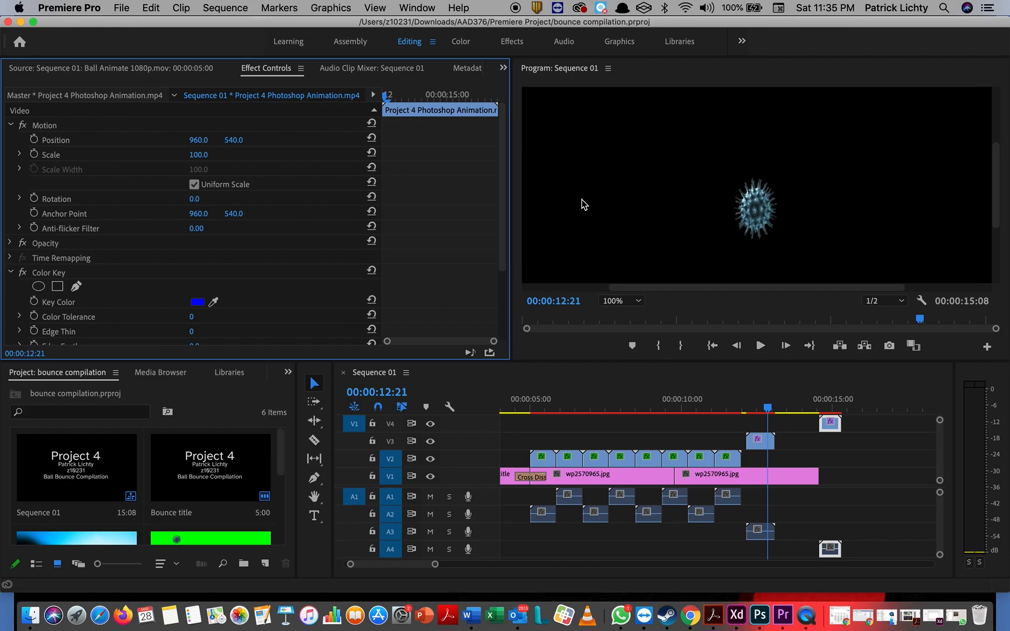
{"action": "left_click", "coordinate": [379, 7]}
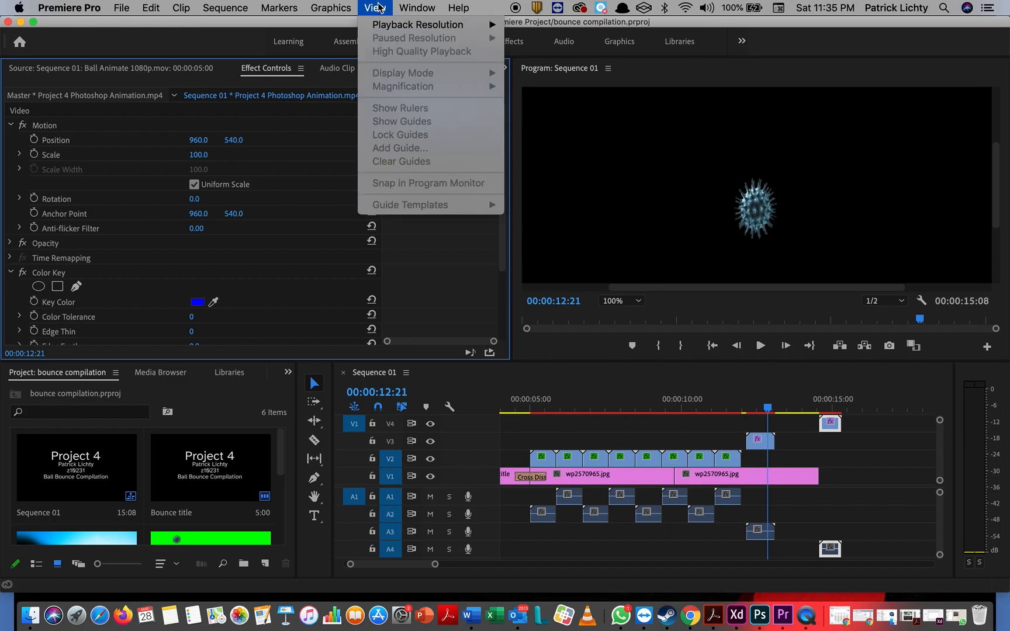
{"action": "left_click", "coordinate": [380, 7]}
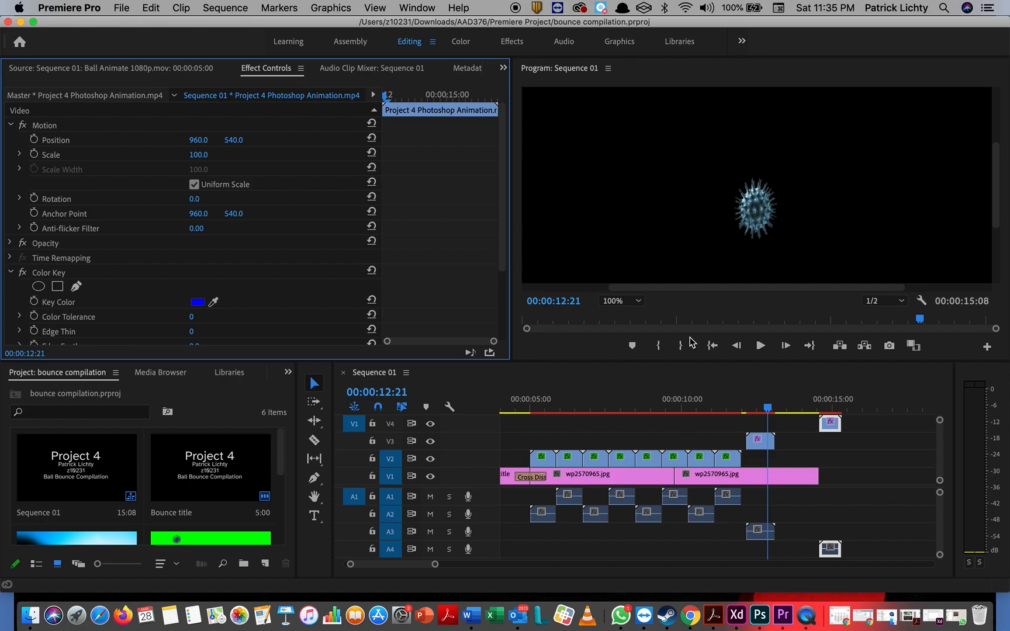
{"action": "left_click", "coordinate": [767, 408]}
{"action": "mouse_move", "coordinate": [766, 410]}
{"action": "left_mouse_down"}
{"action": "mouse_move", "coordinate": [749, 411]}
{"action": "mouse_move", "coordinate": [769, 411]}
{"action": "left_mouse_up"}
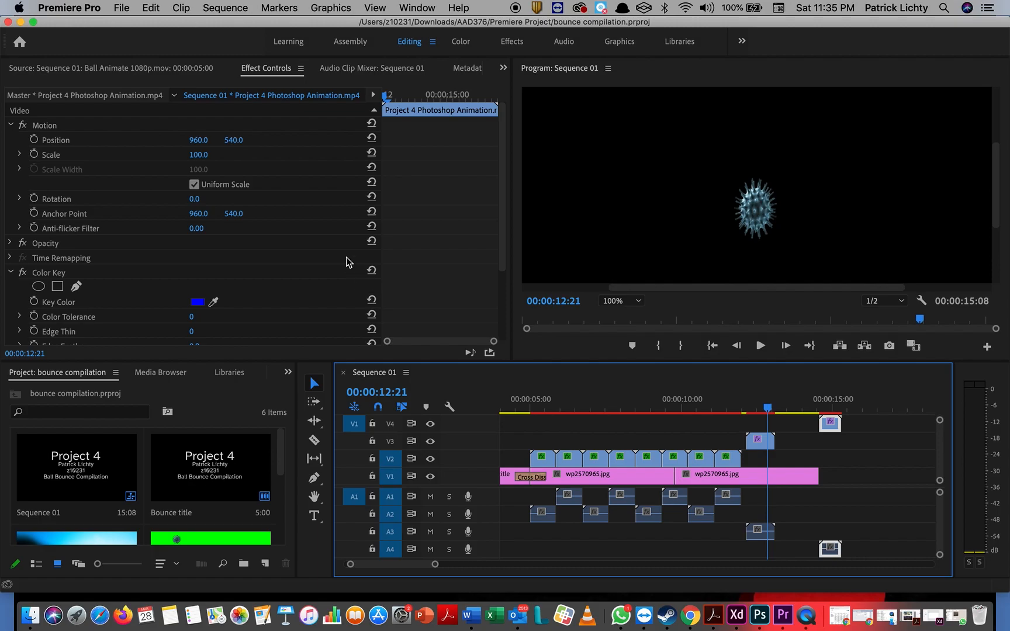
Step: Scale the After effects loop.mp4 clip on V3 to about 61, then down to 53, previewing near 12:10
{"action": "left_click", "coordinate": [758, 441]}
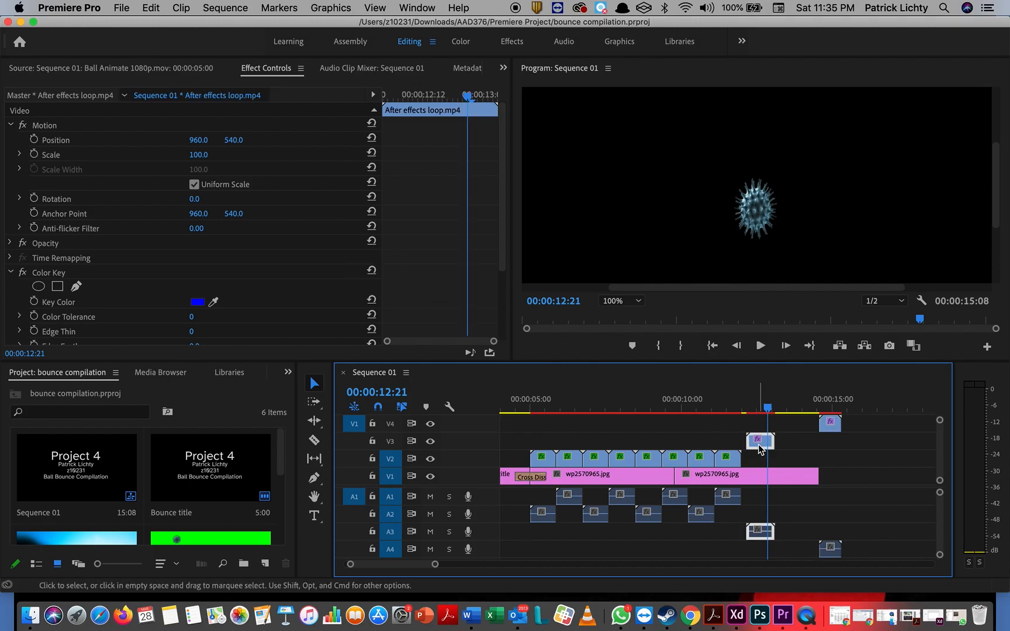
{"action": "left_click_drag", "start_coordinate": [200, 156], "coordinate": [200, 156]}
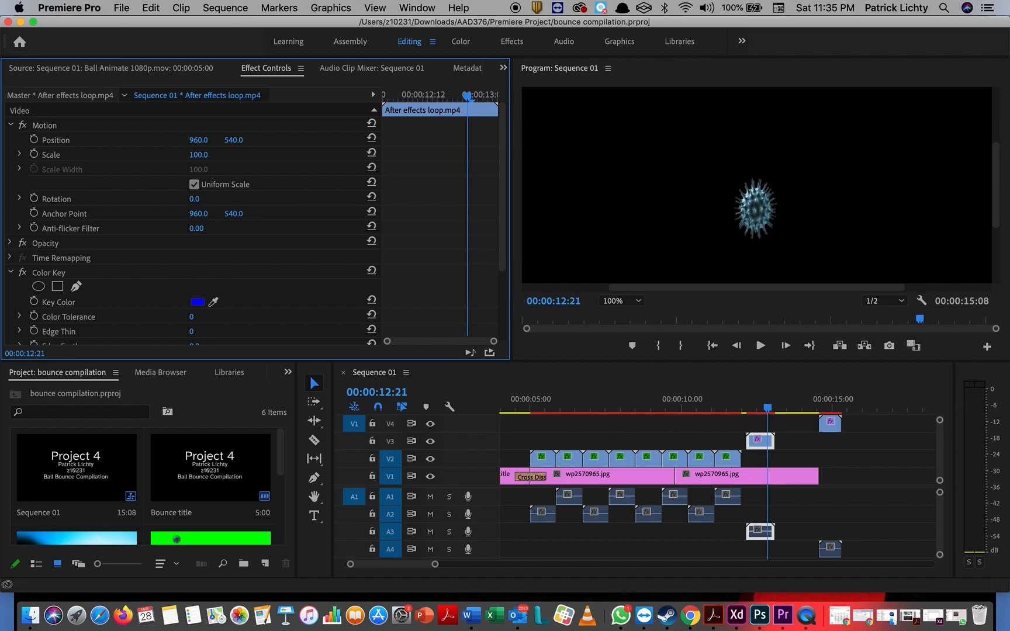
{"action": "left_click_drag", "start_coordinate": [200, 156], "coordinate": [177, 156]}
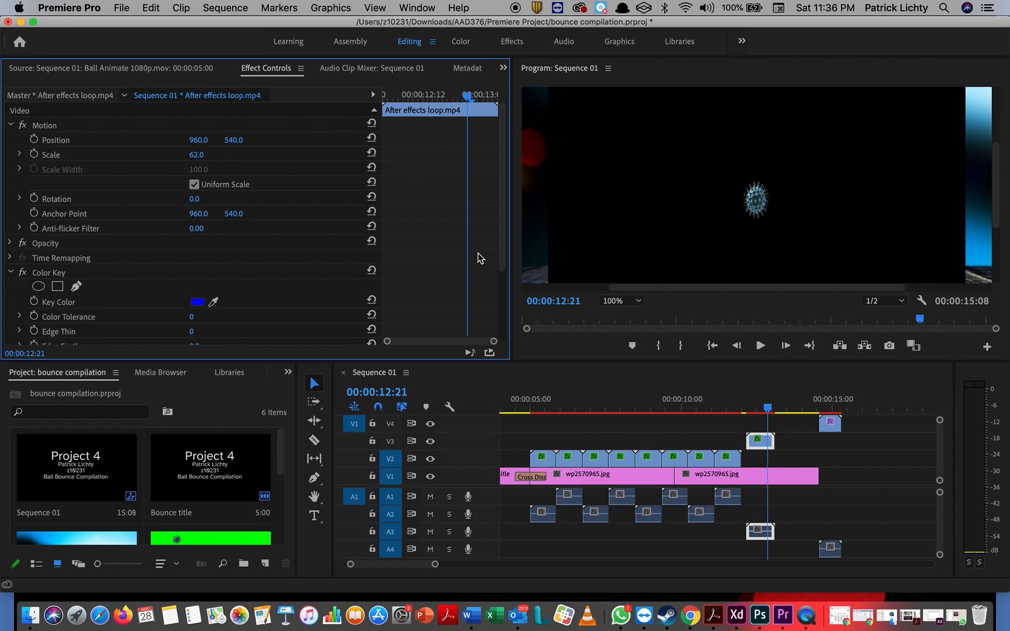
{"action": "left_click", "coordinate": [768, 408]}
{"action": "left_click_drag", "start_coordinate": [767, 409], "coordinate": [758, 411]}
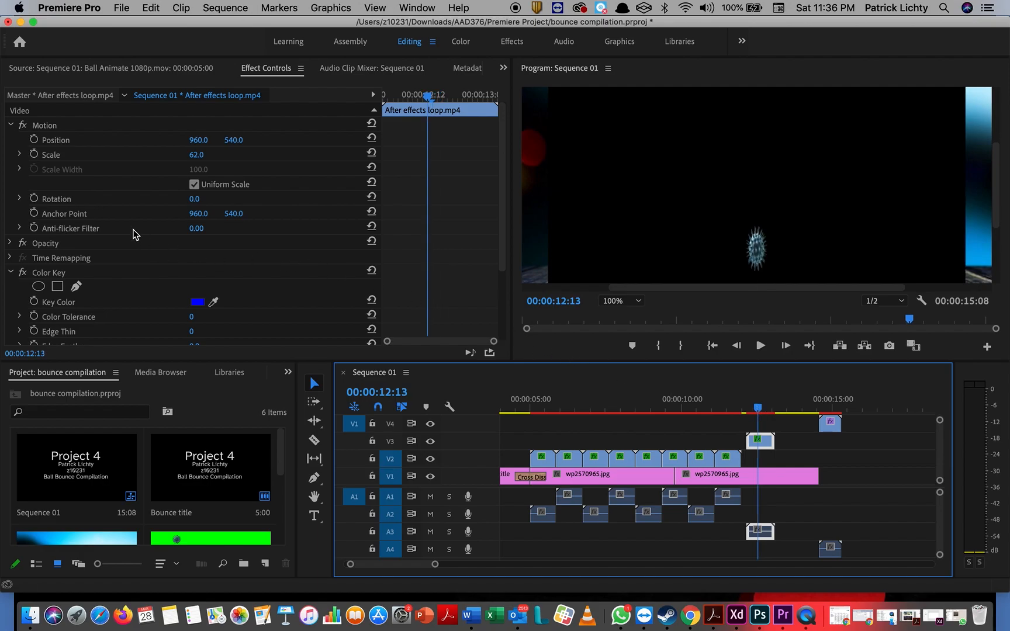
{"action": "left_click", "coordinate": [195, 155]}
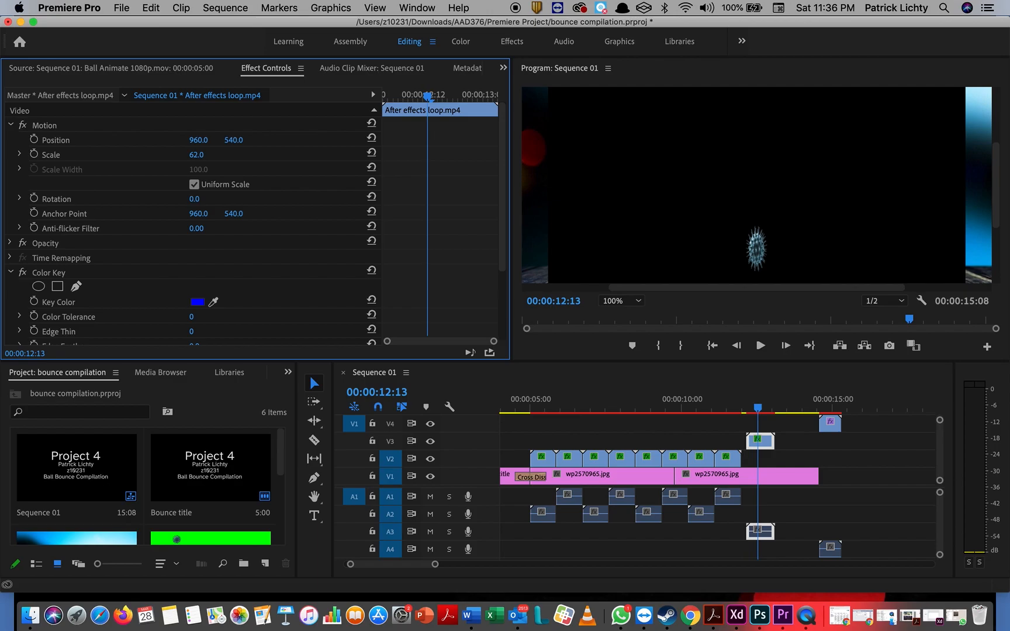
{"action": "left_click_drag", "start_coordinate": [196, 155], "coordinate": [190, 156]}
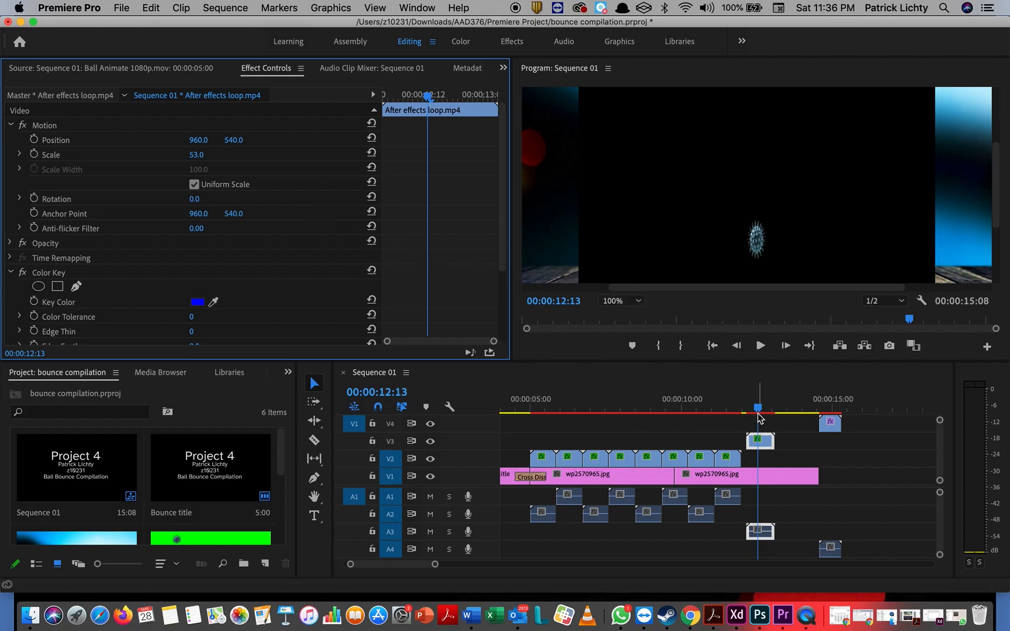
{"action": "mouse_move", "coordinate": [757, 410]}
{"action": "left_mouse_down"}
{"action": "mouse_move", "coordinate": [744, 409]}
{"action": "mouse_move", "coordinate": [778, 410]}
{"action": "mouse_move", "coordinate": [740, 410]}
{"action": "mouse_move", "coordinate": [781, 410]}
{"action": "mouse_move", "coordinate": [738, 411]}
{"action": "mouse_move", "coordinate": [760, 410]}
{"action": "left_mouse_up"}
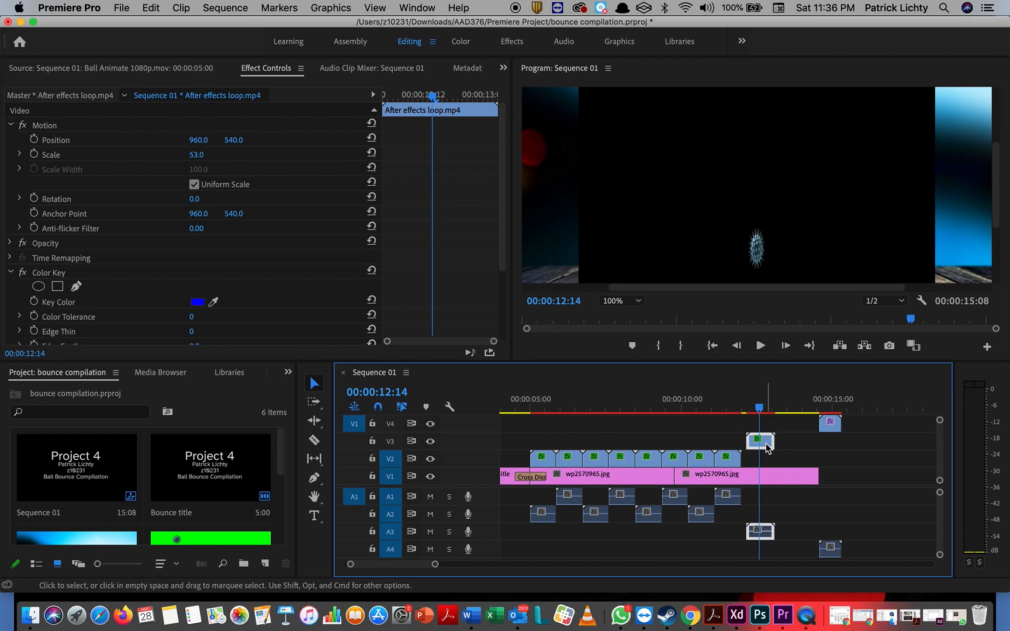
Step: Apply Keying > Color Key to After effects loop.mp4, then return to the Editing workspace
{"action": "left_click", "coordinate": [512, 41]}
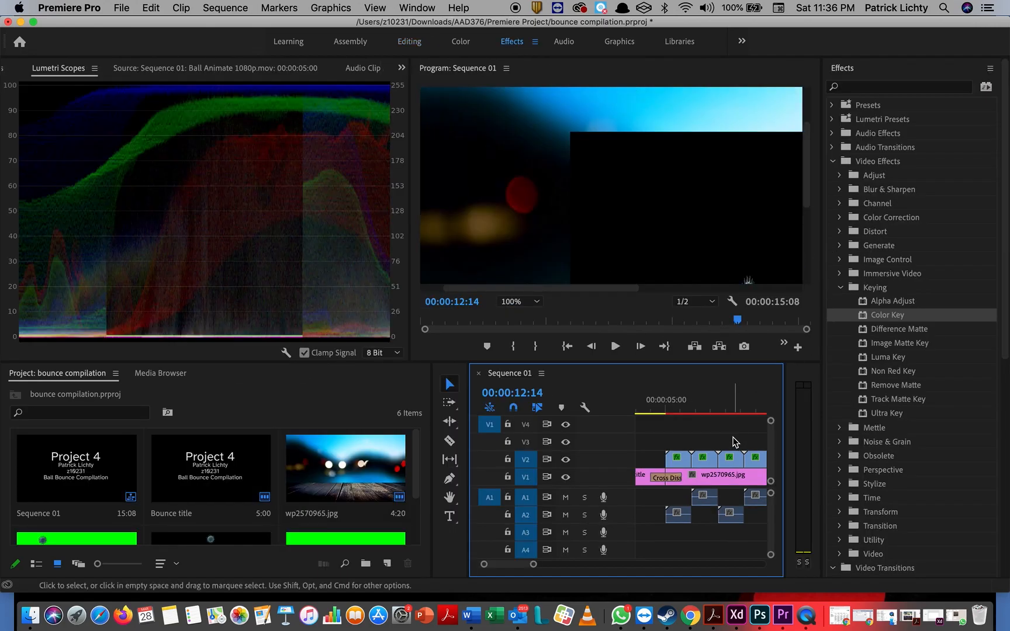
{"action": "scroll", "coordinate": [734, 441], "scroll_direction": "down", "scroll_amount": 5}
{"action": "scroll", "coordinate": [736, 440], "scroll_direction": "up", "scroll_amount": 2}
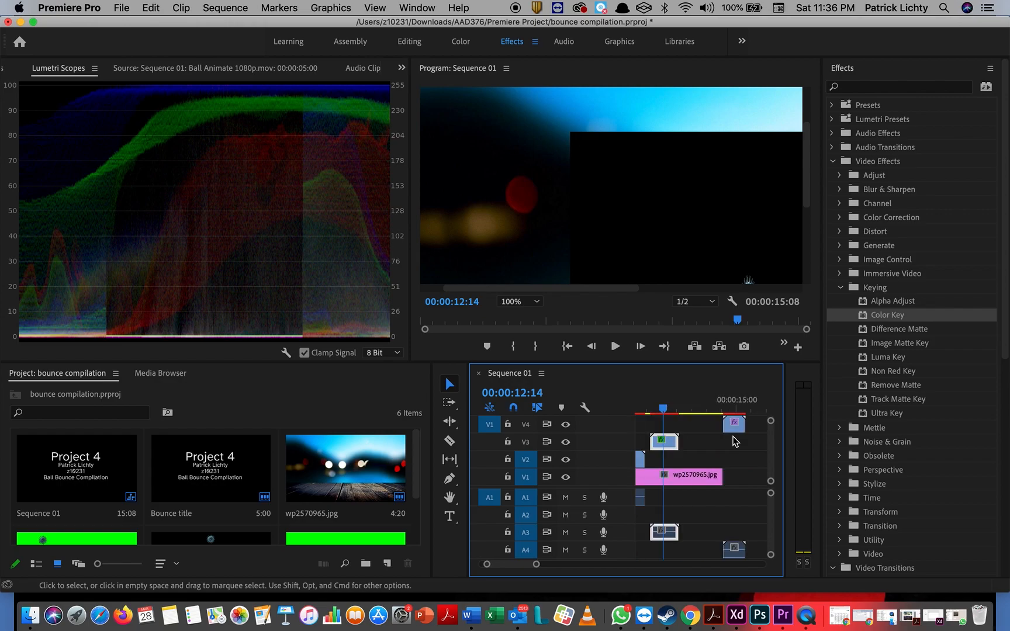
{"action": "left_click_drag", "start_coordinate": [881, 318], "coordinate": [673, 447]}
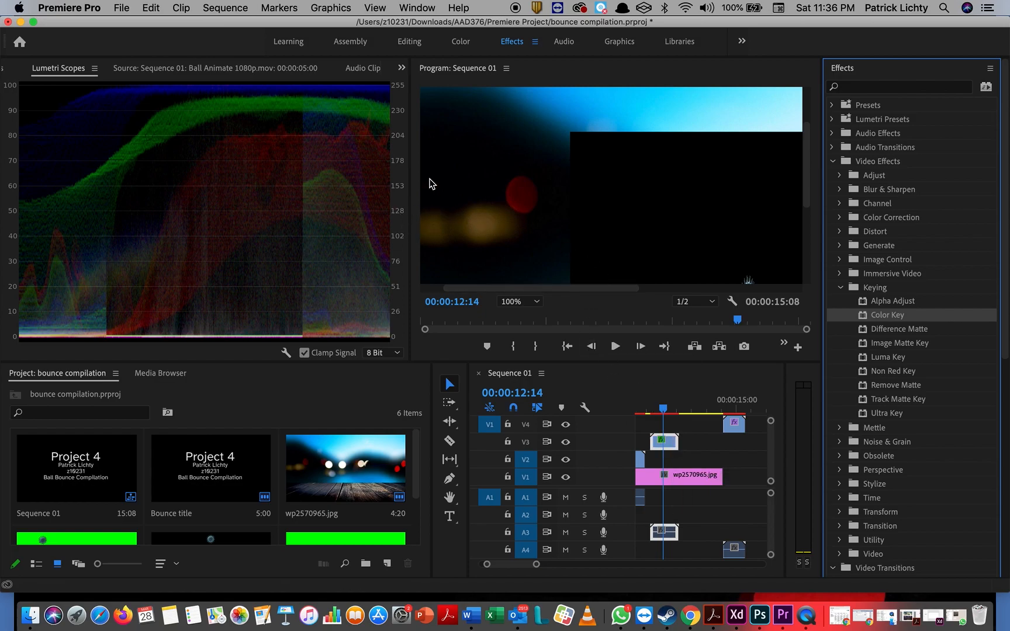
{"action": "left_click", "coordinate": [408, 42]}
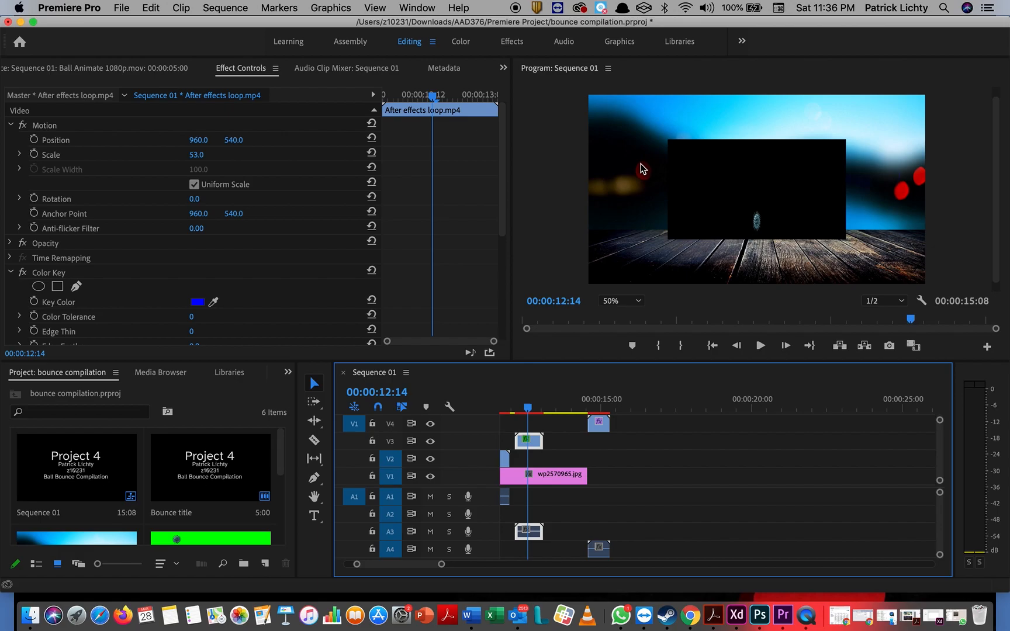
Step: Sample the loop clip's black background as the key colour and raise Color Tolerance to 7
{"action": "scroll", "coordinate": [643, 169], "scroll_direction": "up", "scroll_amount": 1}
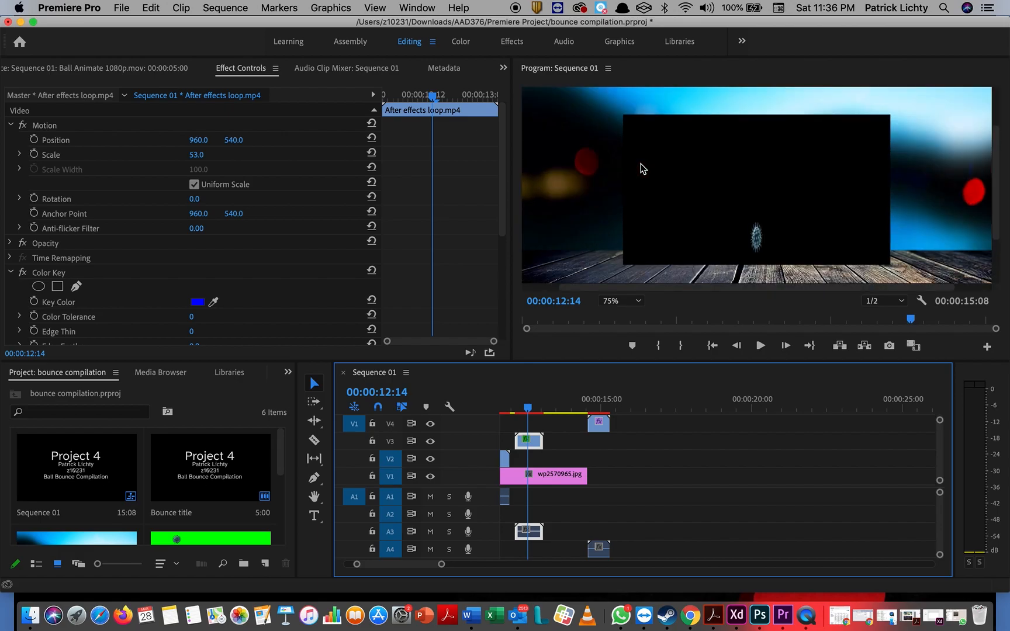
{"action": "left_click", "coordinate": [199, 304]}
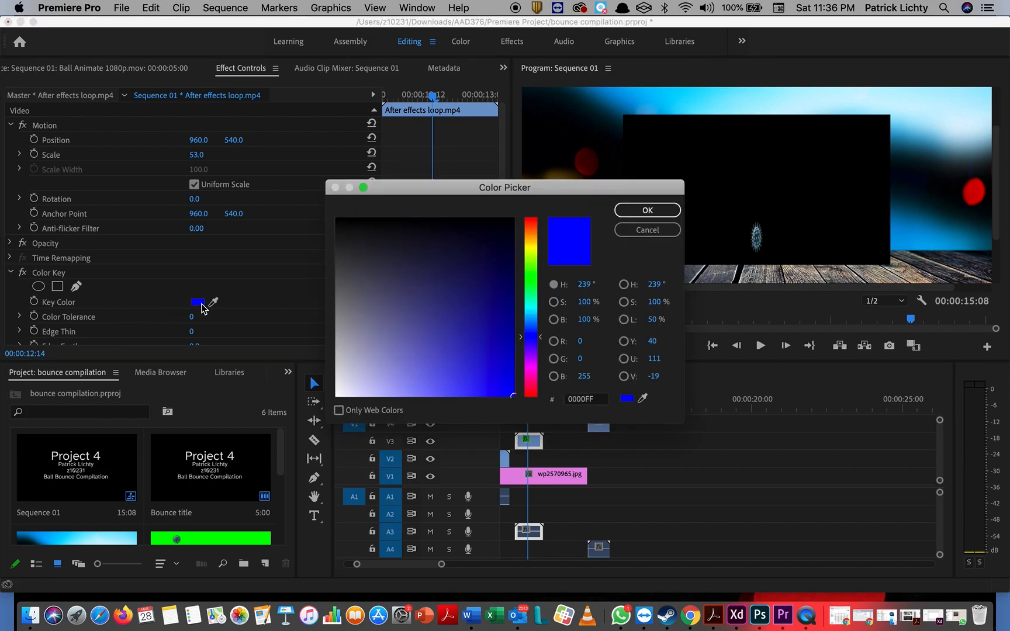
{"action": "left_click", "coordinate": [673, 231]}
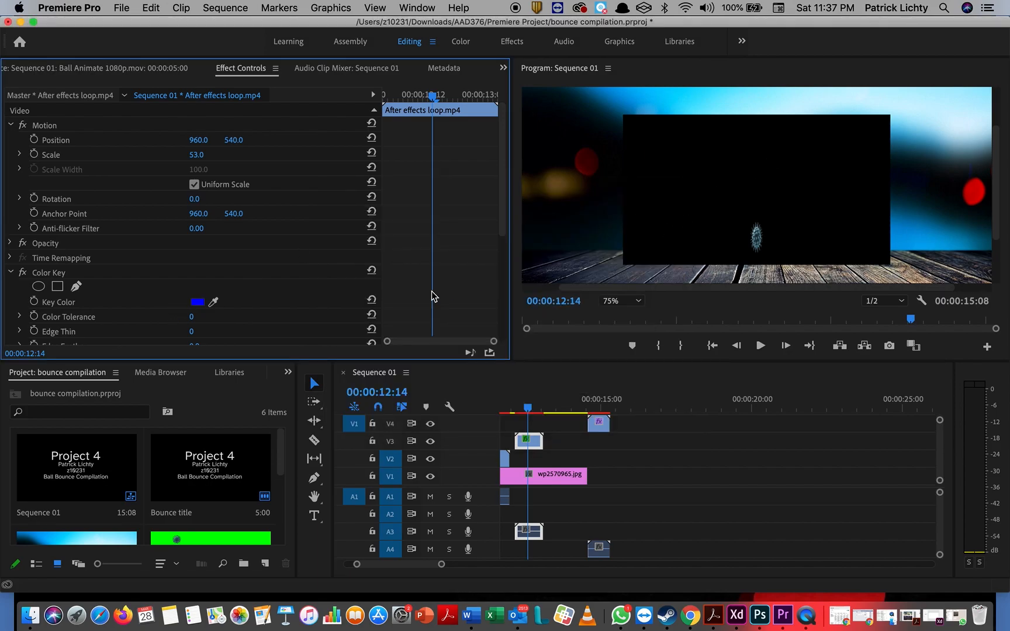
{"action": "left_click", "coordinate": [215, 301]}
{"action": "left_click", "coordinate": [677, 176]}
{"action": "mouse_move", "coordinate": [191, 317]}
{"action": "left_mouse_down"}
{"action": "mouse_move", "coordinate": [202, 316]}
{"action": "mouse_move", "coordinate": [193, 317]}
{"action": "left_mouse_up"}
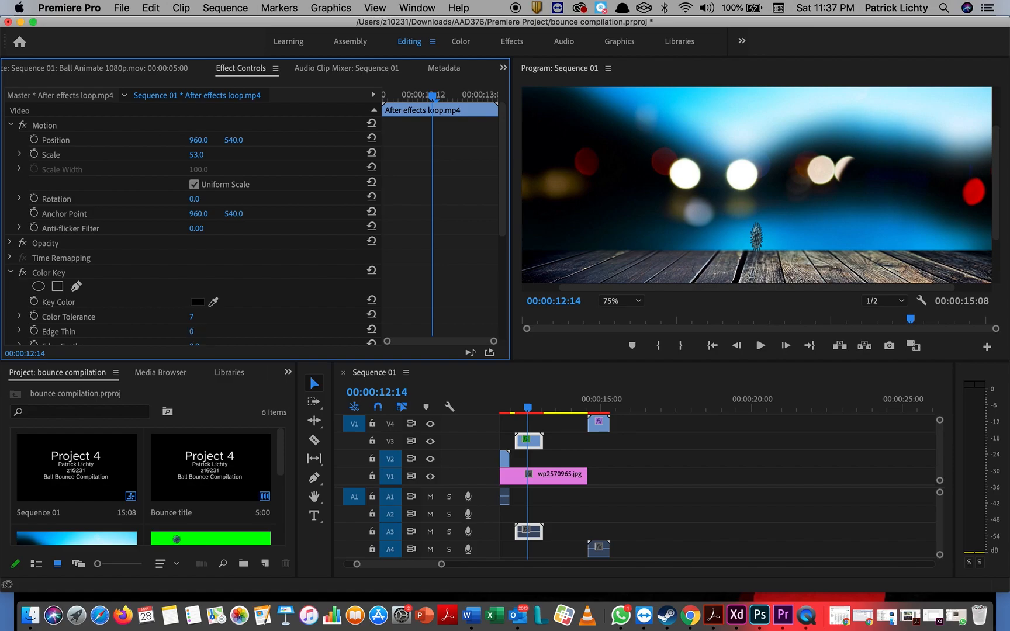
Step: Set the loop clip's Color Key Edge Feather to 1.0 and check the key on nearby frames
{"action": "left_click", "coordinate": [193, 332]}
{"action": "scroll", "coordinate": [196, 334], "scroll_direction": "down", "scroll_amount": 2}
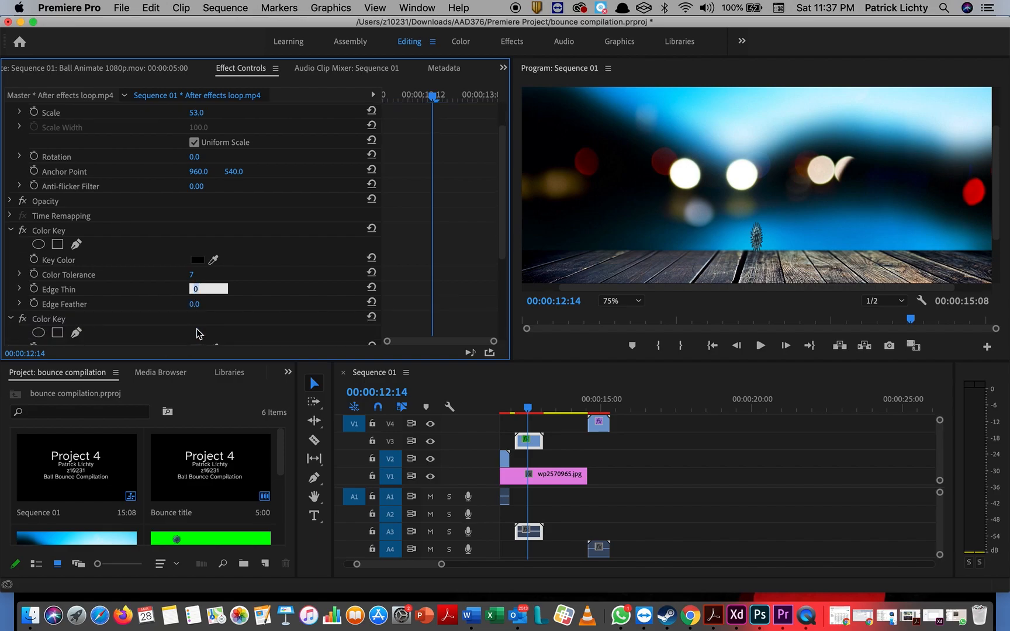
{"action": "left_click", "coordinate": [195, 304]}
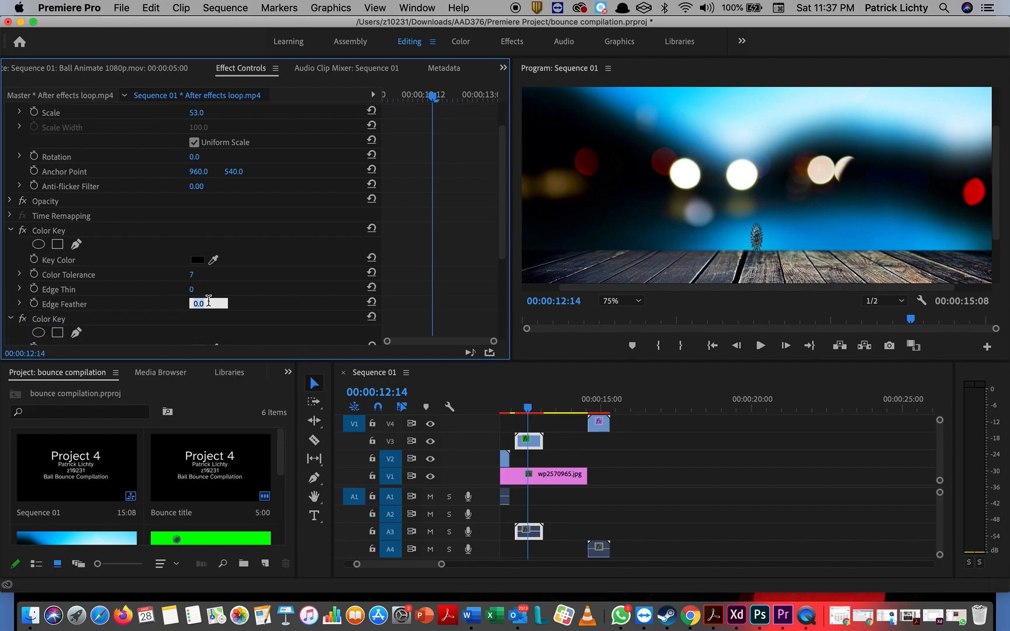
{"action": "type", "text": "1"}
{"action": "key", "text": "Return"}
{"action": "mouse_move", "coordinate": [528, 410]}
{"action": "left_mouse_down"}
{"action": "mouse_move", "coordinate": [546, 411]}
{"action": "mouse_move", "coordinate": [528, 412]}
{"action": "left_mouse_up"}
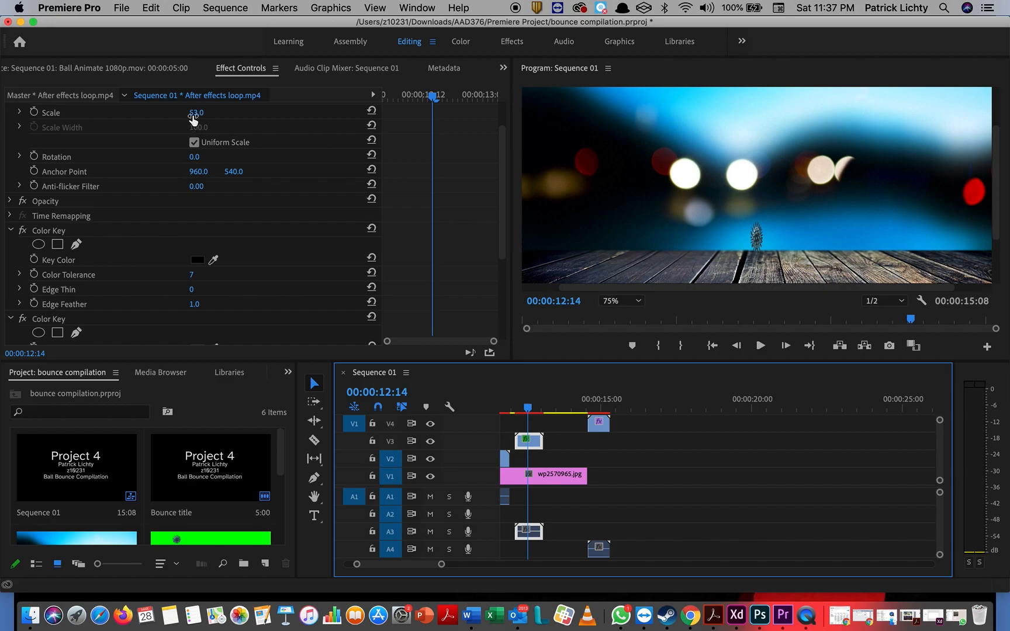
Step: Scale the loop clip up to 62 and scrub the timeline to preview it
{"action": "left_click_drag", "start_coordinate": [193, 116], "coordinate": [204, 116]}
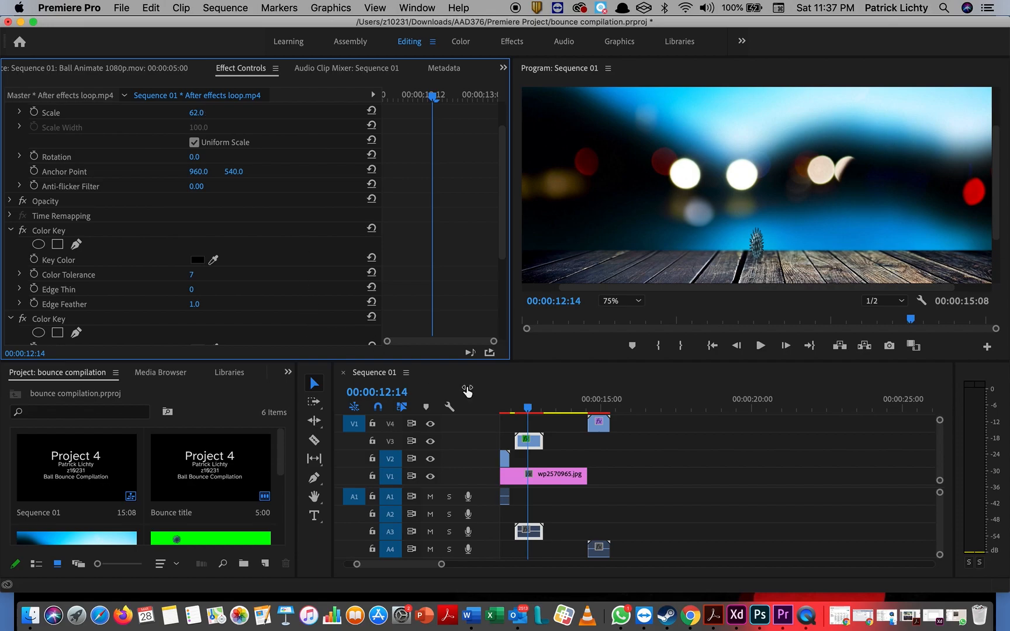
{"action": "left_click", "coordinate": [528, 409]}
{"action": "mouse_move", "coordinate": [528, 410]}
{"action": "left_mouse_down"}
{"action": "mouse_move", "coordinate": [547, 412]}
{"action": "mouse_move", "coordinate": [513, 412]}
{"action": "mouse_move", "coordinate": [547, 414]}
{"action": "mouse_move", "coordinate": [538, 415]}
{"action": "left_mouse_up"}
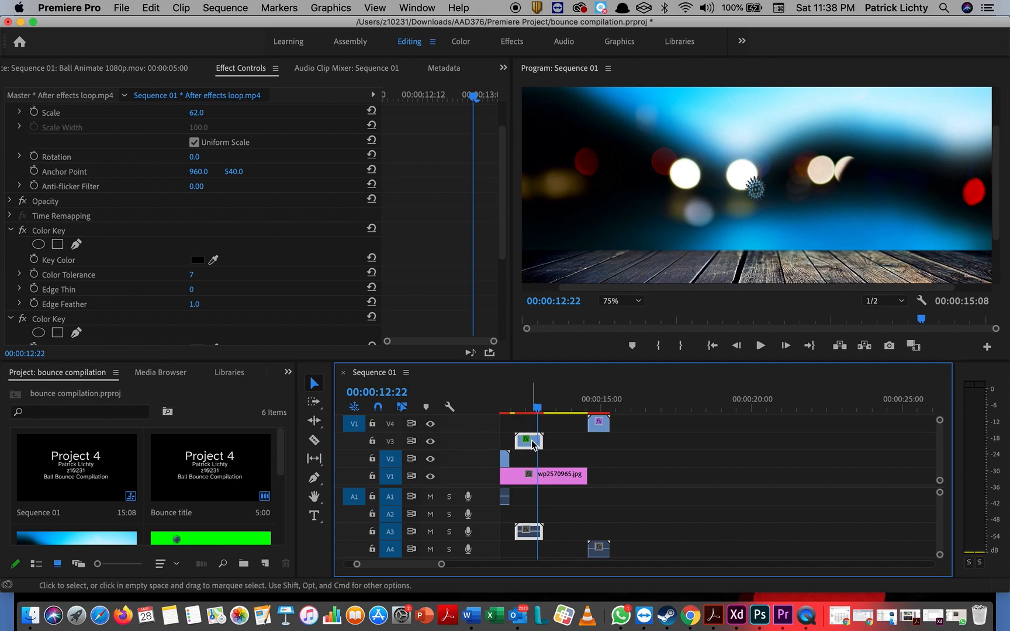
Step: Paste the copied bounce clips onto V1 at 15:19, extending the sequence to 22:12
{"action": "left_click_drag", "start_coordinate": [541, 411], "coordinate": [630, 411]}
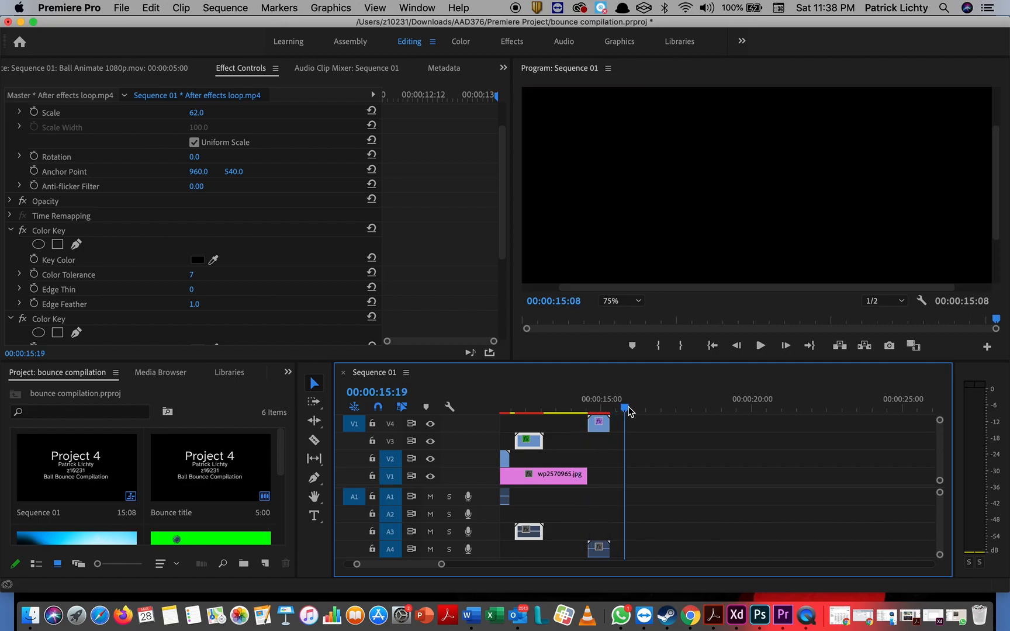
{"action": "key", "text": "super+v"}
{"action": "key", "text": "super+v"}
{"action": "key", "text": "super+v"}
{"action": "key", "text": "super+v"}
{"action": "key", "text": "super+v"}
{"action": "key", "text": "super+v"}
{"action": "key", "text": "super+v"}
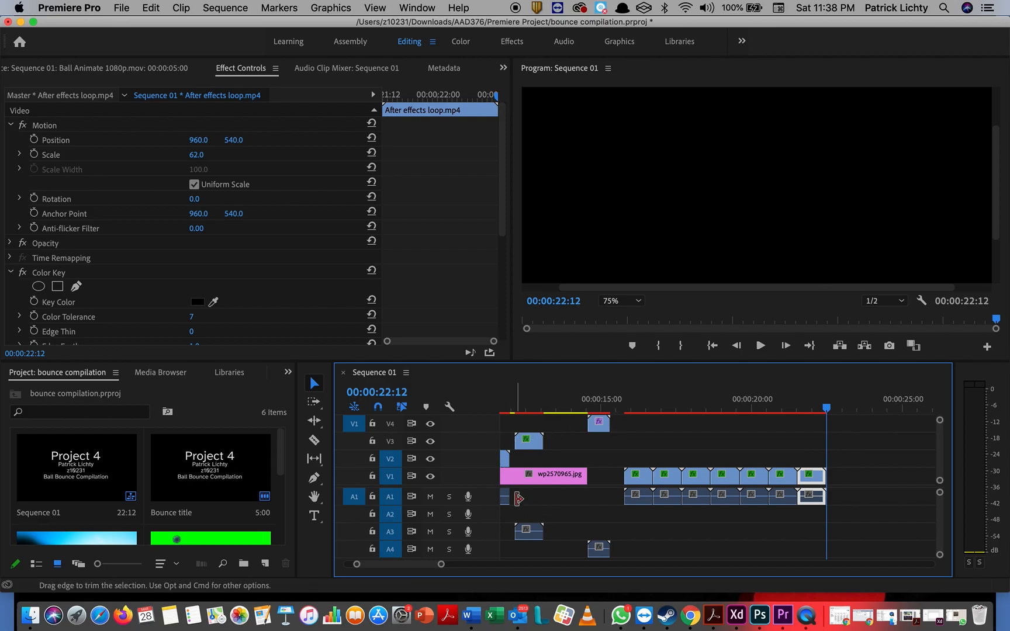
{"action": "scroll", "coordinate": [519, 499], "scroll_direction": "left", "scroll_amount": 3}
{"action": "scroll", "coordinate": [517, 504], "scroll_direction": "left", "scroll_amount": 7}
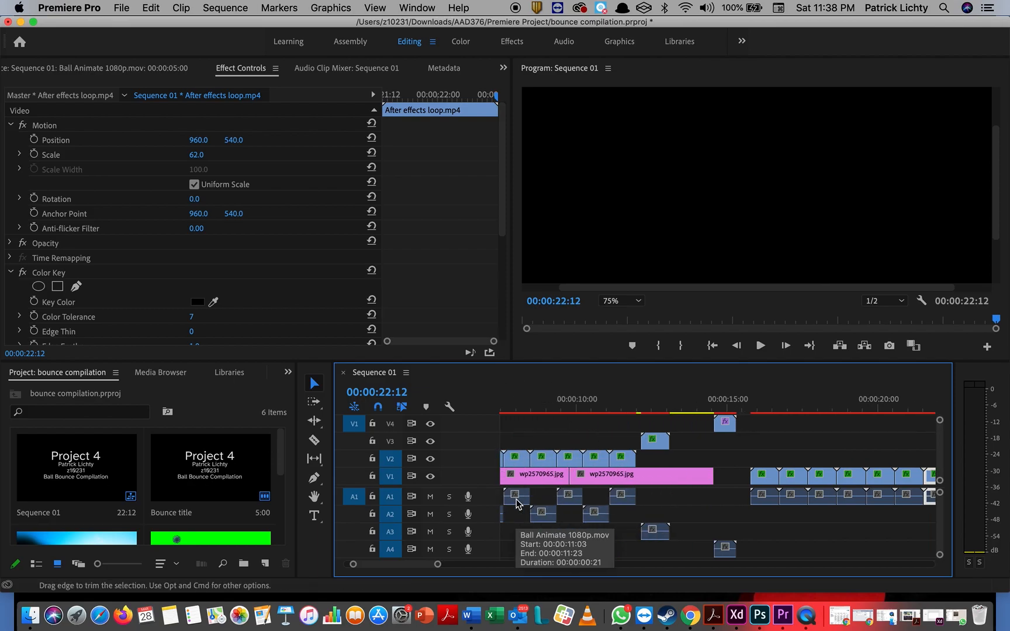
Step: Move the V3 loop clip with its audio earlier to about 00:00:05:00
{"action": "scroll", "coordinate": [517, 504], "scroll_direction": "down", "scroll_amount": 1}
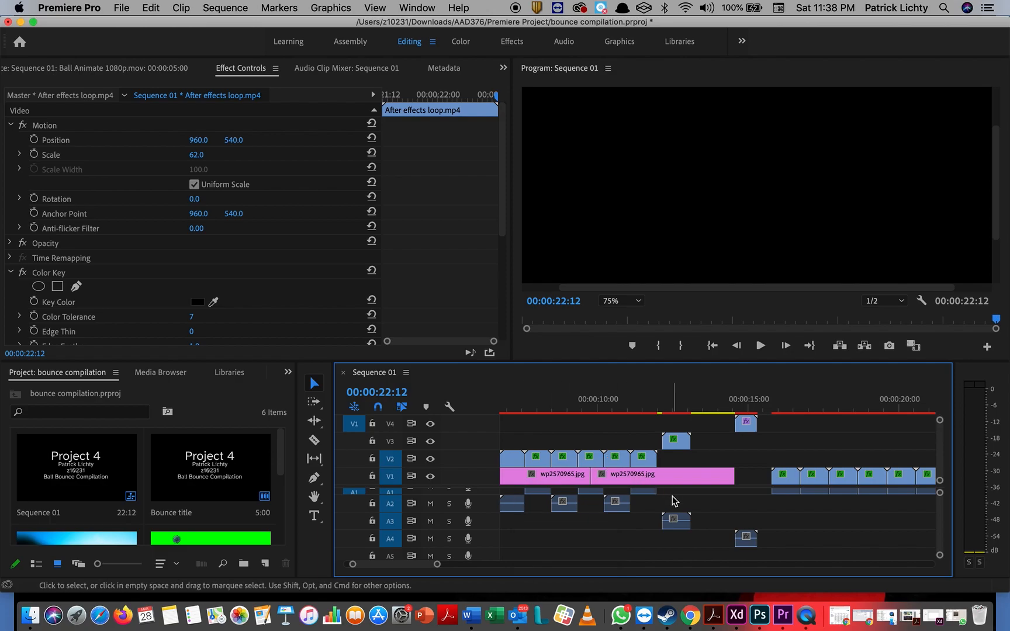
{"action": "left_click", "coordinate": [674, 441]}
{"action": "left_click_drag", "start_coordinate": [673, 443], "coordinate": [624, 442]}
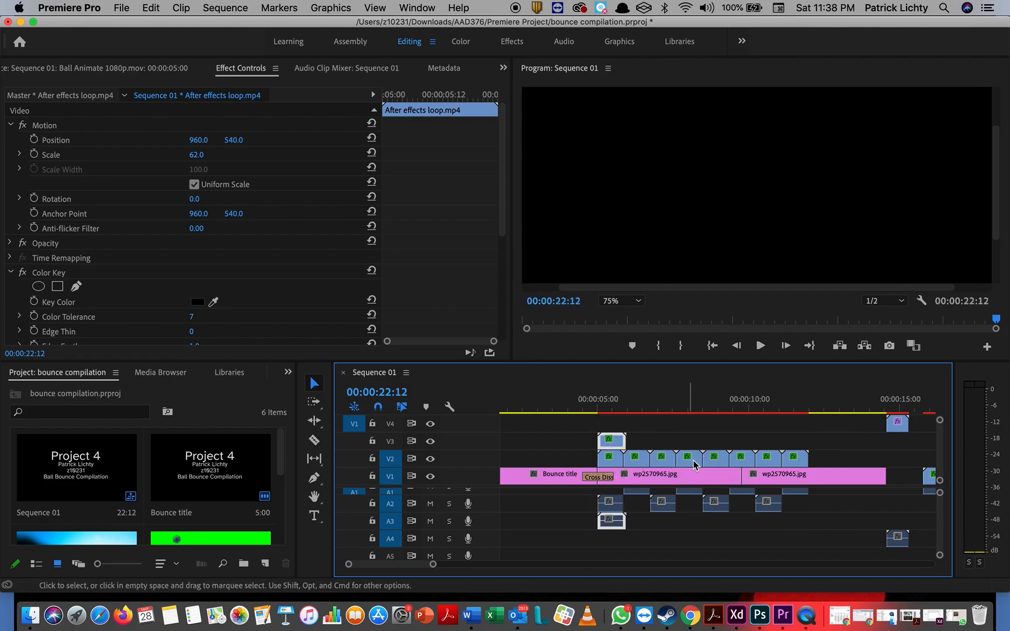
Step: Select the seven trailing V2 bounce clips and delete them, keeping only the first at 00:00:05:00
{"action": "left_click", "coordinate": [797, 457]}
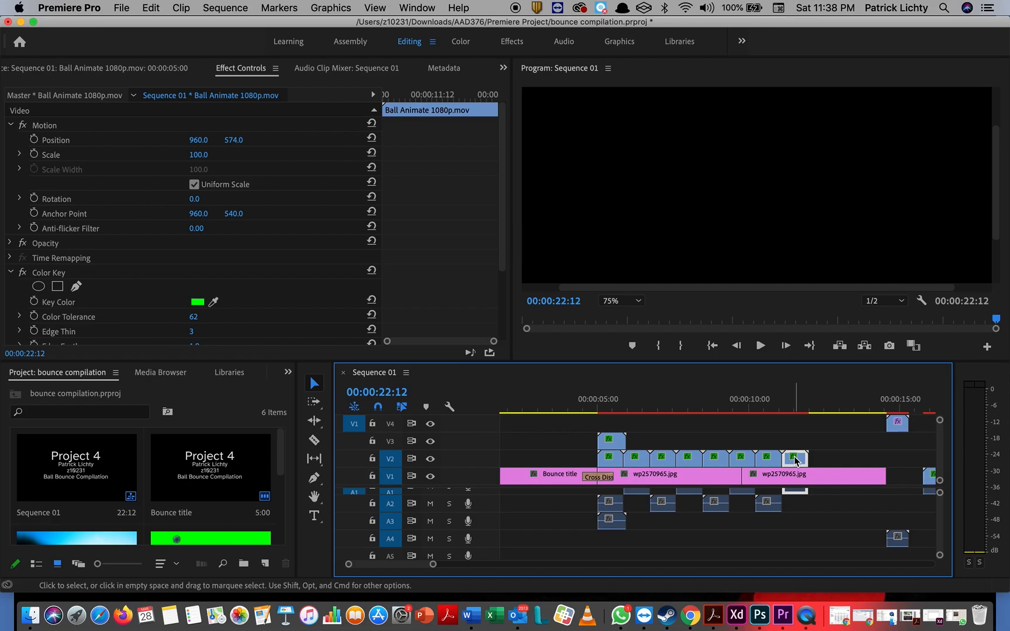
{"action": "double_click", "coordinate": [795, 460]}
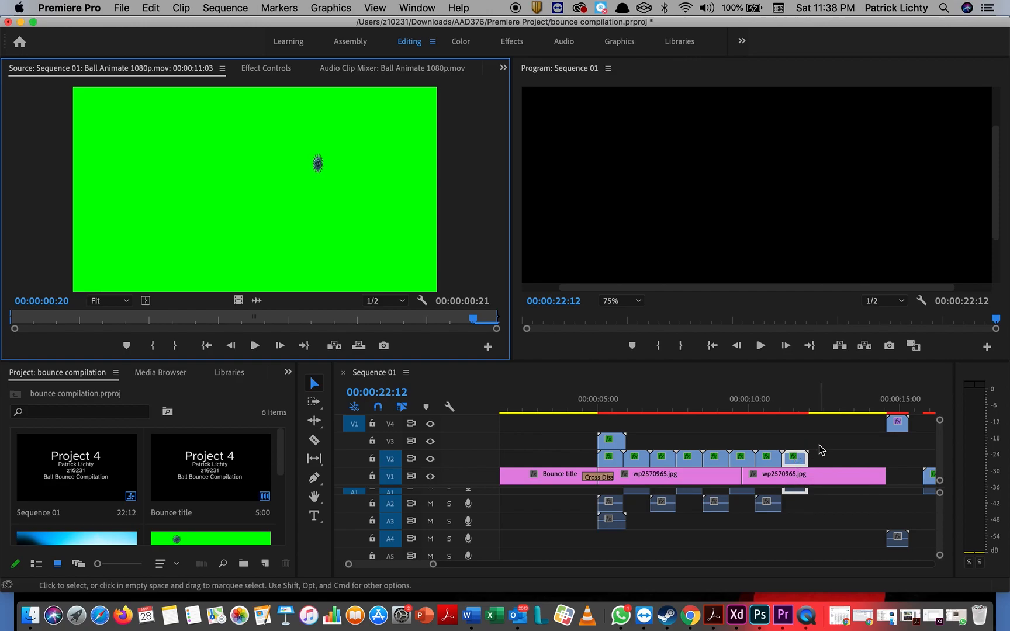
{"action": "left_click", "coordinate": [802, 464]}
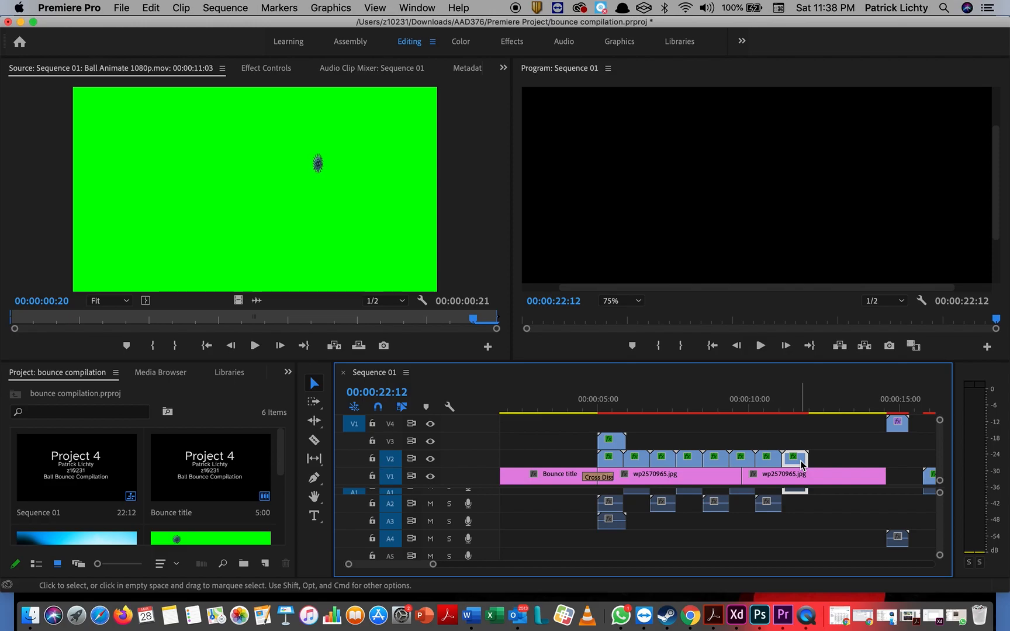
{"action": "left_click", "coordinate": [771, 462], "text": "shift"}
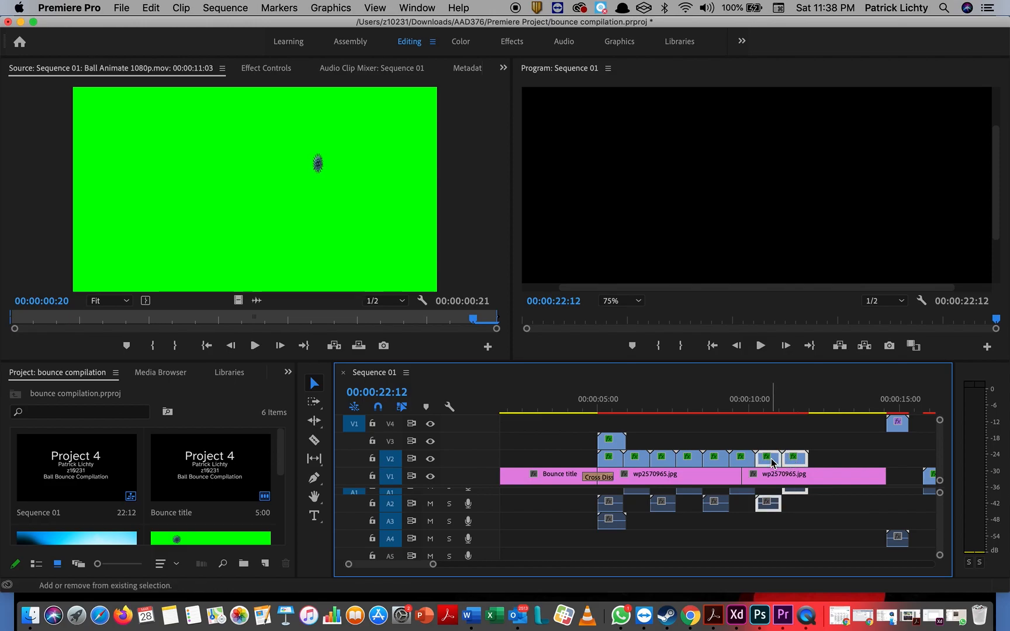
{"action": "left_click", "coordinate": [739, 456], "text": "shift"}
{"action": "left_click", "coordinate": [716, 459], "text": "shift"}
{"action": "left_click", "coordinate": [690, 459], "text": "shift"}
{"action": "left_click", "coordinate": [663, 459], "text": "shift"}
{"action": "left_click", "coordinate": [635, 461], "text": "shift"}
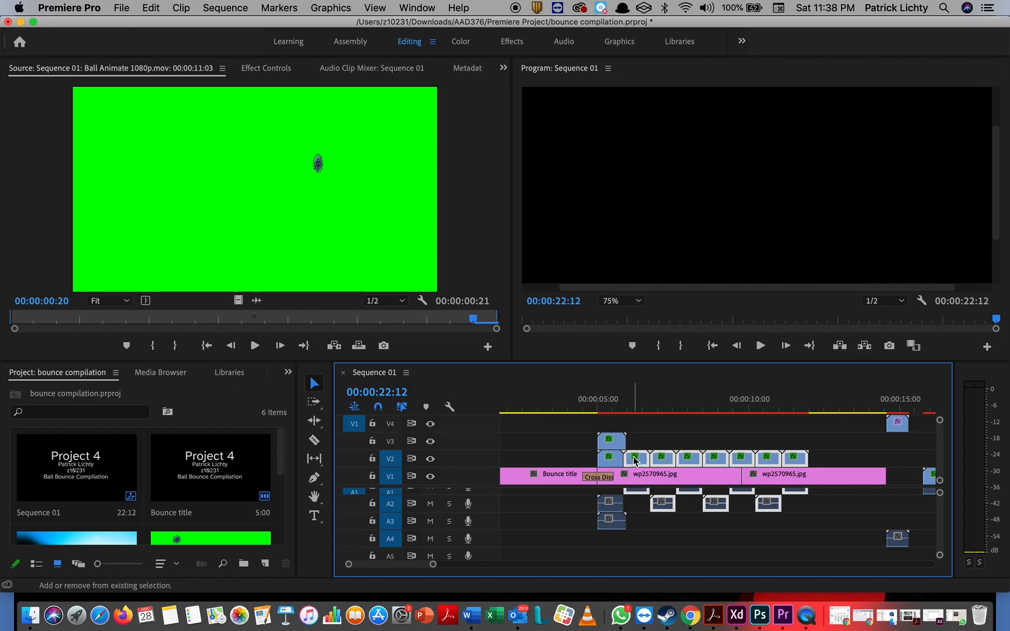
{"action": "key", "text": "Delete"}
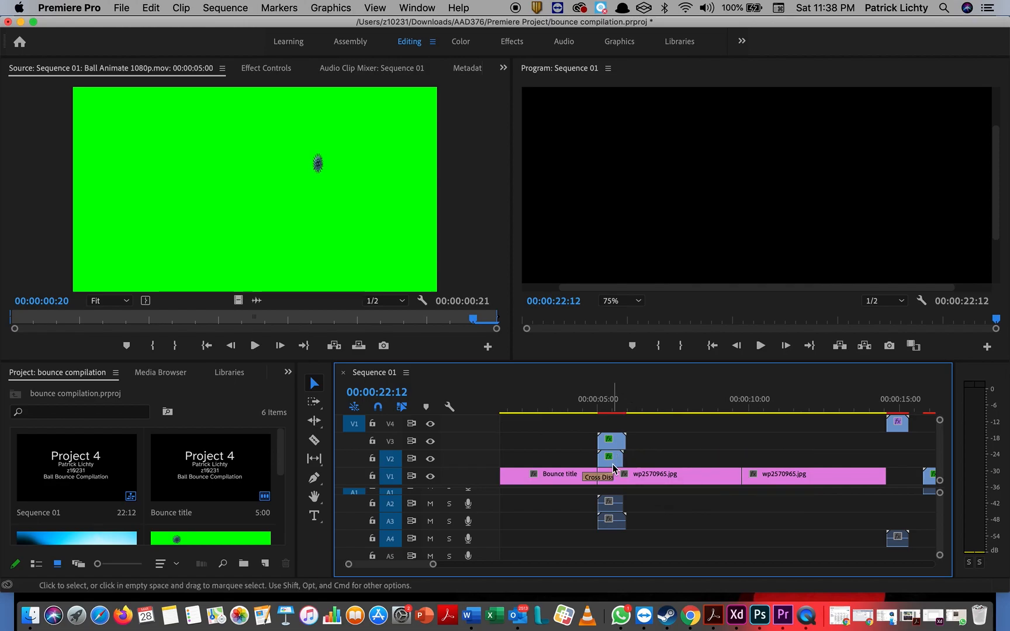
{"action": "right_click", "coordinate": [612, 460]}
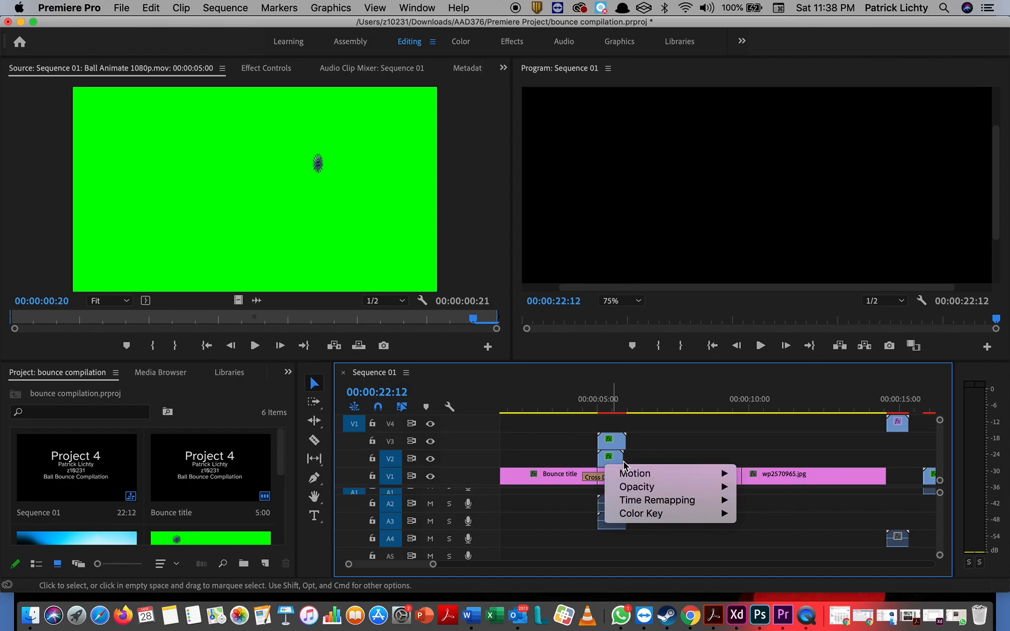
{"action": "left_click", "coordinate": [614, 461]}
{"action": "left_click", "coordinate": [615, 462]}
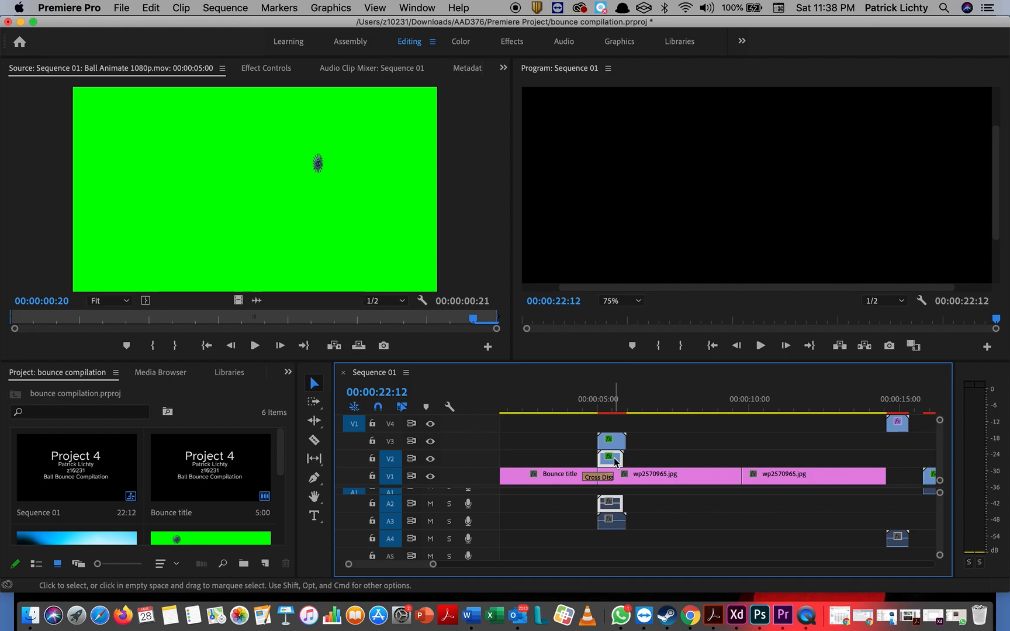
{"action": "left_click", "coordinate": [609, 457]}
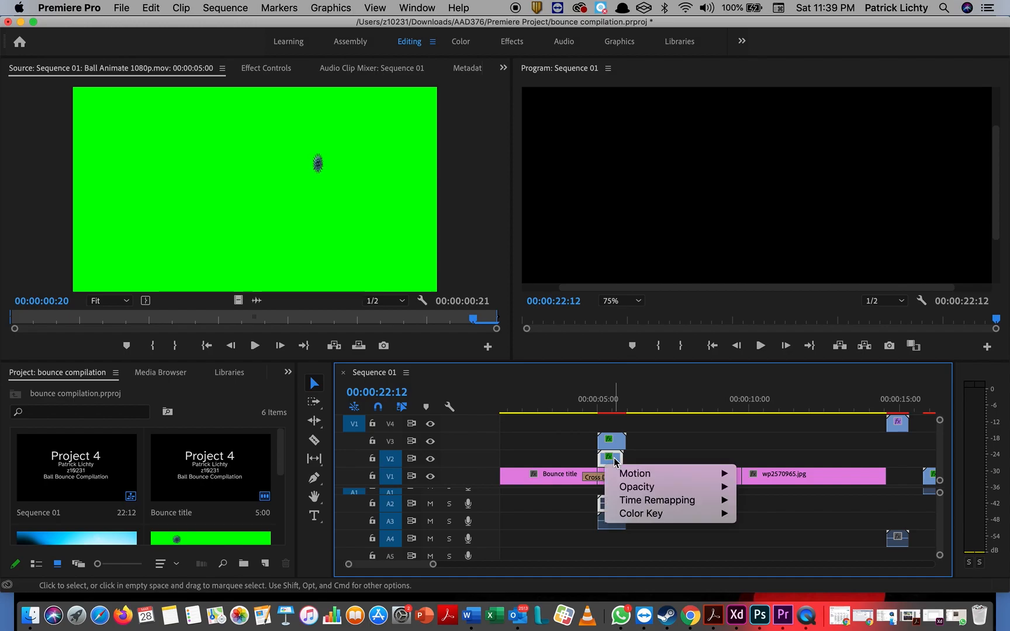
{"action": "mouse_move", "coordinate": [653, 478]}
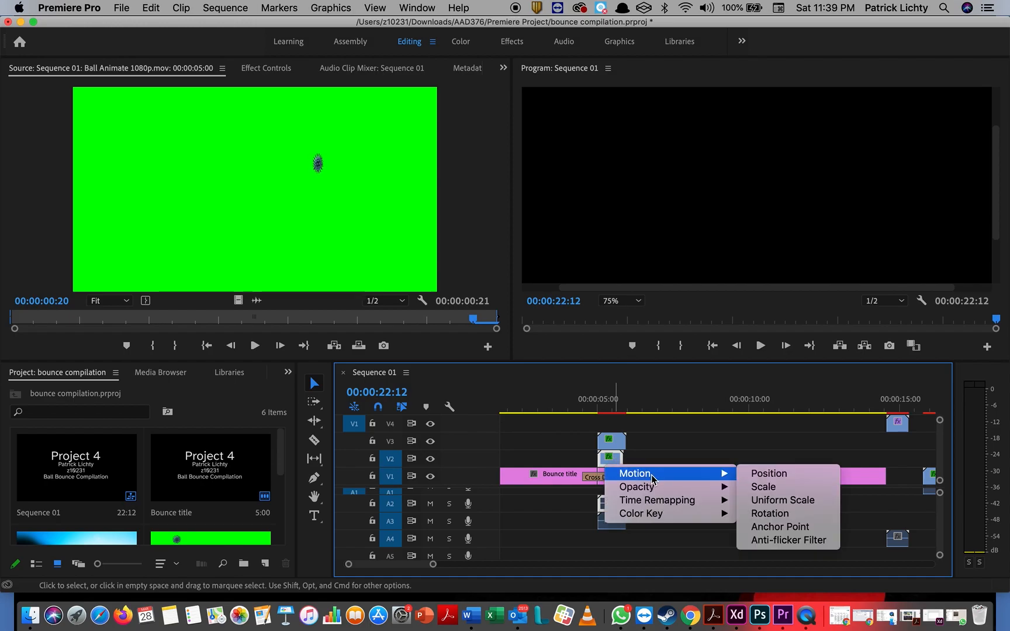
{"action": "left_click", "coordinate": [609, 460]}
{"action": "left_click", "coordinate": [607, 458], "text": "shift"}
{"action": "left_click", "coordinate": [607, 458], "text": "shift"}
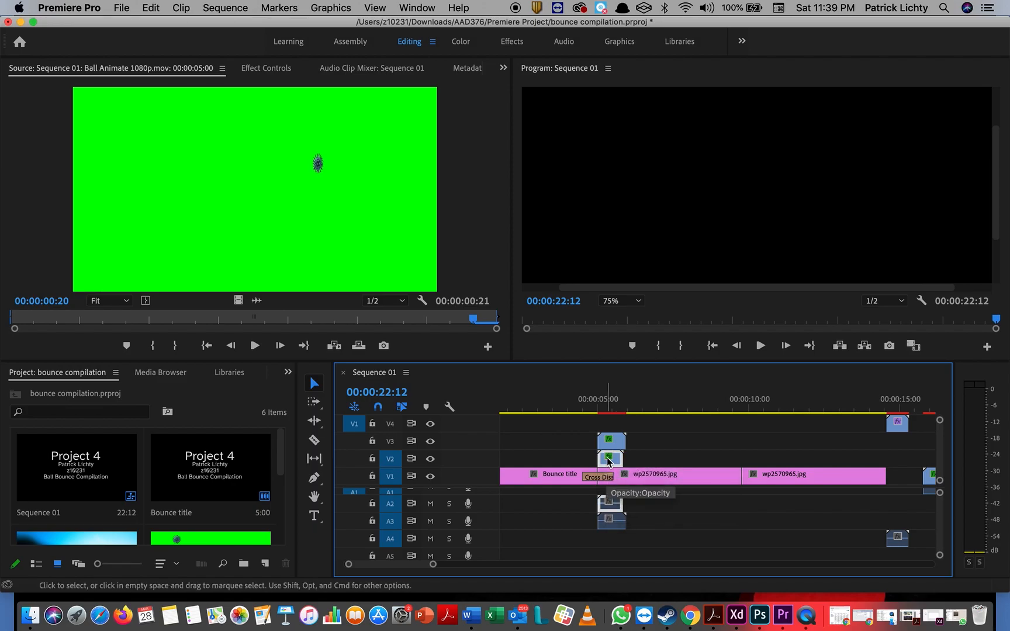
{"action": "left_click", "coordinate": [608, 461]}
{"action": "left_click", "coordinate": [609, 461]}
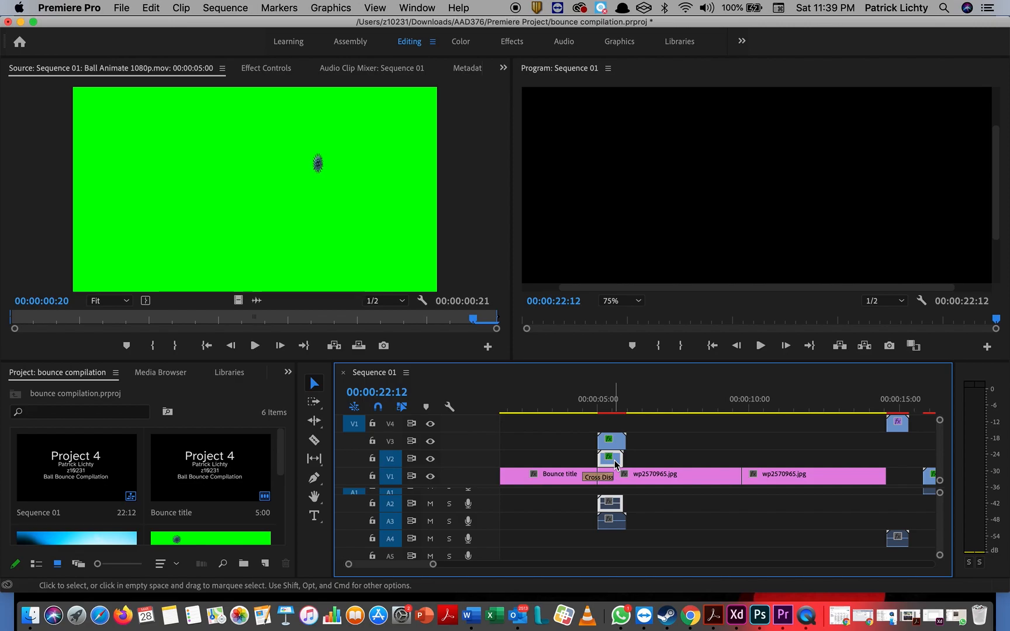
Step: Show Time Remapping > Speed on the V2 ball clip in the timeline
{"action": "left_click", "coordinate": [658, 522]}
{"action": "left_click", "coordinate": [616, 462]}
{"action": "left_click", "coordinate": [614, 455]}
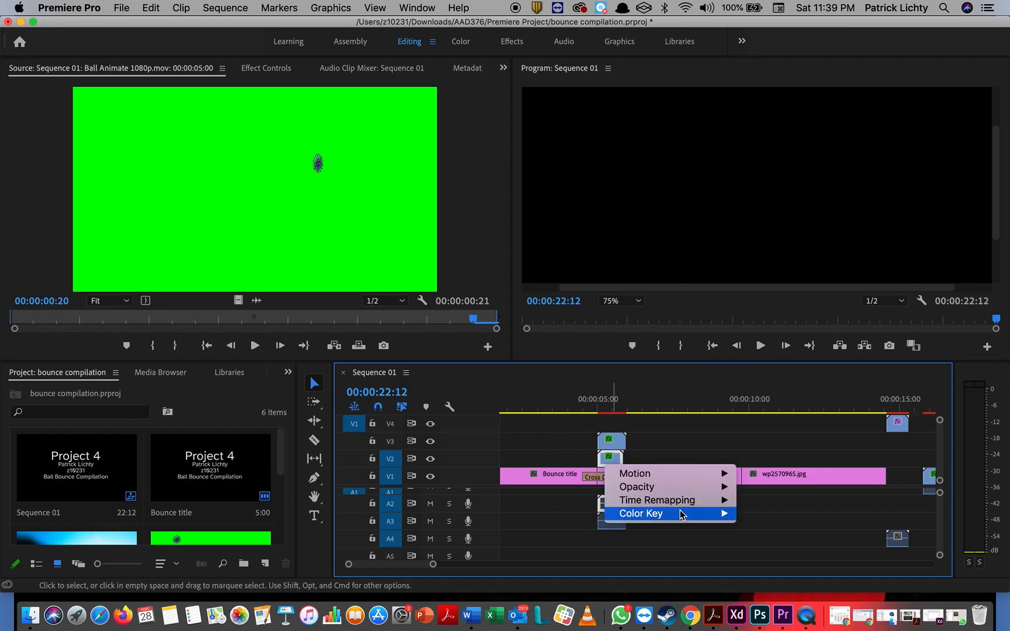
{"action": "mouse_move", "coordinate": [679, 513]}
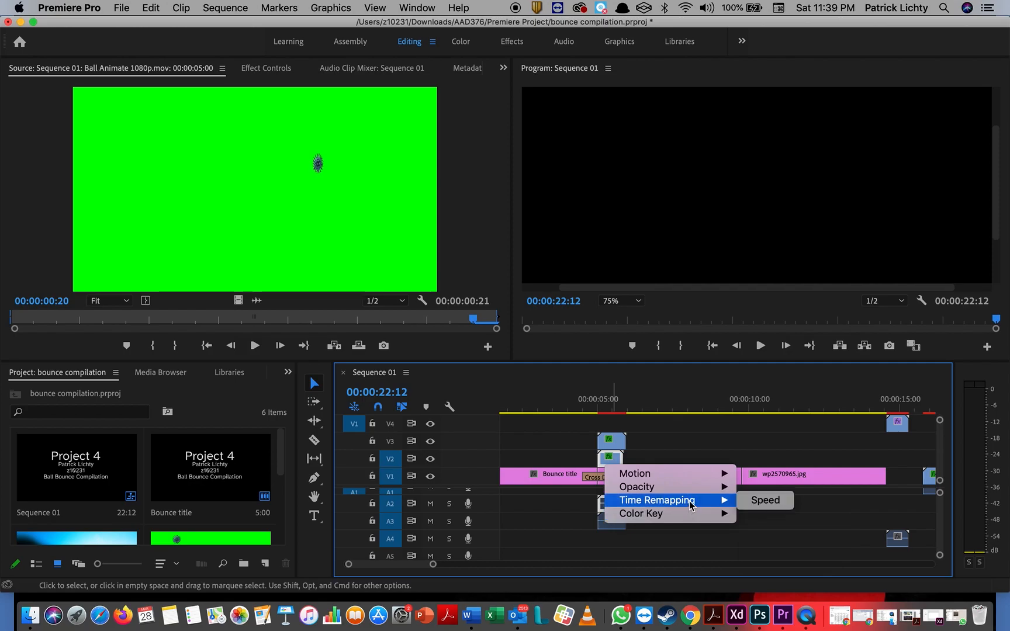
{"action": "left_click", "coordinate": [751, 501]}
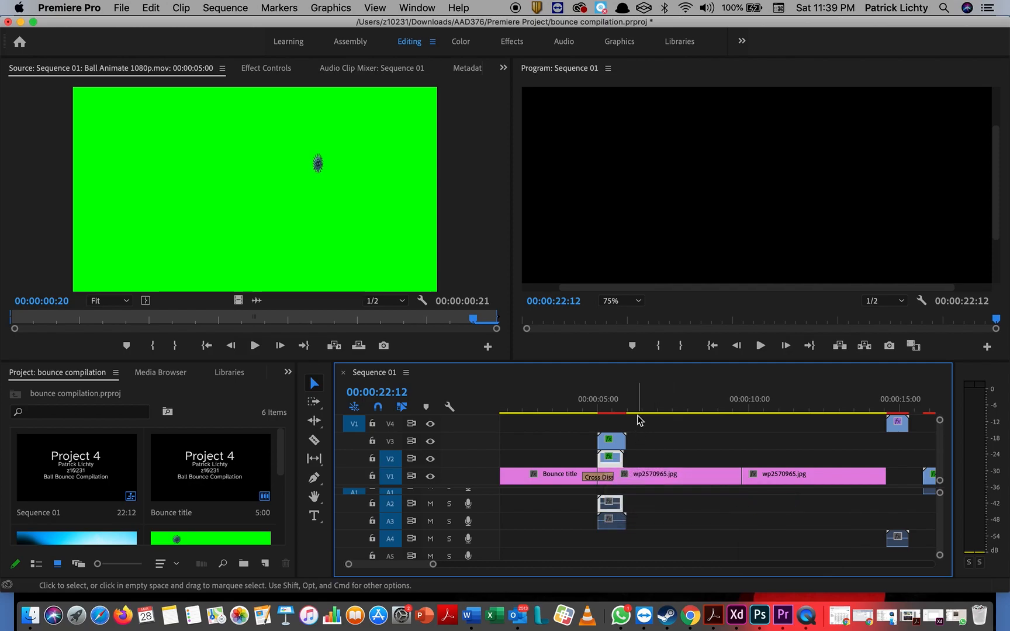
Step: Extend the ball clip's end by about one frame
{"action": "left_click_drag", "start_coordinate": [620, 459], "coordinate": [633, 457]}
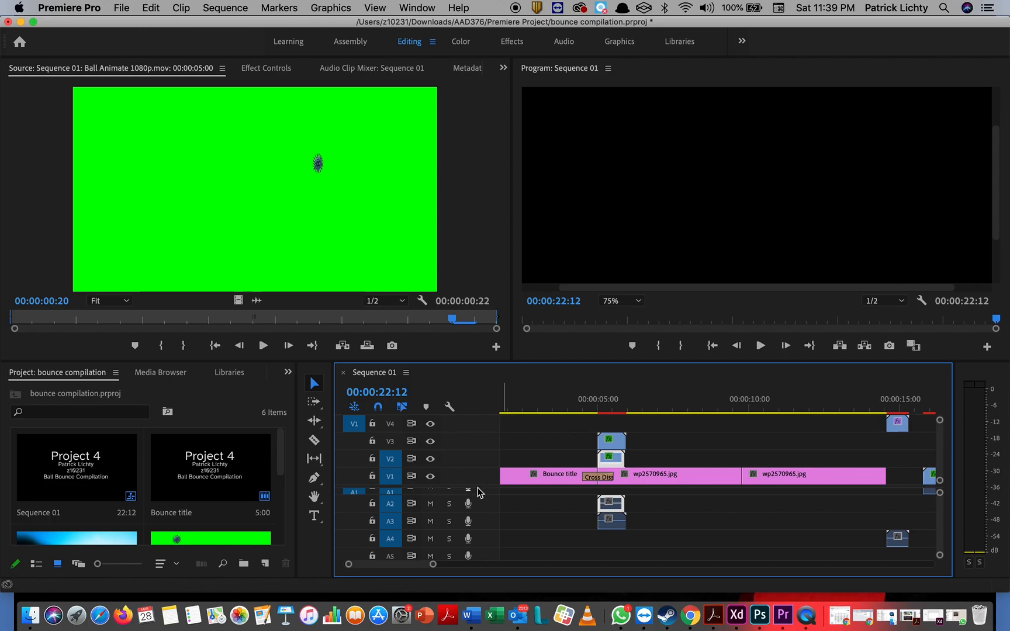
{"action": "scroll", "coordinate": [205, 478], "scroll_direction": "down", "scroll_amount": 3}
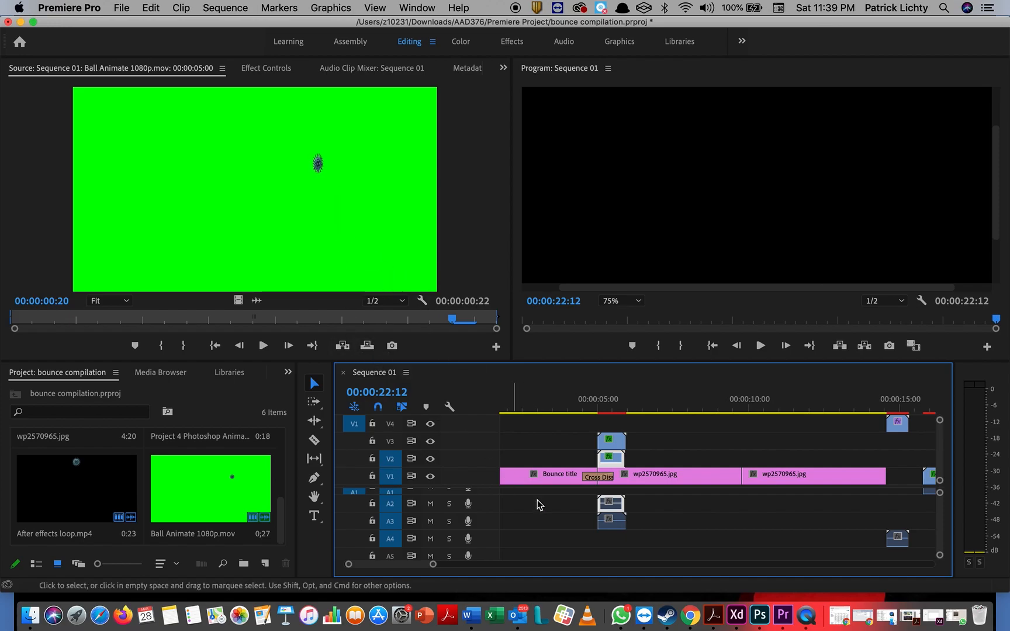
{"action": "left_click", "coordinate": [611, 461]}
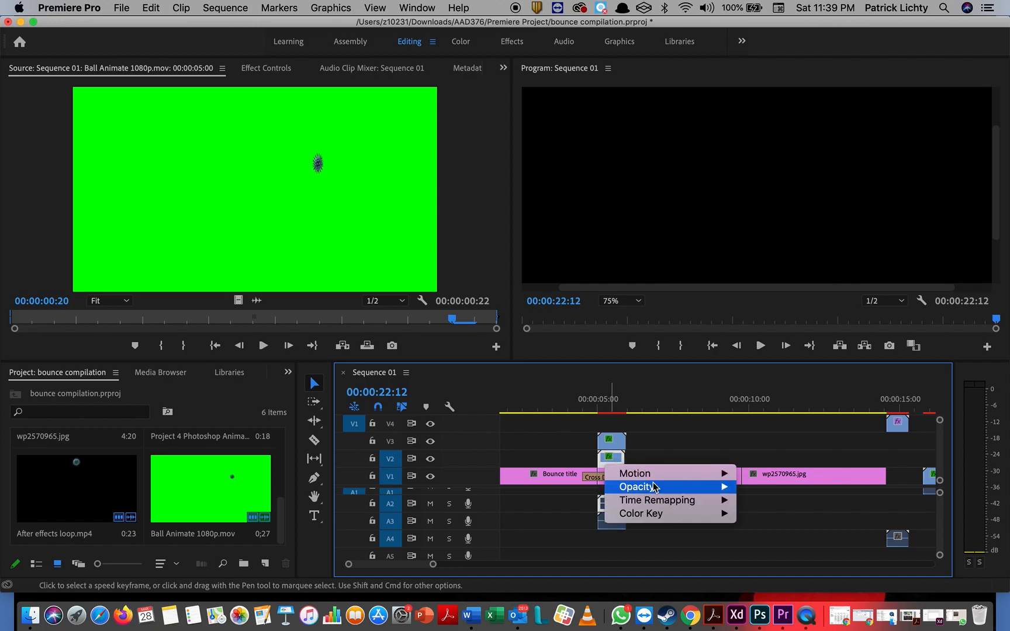
{"action": "left_click", "coordinate": [616, 554]}
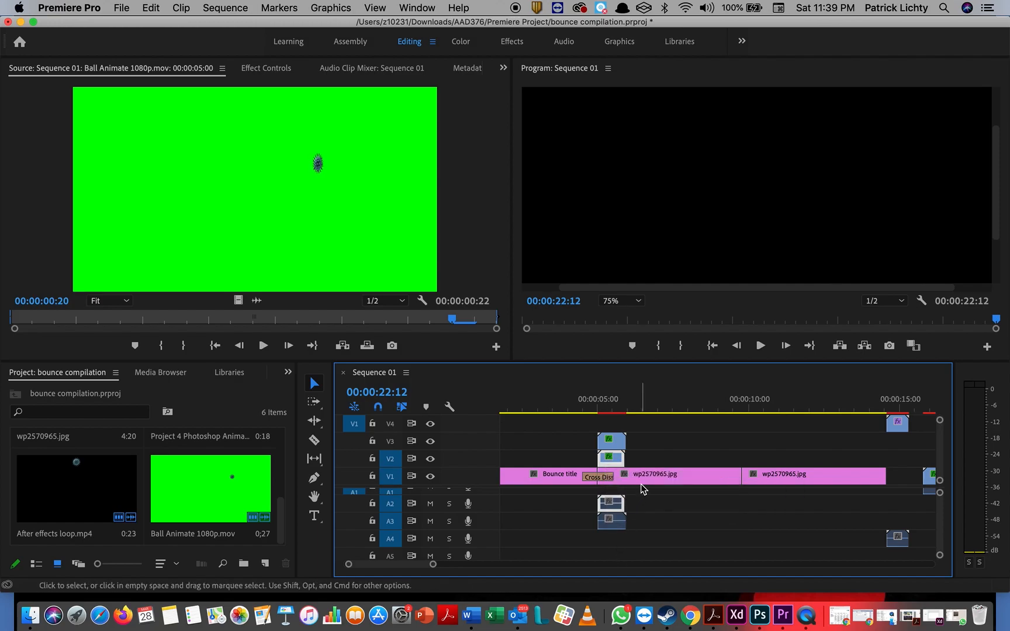
Step: Set the V2 ball clip's duration to 00:00:00:23 (95.65% speed) with Optical Flow interpolation
{"action": "right_click", "coordinate": [649, 480]}
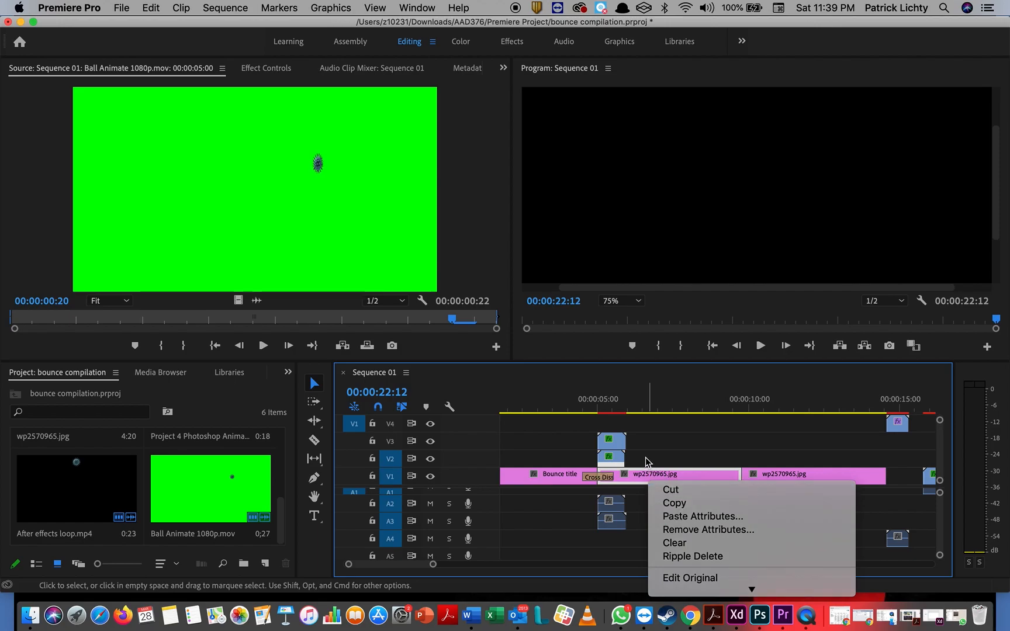
{"action": "left_click", "coordinate": [647, 460]}
{"action": "right_click", "coordinate": [619, 460]}
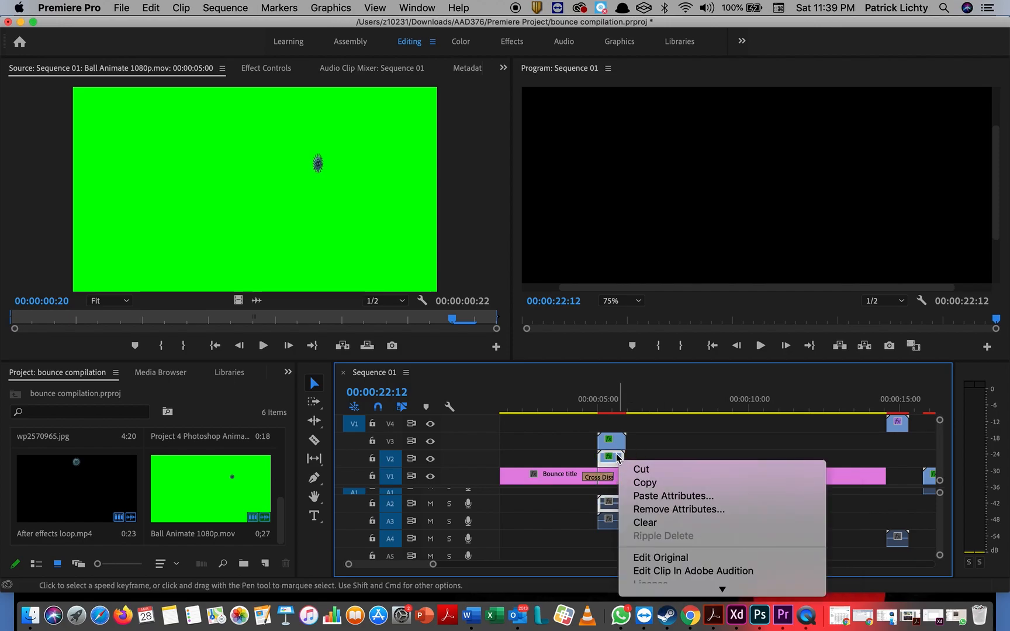
{"action": "scroll", "coordinate": [654, 510], "scroll_direction": "down", "scroll_amount": 5}
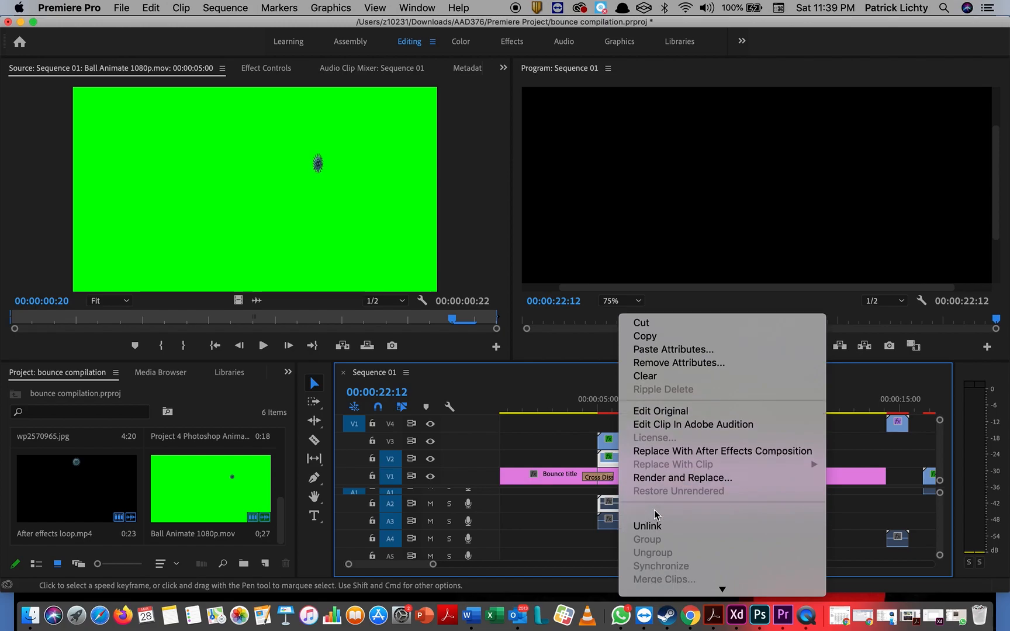
{"action": "scroll", "coordinate": [654, 513], "scroll_direction": "down", "scroll_amount": 3}
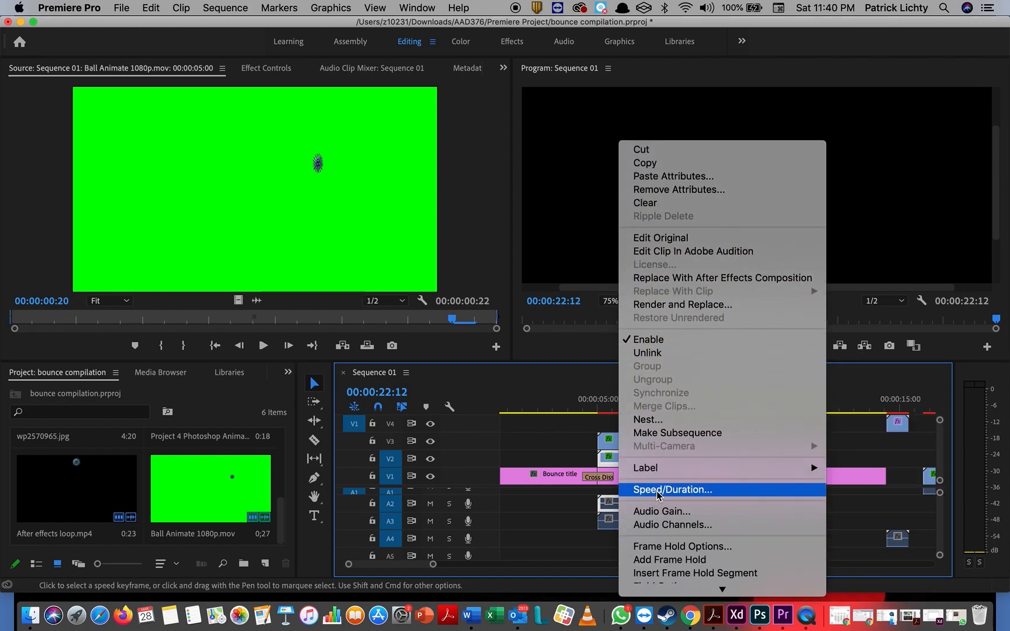
{"action": "left_click", "coordinate": [659, 490]}
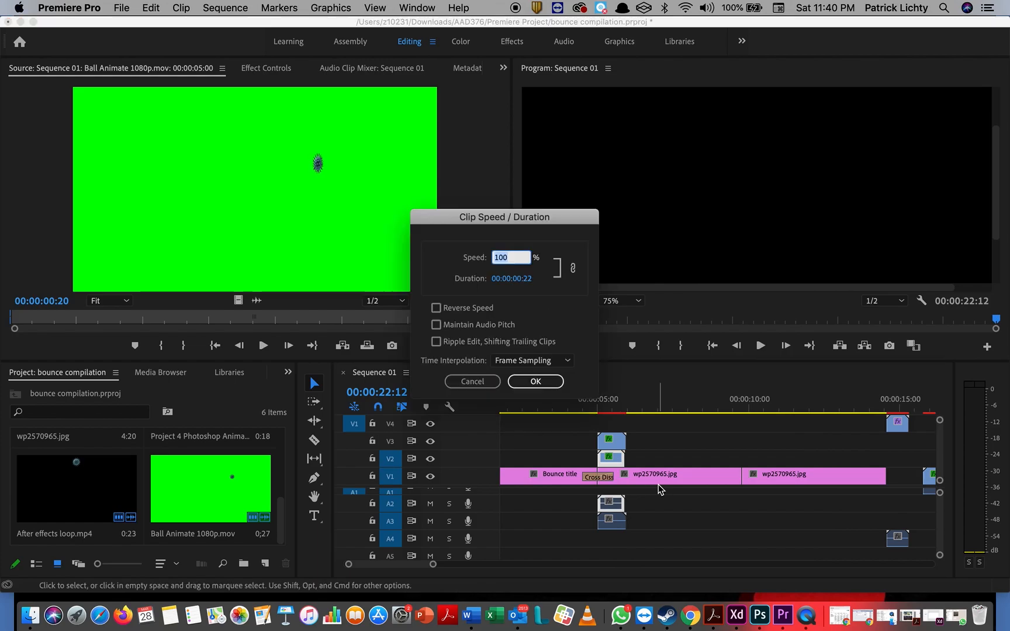
{"action": "left_click", "coordinate": [533, 279]}
{"action": "left_click", "coordinate": [533, 279]}
{"action": "type", "text": "3"}
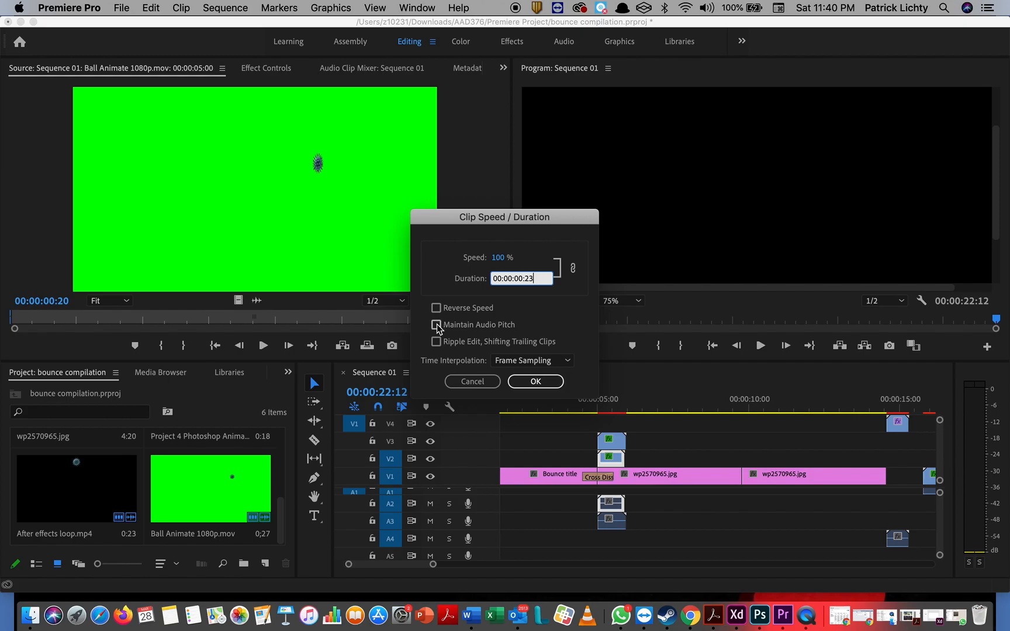
{"action": "left_click", "coordinate": [570, 364]}
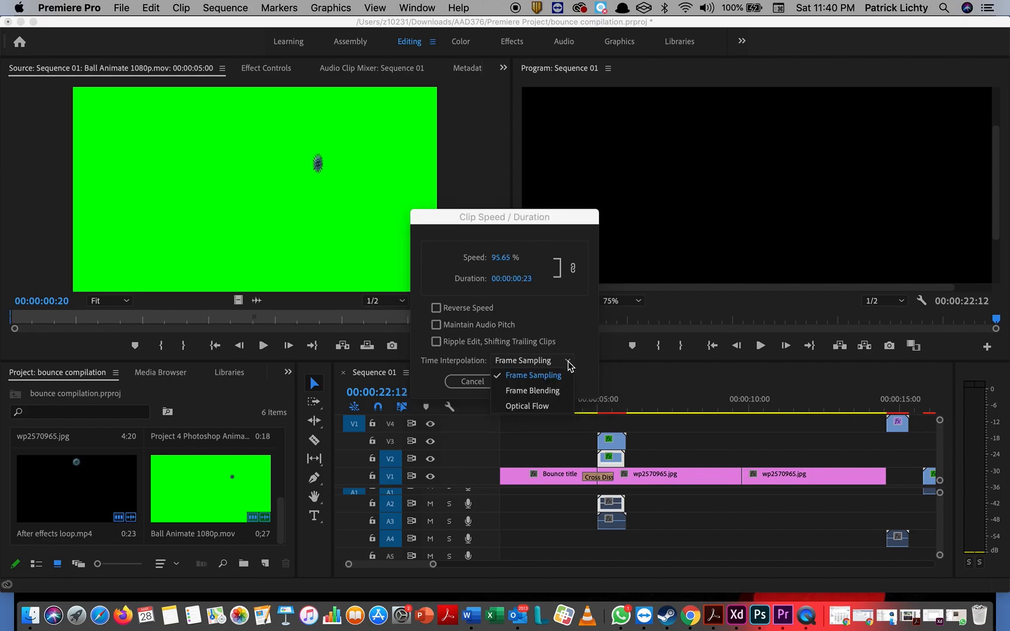
{"action": "left_click", "coordinate": [544, 408]}
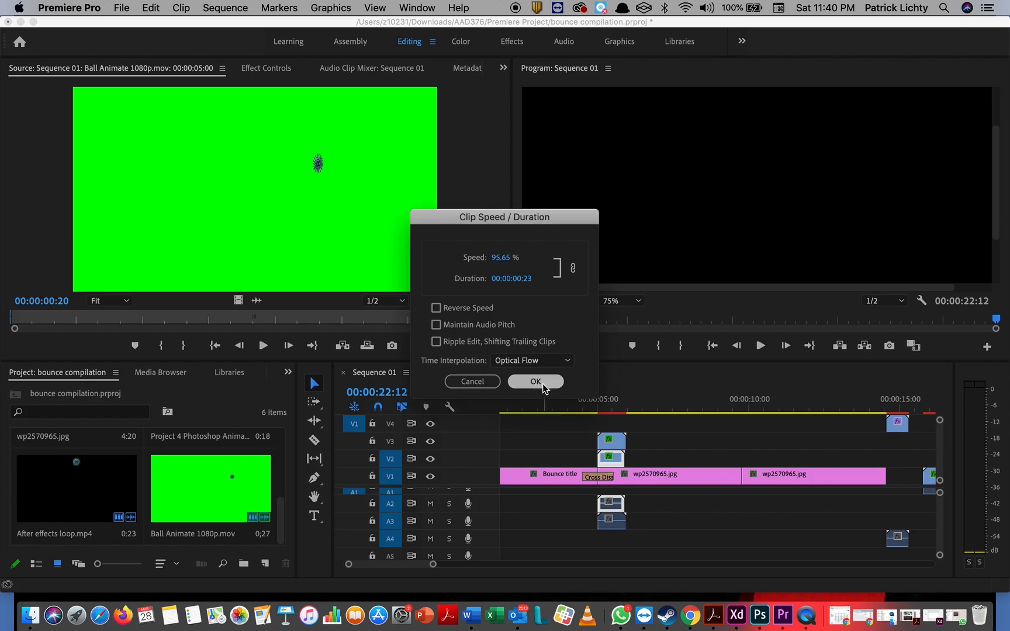
{"action": "left_click", "coordinate": [535, 382]}
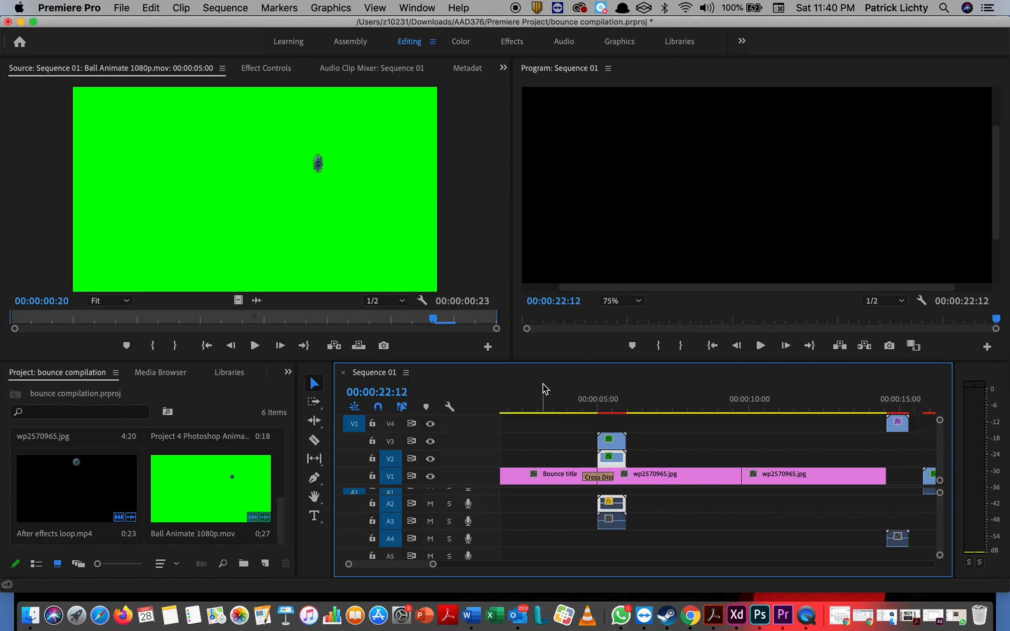
{"action": "scroll", "coordinate": [685, 458], "scroll_direction": "right", "scroll_amount": 5}
{"action": "left_click_drag", "start_coordinate": [737, 445], "coordinate": [968, 495]}
{"action": "key", "text": "Delete"}
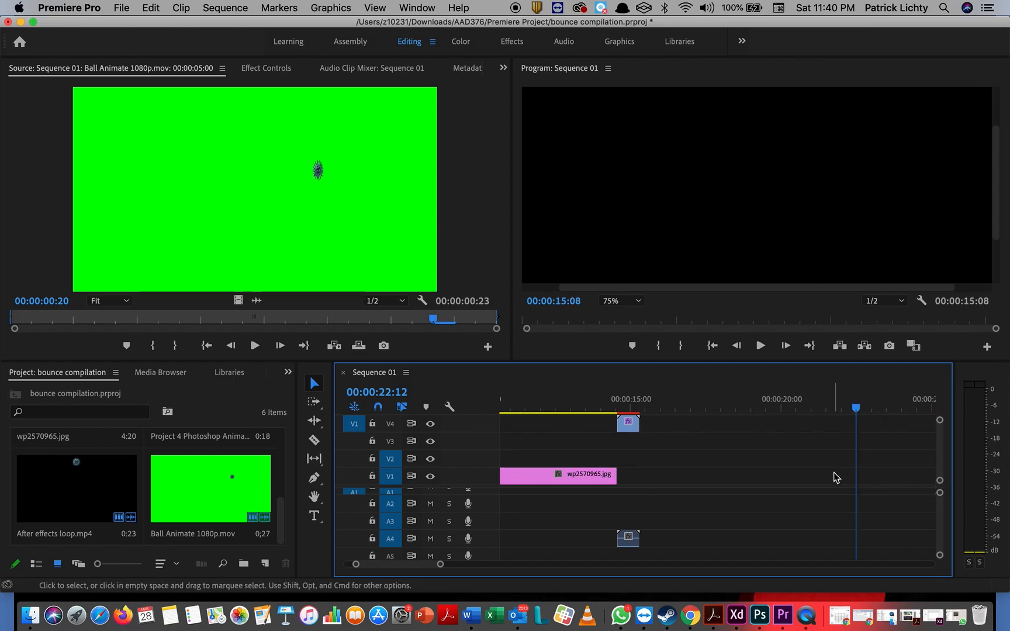
{"action": "key", "text": "super+z"}
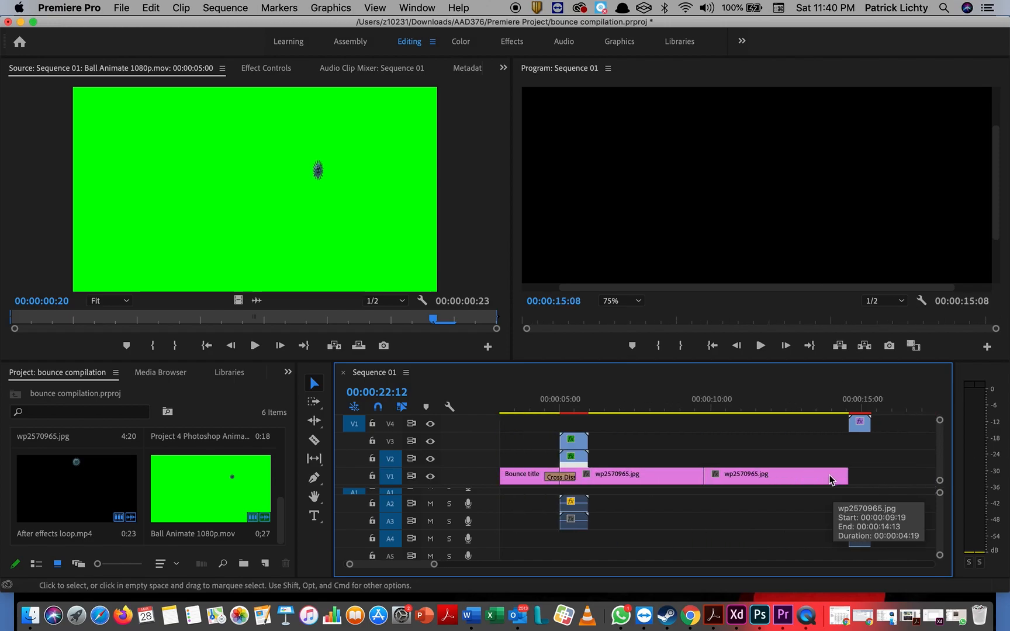
{"action": "left_click", "coordinate": [578, 464]}
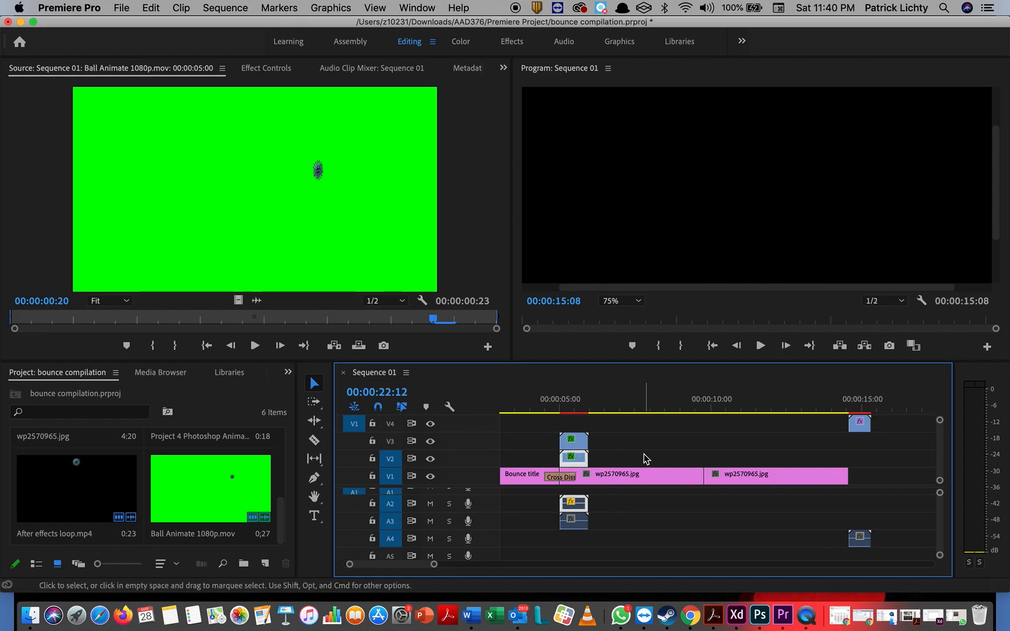
{"action": "mouse_move", "coordinate": [581, 402]}
{"action": "left_mouse_down"}
{"action": "mouse_move", "coordinate": [560, 407]}
{"action": "mouse_move", "coordinate": [590, 405]}
{"action": "left_mouse_up"}
{"action": "mouse_move", "coordinate": [586, 409]}
{"action": "left_mouse_down"}
{"action": "mouse_move", "coordinate": [556, 413]}
{"action": "mouse_move", "coordinate": [604, 411]}
{"action": "left_mouse_up"}
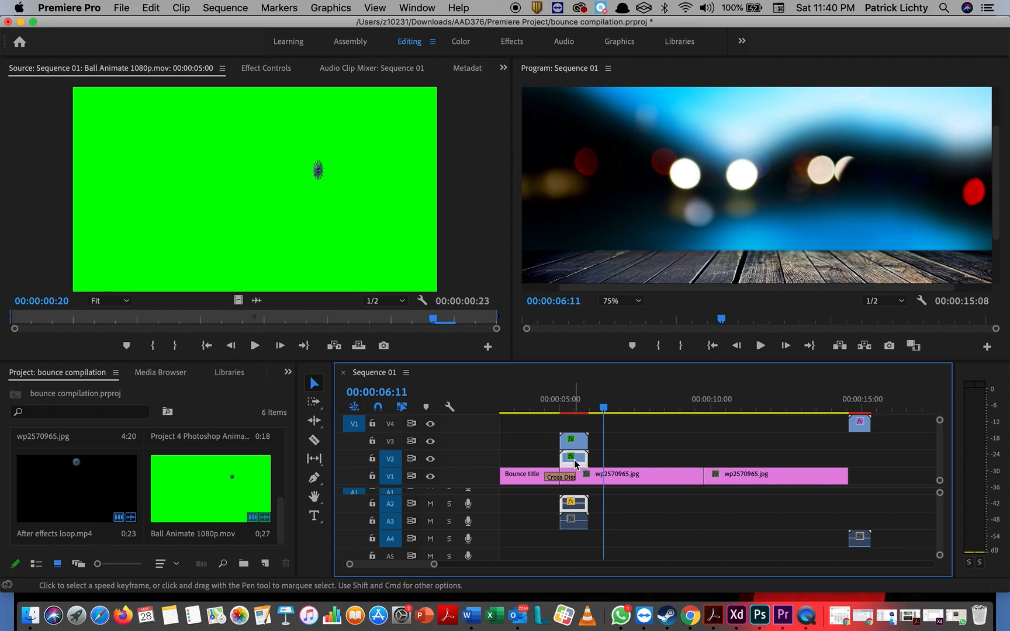
{"action": "scroll", "coordinate": [746, 418], "scroll_direction": "right", "scroll_amount": 5}
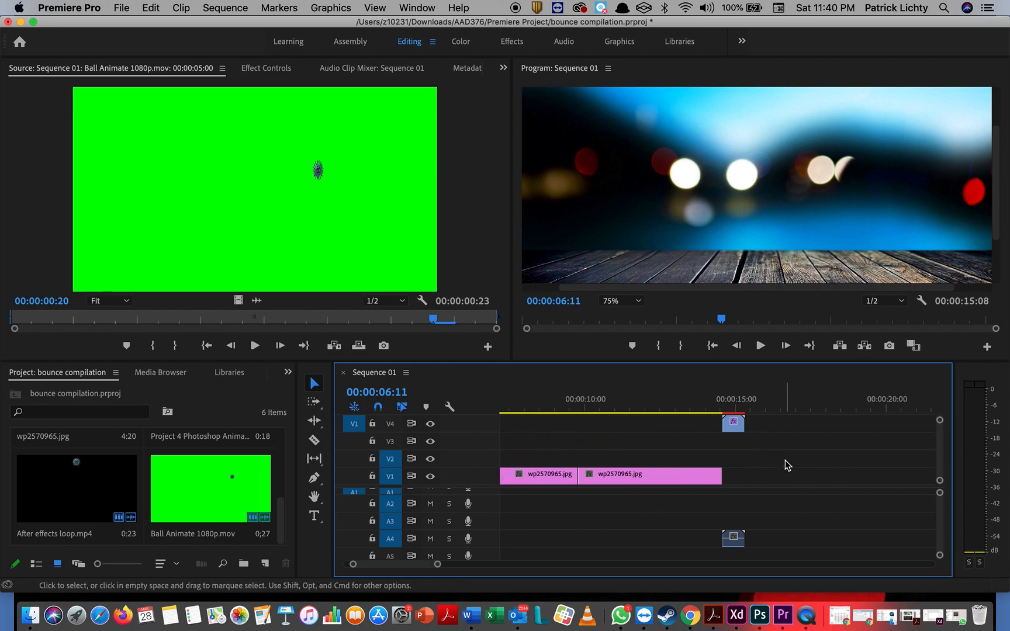
Step: Paste ten copies of the 23-frame ball clip at 00:00:16:14, then move the run up to V2 toward the start
{"action": "left_click", "coordinate": [784, 407]}
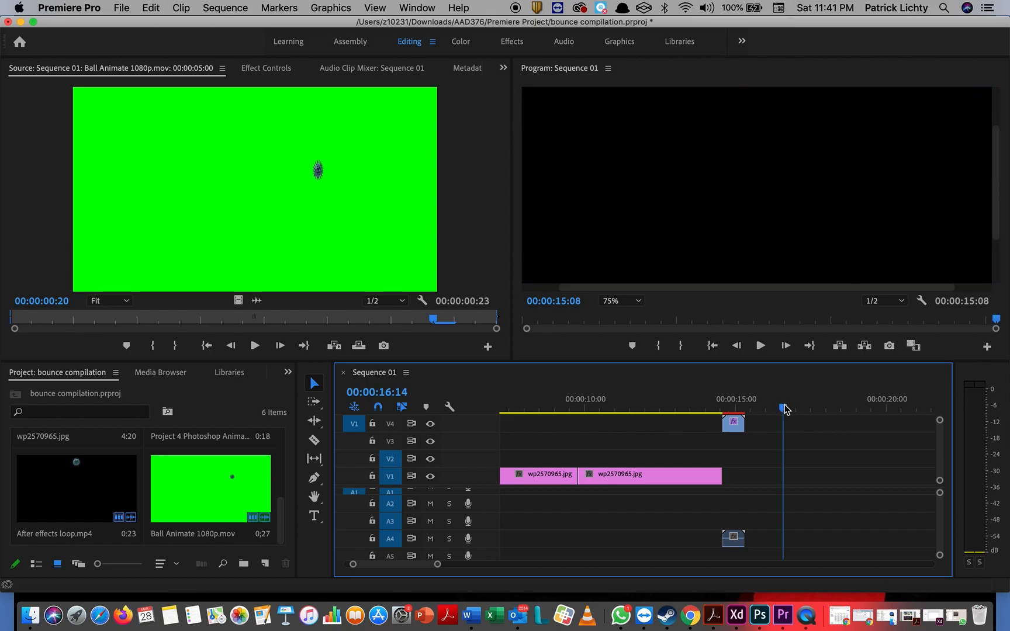
{"action": "key", "text": "period"}
{"action": "key", "text": "period"}
{"action": "key", "text": "period"}
{"action": "key", "text": "period"}
{"action": "key", "text": "period"}
{"action": "key", "text": "period"}
{"action": "key", "text": "period"}
{"action": "key", "text": "period"}
{"action": "key", "text": "period"}
{"action": "key", "text": "period"}
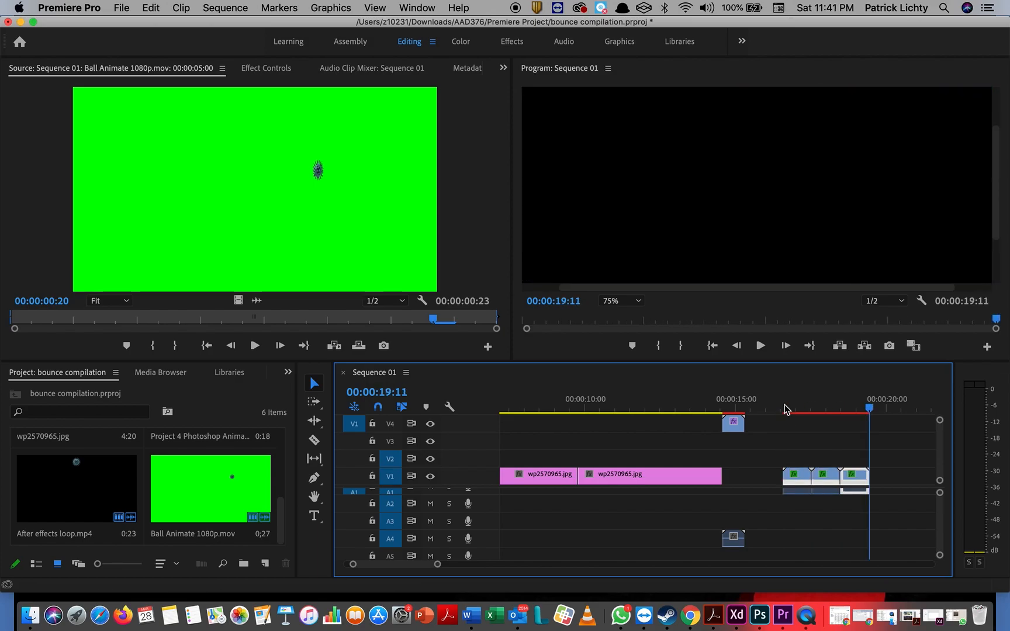
{"action": "key", "text": "period"}
{"action": "key", "text": "period"}
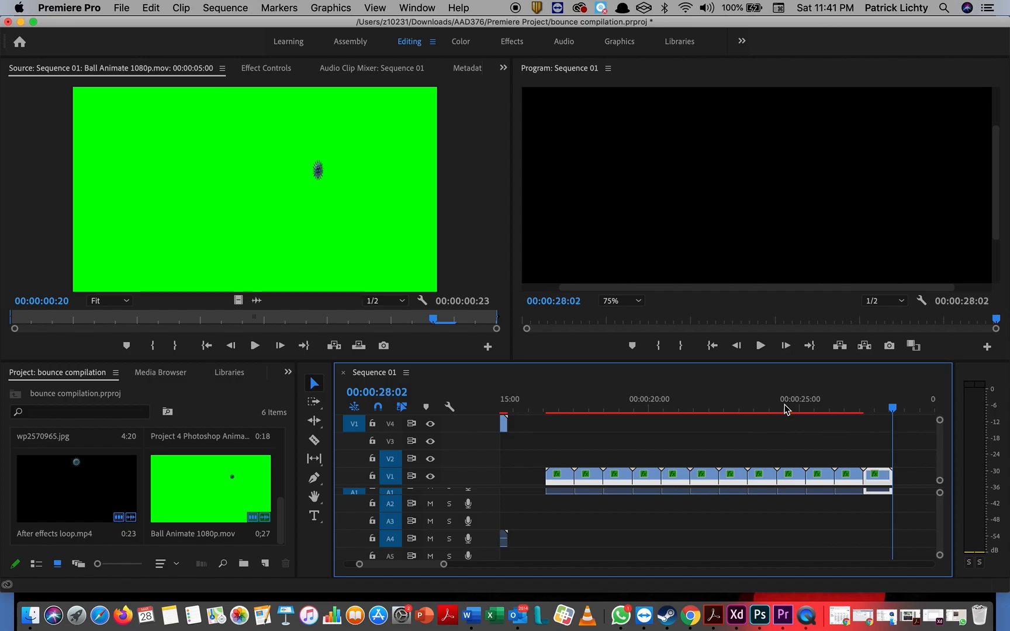
{"action": "left_click_drag", "start_coordinate": [535, 454], "coordinate": [911, 481]}
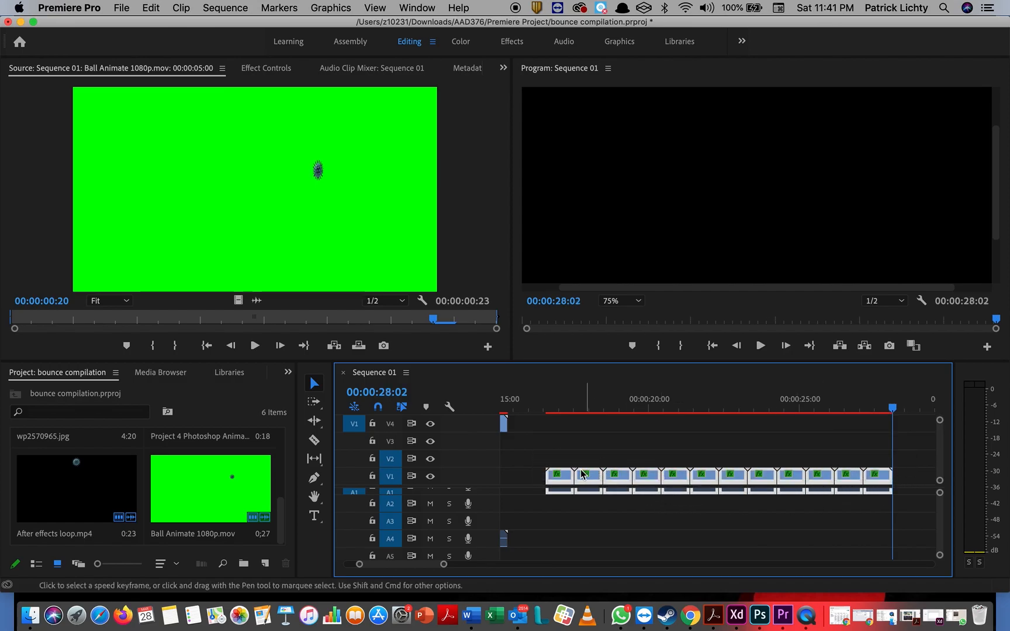
{"action": "left_click_drag", "start_coordinate": [566, 478], "coordinate": [565, 463]}
{"action": "scroll", "coordinate": [565, 463], "scroll_direction": "left", "scroll_amount": 5}
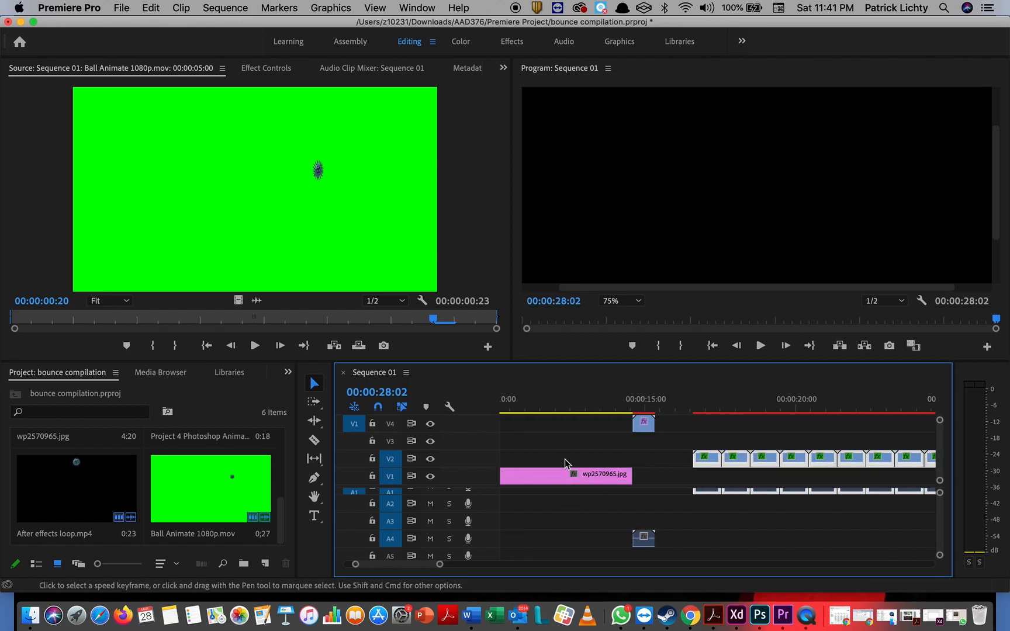
{"action": "left_click_drag", "start_coordinate": [696, 463], "coordinate": [608, 463]}
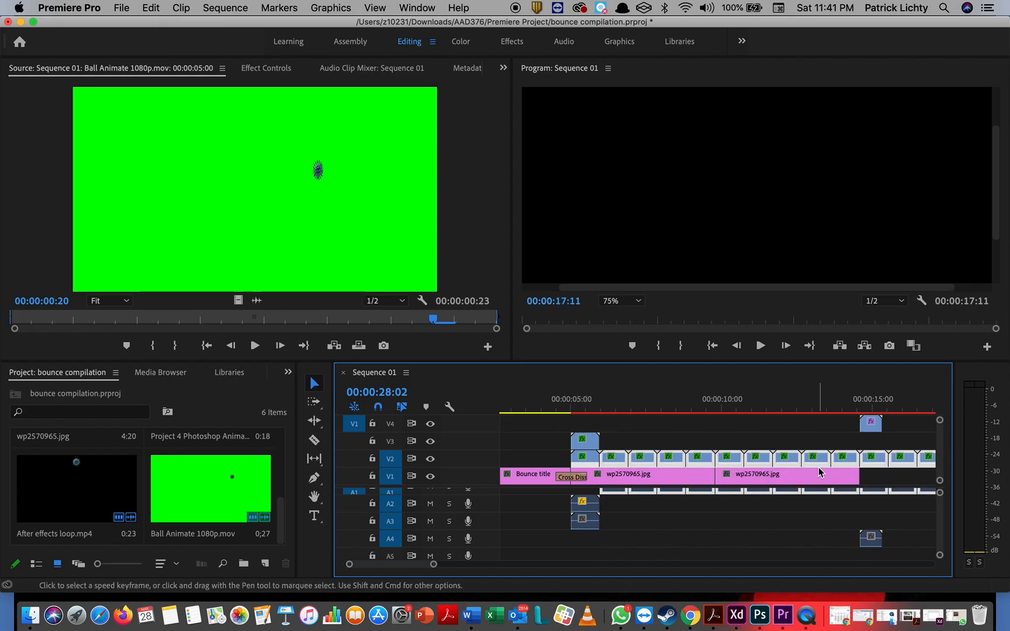
{"action": "scroll", "coordinate": [814, 478], "scroll_direction": "right", "scroll_amount": 2}
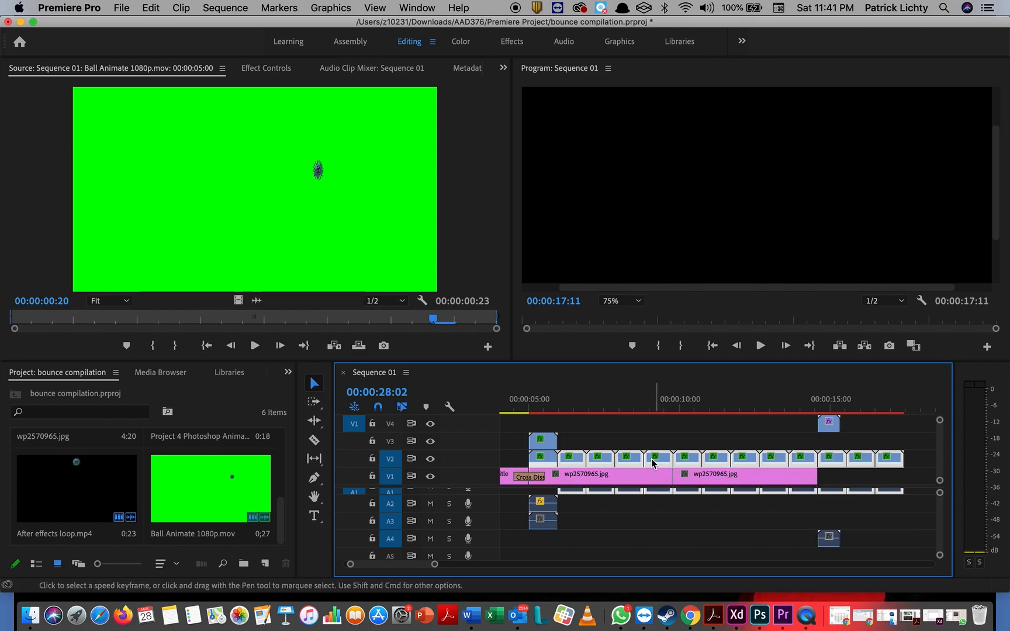
Step: Select the V3 ball clip with its audio and paste two sets of copies at 00:00:18:21
{"action": "left_click", "coordinate": [544, 413]}
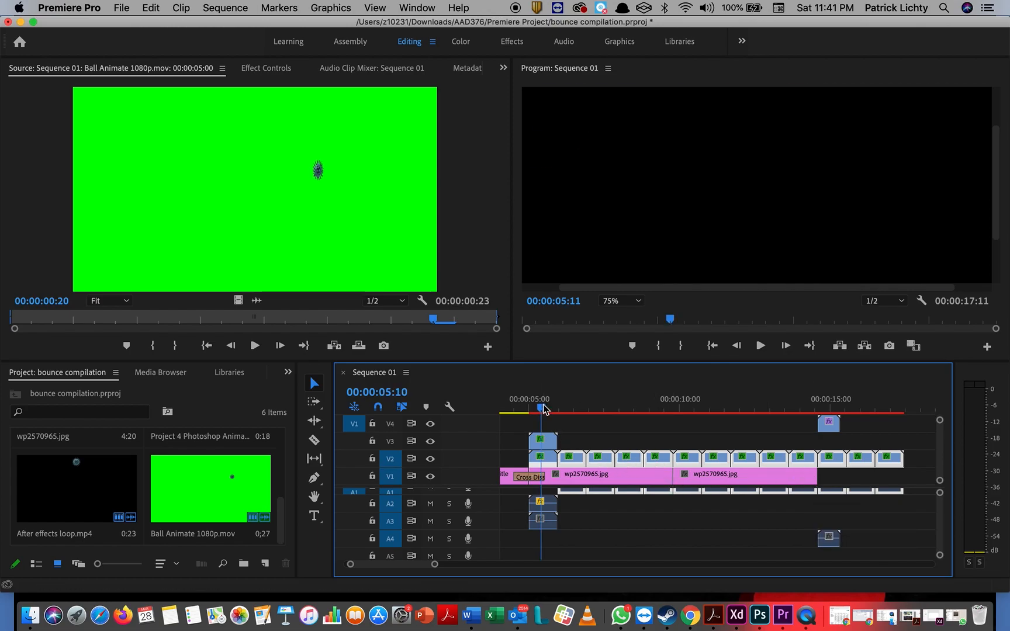
{"action": "left_click", "coordinate": [548, 445]}
{"action": "left_click", "coordinate": [546, 448]}
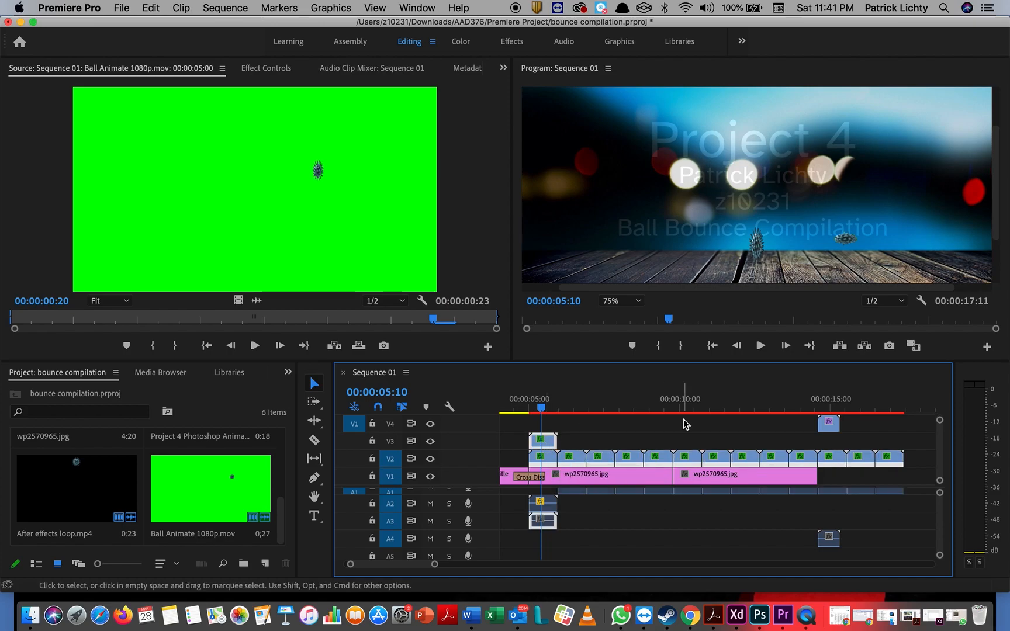
{"action": "scroll", "coordinate": [678, 422], "scroll_direction": "right", "scroll_amount": 5}
{"action": "left_click", "coordinate": [737, 408]}
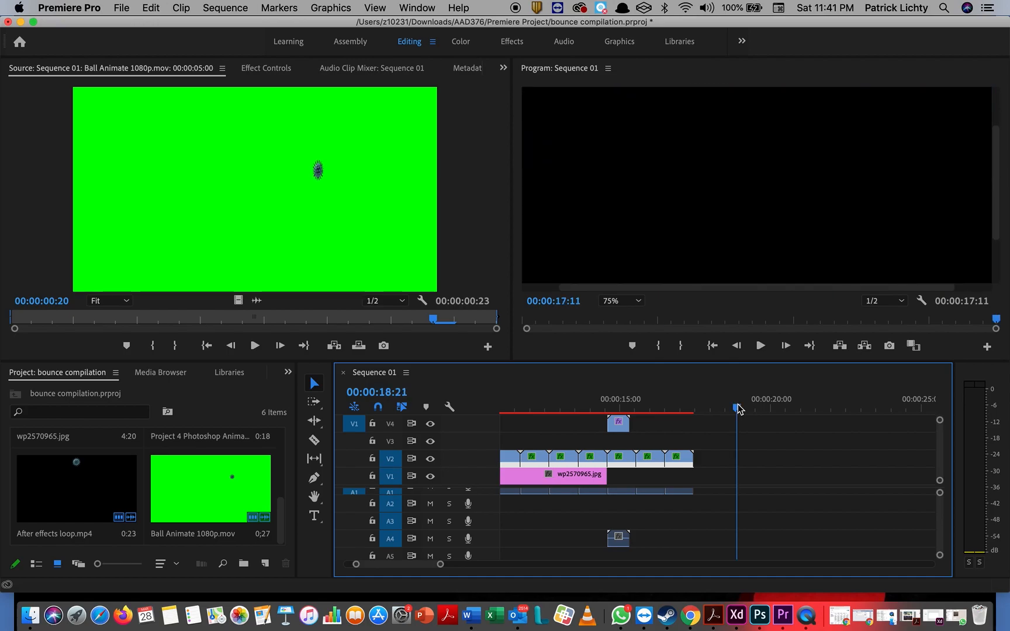
{"action": "key", "text": "super+v"}
{"action": "key", "text": "super+v"}
{"action": "key", "text": "super+v"}
{"action": "key", "text": "super+v"}
{"action": "key", "text": "super+v"}
{"action": "key", "text": "super+v"}
{"action": "key", "text": "super+v"}
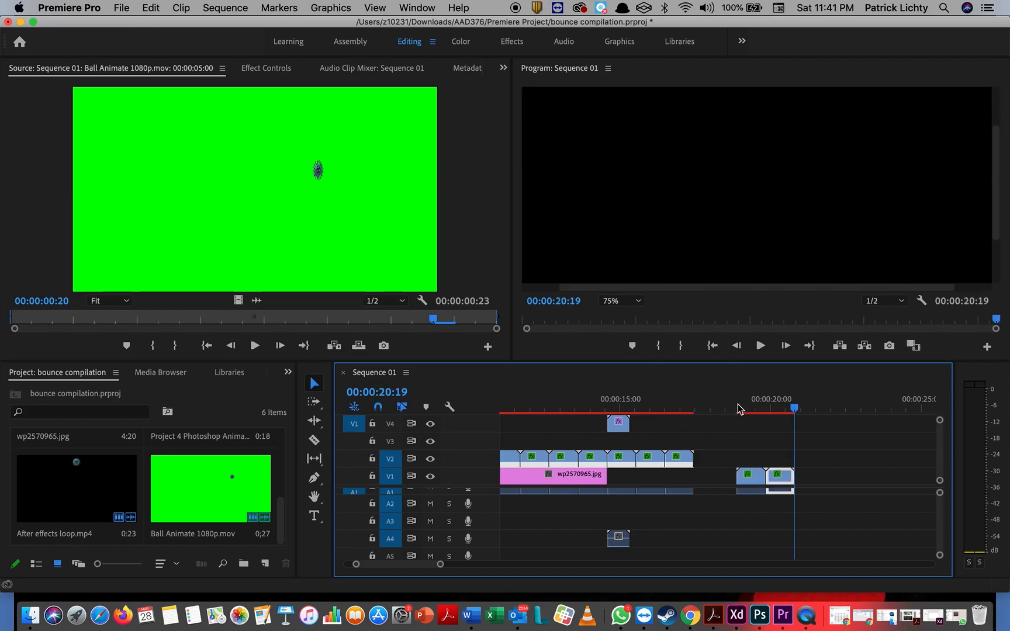
{"action": "key", "text": "super+v"}
{"action": "key", "text": "super+v"}
{"action": "key", "text": "super+v"}
{"action": "key", "text": "super+v"}
{"action": "key", "text": "super+v"}
{"action": "key", "text": "super+v"}
{"action": "key", "text": "super+v"}
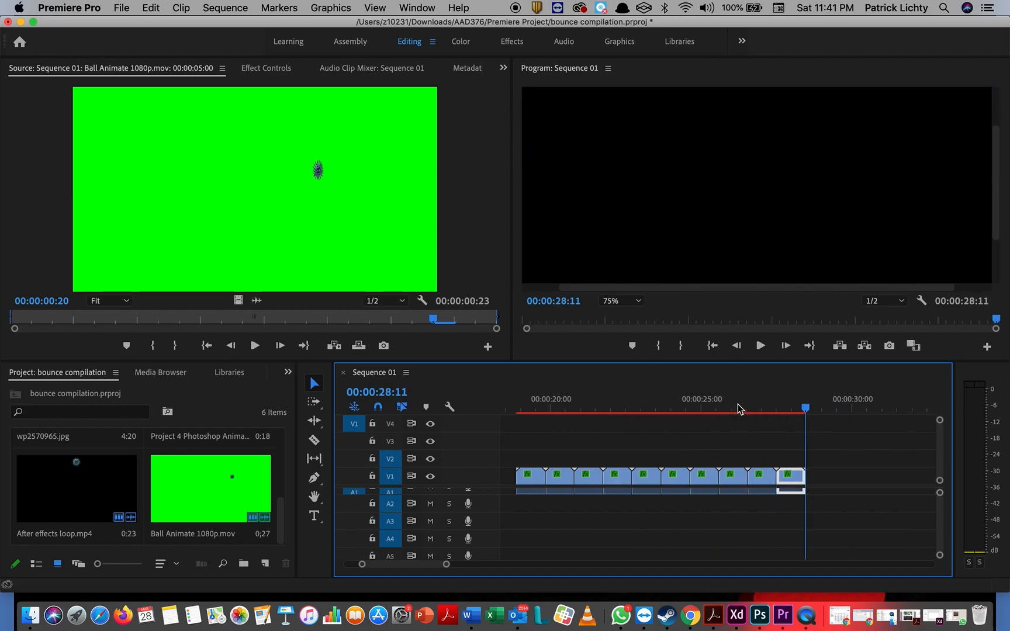
Step: Move the pasted clips up onto V3 and slide them earlier to align with the ball clips
{"action": "scroll", "coordinate": [645, 443], "scroll_direction": "left", "scroll_amount": 5}
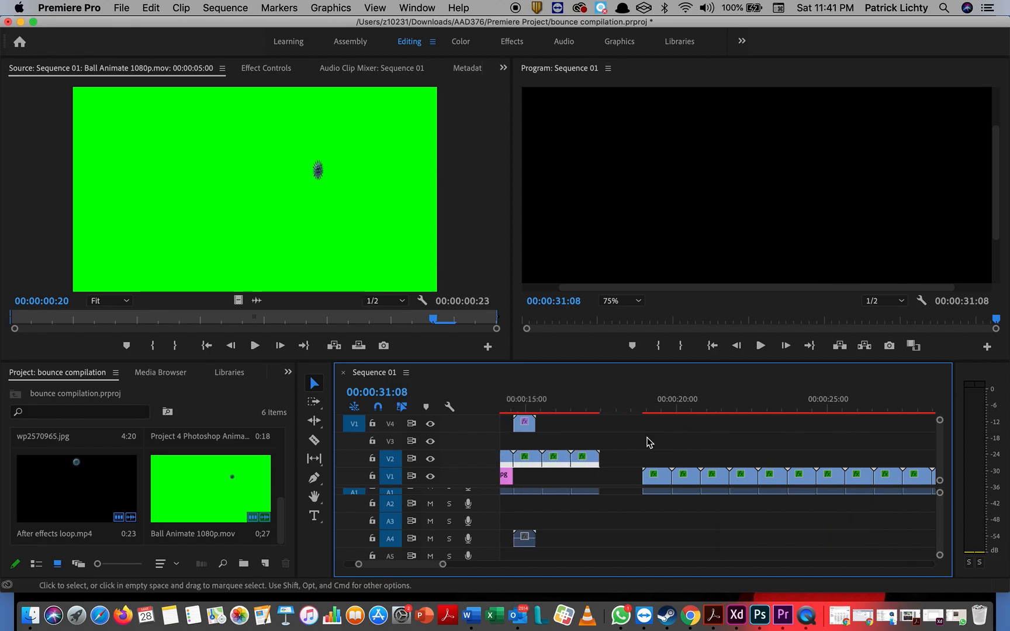
{"action": "left_click_drag", "start_coordinate": [642, 448], "coordinate": [886, 509]}
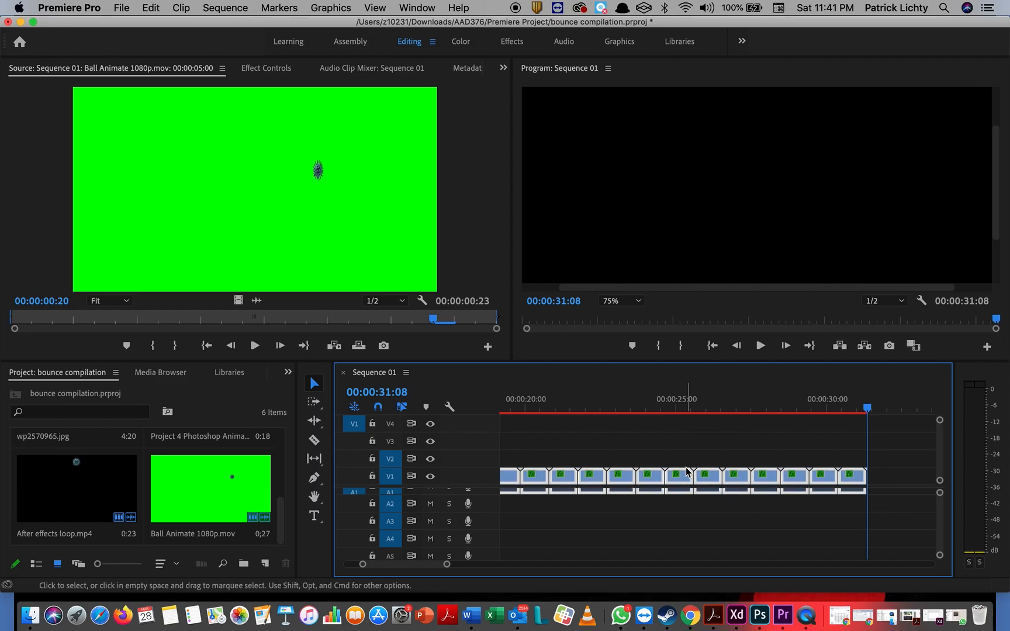
{"action": "left_click_drag", "start_coordinate": [674, 482], "coordinate": [672, 444]}
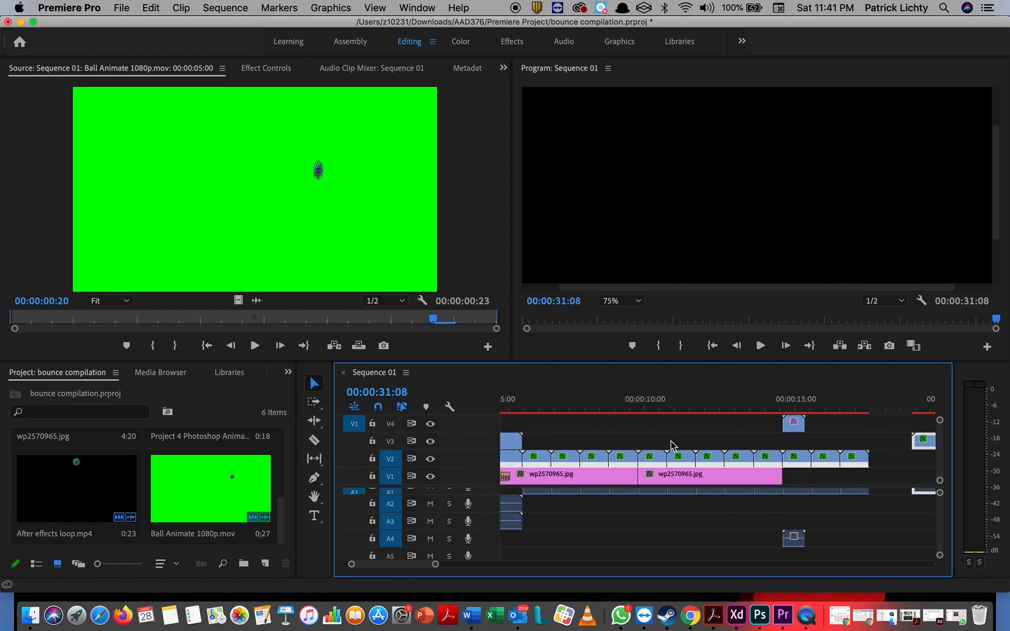
{"action": "scroll", "coordinate": [670, 444], "scroll_direction": "right", "scroll_amount": 3}
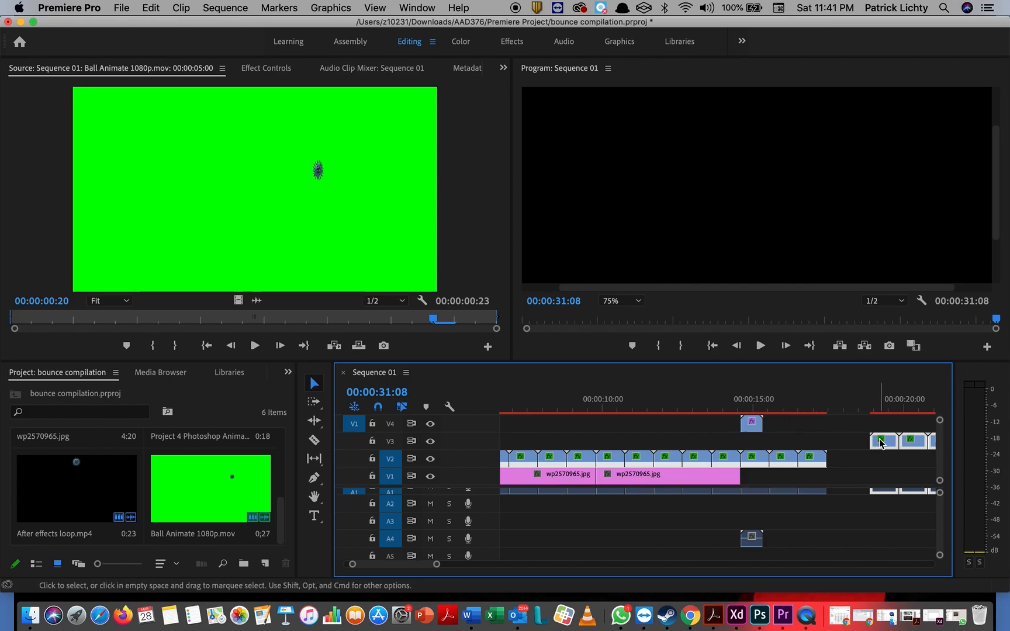
{"action": "left_click_drag", "start_coordinate": [873, 443], "coordinate": [533, 442]}
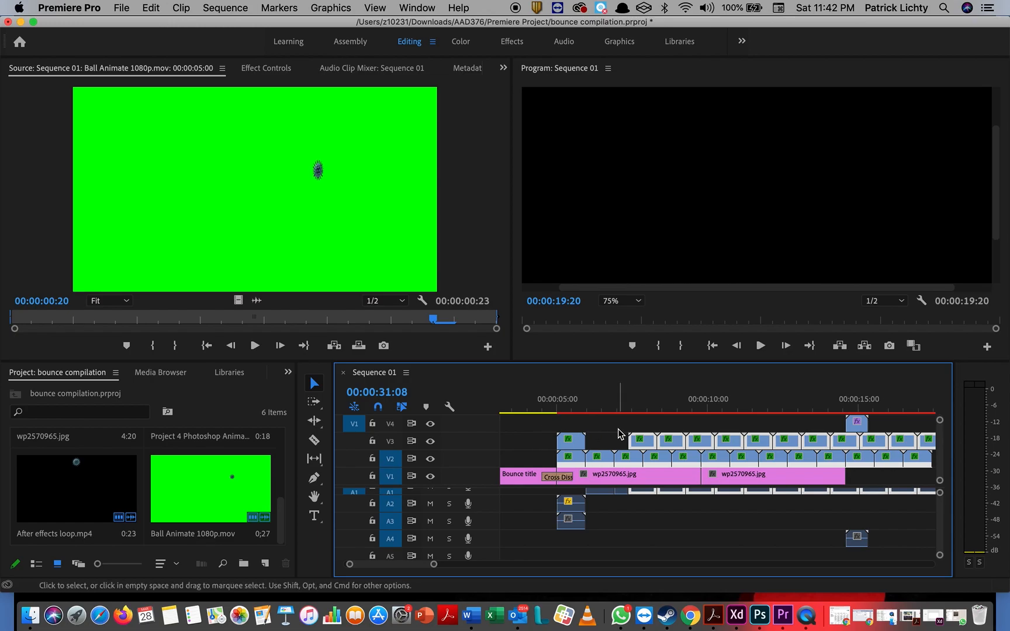
{"action": "left_click_drag", "start_coordinate": [641, 441], "coordinate": [596, 449]}
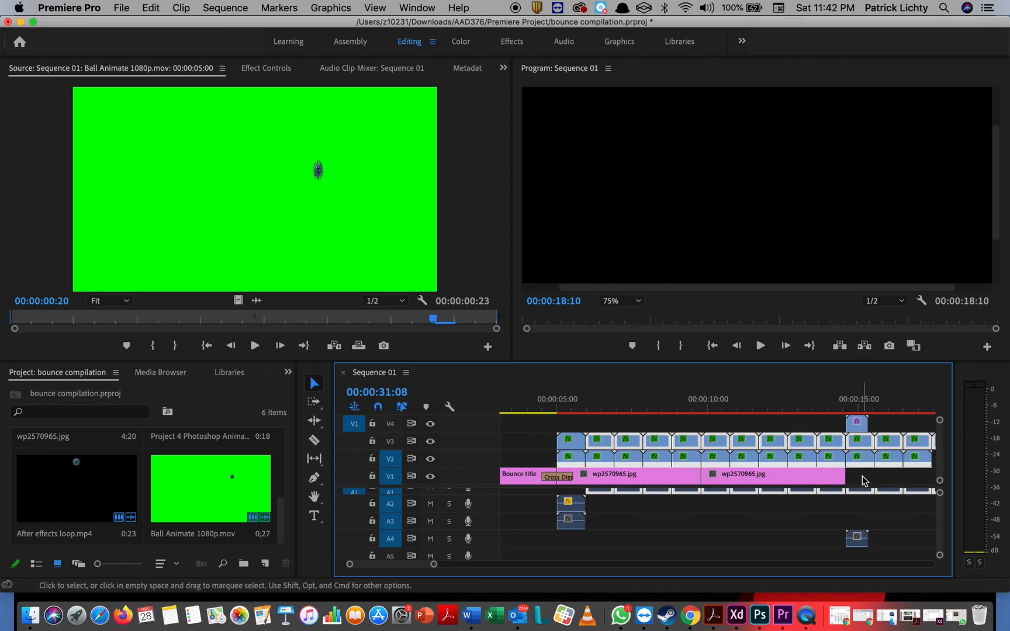
Step: Select the second background image on V1 and set the playhead to 00:00:19:20
{"action": "scroll", "coordinate": [772, 466], "scroll_direction": "right", "scroll_amount": 5}
{"action": "left_click", "coordinate": [701, 480]}
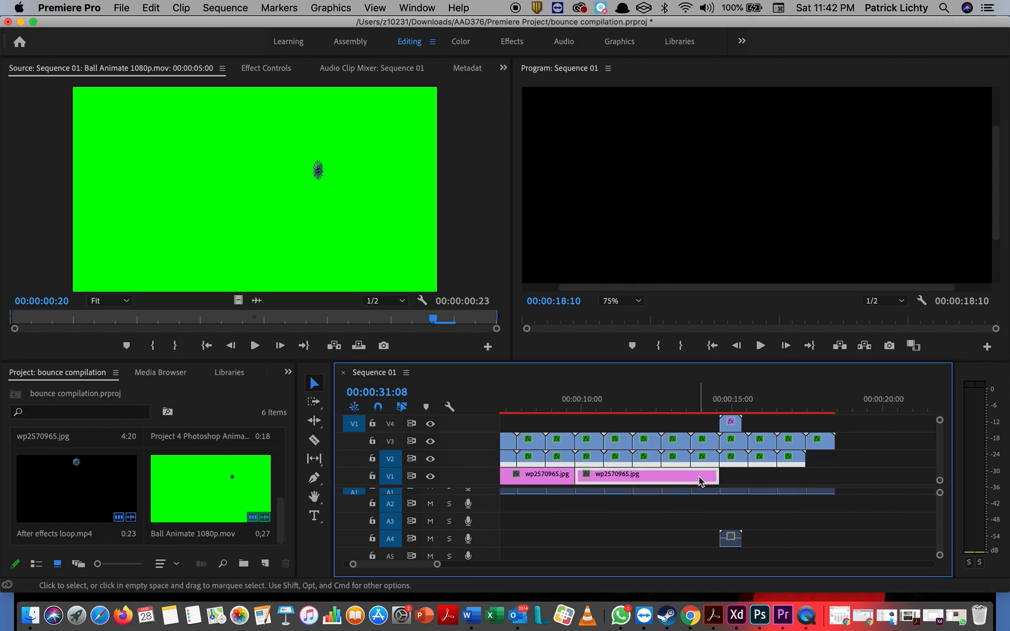
{"action": "left_click_drag", "start_coordinate": [701, 479], "coordinate": [699, 481]}
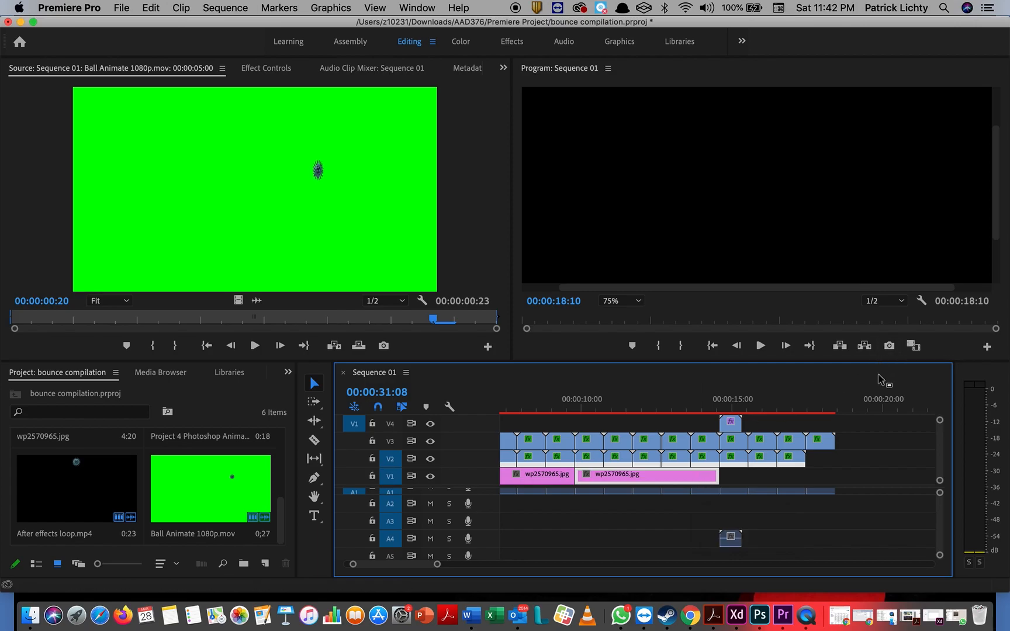
{"action": "left_click", "coordinate": [878, 403]}
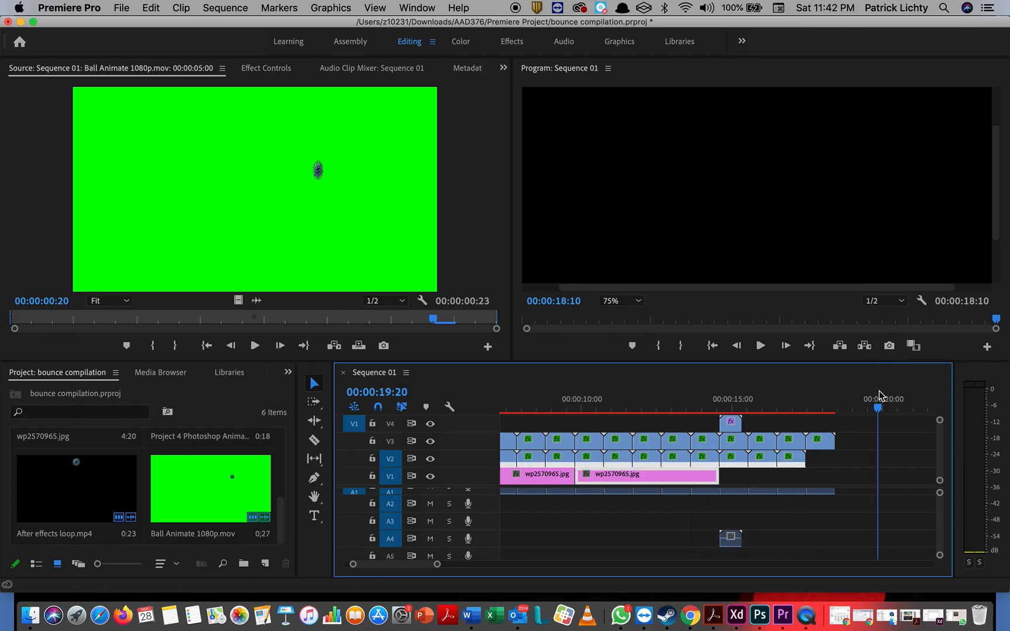
Step: Cut and paste the second background image, butting it against the first at 14:14
{"action": "key", "text": "super+x"}
{"action": "key", "text": "super+v"}
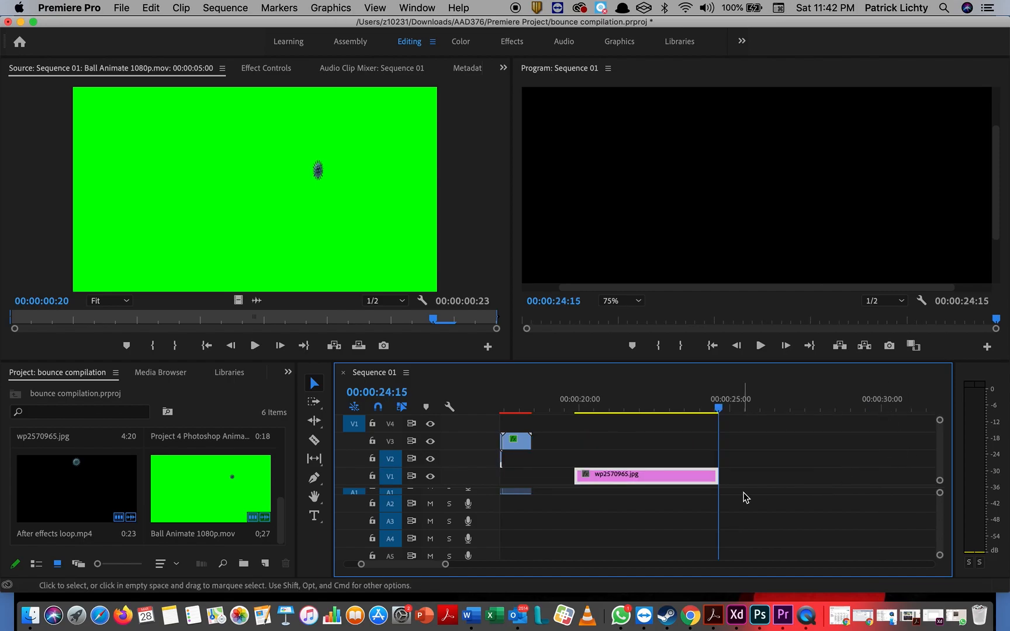
{"action": "scroll", "coordinate": [743, 497], "scroll_direction": "left", "scroll_amount": 5}
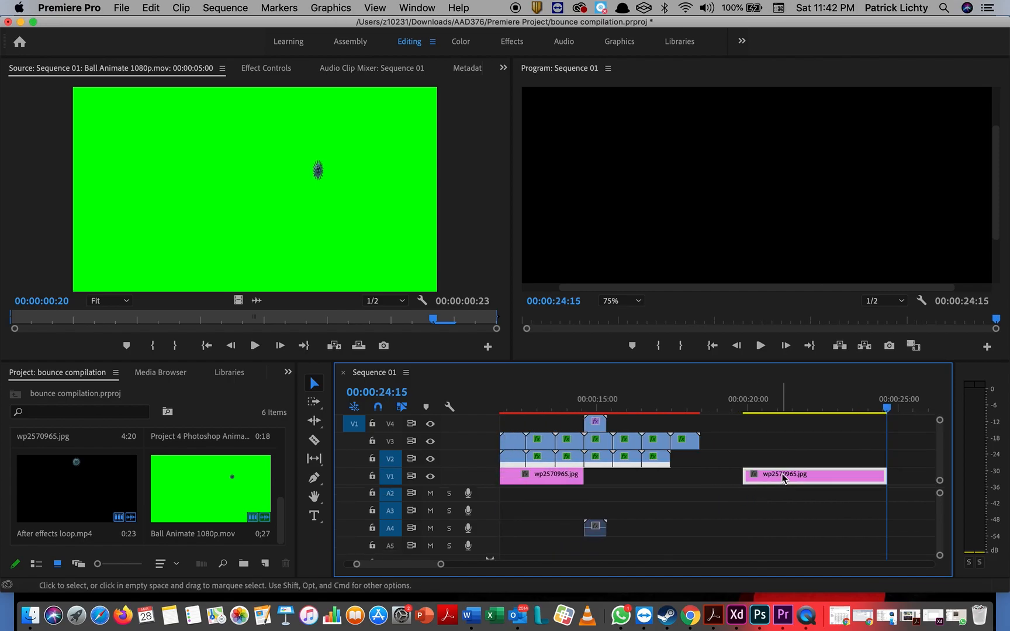
{"action": "left_click_drag", "start_coordinate": [762, 476], "coordinate": [630, 491]}
{"action": "left_click_drag", "start_coordinate": [594, 423], "coordinate": [716, 421]}
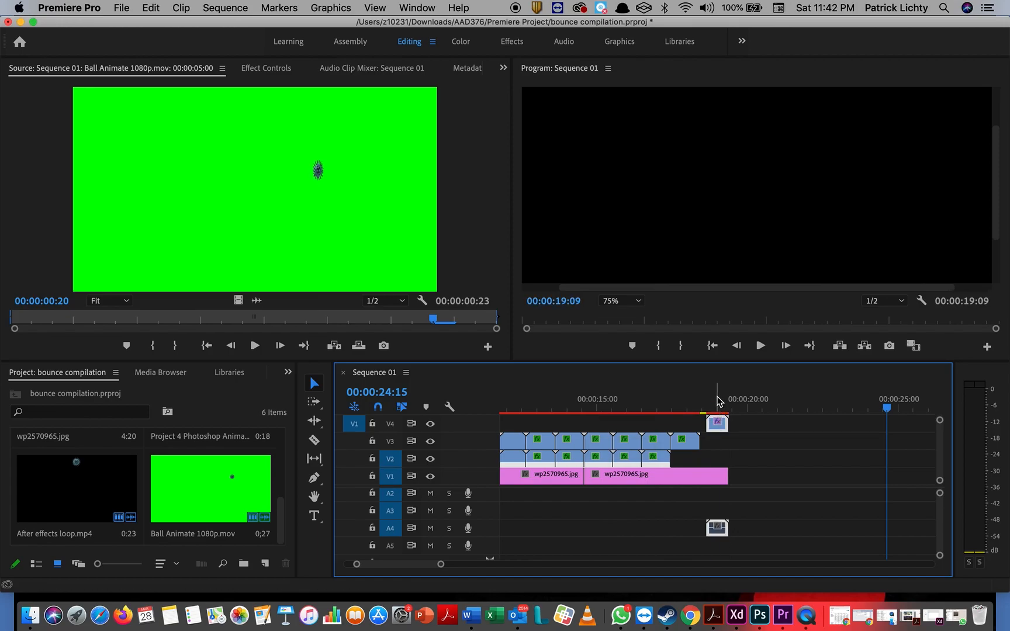
Step: Shift the V4 clip to about 18:22 and set the Program monitor zoom to Fit
{"action": "left_click", "coordinate": [718, 401]}
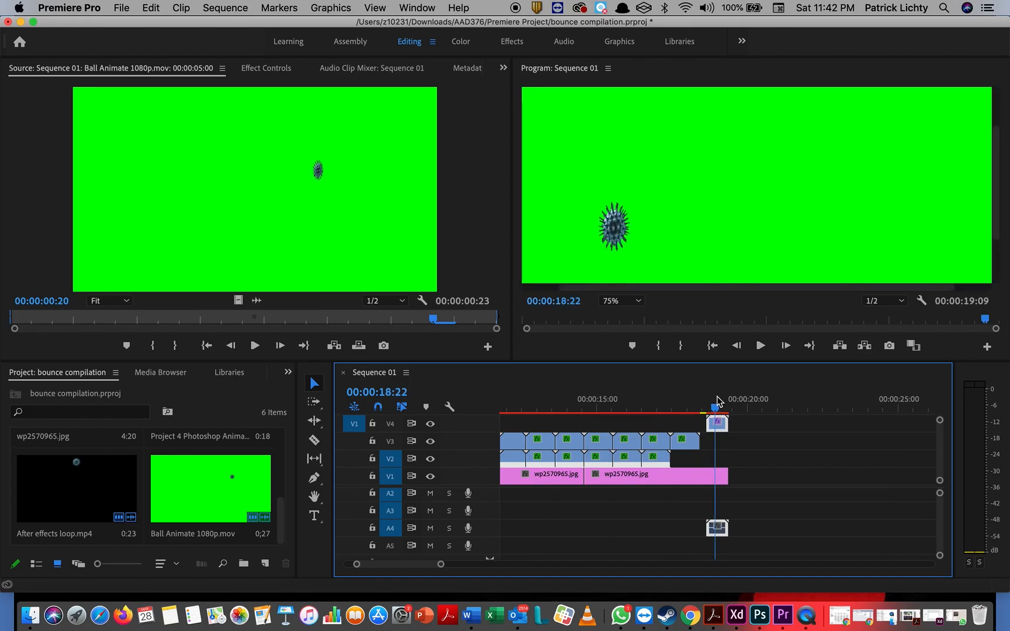
{"action": "mouse_move", "coordinate": [715, 409]}
{"action": "left_mouse_down"}
{"action": "mouse_move", "coordinate": [704, 414]}
{"action": "mouse_move", "coordinate": [722, 414]}
{"action": "left_mouse_up"}
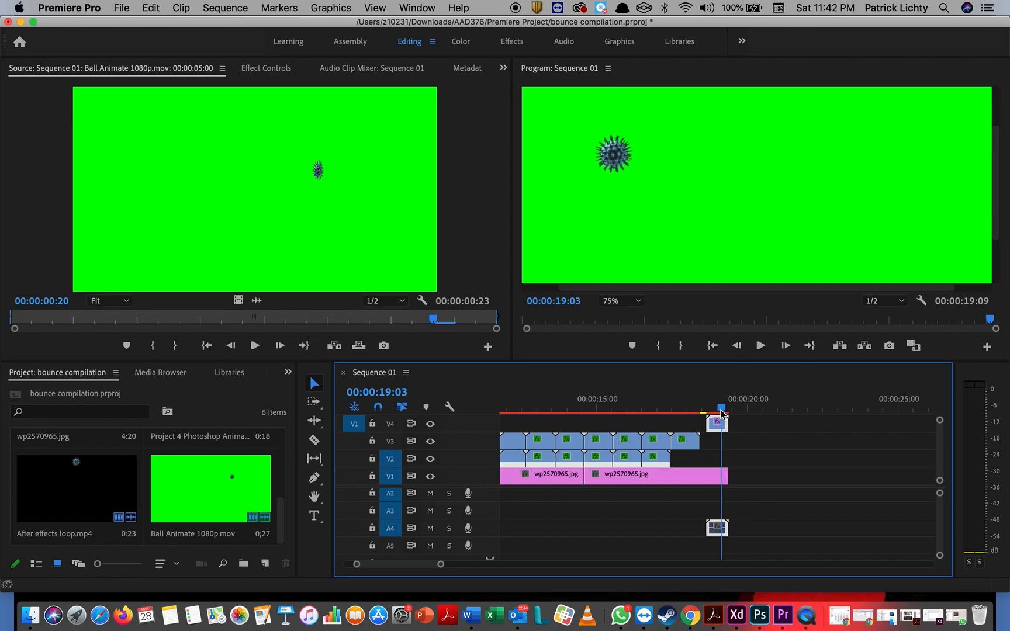
{"action": "left_click", "coordinate": [636, 301]}
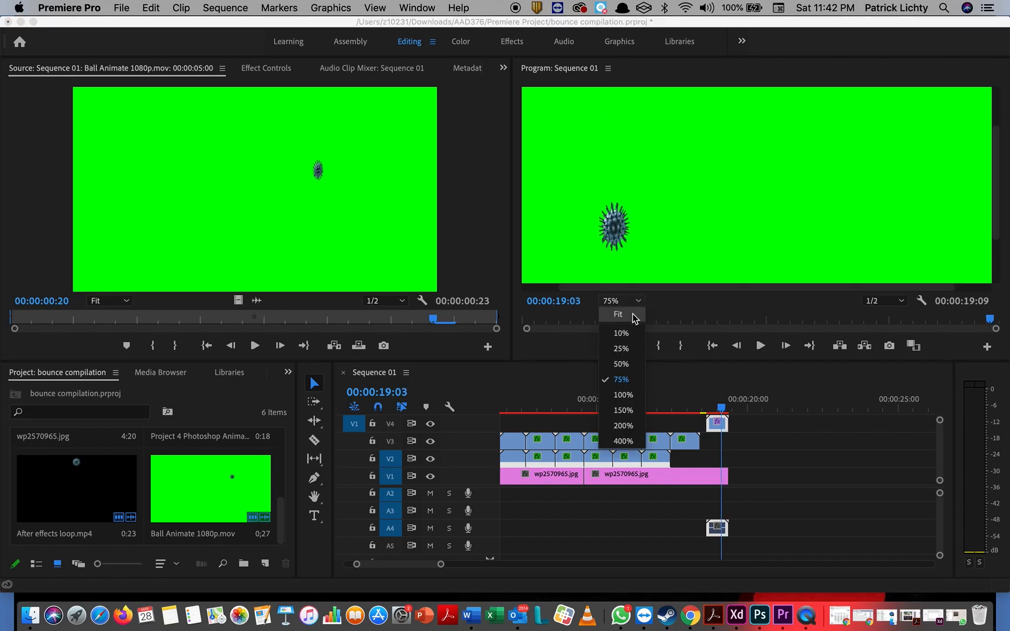
{"action": "left_click", "coordinate": [630, 317]}
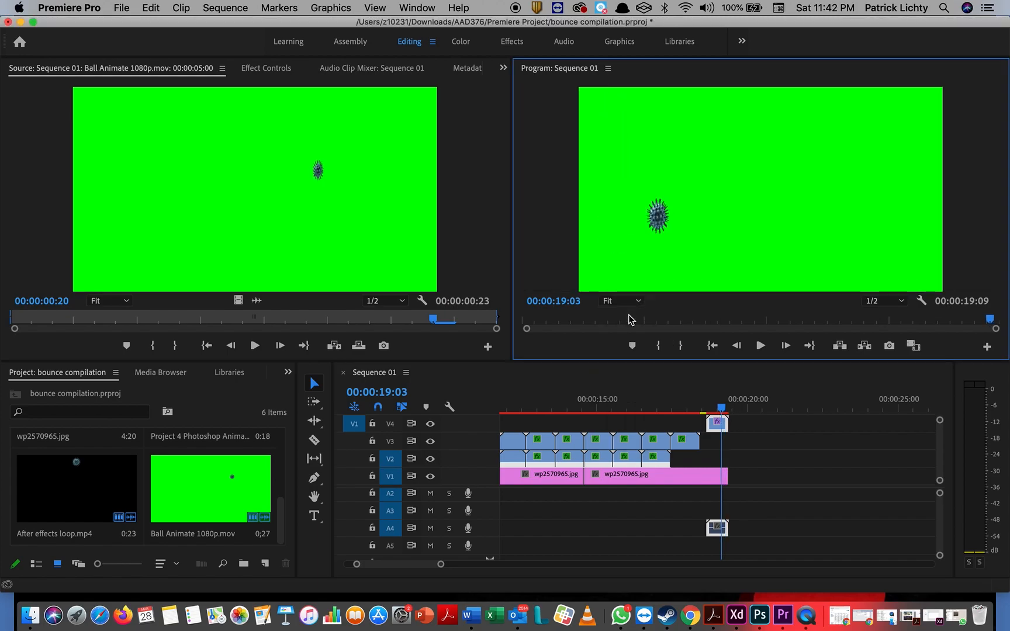
{"action": "mouse_move", "coordinate": [723, 411]}
{"action": "left_mouse_down"}
{"action": "mouse_move", "coordinate": [704, 413]}
{"action": "mouse_move", "coordinate": [720, 411]}
{"action": "left_mouse_up"}
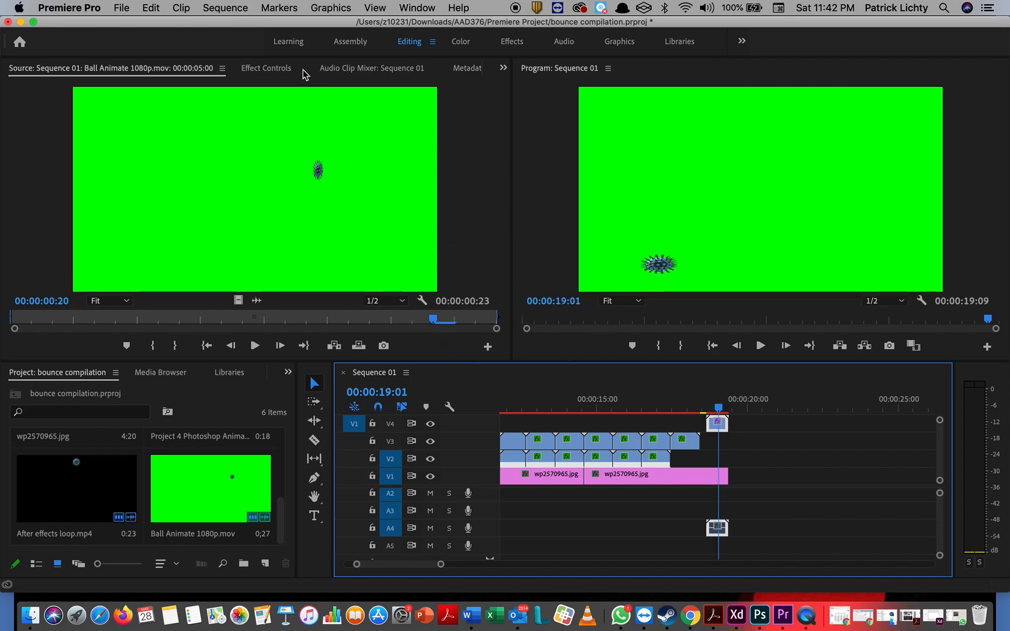
Step: Sample the green screen as the Color Key colour, raise Color Tolerance, and set Edge Thin to 2
{"action": "left_click", "coordinate": [283, 71]}
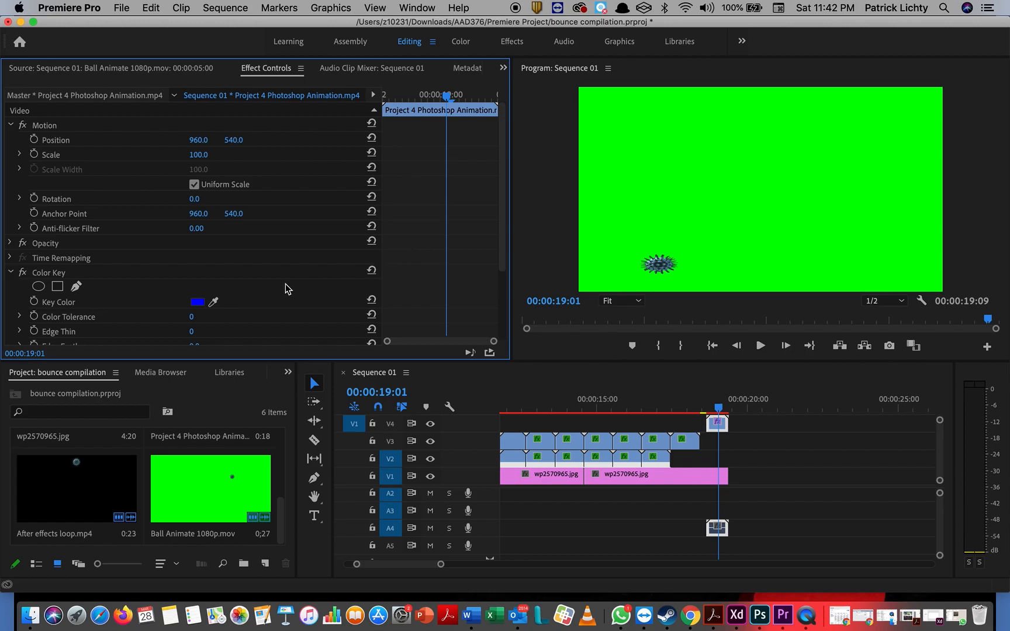
{"action": "left_click", "coordinate": [213, 302]}
{"action": "left_click", "coordinate": [619, 188]}
{"action": "left_click_drag", "start_coordinate": [191, 317], "coordinate": [227, 316]}
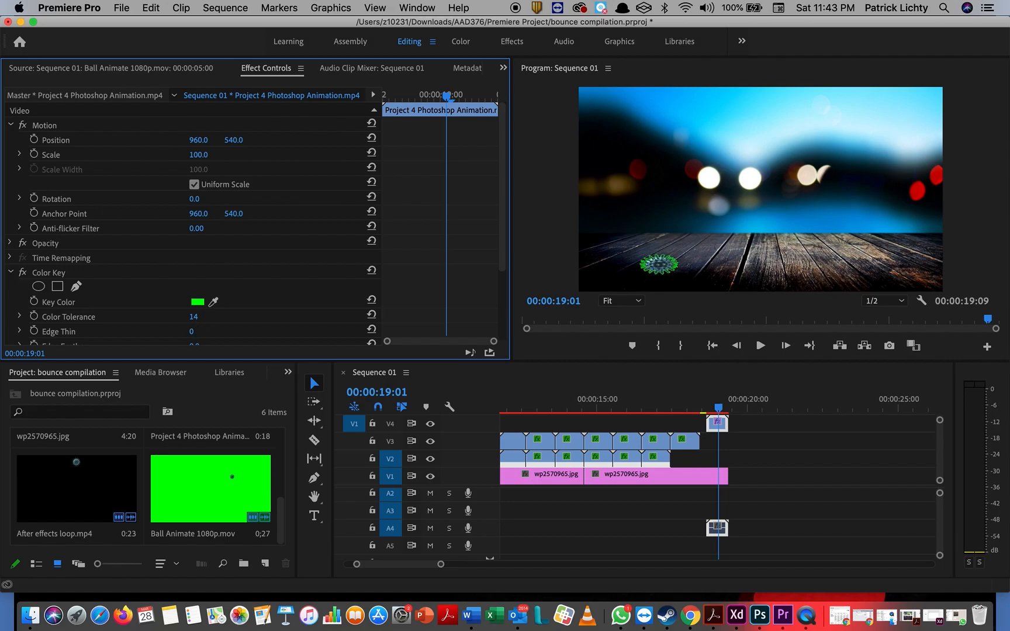
{"action": "left_click_drag", "start_coordinate": [191, 331], "coordinate": [188, 332]}
{"action": "left_click", "coordinate": [193, 331]}
{"action": "key", "text": "Return"}
Step: Refine the key to Edge Thin 3 and Edge Feather 2.0 after previewing the ball
{"action": "scroll", "coordinate": [174, 293], "scroll_direction": "down", "scroll_amount": 3}
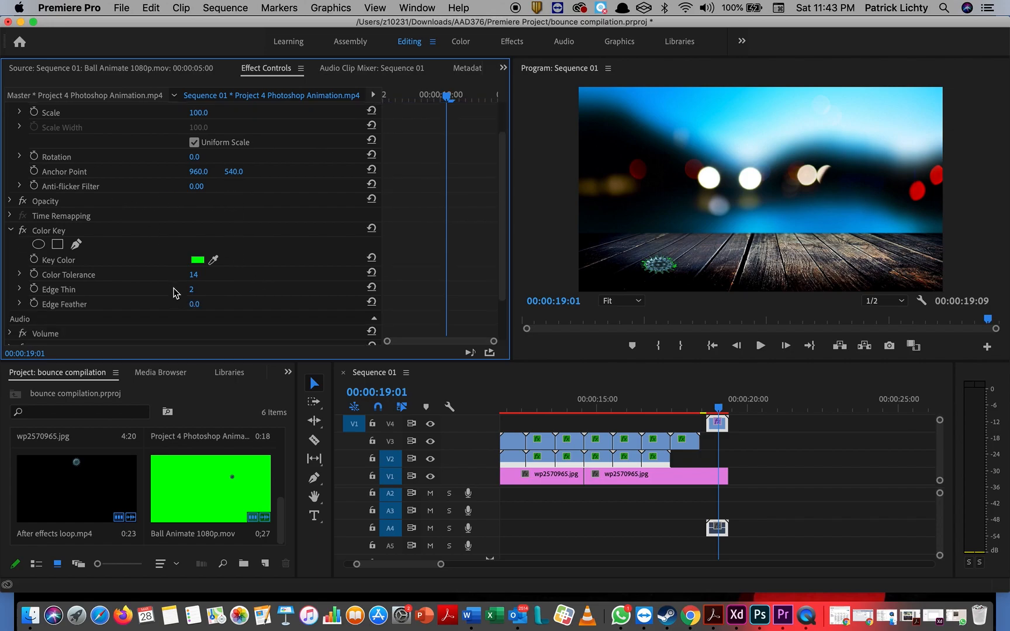
{"action": "left_click", "coordinate": [209, 301]}
{"action": "type", "text": "1"}
{"action": "key", "text": "Return"}
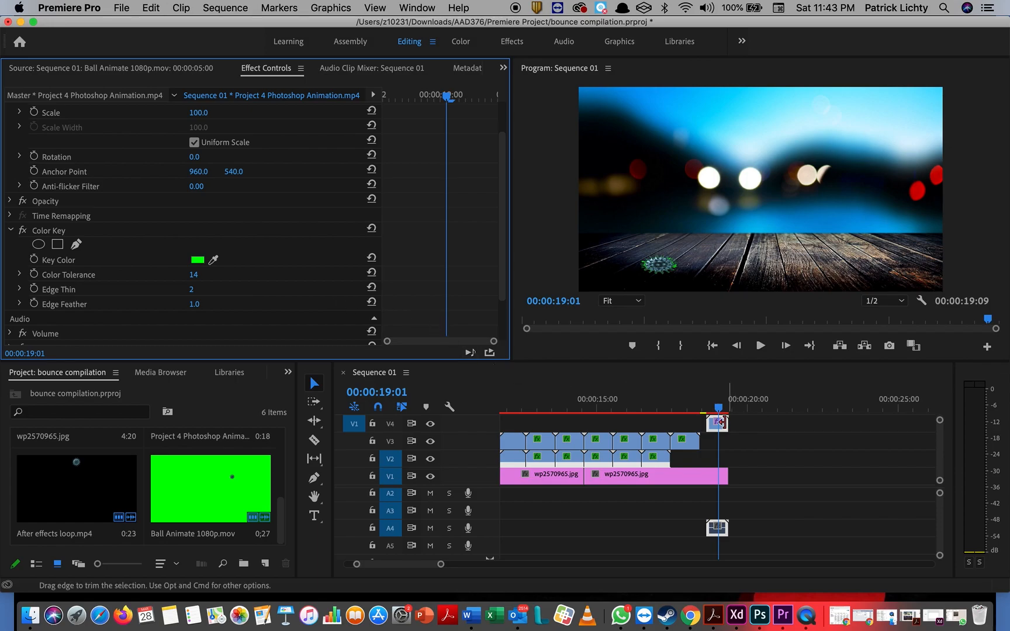
{"action": "left_click", "coordinate": [717, 409]}
{"action": "left_click_drag", "start_coordinate": [716, 409], "coordinate": [711, 412]}
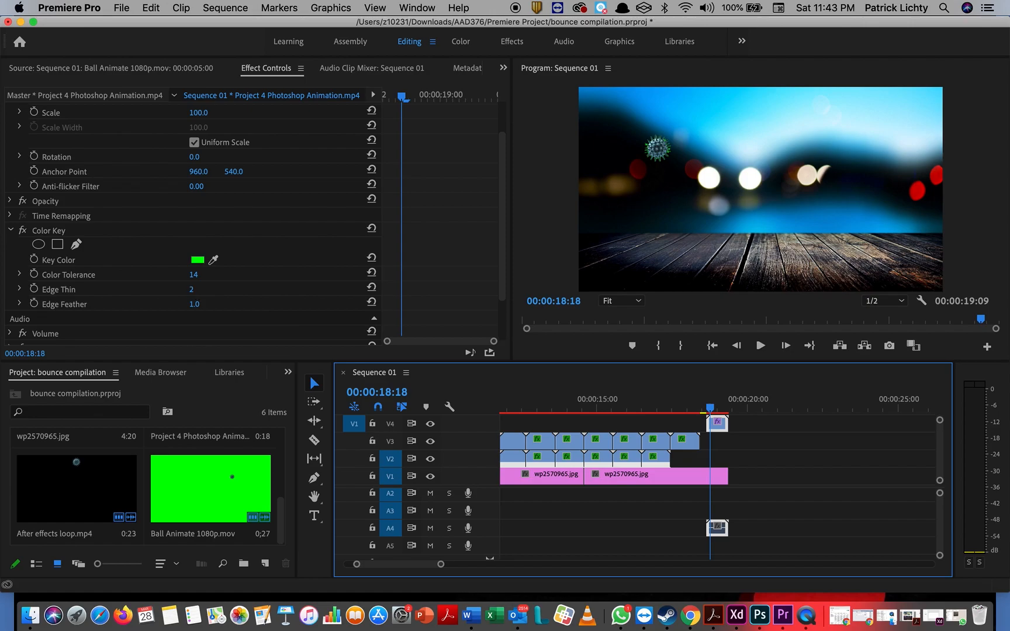
{"action": "left_click", "coordinate": [195, 288]}
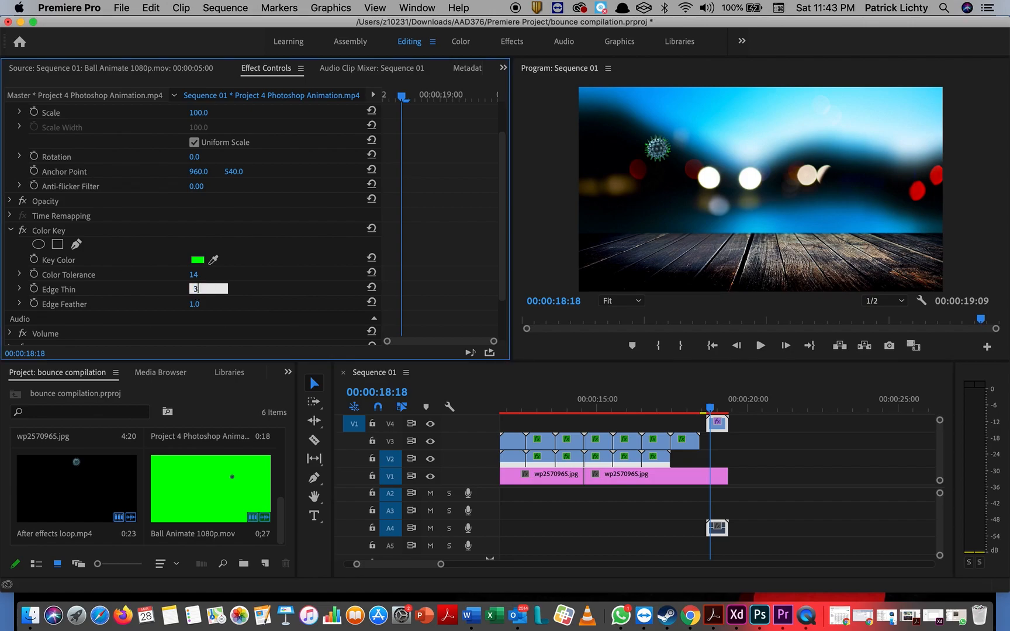
{"action": "key", "text": "Return"}
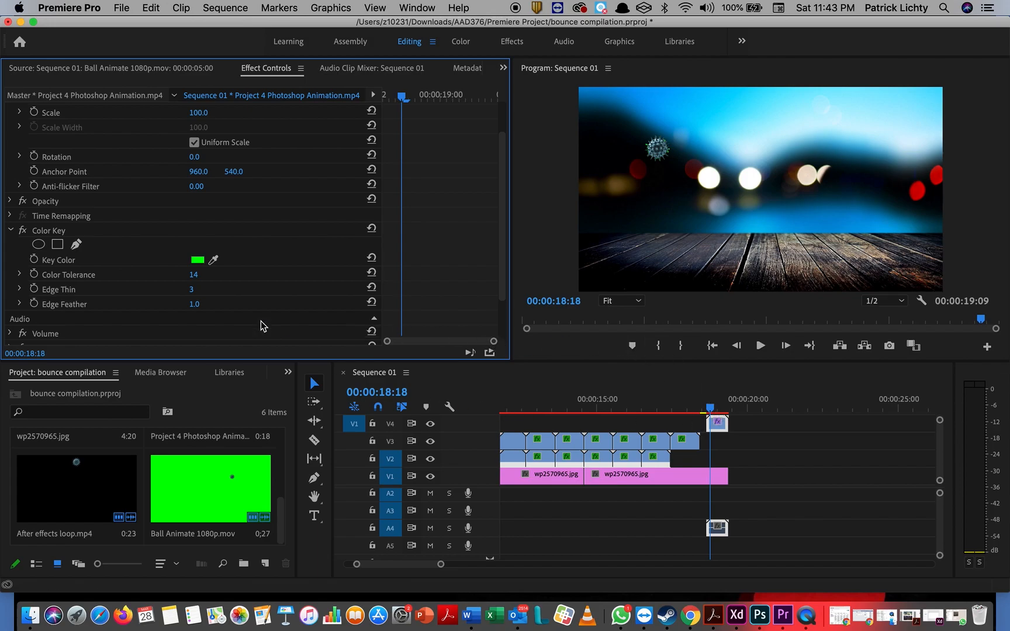
{"action": "left_click", "coordinate": [199, 304]}
{"action": "key", "text": "Return"}
Step: Shift the V4 virus clip three frames later and set the time to 00:00:19:18
{"action": "left_click", "coordinate": [713, 411]}
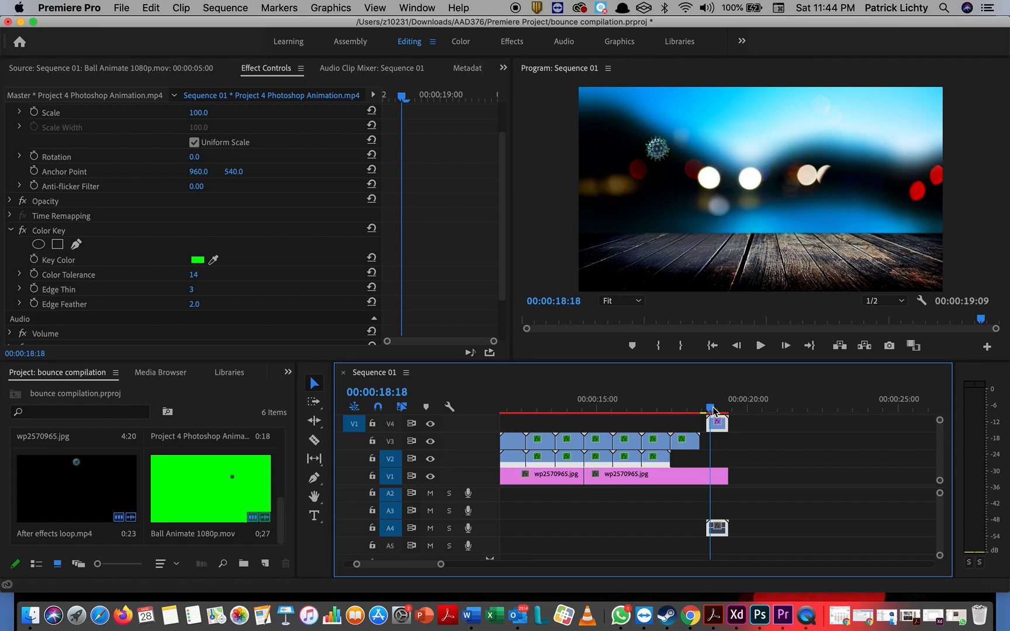
{"action": "left_click_drag", "start_coordinate": [723, 427], "coordinate": [739, 426]}
{"action": "left_click", "coordinate": [740, 409]}
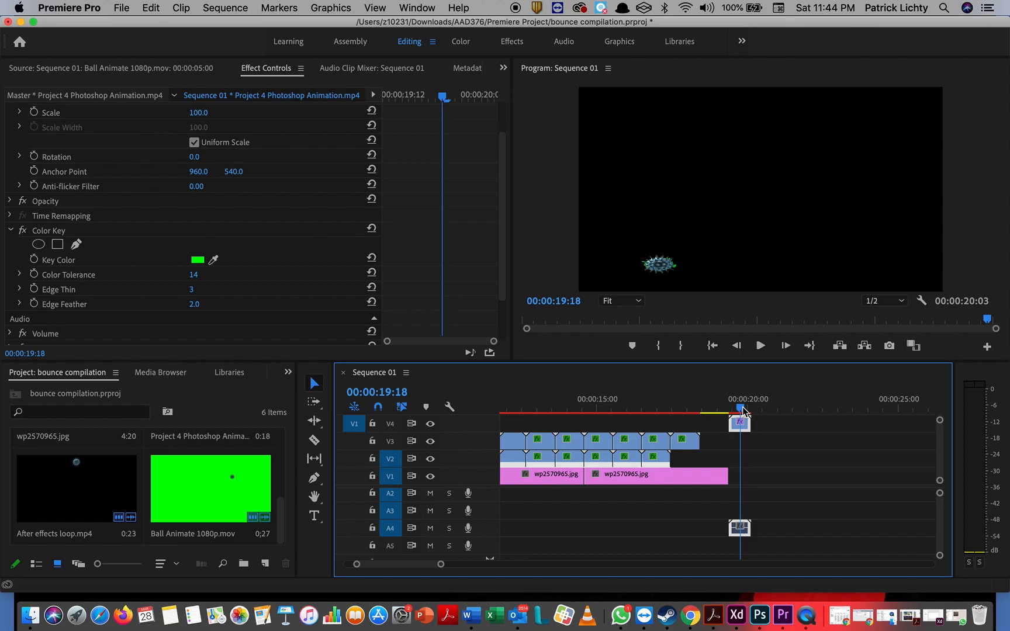
Step: Delete the stray pasted clip copies on V1 and select the V4 virus clip
{"action": "key", "text": "super+v"}
{"action": "key", "text": "super+v"}
{"action": "key", "text": "super+v"}
{"action": "key", "text": "super+v"}
{"action": "key", "text": "super+v"}
{"action": "key", "text": "super+v"}
{"action": "key", "text": "super+v"}
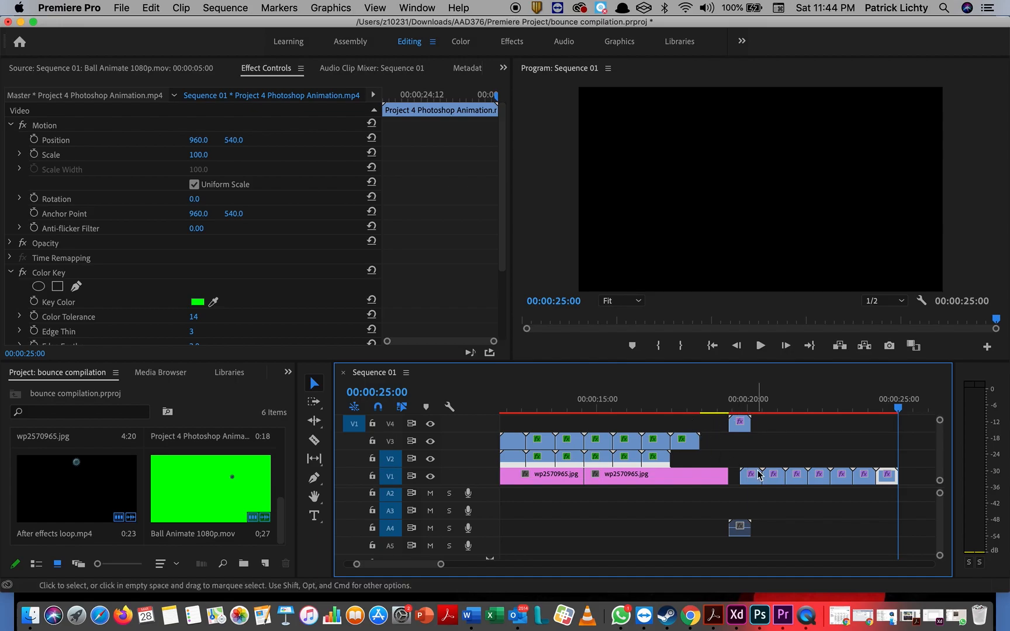
{"action": "left_click_drag", "start_coordinate": [747, 461], "coordinate": [892, 487]}
{"action": "key", "text": "Delete"}
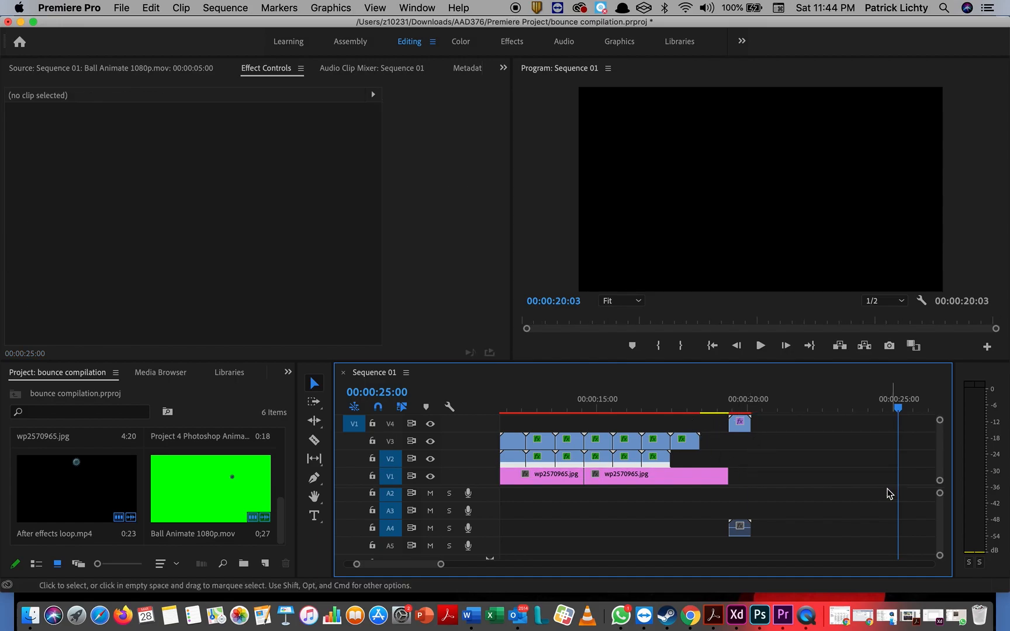
{"action": "left_click", "coordinate": [742, 426]}
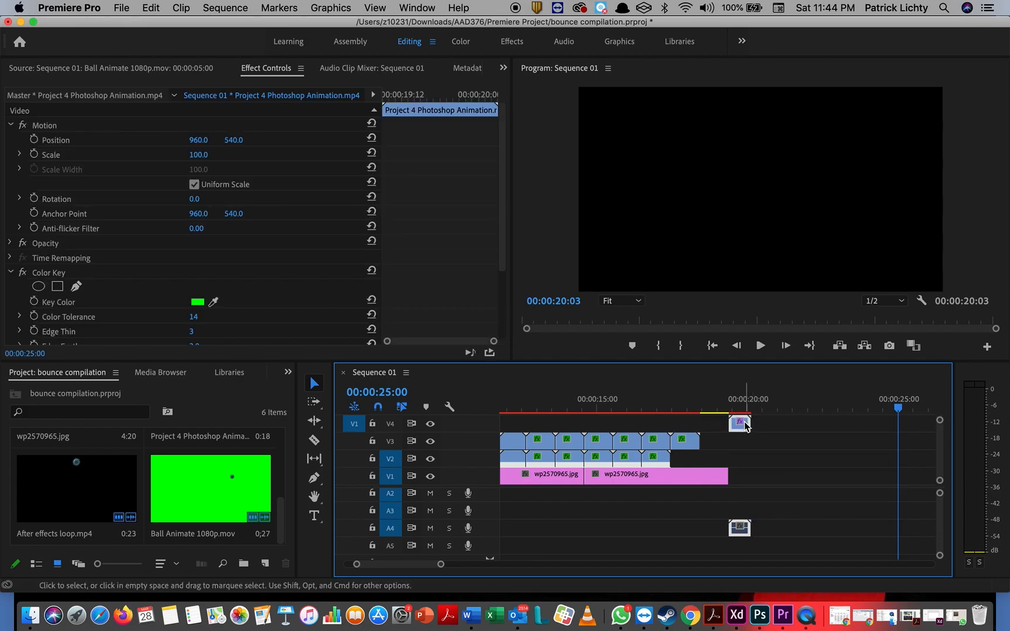
{"action": "left_click", "coordinate": [743, 423]}
{"action": "mouse_move", "coordinate": [772, 457]}
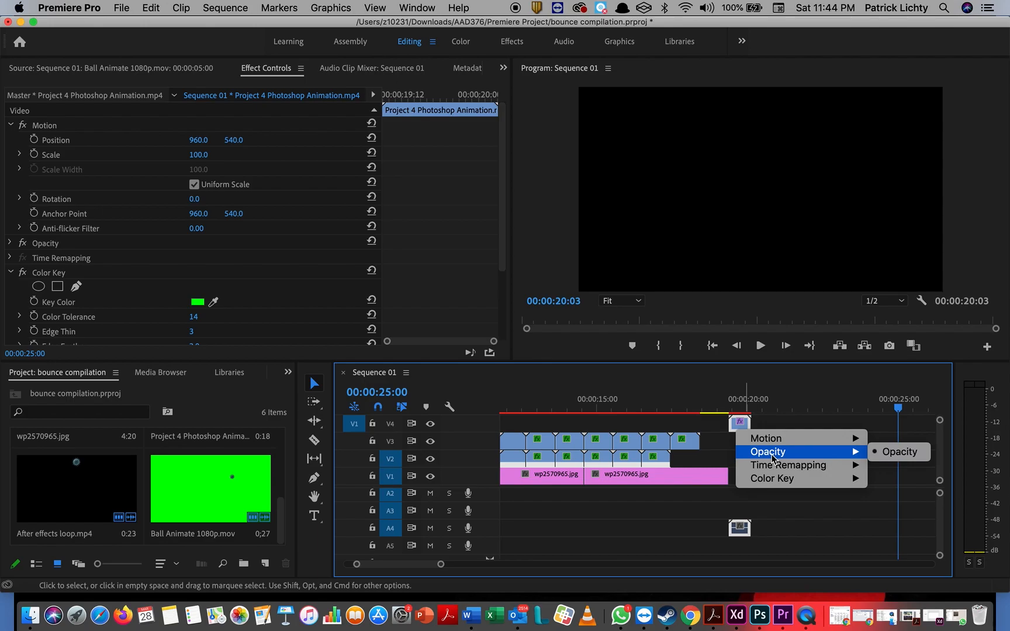
{"action": "left_click", "coordinate": [825, 521]}
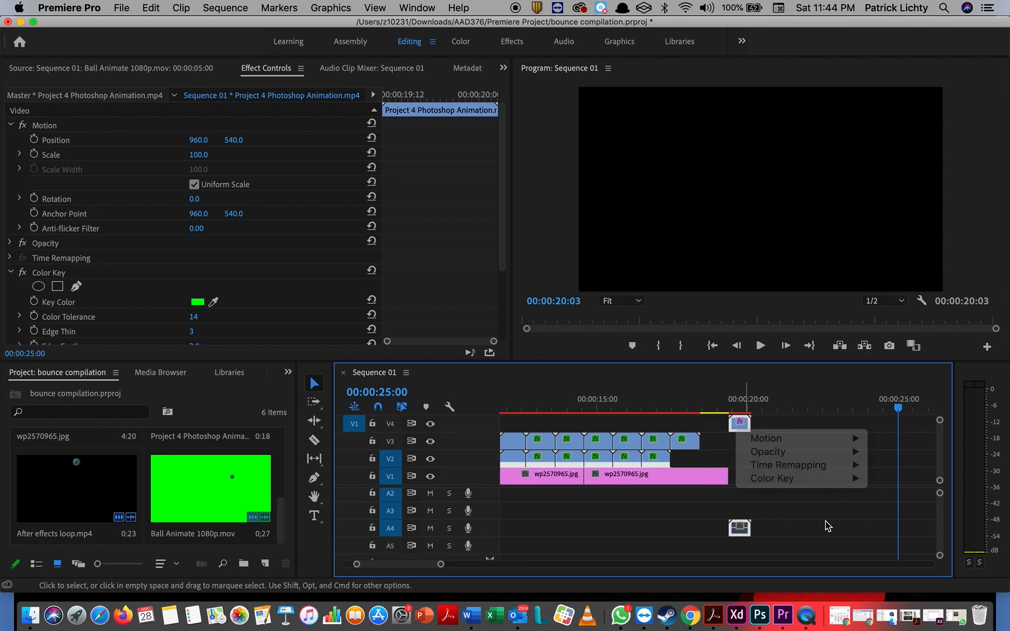
{"action": "left_click", "coordinate": [805, 479]}
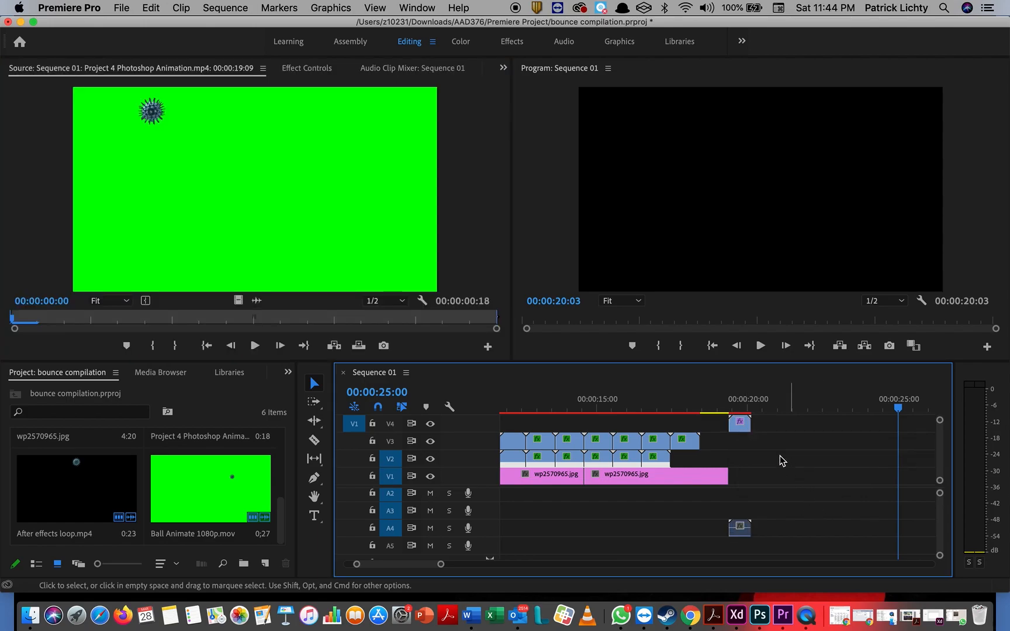
Step: Set the V4 virus clip to a 00:00:00:23 duration (78.26%) with Optical Flow interpolation
{"action": "right_click", "coordinate": [741, 426]}
{"action": "scroll", "coordinate": [779, 497], "scroll_direction": "down", "scroll_amount": 10}
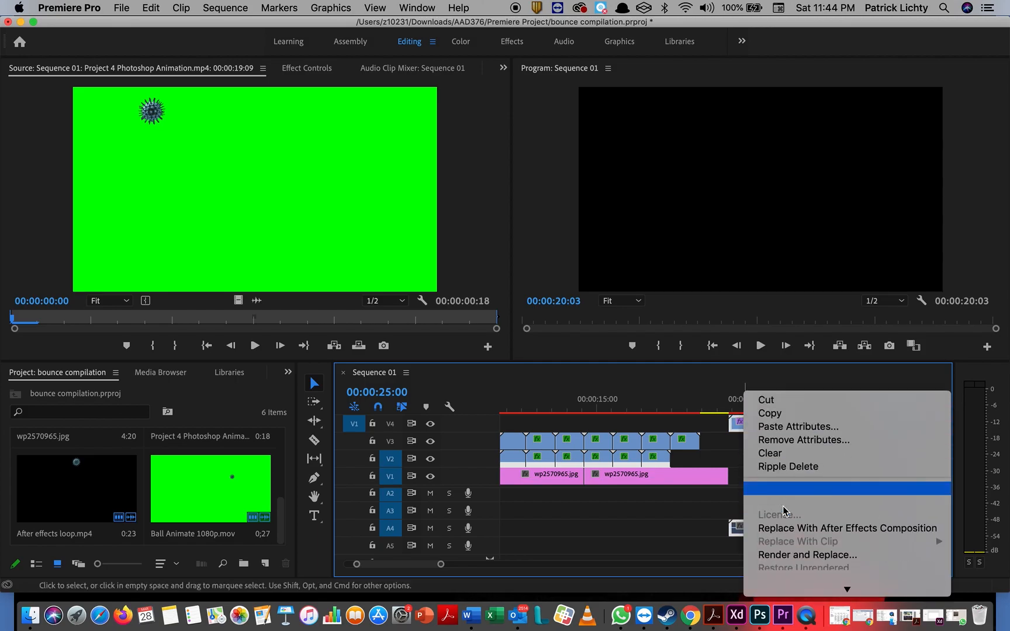
{"action": "scroll", "coordinate": [783, 510], "scroll_direction": "down", "scroll_amount": 5}
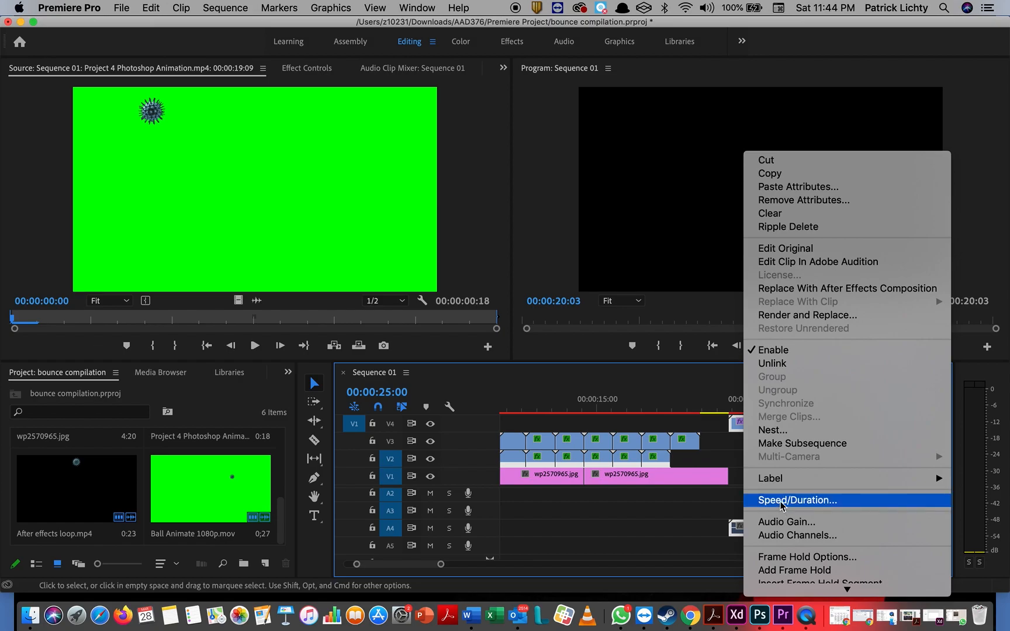
{"action": "left_click", "coordinate": [781, 501]}
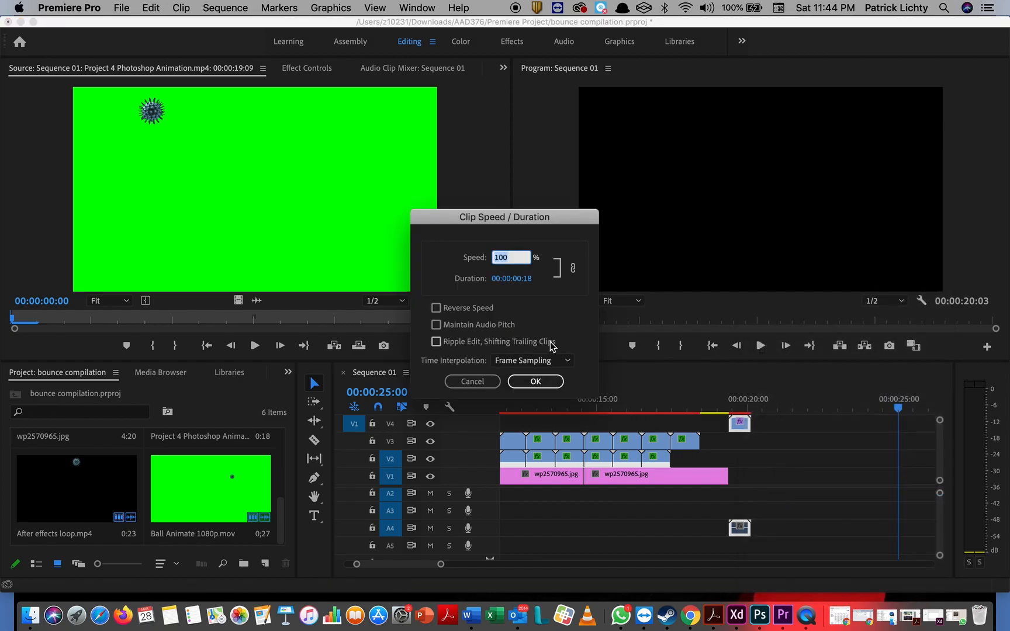
{"action": "left_click", "coordinate": [529, 279]}
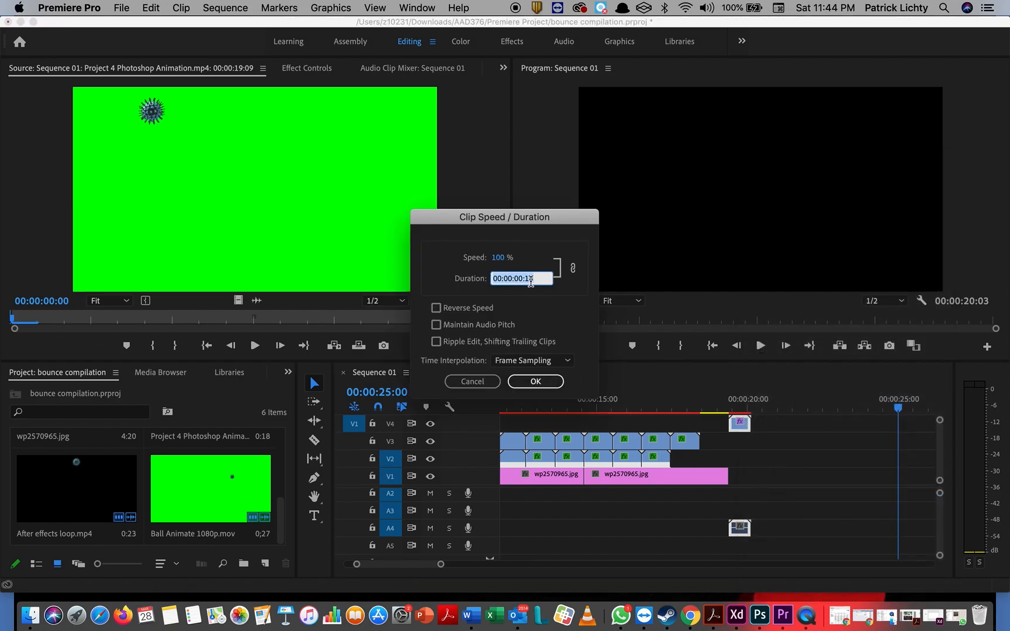
{"action": "left_click", "coordinate": [536, 280]}
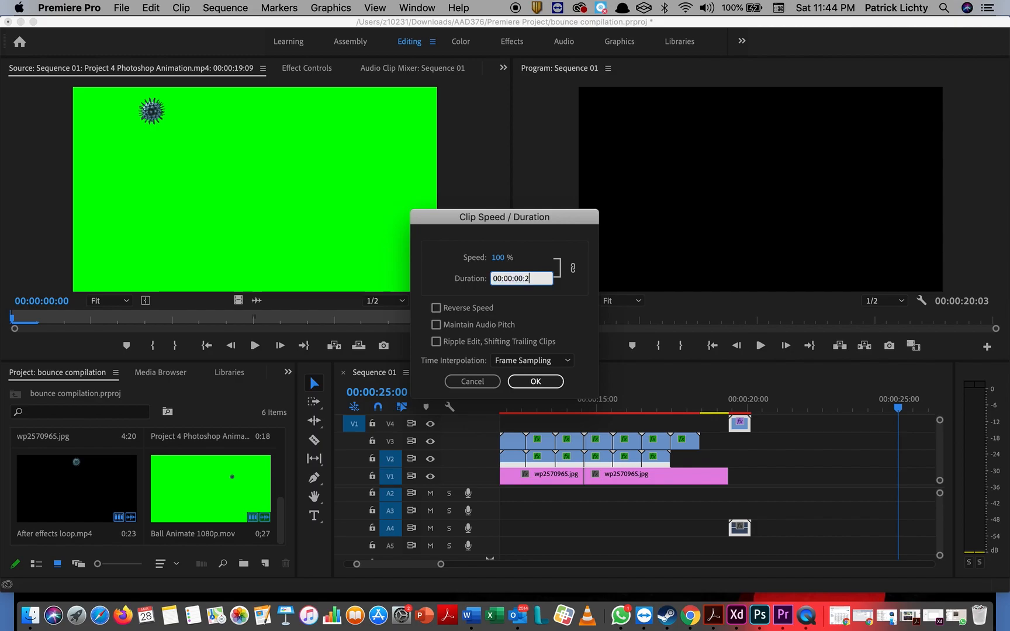
{"action": "left_click", "coordinate": [521, 362]}
{"action": "left_click", "coordinate": [527, 406]}
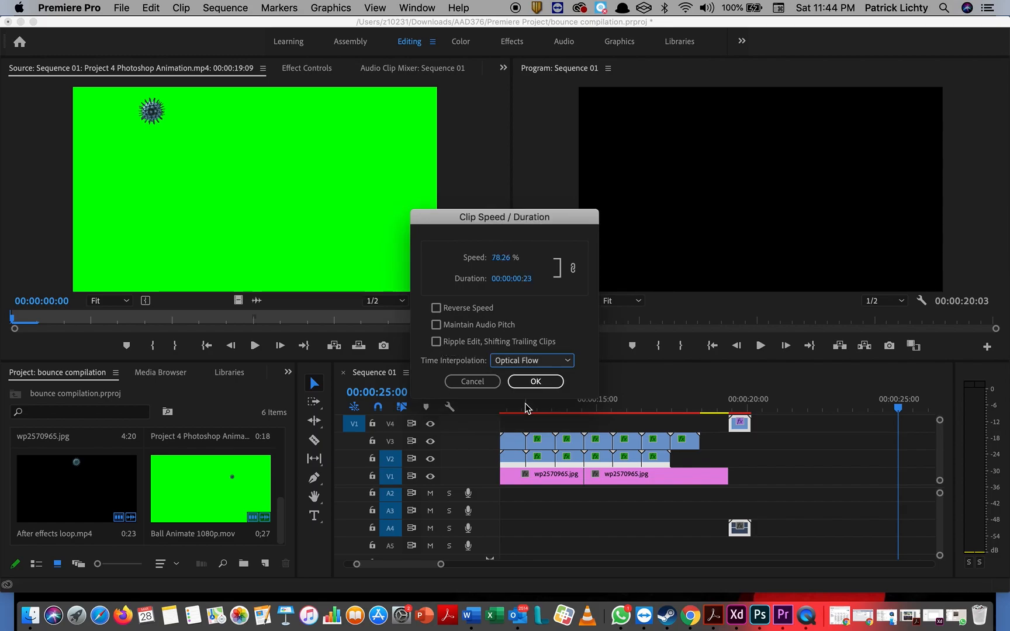
{"action": "left_click", "coordinate": [532, 381]}
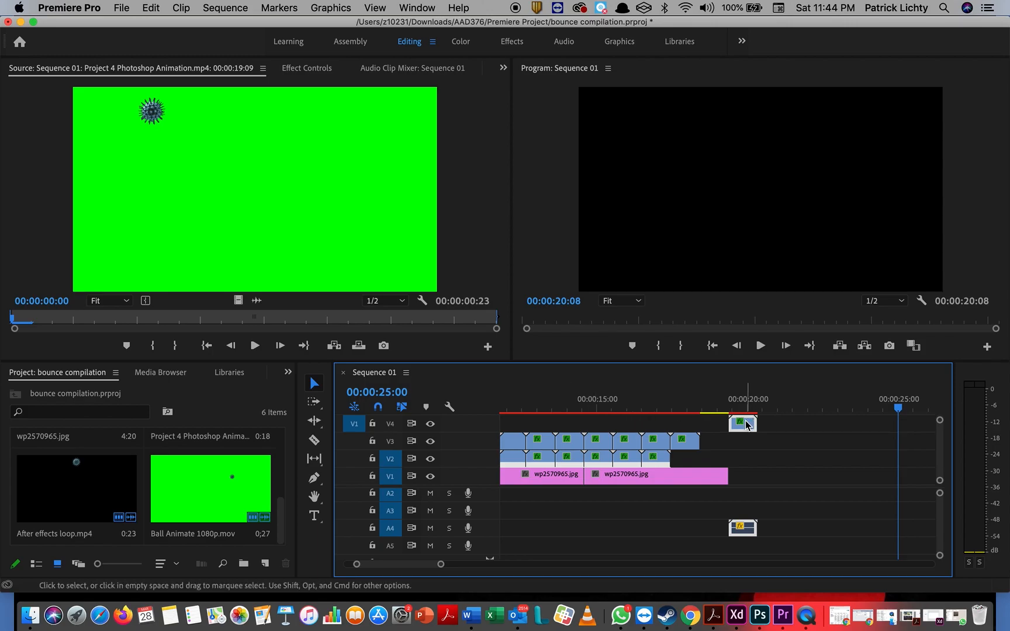
Step: Copy the virus clip via V2, delete the V2 copy, and move the V1 end clip earlier
{"action": "left_click_drag", "start_coordinate": [746, 425], "coordinate": [751, 459]}
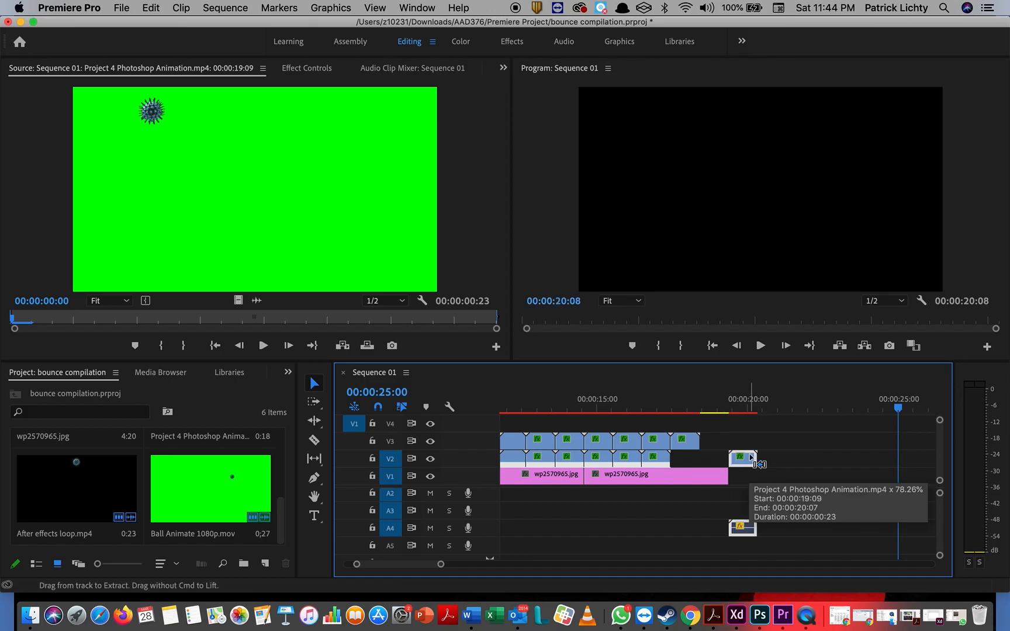
{"action": "key", "text": "period"}
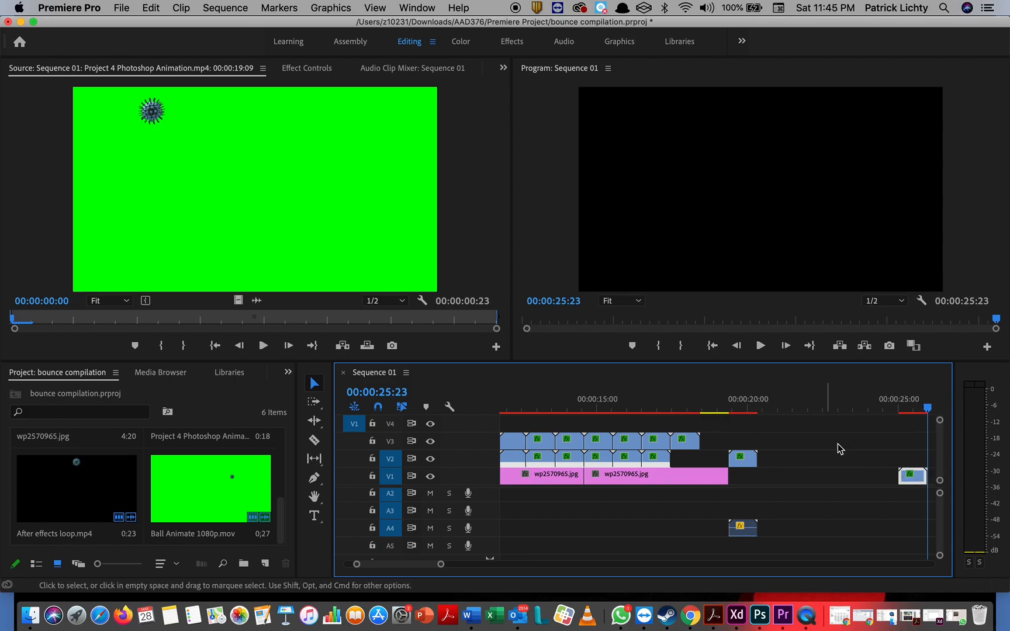
{"action": "left_click", "coordinate": [748, 457]}
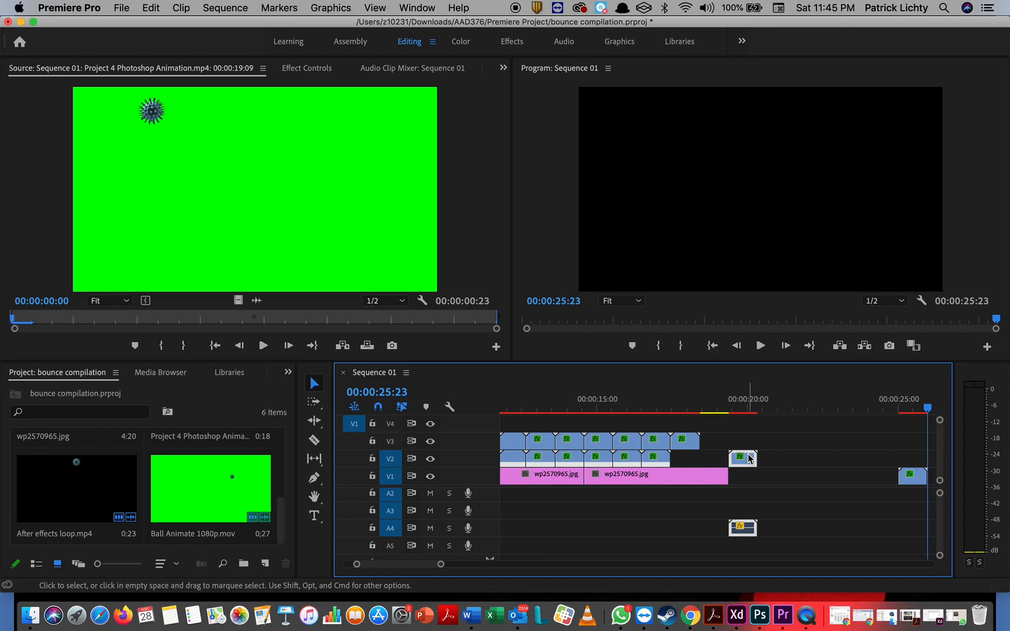
{"action": "key", "text": "Delete"}
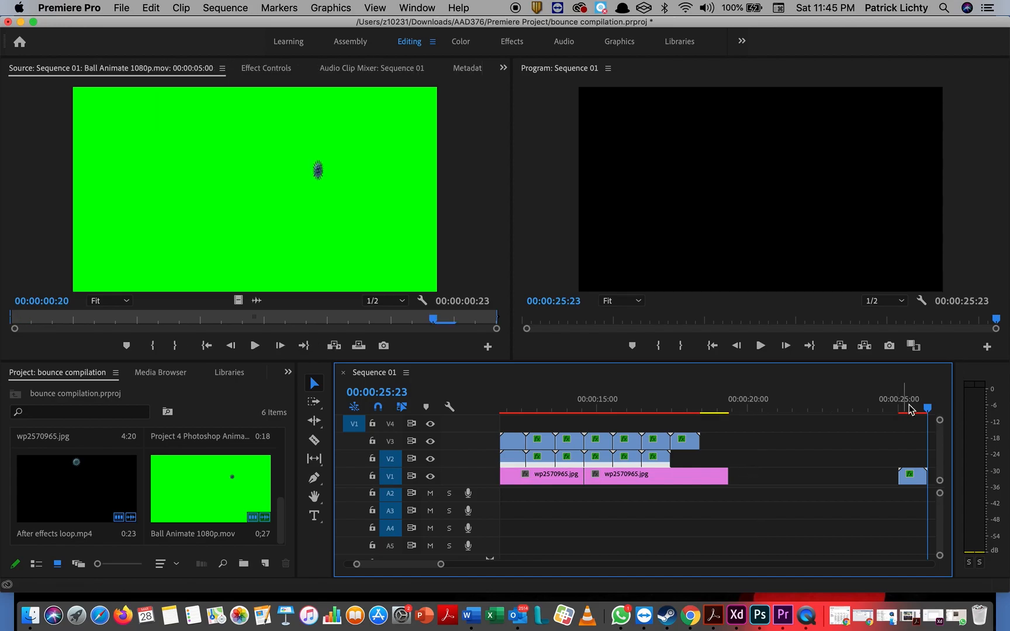
{"action": "scroll", "coordinate": [844, 446], "scroll_direction": "right", "scroll_amount": 3}
{"action": "left_click_drag", "start_coordinate": [833, 476], "coordinate": [684, 483]}
Step: Paste a run of virus clips on V1 from 00:00:21:17 and select the whole run
{"action": "left_click", "coordinate": [714, 408]}
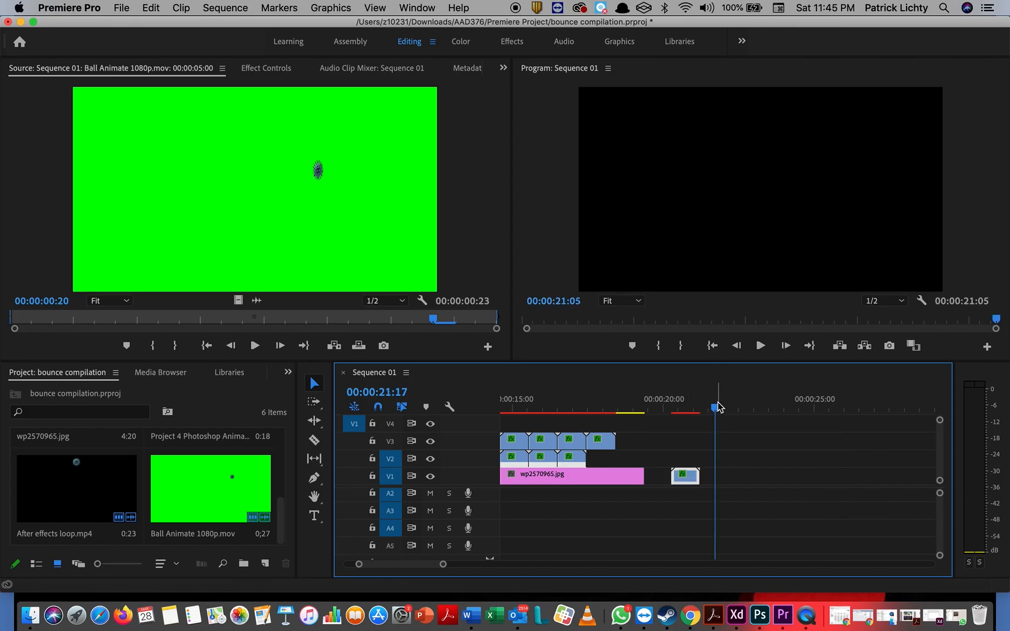
{"action": "key", "text": "Delete"}
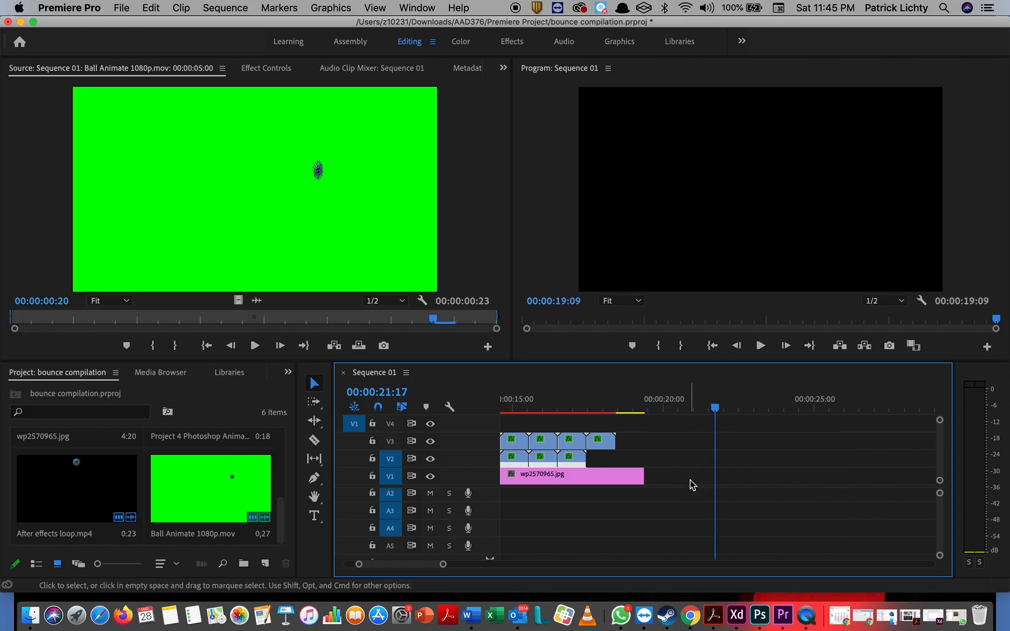
{"action": "key", "text": "period"}
{"action": "key", "text": "period"}
{"action": "key", "text": "period"}
{"action": "key", "text": "period"}
{"action": "key", "text": "period"}
{"action": "key", "text": "period"}
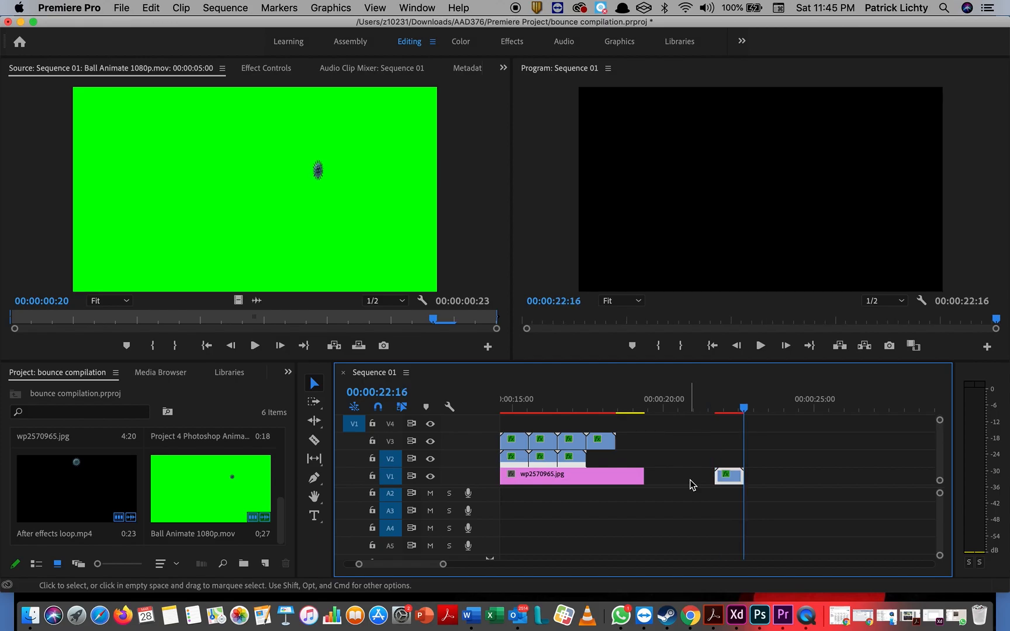
{"action": "key", "text": "period"}
{"action": "key", "text": "period"}
{"action": "key", "text": "period"}
{"action": "key", "text": "period"}
{"action": "key", "text": "period"}
{"action": "key", "text": "period"}
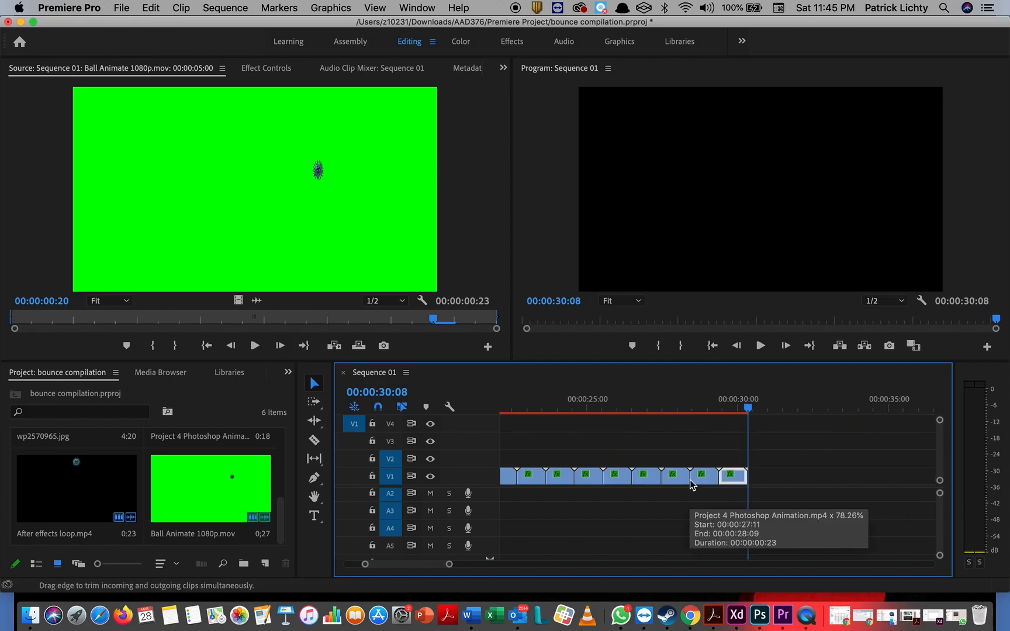
{"action": "scroll", "coordinate": [671, 481], "scroll_direction": "left", "scroll_amount": 3}
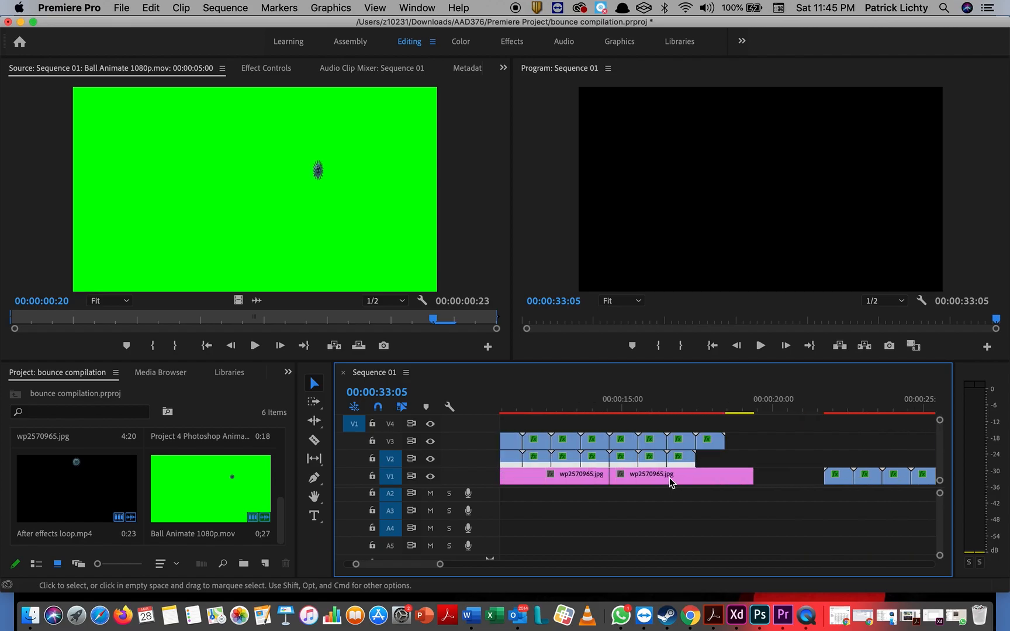
{"action": "scroll", "coordinate": [670, 482], "scroll_direction": "right", "scroll_amount": 5}
{"action": "left_click_drag", "start_coordinate": [629, 451], "coordinate": [906, 535]}
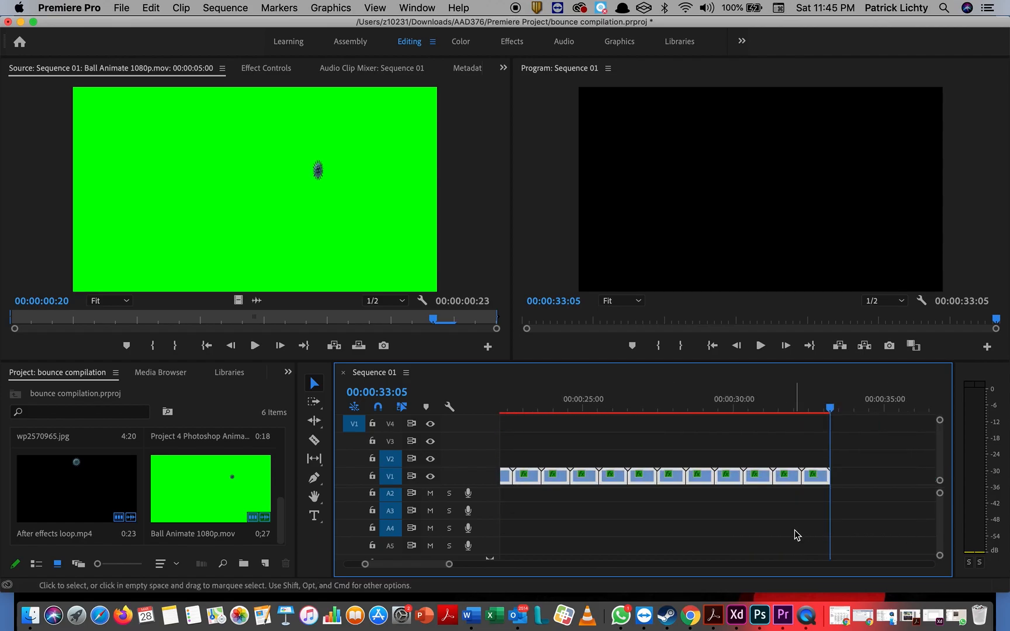
{"action": "scroll", "coordinate": [795, 535], "scroll_direction": "left", "scroll_amount": 5}
{"action": "scroll", "coordinate": [795, 535], "scroll_direction": "down", "scroll_amount": 1}
Step: Move the repeated virus clips onto V4 at 00:00:05 and play back from about 5:05
{"action": "left_click_drag", "start_coordinate": [743, 475], "coordinate": [606, 423]}
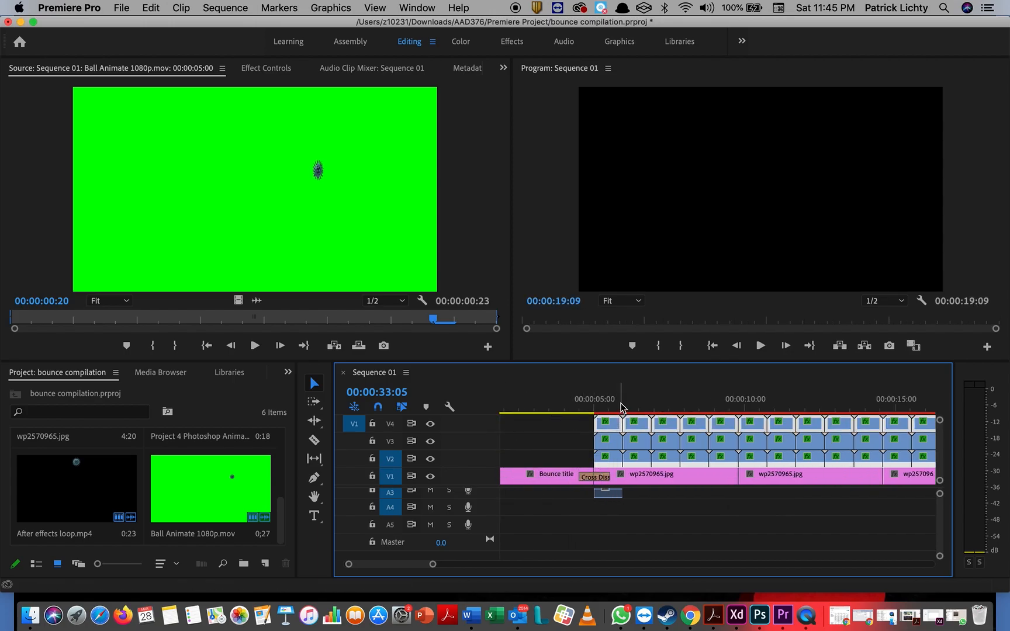
{"action": "left_click", "coordinate": [620, 404]}
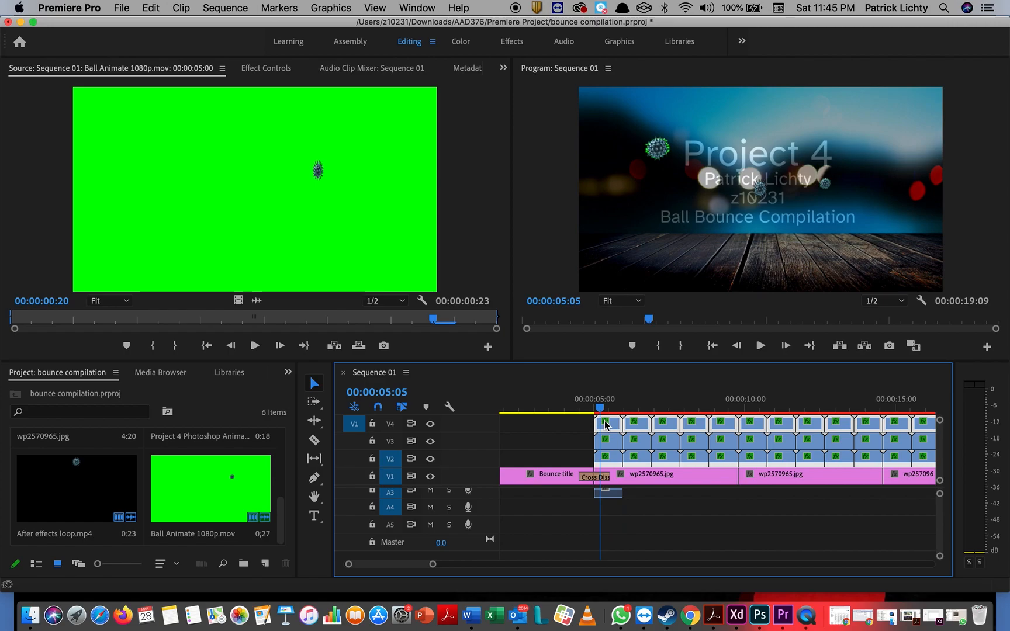
{"action": "key", "text": "space"}
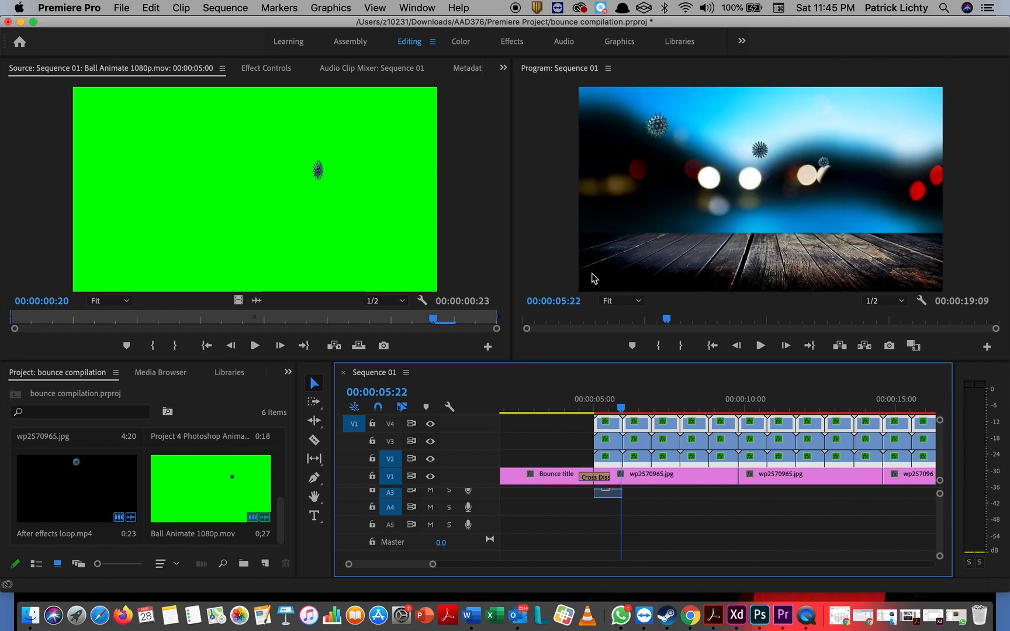
Step: Add Cross Dissolve transitions at the start of the V4, V3 and V2 ball clip runs
{"action": "left_click", "coordinate": [504, 45]}
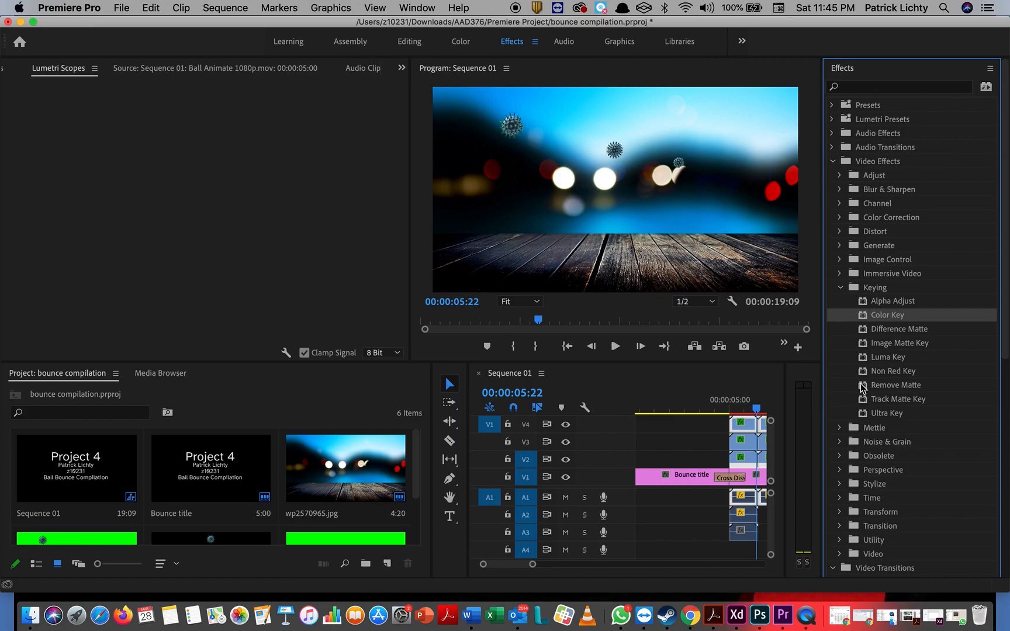
{"action": "left_click", "coordinate": [834, 162]}
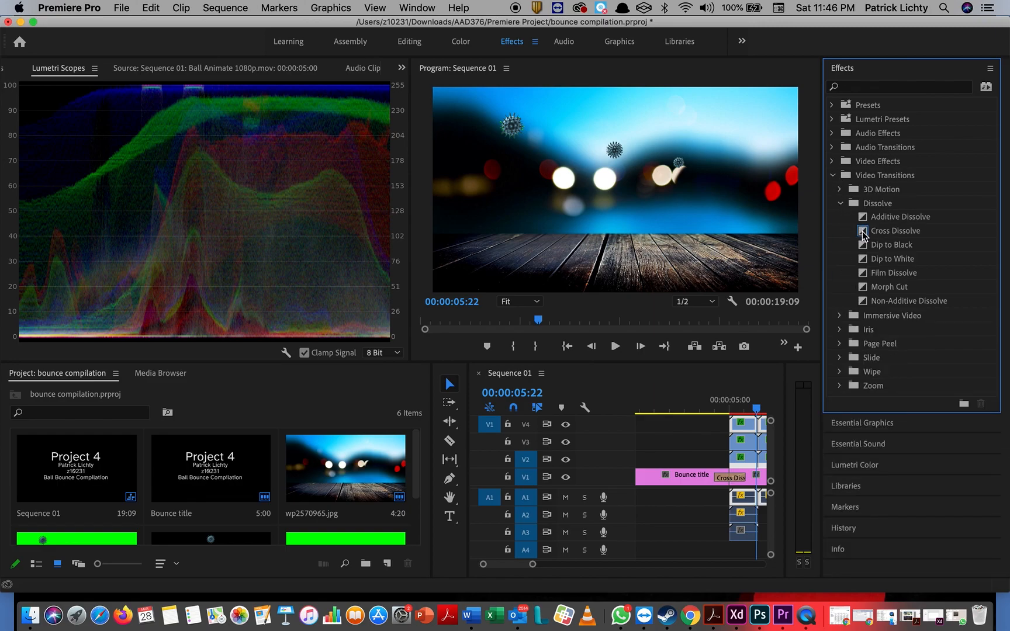
{"action": "left_click_drag", "start_coordinate": [862, 235], "coordinate": [825, 322]}
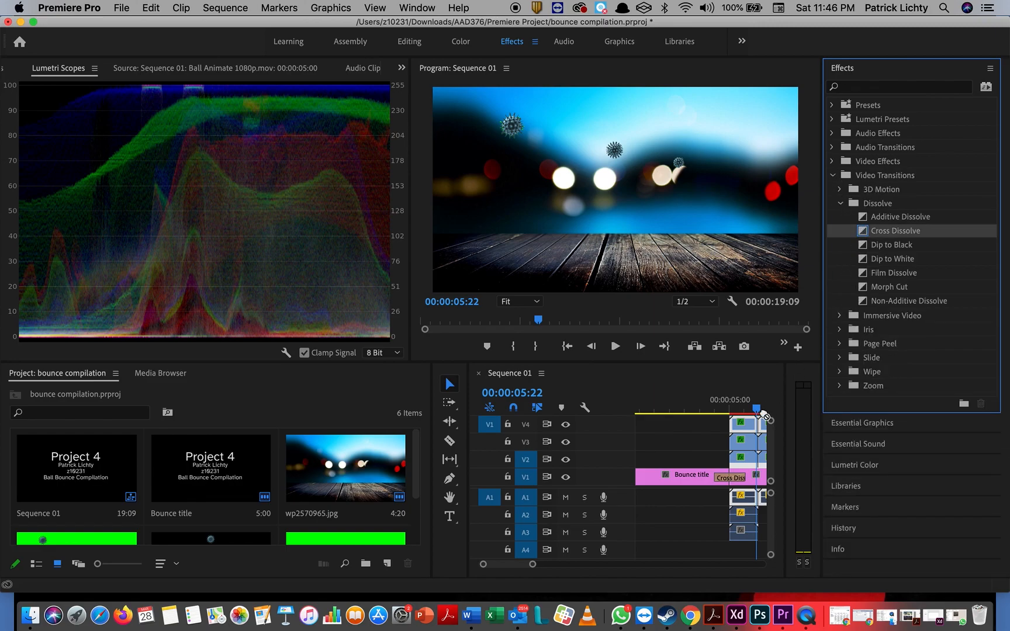
{"action": "left_click_drag", "start_coordinate": [764, 417], "coordinate": [734, 433]}
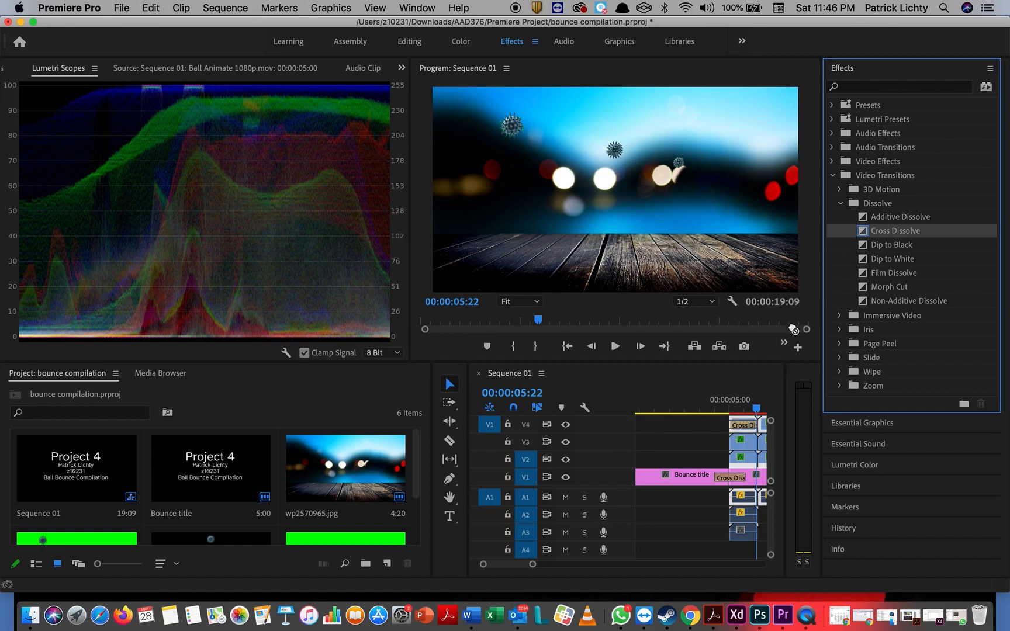
{"action": "left_click_drag", "start_coordinate": [793, 329], "coordinate": [736, 447]}
{"action": "left_click_drag", "start_coordinate": [783, 378], "coordinate": [736, 460]}
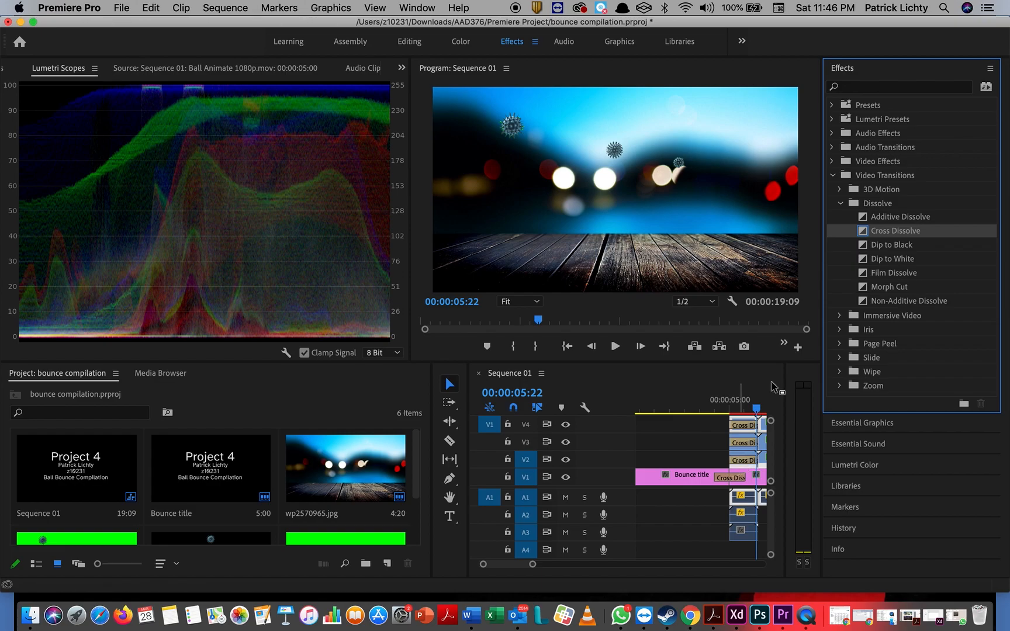
{"action": "mouse_move", "coordinate": [760, 412]}
{"action": "left_mouse_down"}
{"action": "mouse_move", "coordinate": [713, 427]}
{"action": "mouse_move", "coordinate": [766, 421]}
{"action": "mouse_move", "coordinate": [694, 439]}
{"action": "mouse_move", "coordinate": [764, 422]}
{"action": "left_mouse_up"}
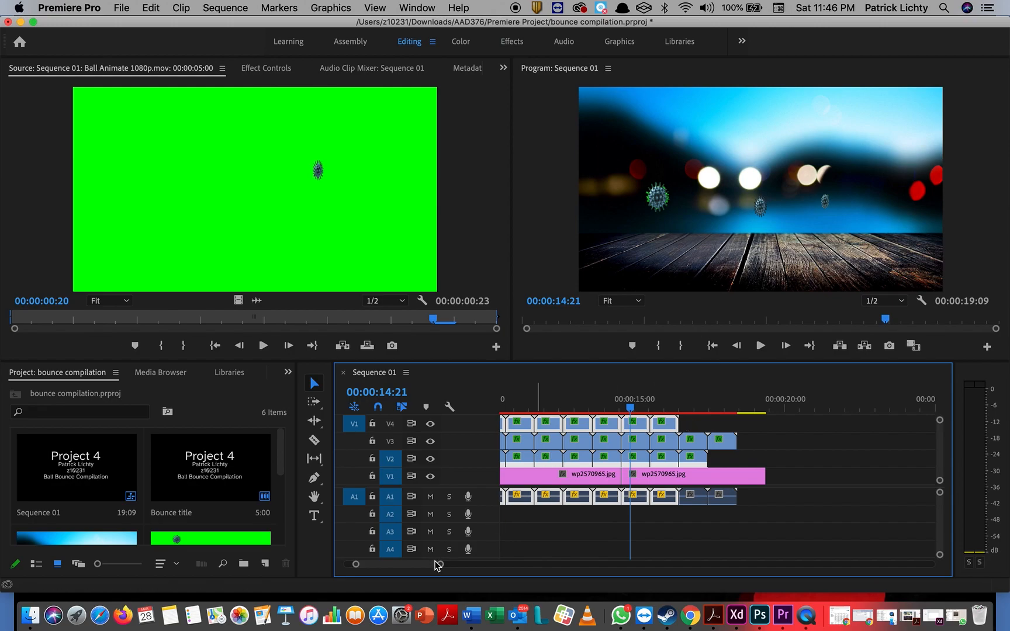
Step: Delete the ball clip ends on V3, V2 and A1 that run past 00:00:16, then select all ball clips
{"action": "left_click_drag", "start_coordinate": [437, 565], "coordinate": [466, 566]}
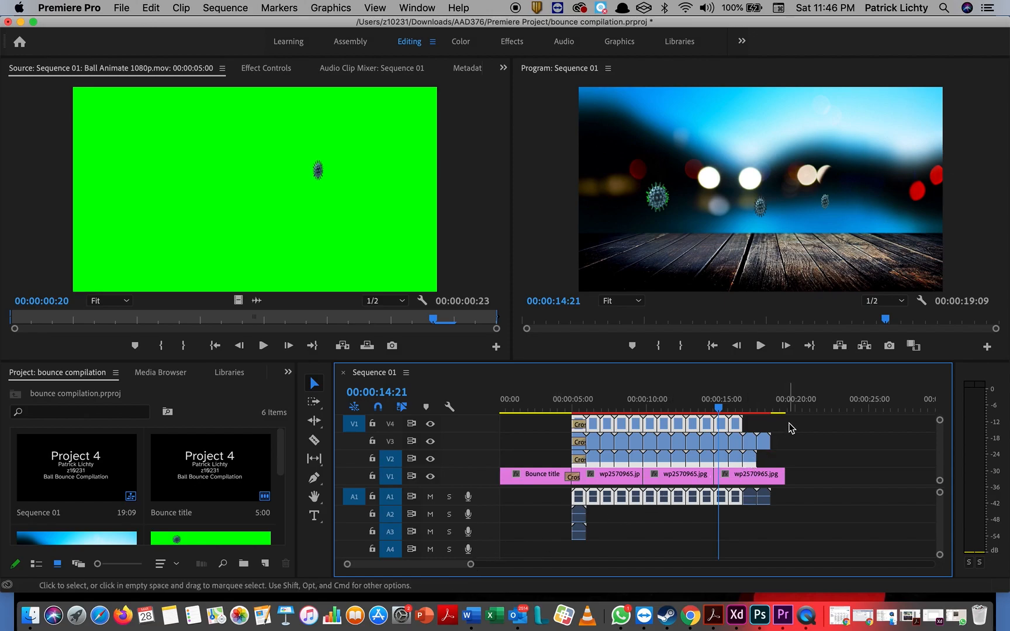
{"action": "left_click_drag", "start_coordinate": [790, 428], "coordinate": [753, 466]}
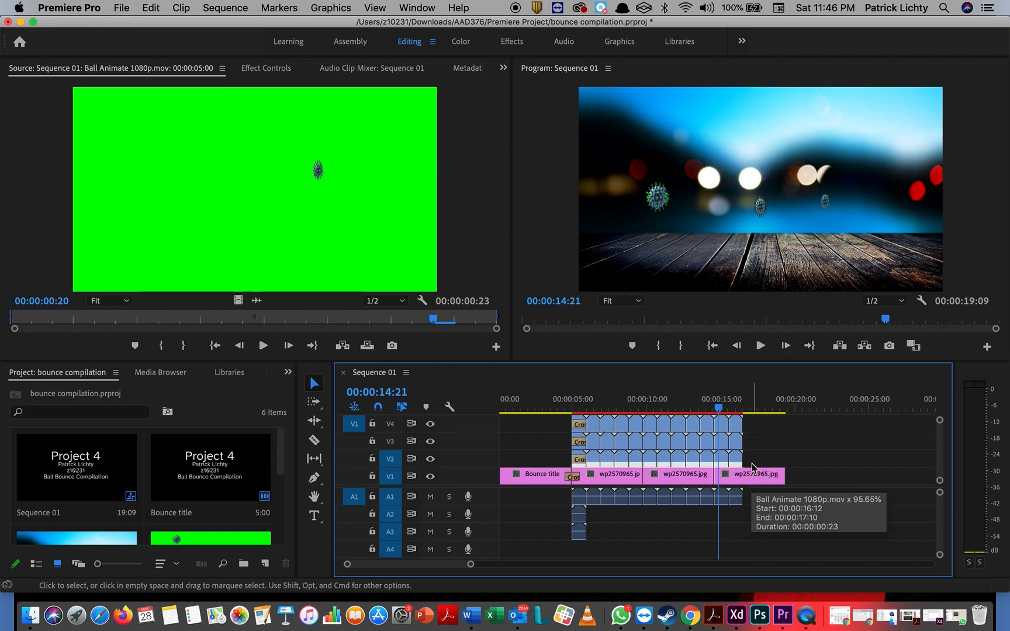
{"action": "key", "text": "Delete"}
{"action": "left_click_drag", "start_coordinate": [760, 425], "coordinate": [582, 459]}
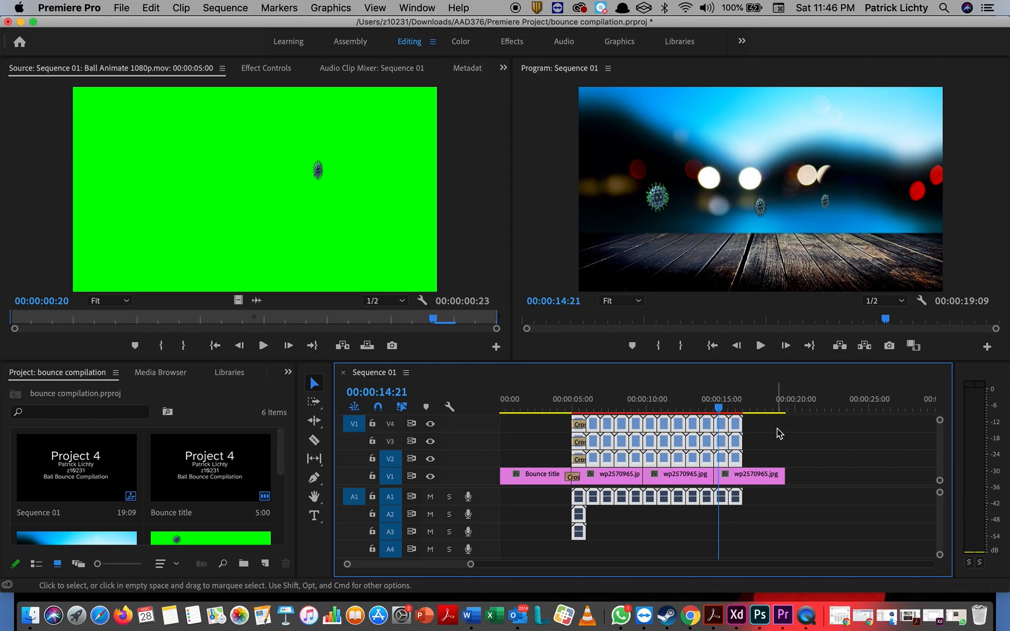
{"action": "scroll", "coordinate": [779, 434], "scroll_direction": "right", "scroll_amount": 5}
Step: Paste the copied ball clips at 00:00:22:11 and butt them against the first ball set
{"action": "left_click", "coordinate": [663, 408]}
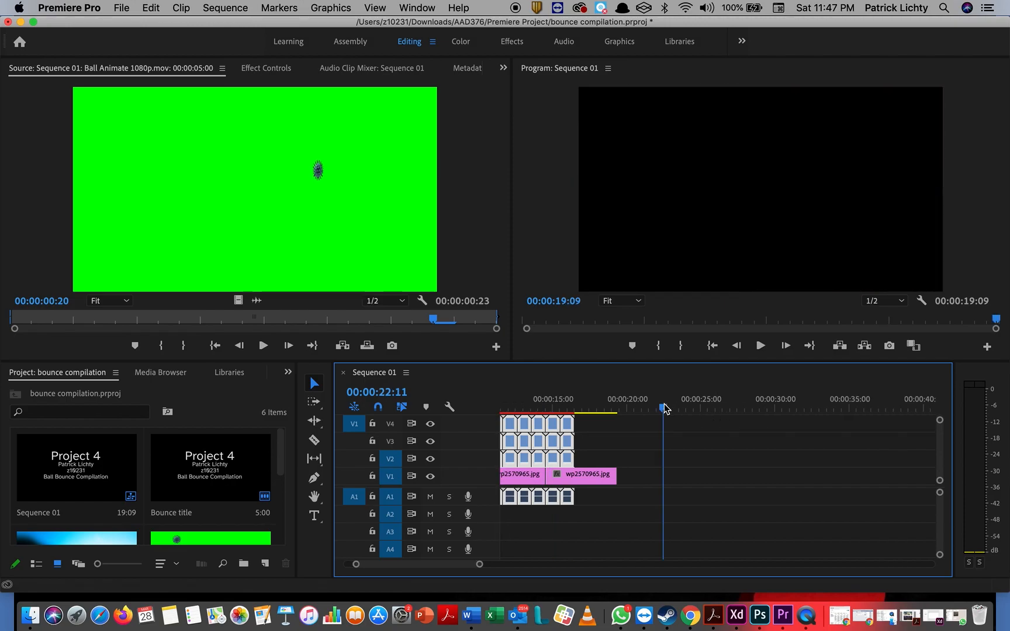
{"action": "key", "text": "super+v"}
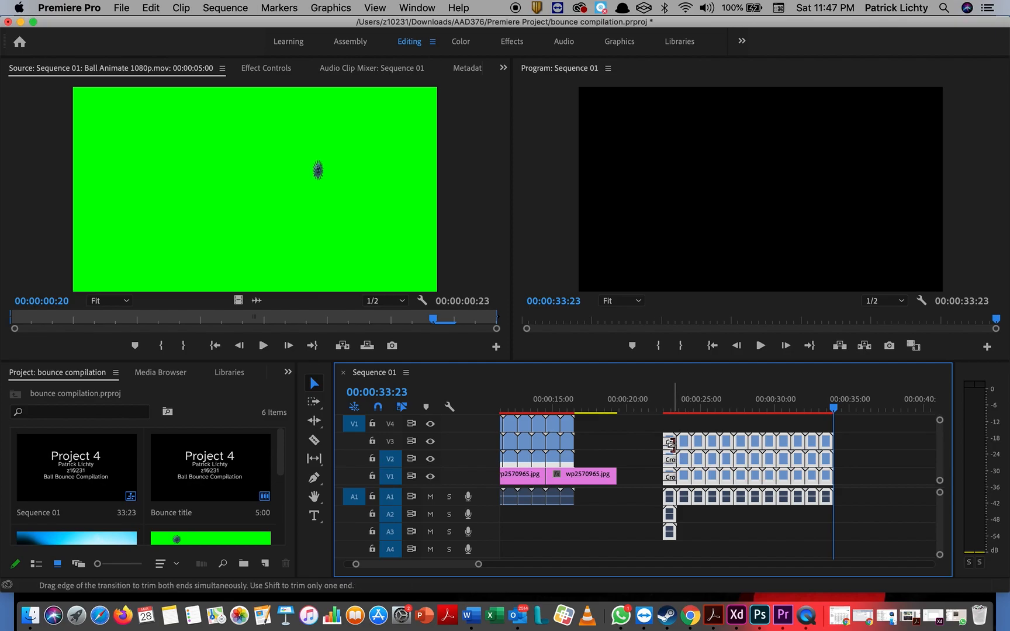
{"action": "left_click_drag", "start_coordinate": [673, 443], "coordinate": [601, 436]}
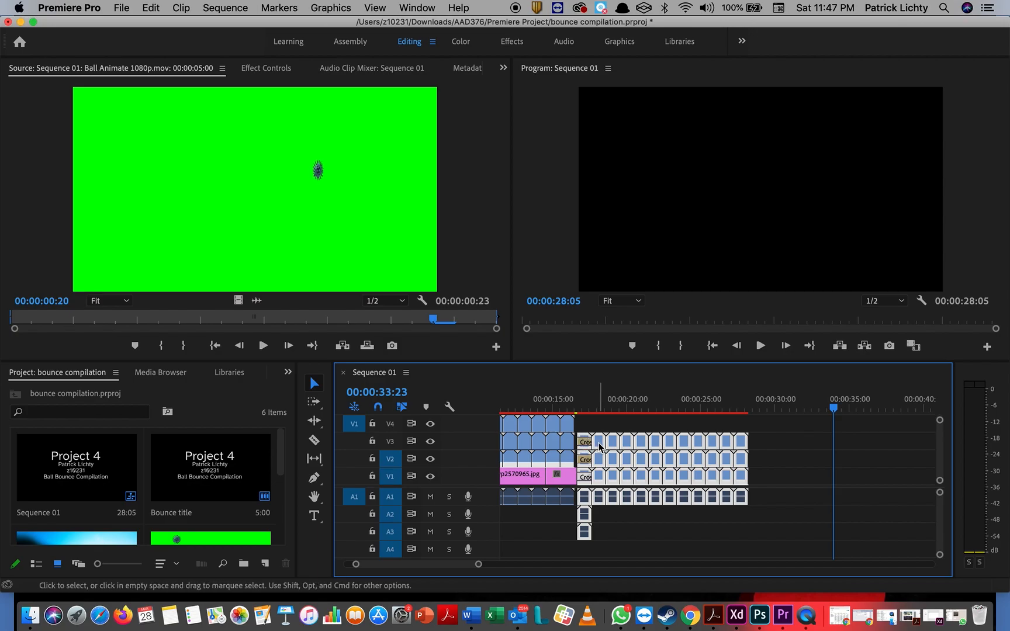
{"action": "key", "text": "super+z"}
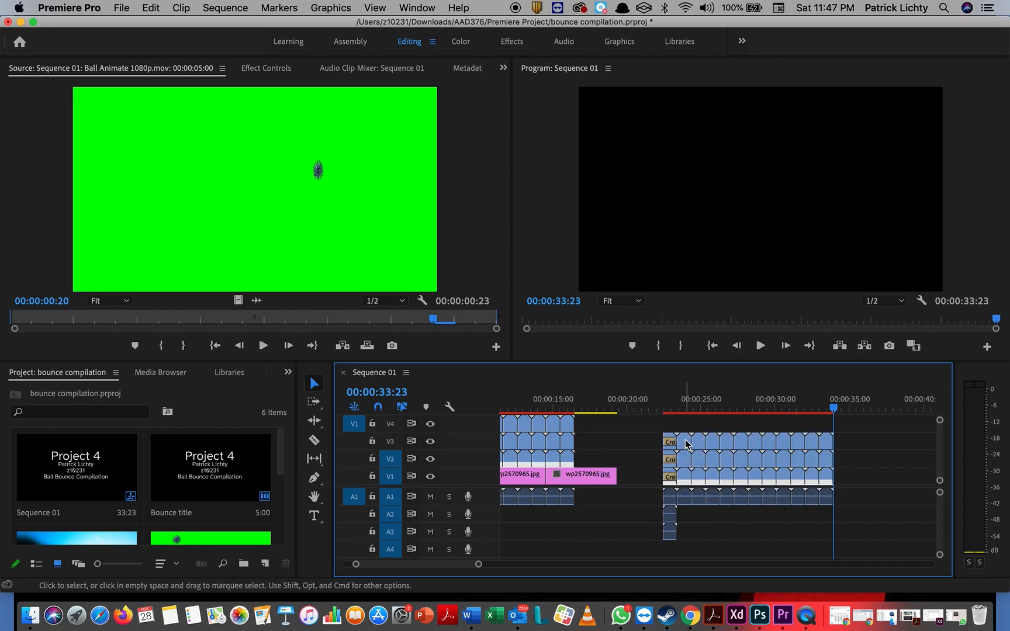
{"action": "left_click_drag", "start_coordinate": [685, 447], "coordinate": [857, 476]}
{"action": "key", "text": "super+z"}
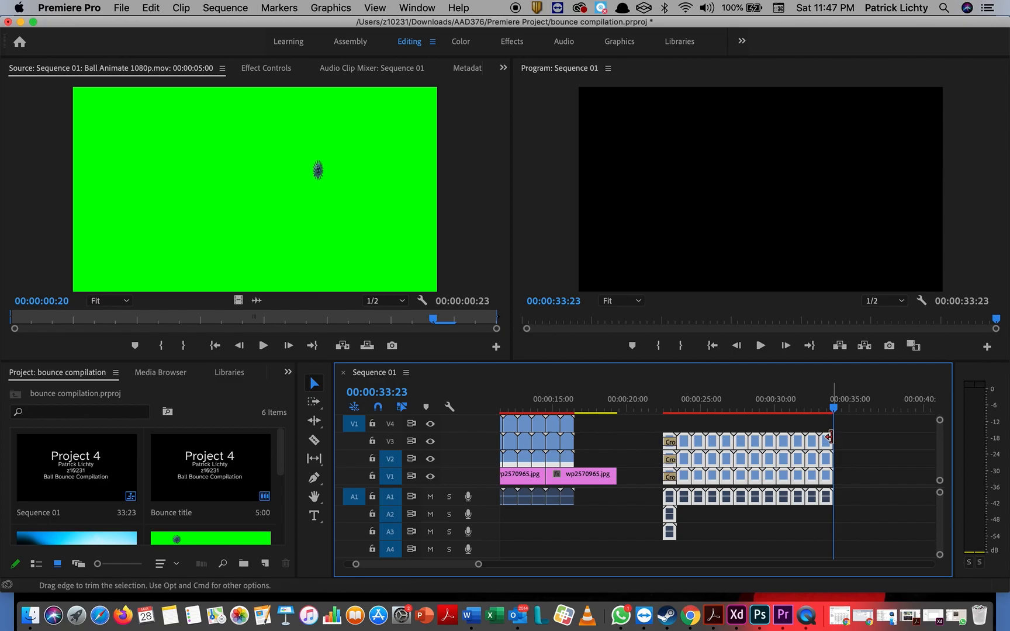
{"action": "left_click_drag", "start_coordinate": [828, 442], "coordinate": [825, 425]}
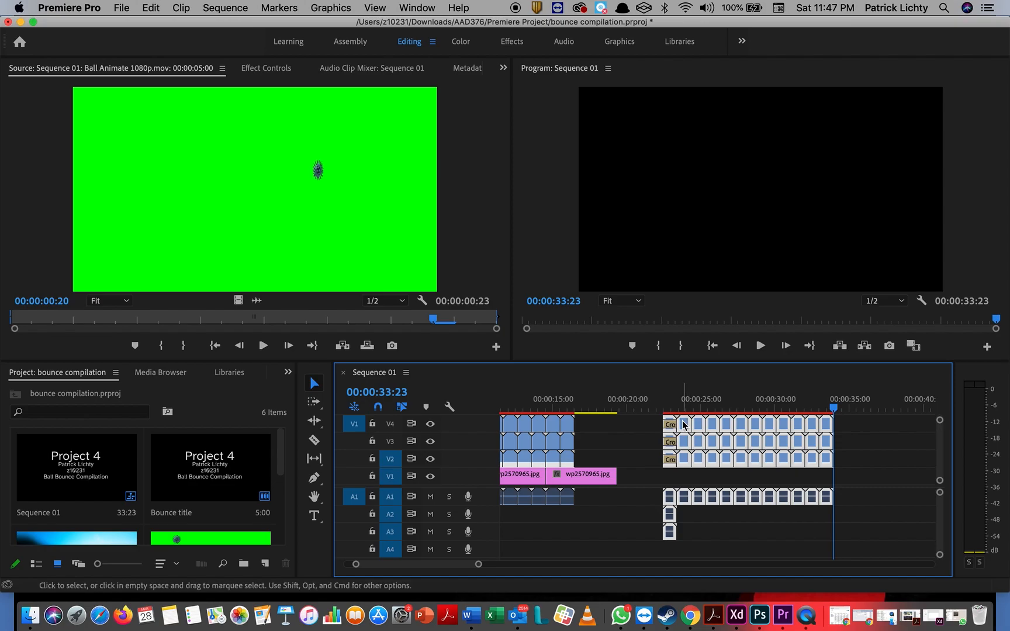
{"action": "left_click_drag", "start_coordinate": [683, 425], "coordinate": [598, 436]}
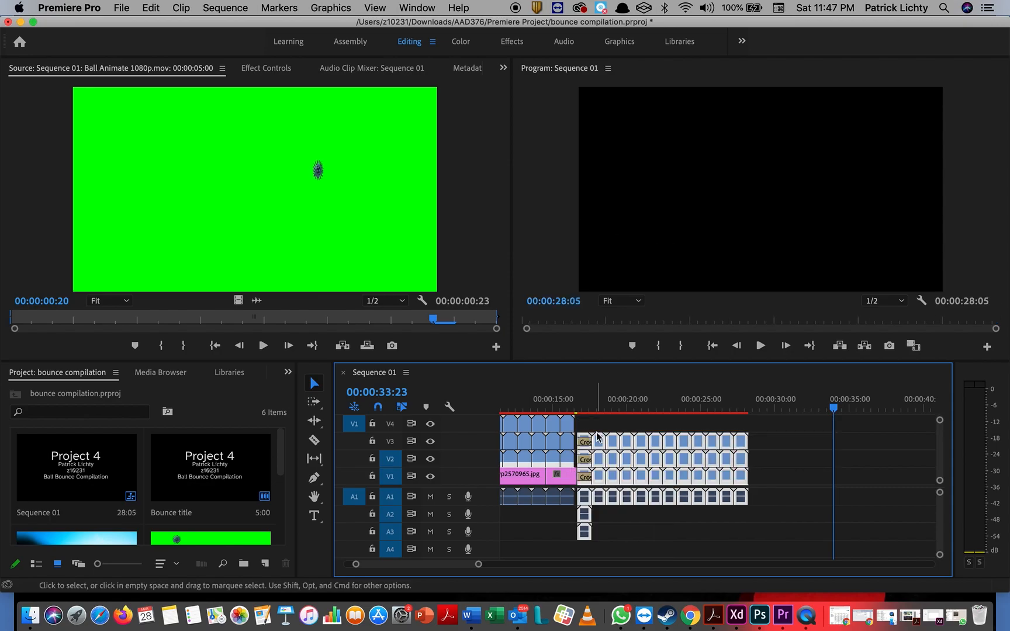
{"action": "left_click_drag", "start_coordinate": [600, 444], "coordinate": [595, 433]}
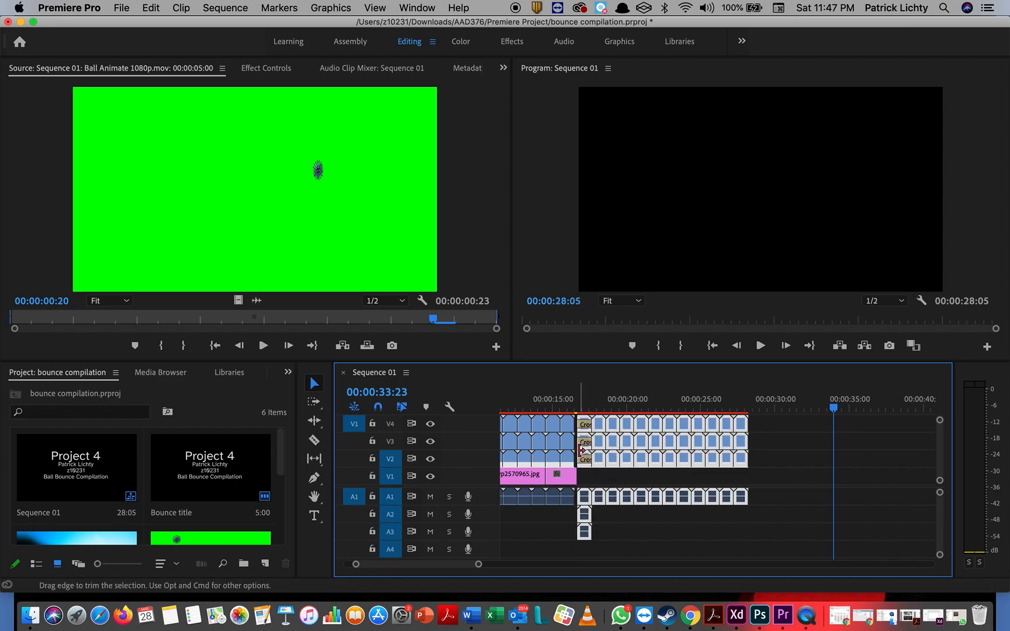
Step: Delete the second V1 background segment and trim the end clips so the balls end at 29:22
{"action": "left_click", "coordinate": [568, 479]}
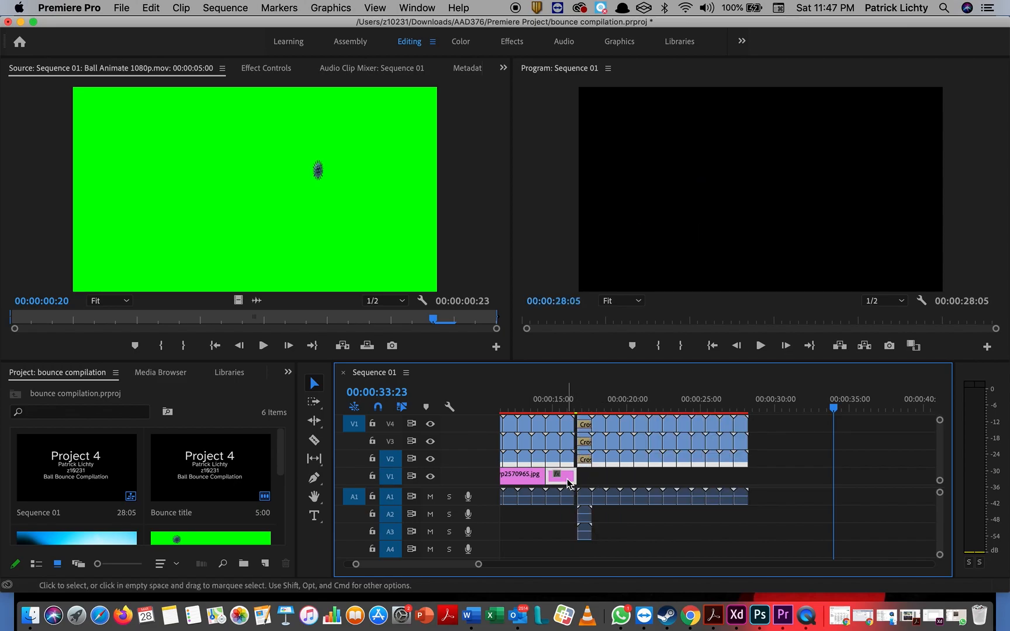
{"action": "key", "text": "Delete"}
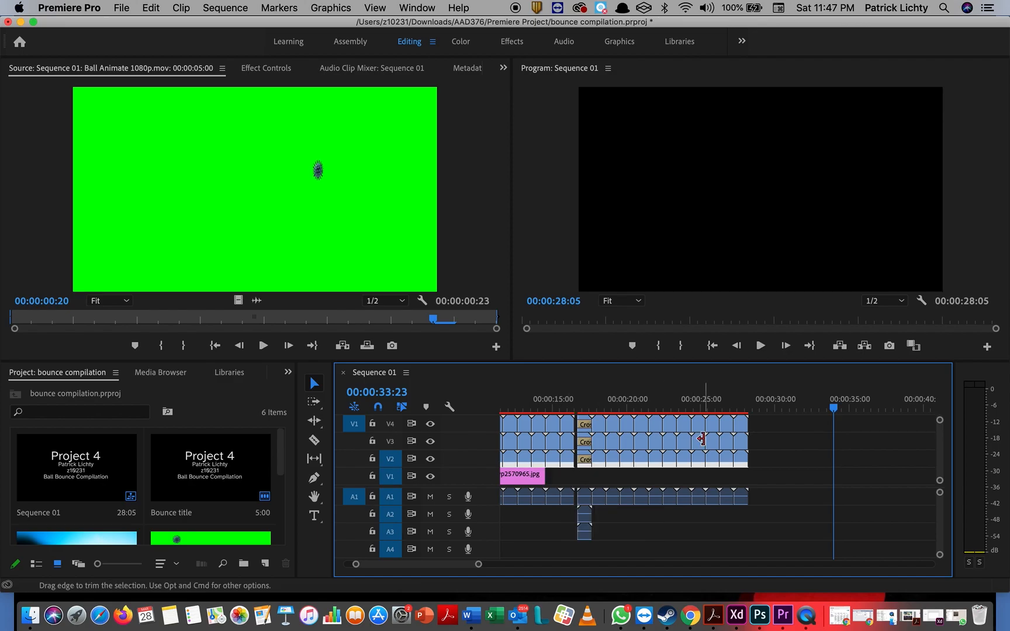
{"action": "left_click_drag", "start_coordinate": [768, 420], "coordinate": [585, 468]}
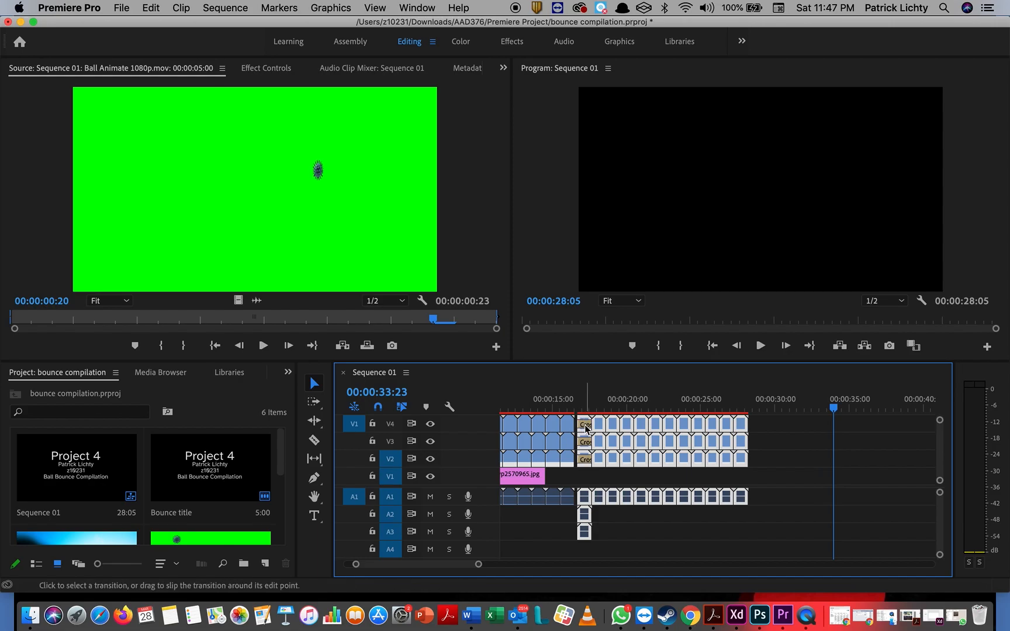
{"action": "left_click_drag", "start_coordinate": [601, 426], "coordinate": [596, 428]}
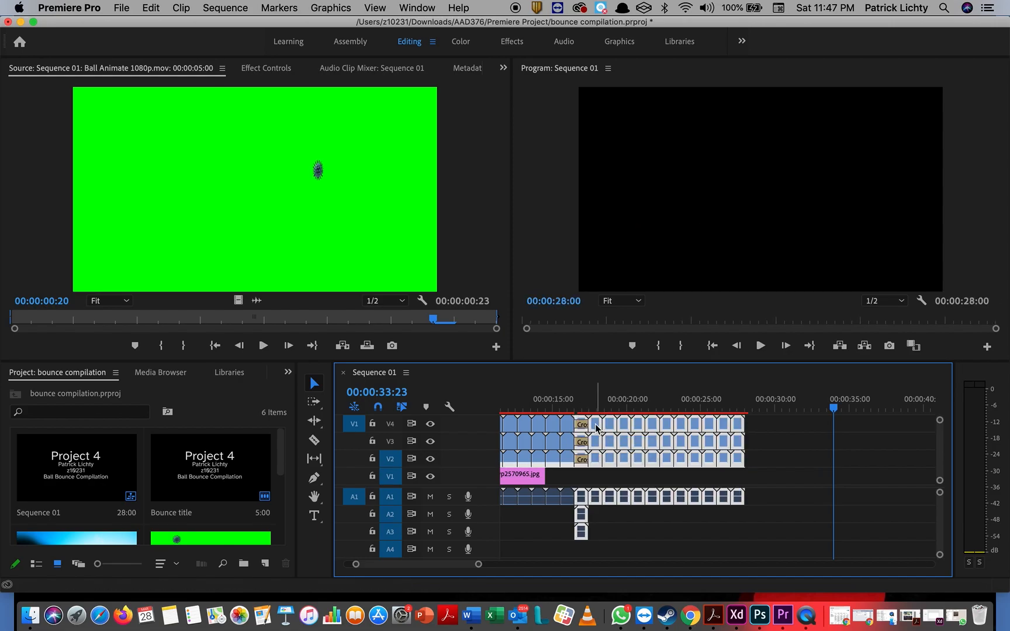
{"action": "mouse_move", "coordinate": [835, 413]}
{"action": "left_mouse_down"}
{"action": "mouse_move", "coordinate": [701, 474]}
{"action": "mouse_move", "coordinate": [713, 469]}
{"action": "left_mouse_up"}
{"action": "left_click", "coordinate": [786, 428]}
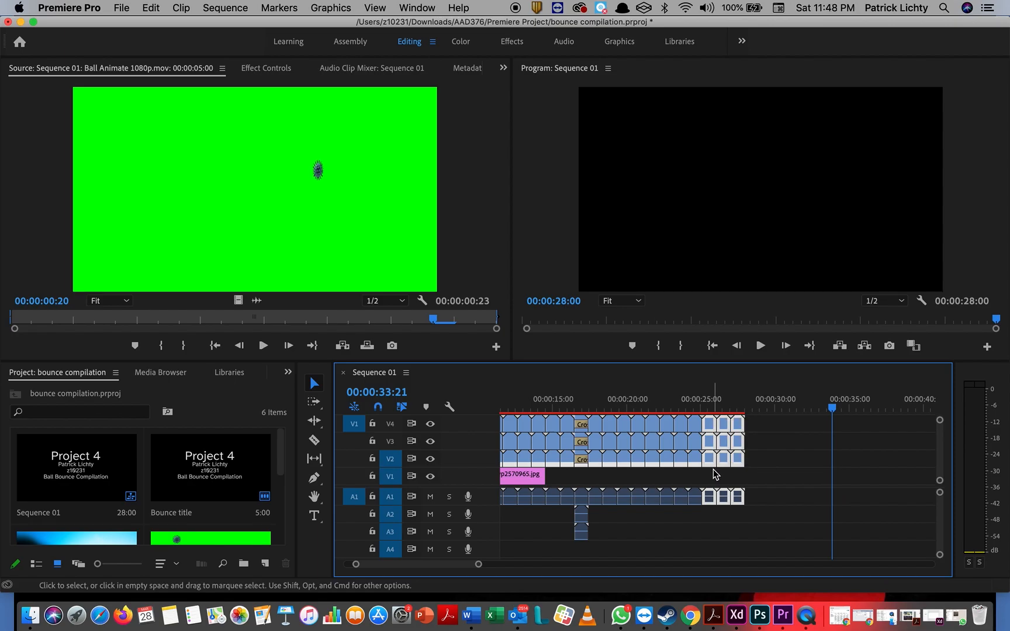
{"action": "key", "text": "super+x"}
{"action": "key", "text": "super+v"}
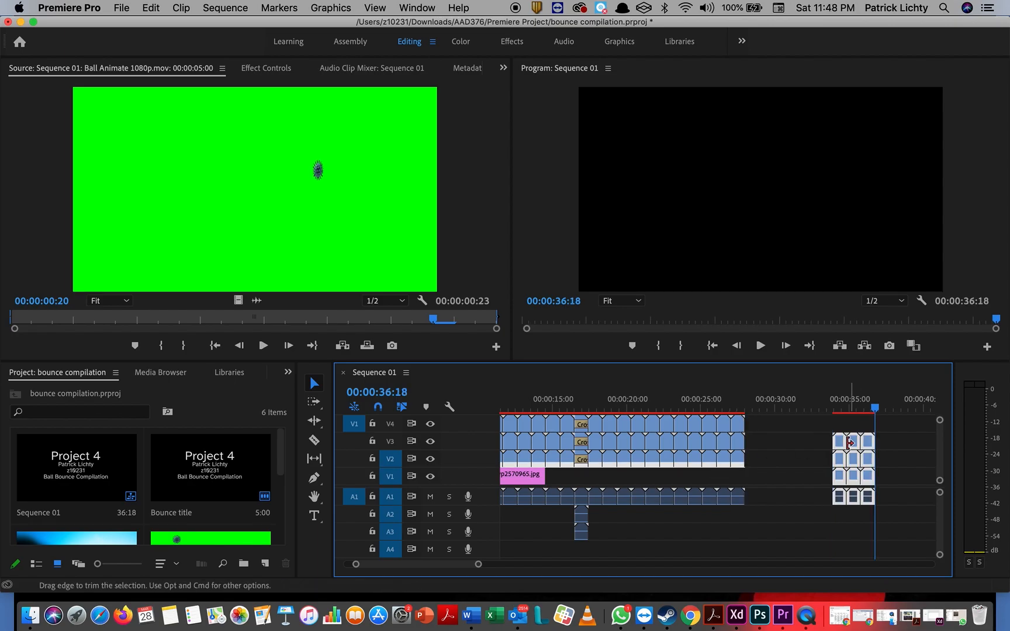
{"action": "left_click_drag", "start_coordinate": [841, 447], "coordinate": [782, 518]}
{"action": "left_click", "coordinate": [804, 428]}
{"action": "key", "text": "Delete"}
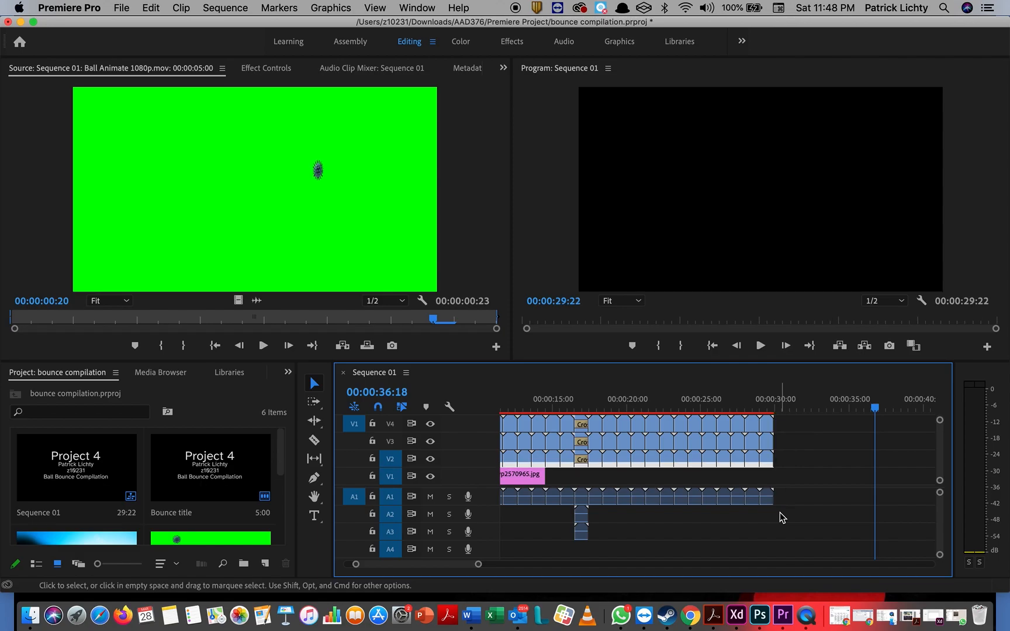
Step: Paste another copy of the wp2570965.jpg background onto V1 at the playhead
{"action": "left_click", "coordinate": [534, 483]}
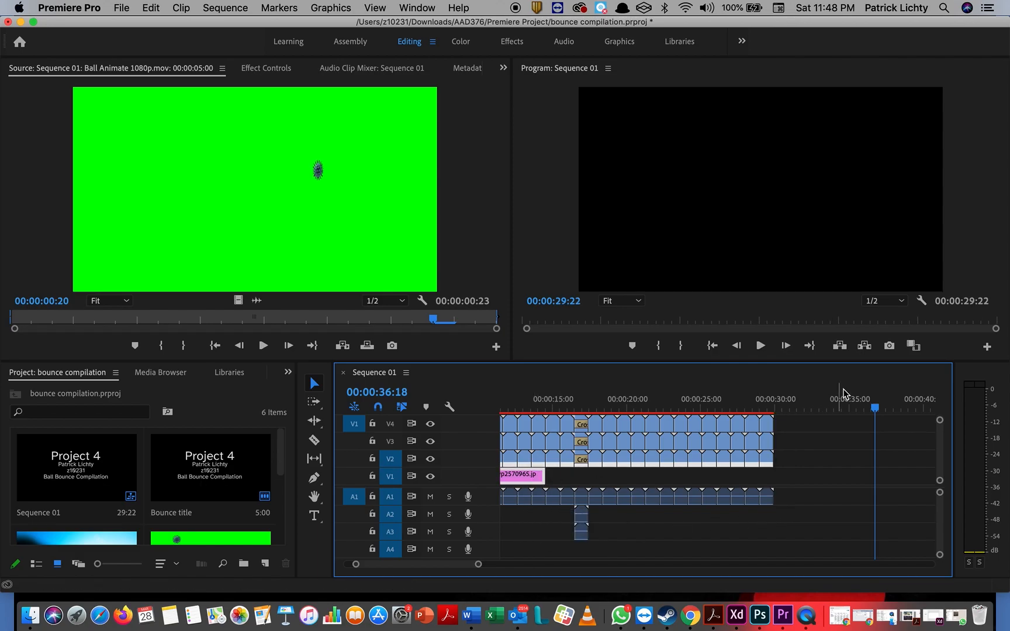
{"action": "left_click", "coordinate": [822, 433]}
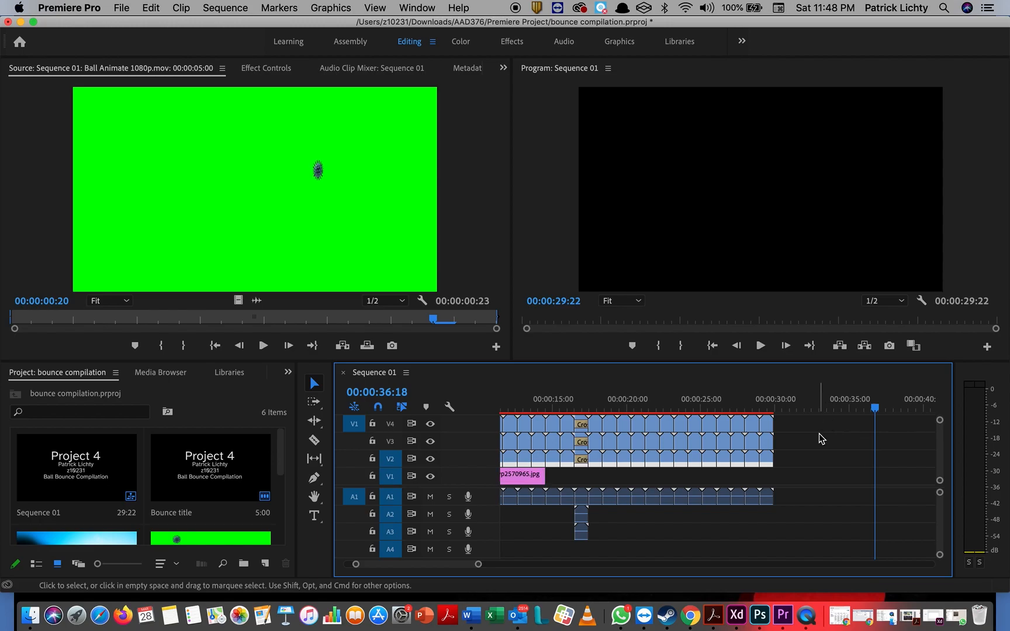
{"action": "key", "text": "super+v"}
{"action": "key", "text": "super+v"}
{"action": "key", "text": "super+v"}
{"action": "key", "text": "super+v"}
{"action": "key", "text": "super+v"}
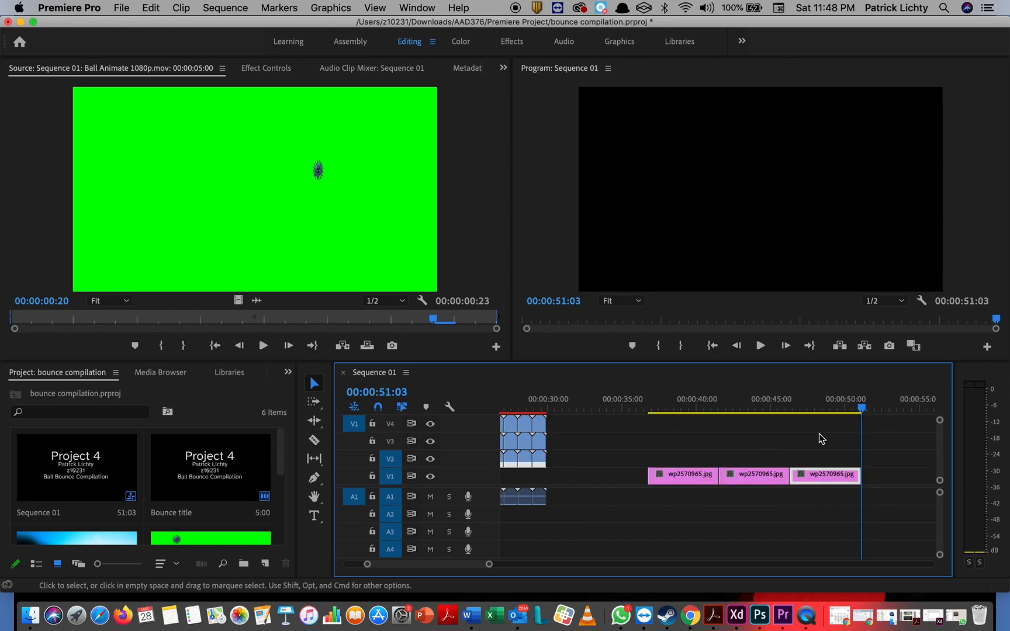
Step: Slide the pasted wp2570965.jpg clips on V1 left to sit under the ball clips
{"action": "scroll", "coordinate": [758, 463], "scroll_direction": "up", "scroll_amount": 3}
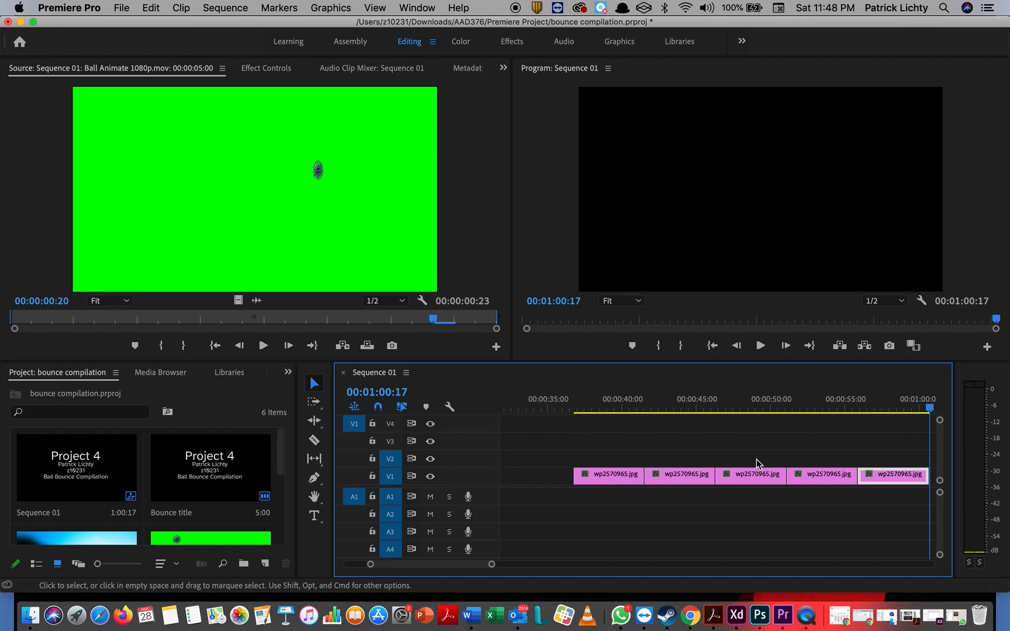
{"action": "left_click_drag", "start_coordinate": [609, 449], "coordinate": [918, 478]}
{"action": "scroll", "coordinate": [714, 452], "scroll_direction": "up", "scroll_amount": 5}
{"action": "scroll", "coordinate": [714, 453], "scroll_direction": "up", "scroll_amount": 3}
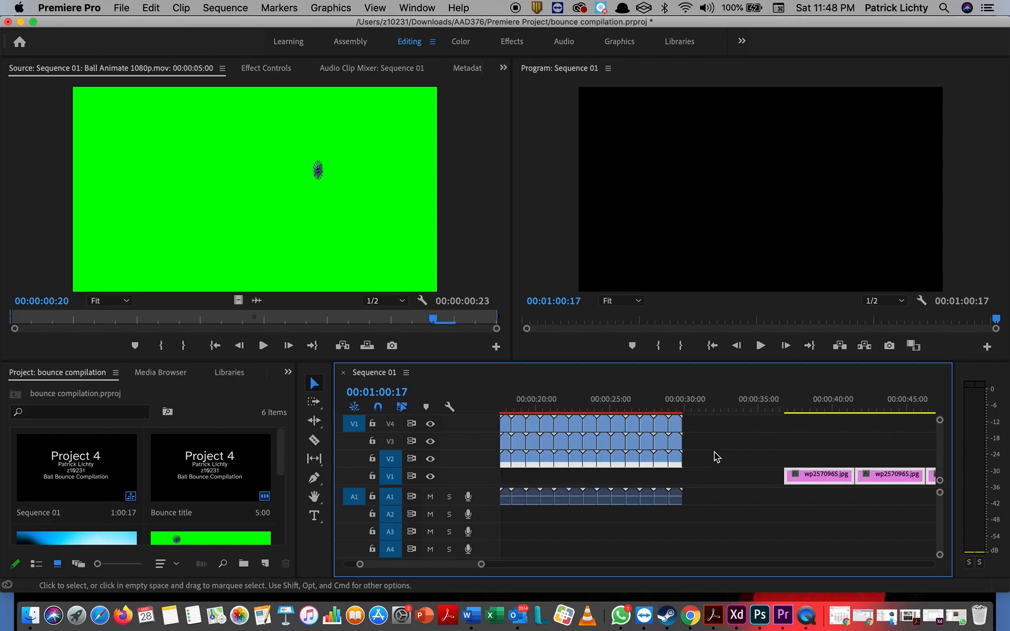
{"action": "left_click_drag", "start_coordinate": [808, 477], "coordinate": [576, 488]}
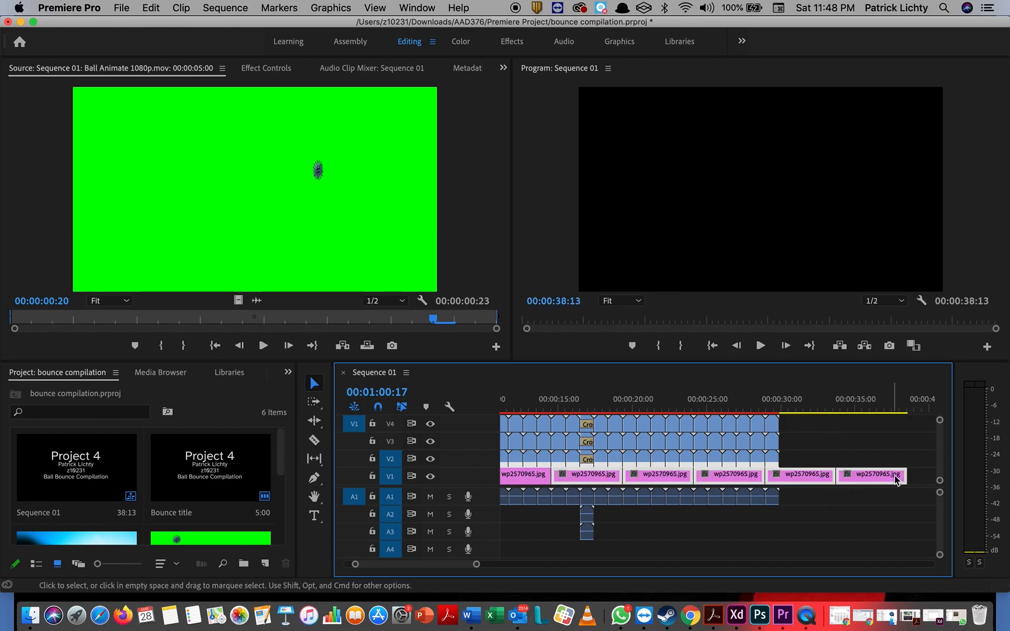
{"action": "left_click", "coordinate": [902, 446]}
Step: Remove the extra background clip and trim the last one to end at 00:00:29:22
{"action": "left_click", "coordinate": [887, 481]}
{"action": "key", "text": "Delete"}
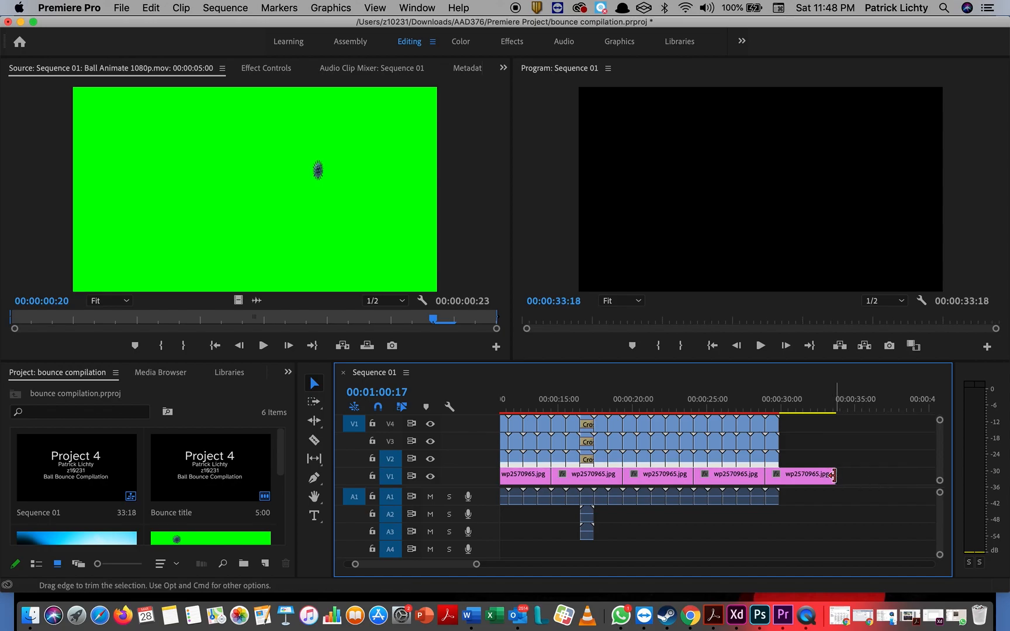
{"action": "left_click_drag", "start_coordinate": [833, 476], "coordinate": [780, 478]}
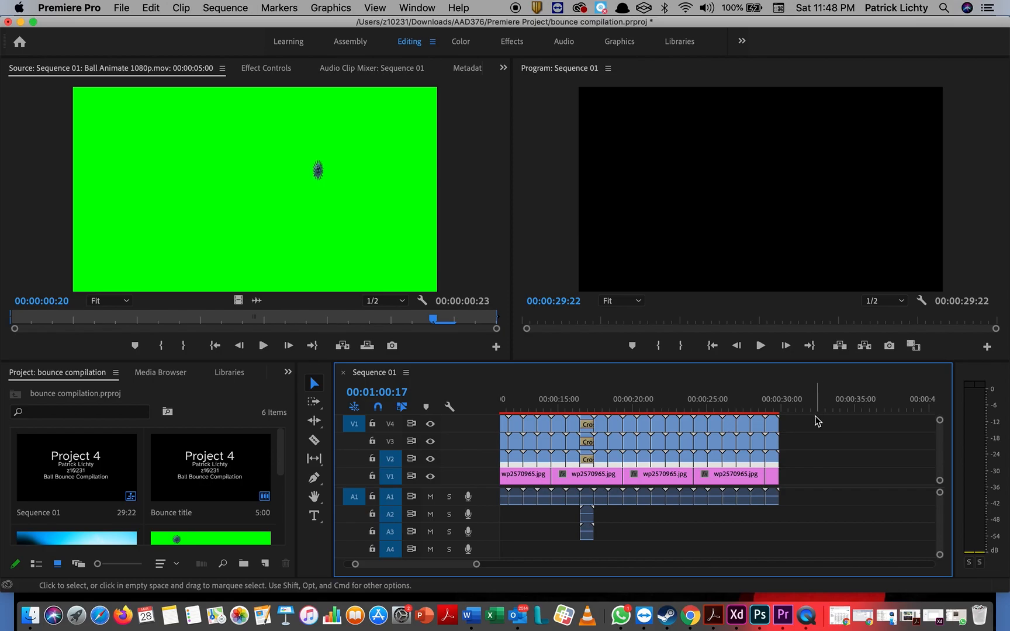
{"action": "scroll", "coordinate": [801, 444], "scroll_direction": "left", "scroll_amount": 5}
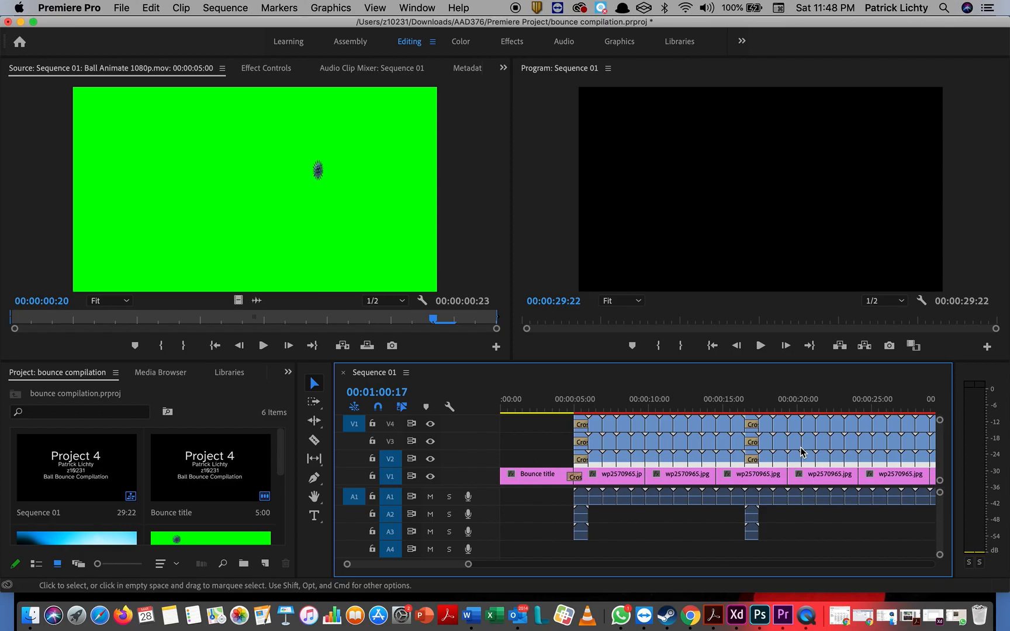
Step: Return the playhead to 00:00:00:00 and play Sequence 01 from the Project 4 title
{"action": "left_click", "coordinate": [514, 408]}
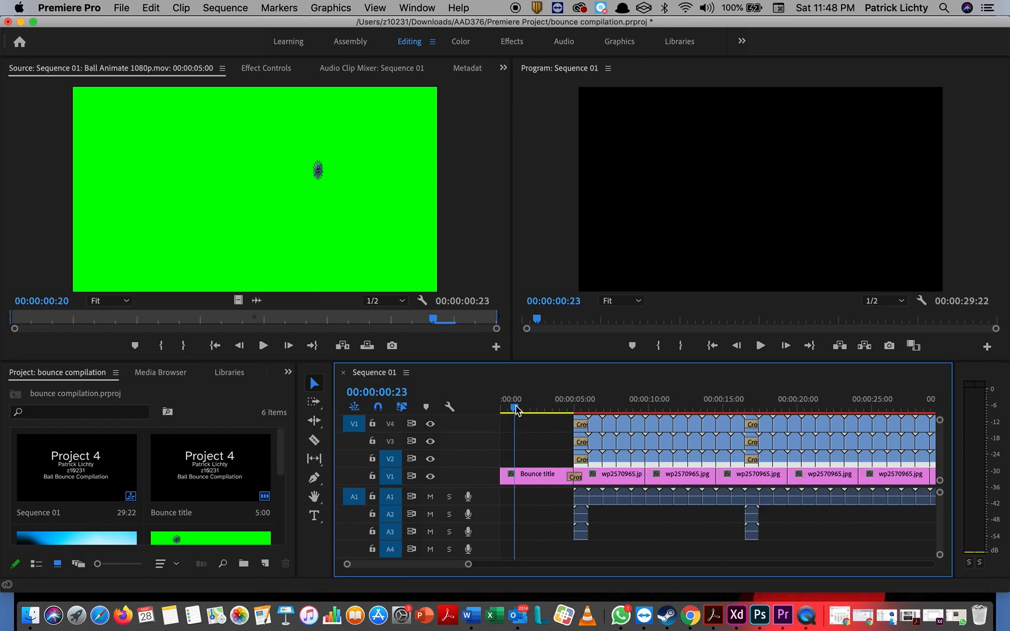
{"action": "left_click_drag", "start_coordinate": [515, 411], "coordinate": [483, 413]}
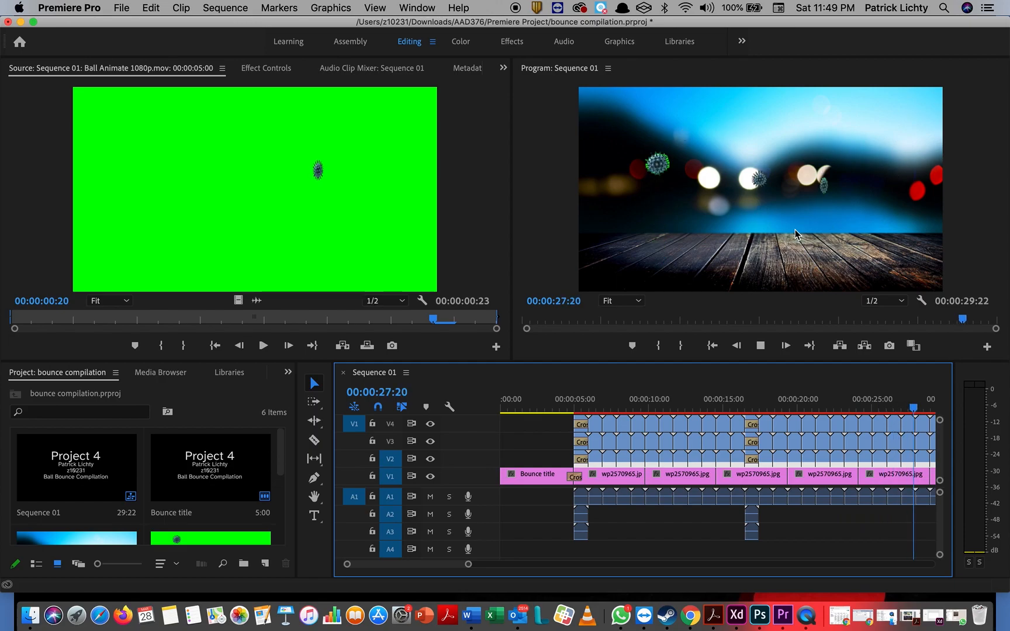
{"action": "left_click", "coordinate": [760, 347]}
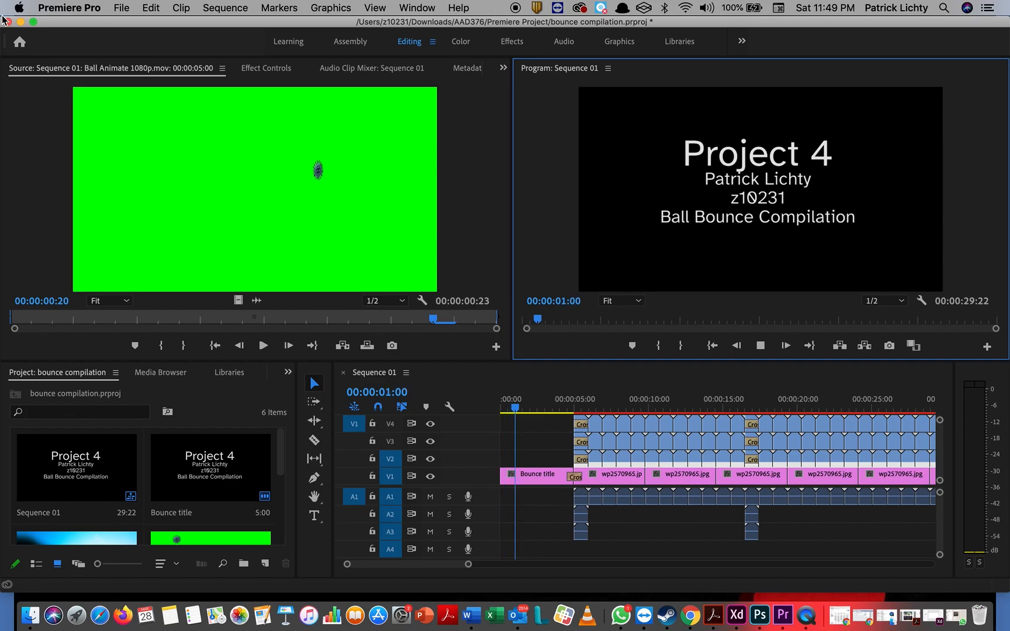
Step: Target H.264 'Project 4 ball bounce.mp4' in Premiere Project, Maximum Render Quality on, Export Audio off
{"action": "left_click", "coordinate": [122, 8]}
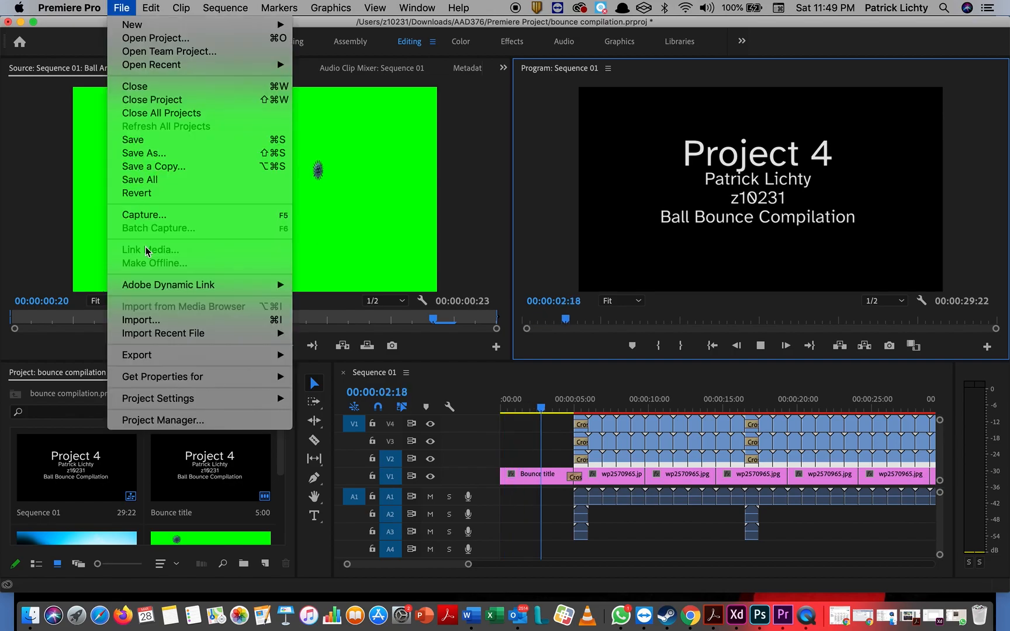
{"action": "mouse_move", "coordinate": [189, 358]}
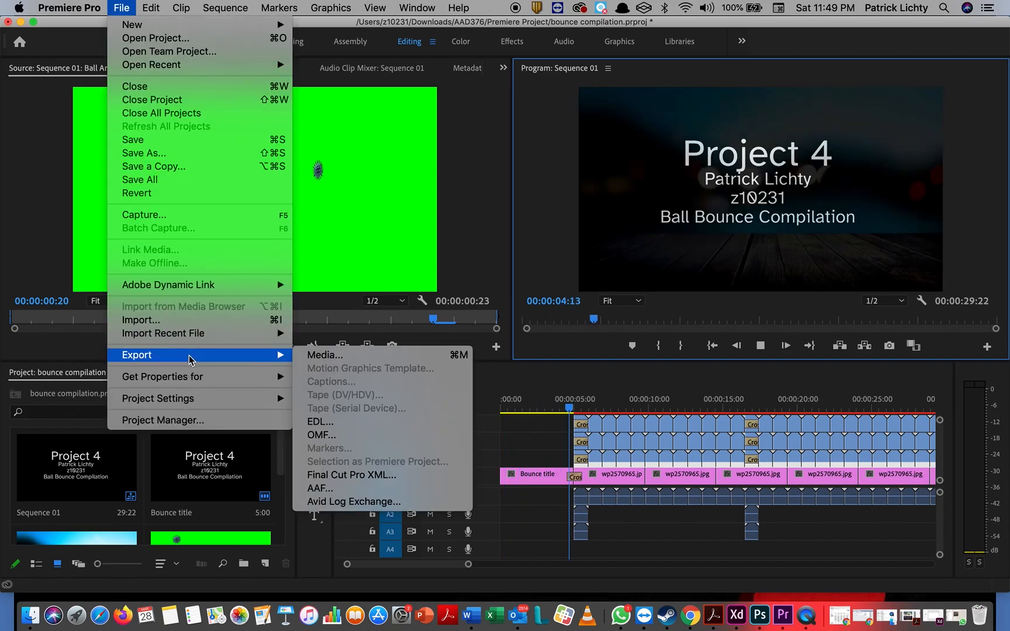
{"action": "left_click", "coordinate": [326, 355]}
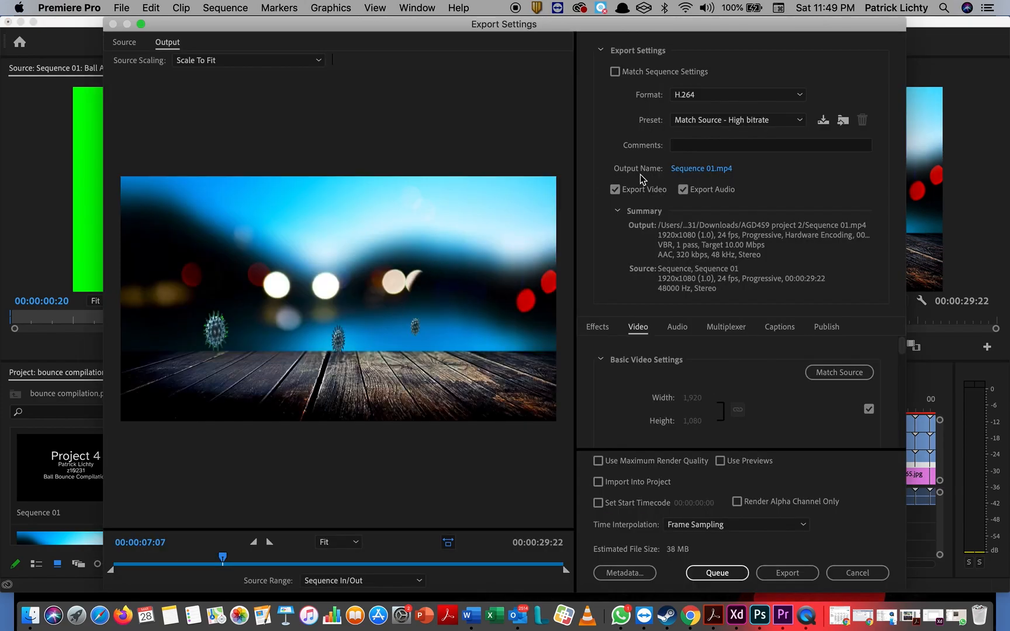
{"action": "left_click", "coordinate": [714, 170]}
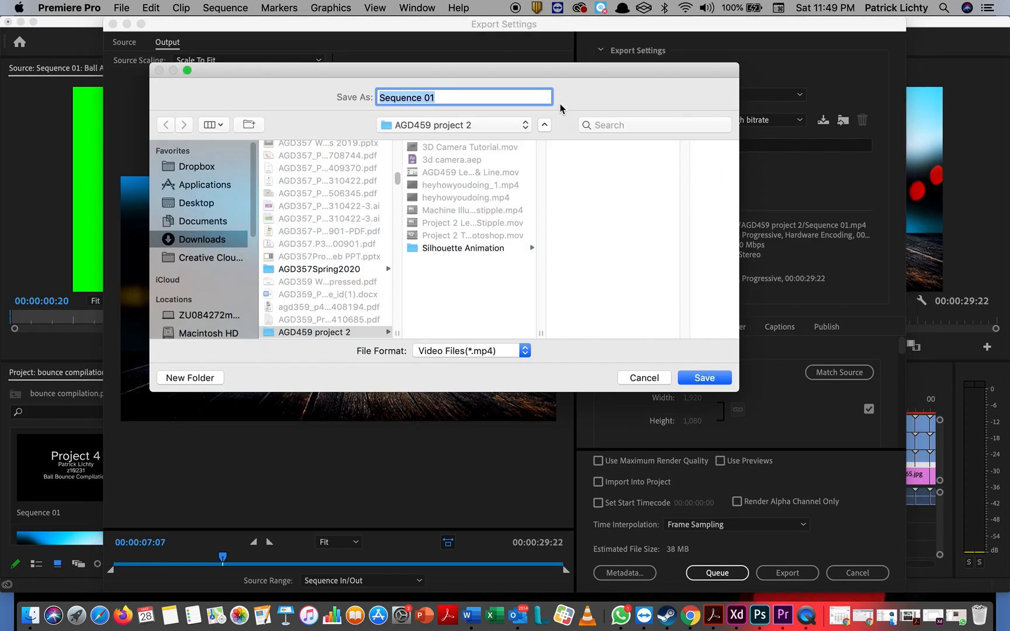
{"action": "left_click", "coordinate": [496, 125]}
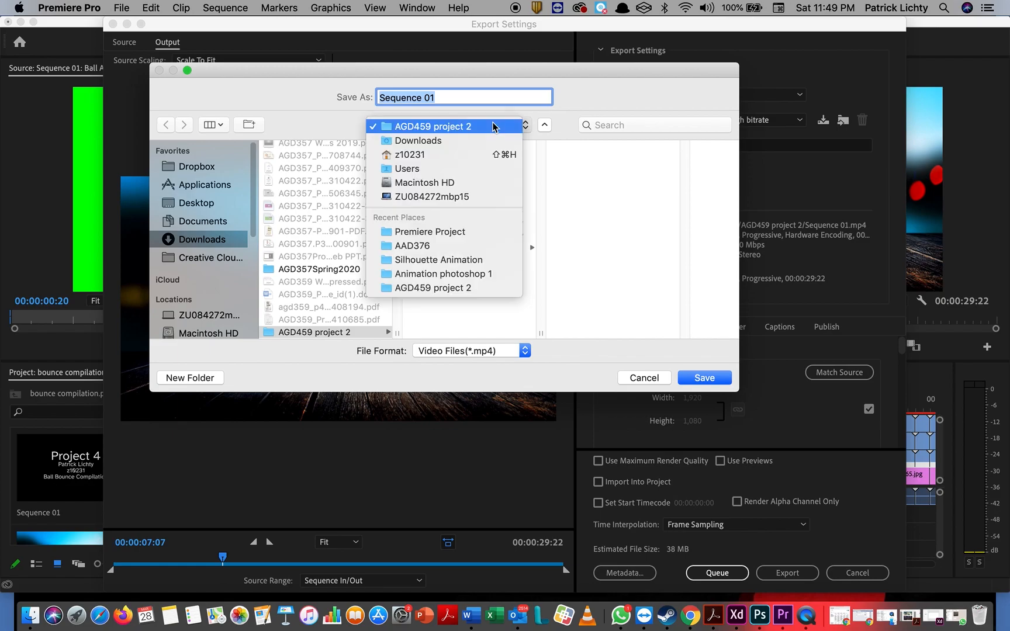
{"action": "left_click", "coordinate": [471, 231]}
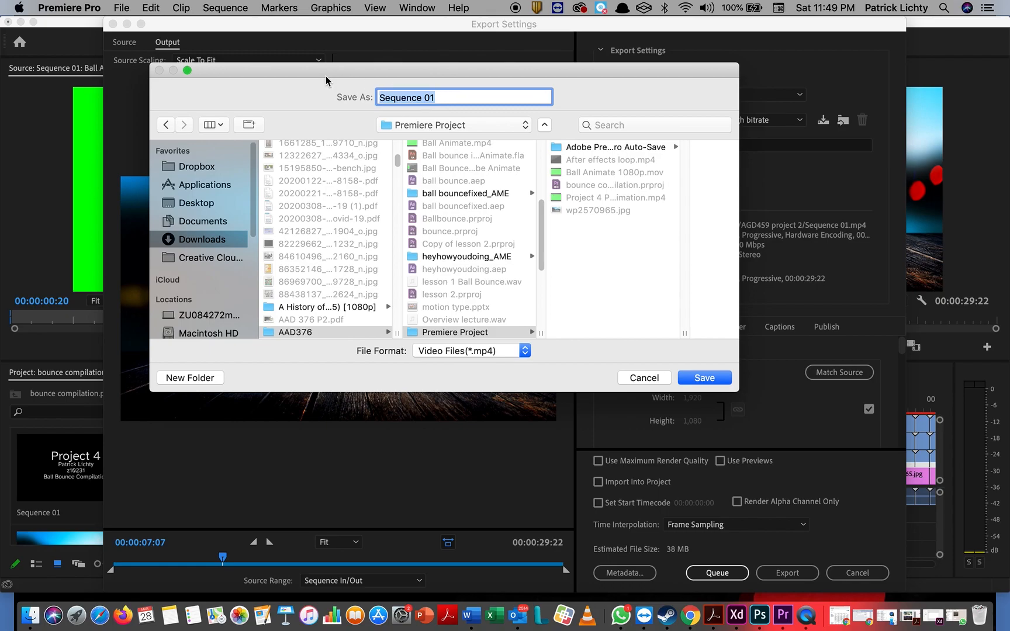
{"action": "type", "text": "Project 4"}
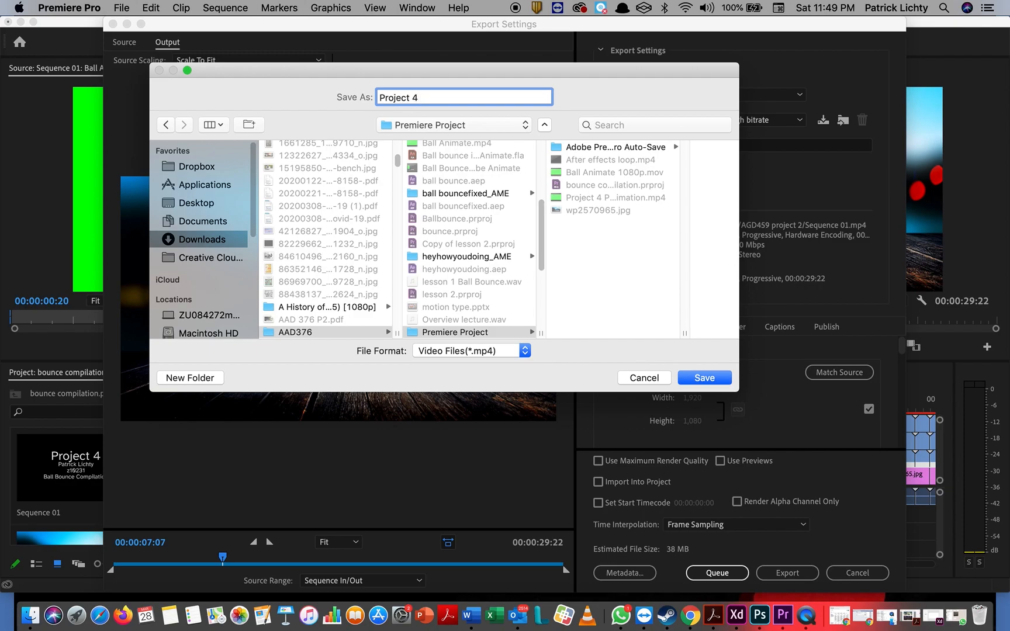
{"action": "type", "text": " ball bounce"}
{"action": "left_click", "coordinate": [699, 379]}
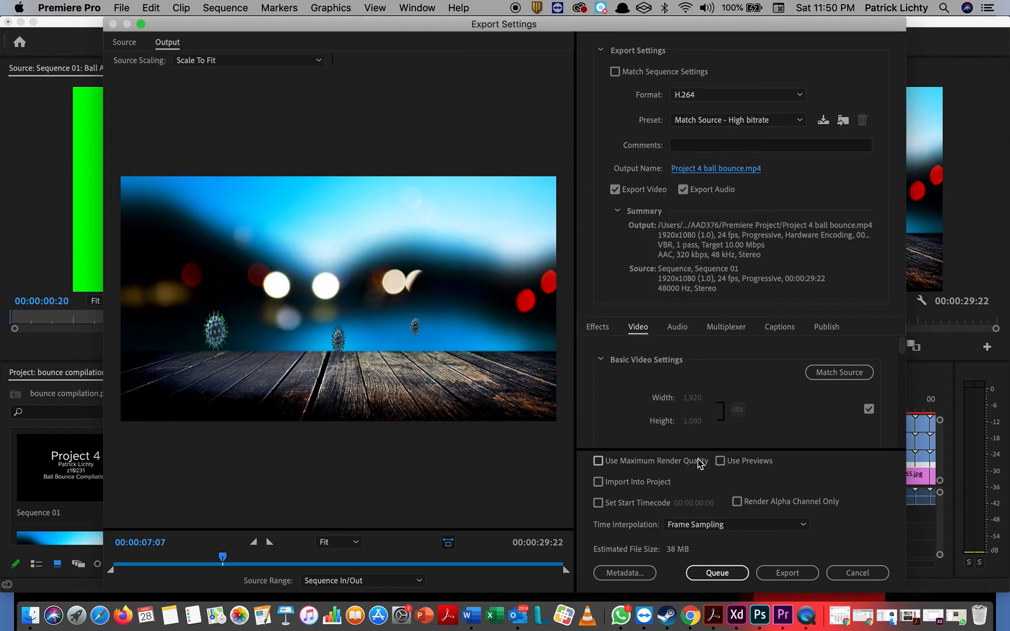
{"action": "left_click", "coordinate": [600, 461]}
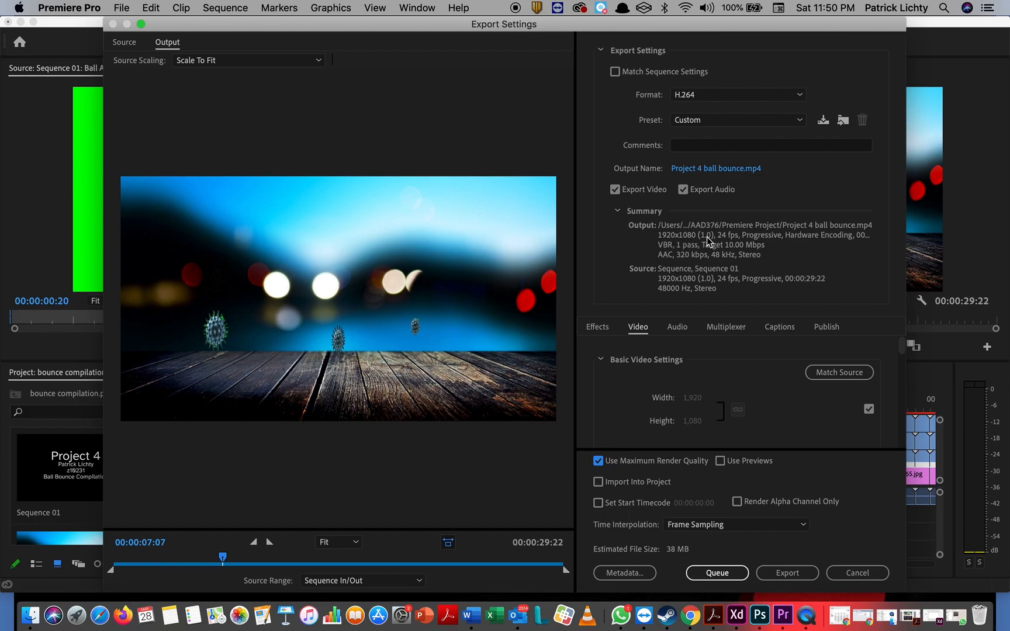
{"action": "left_click", "coordinate": [683, 193]}
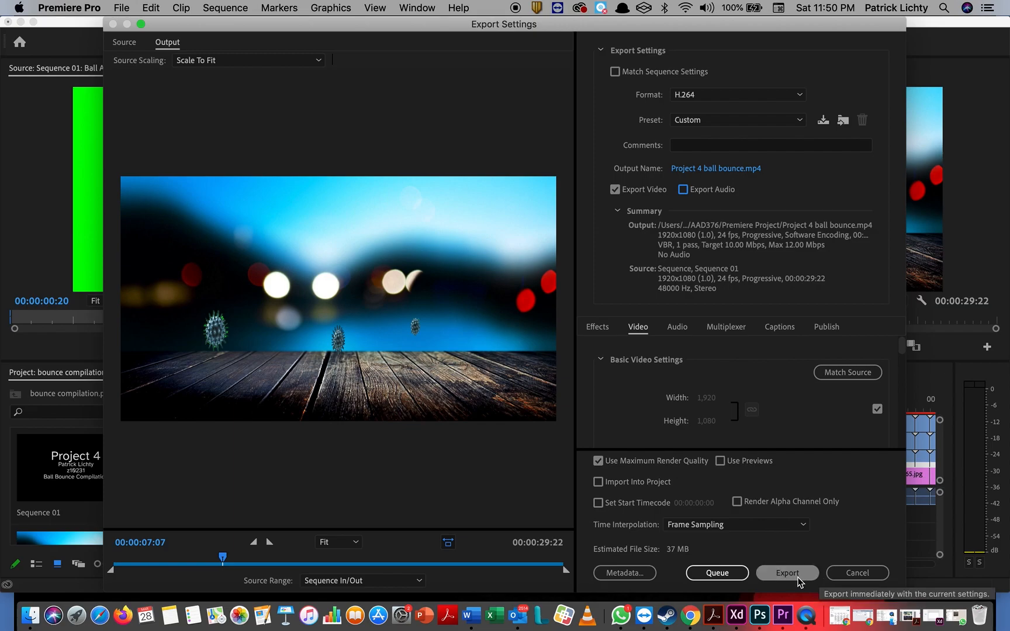
Step: Export the sequence to Project 4 ball bounce.mp4 and wait for encoding to finish
{"action": "left_click", "coordinate": [787, 573]}
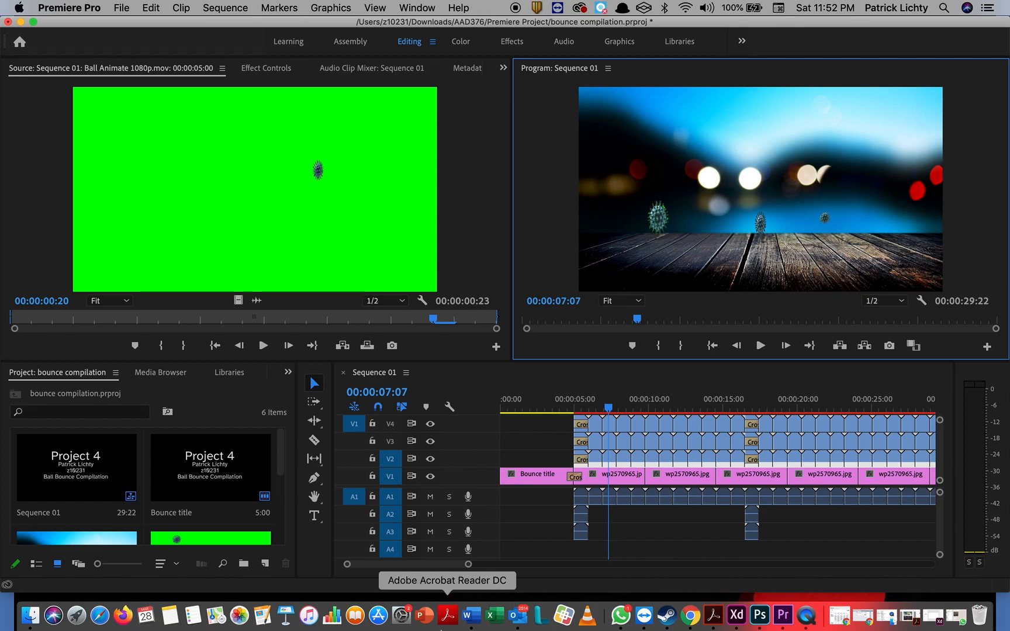
Step: Switch to Finder and browse the Downloads folder for the exported video
{"action": "left_click", "coordinate": [30, 616]}
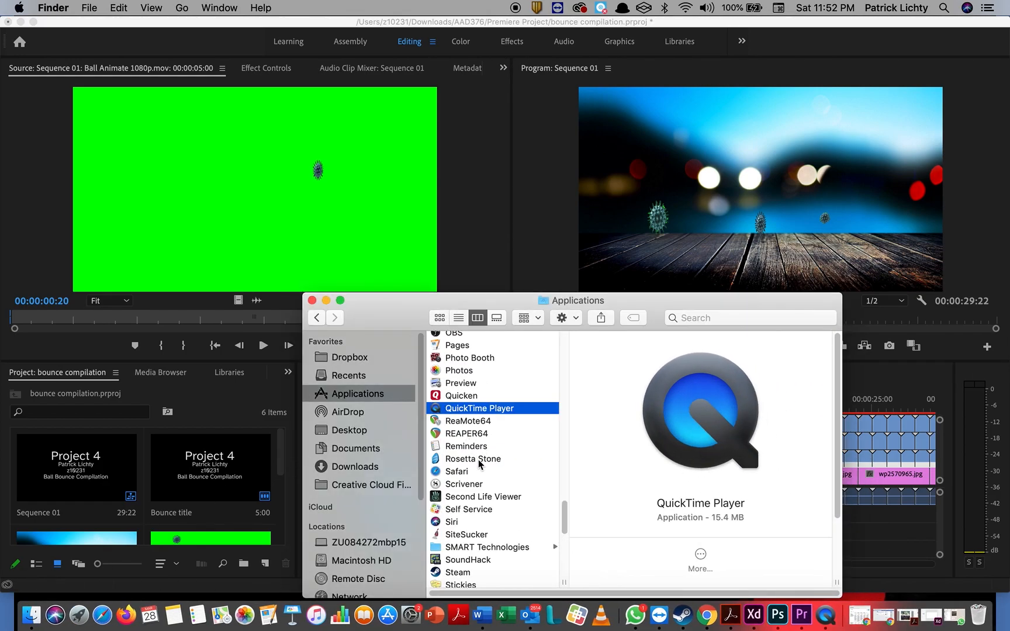
{"action": "scroll", "coordinate": [469, 493], "scroll_direction": "down", "scroll_amount": 1}
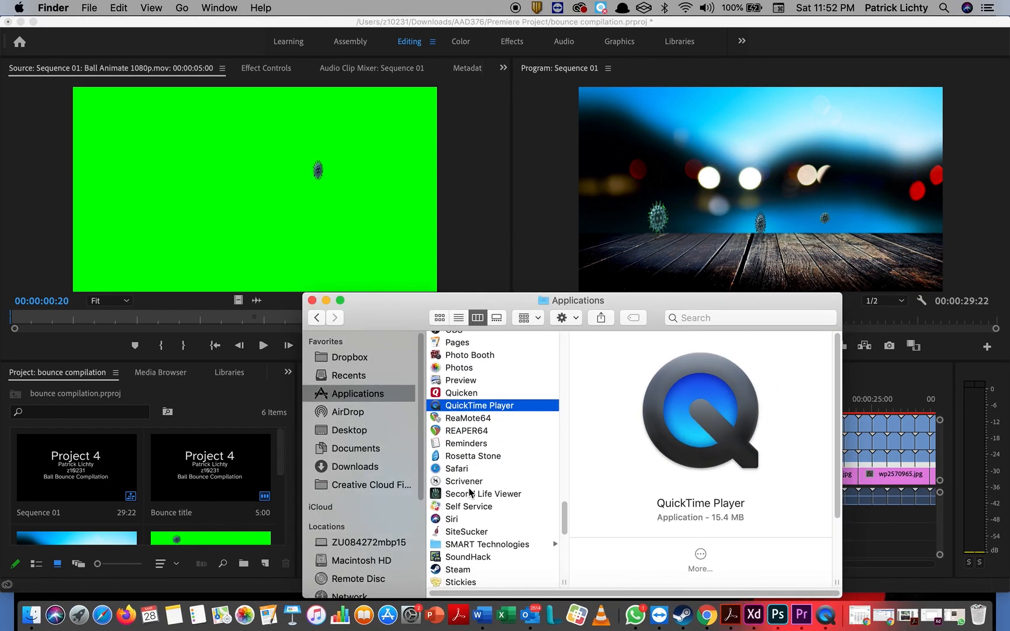
{"action": "left_click", "coordinate": [367, 467]}
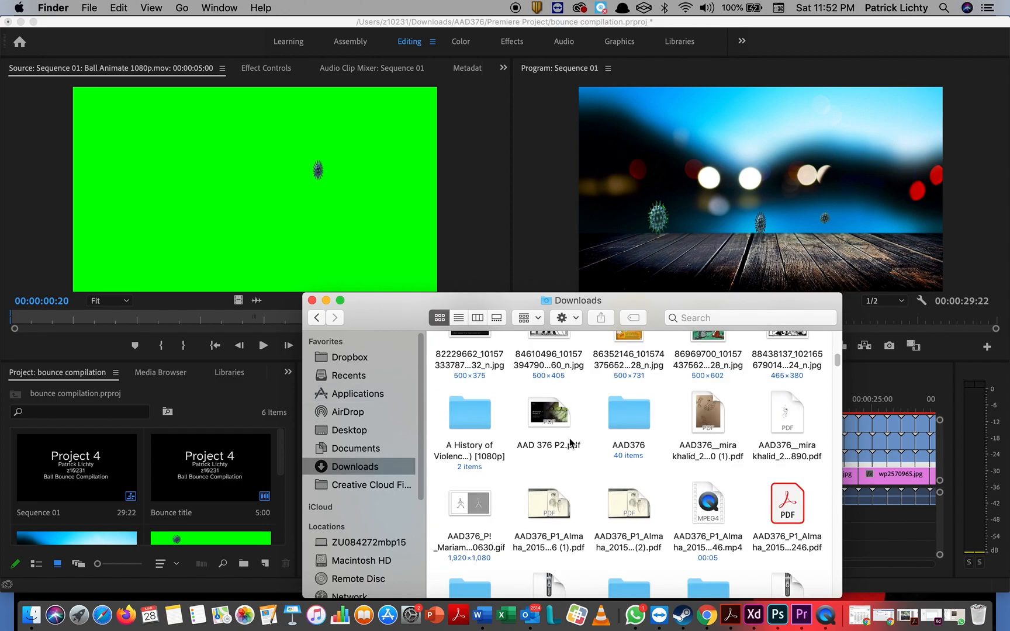
{"action": "scroll", "coordinate": [570, 443], "scroll_direction": "down", "scroll_amount": 5}
{"action": "scroll", "coordinate": [570, 443], "scroll_direction": "down", "scroll_amount": 10}
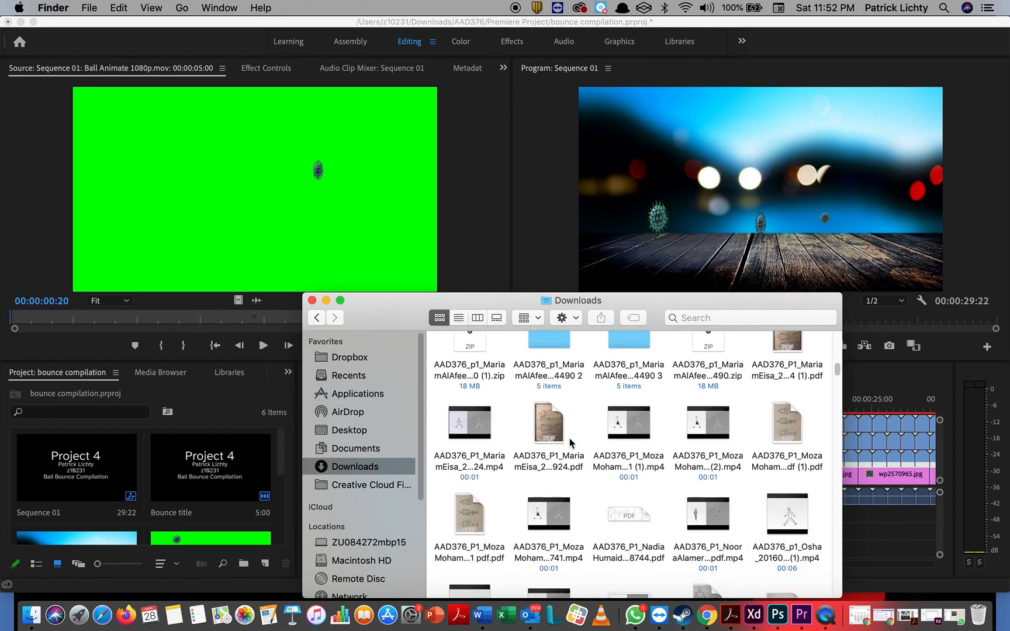
{"action": "scroll", "coordinate": [570, 443], "scroll_direction": "up", "scroll_amount": 10}
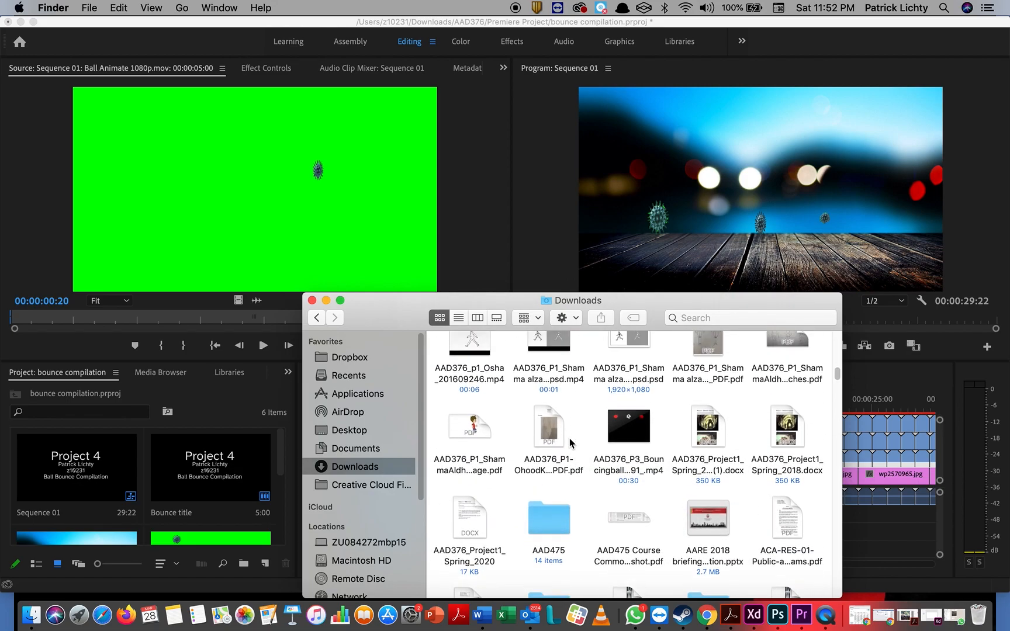
{"action": "scroll", "coordinate": [570, 443], "scroll_direction": "up", "scroll_amount": 8}
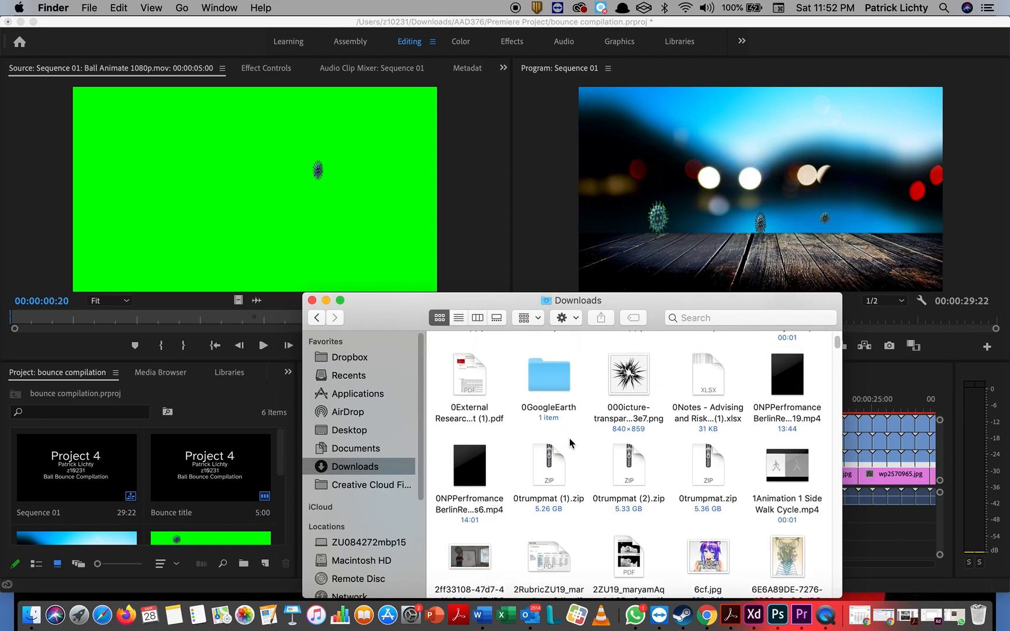
{"action": "scroll", "coordinate": [570, 443], "scroll_direction": "down", "scroll_amount": 10}
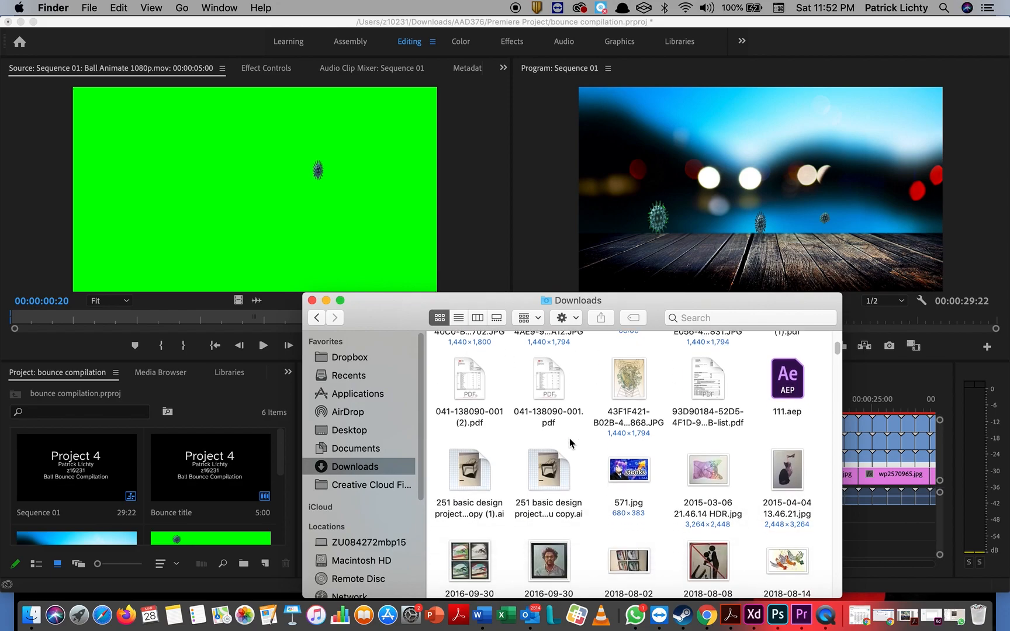
Step: Search for 'premiere project', open the Premiere Project folder and preview After effects loop.mp4
{"action": "left_click", "coordinate": [686, 318]}
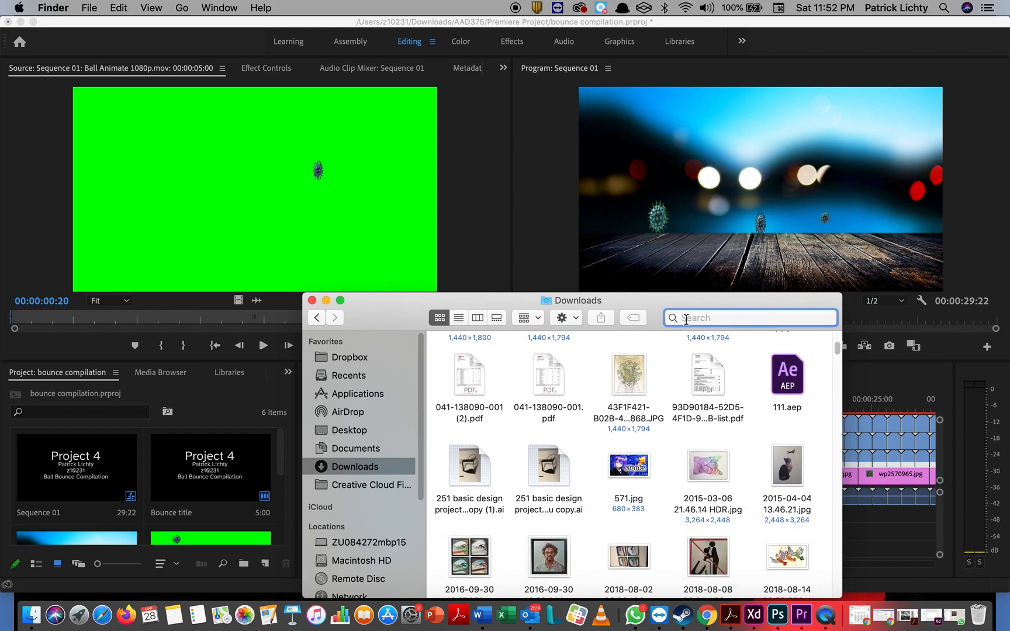
{"action": "type", "text": "premiere"}
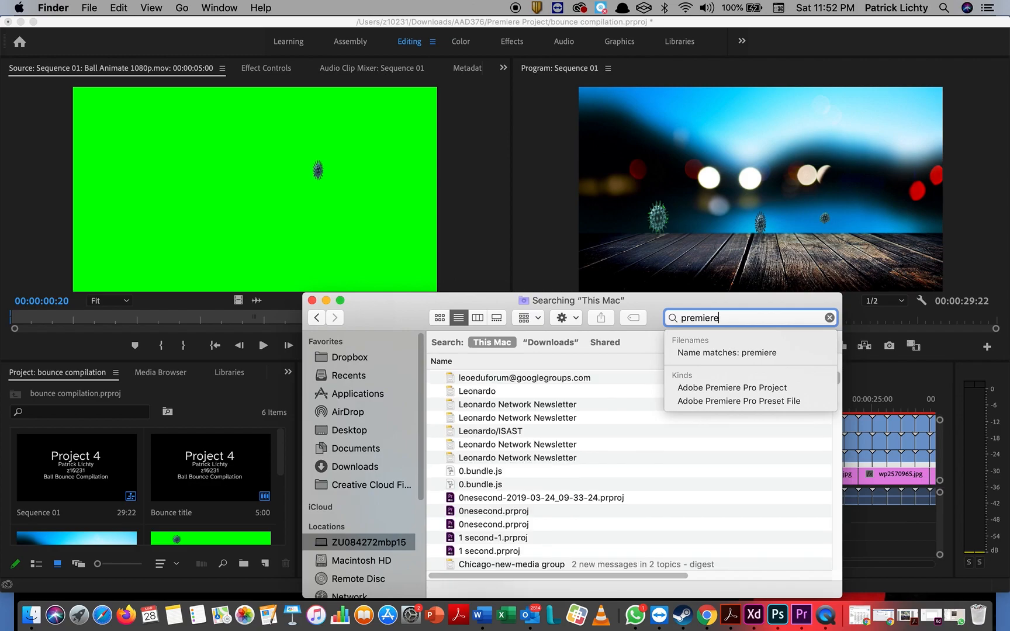
{"action": "type", "text": "project"}
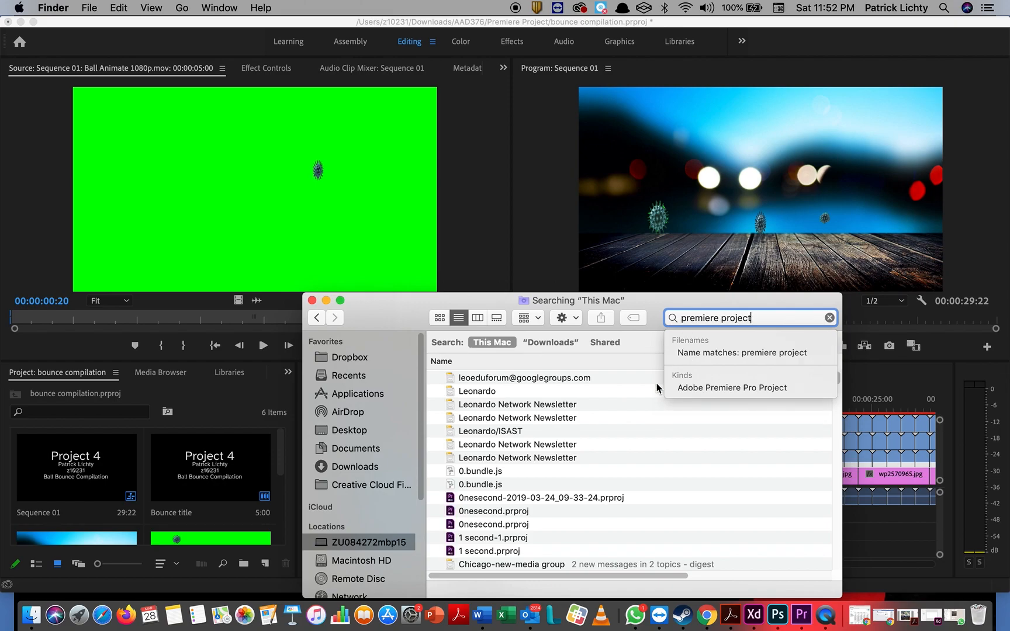
{"action": "scroll", "coordinate": [623, 439], "scroll_direction": "down", "scroll_amount": 3}
{"action": "scroll", "coordinate": [622, 439], "scroll_direction": "down", "scroll_amount": 10}
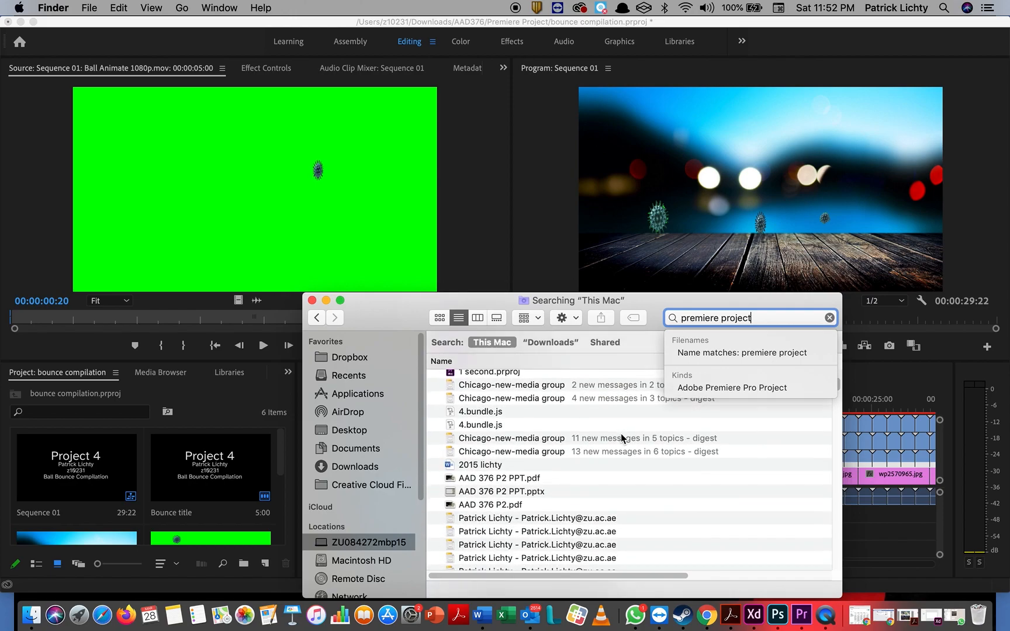
{"action": "scroll", "coordinate": [622, 439], "scroll_direction": "down", "scroll_amount": 15}
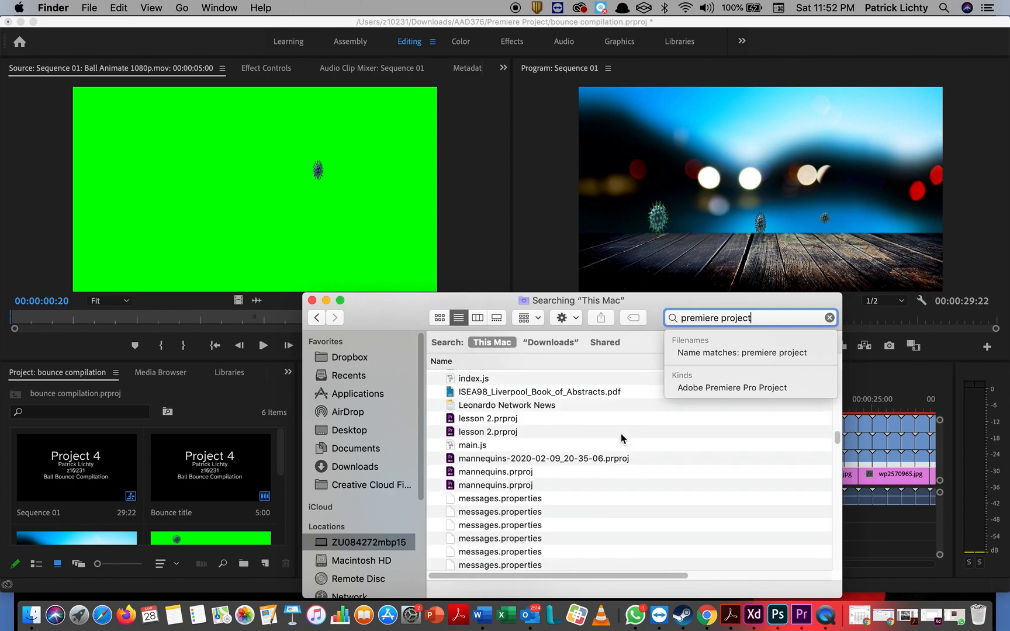
{"action": "scroll", "coordinate": [621, 439], "scroll_direction": "down", "scroll_amount": 10}
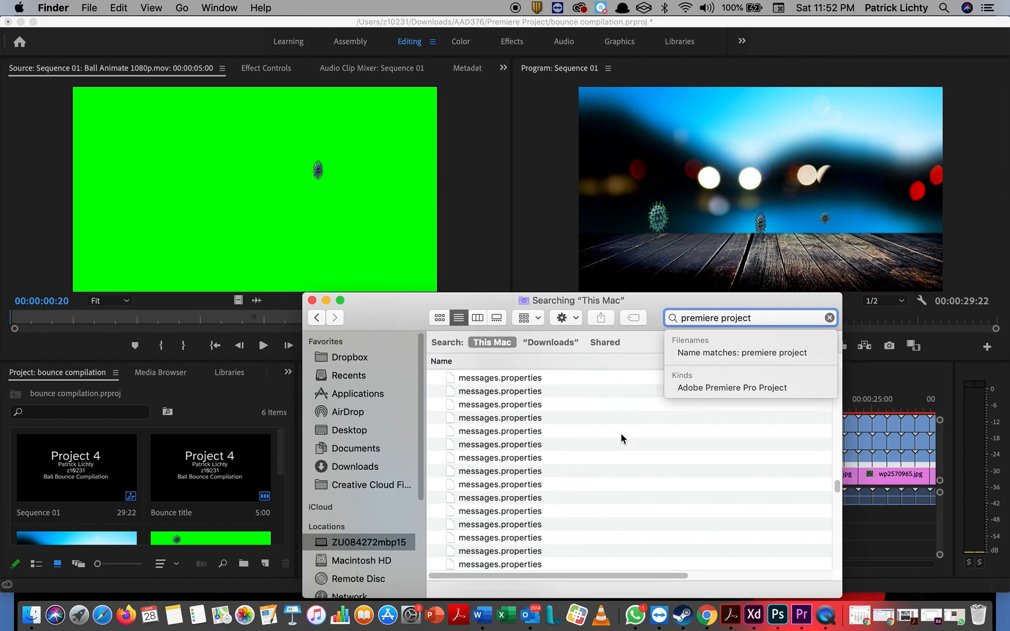
{"action": "scroll", "coordinate": [621, 438], "scroll_direction": "down", "scroll_amount": 15}
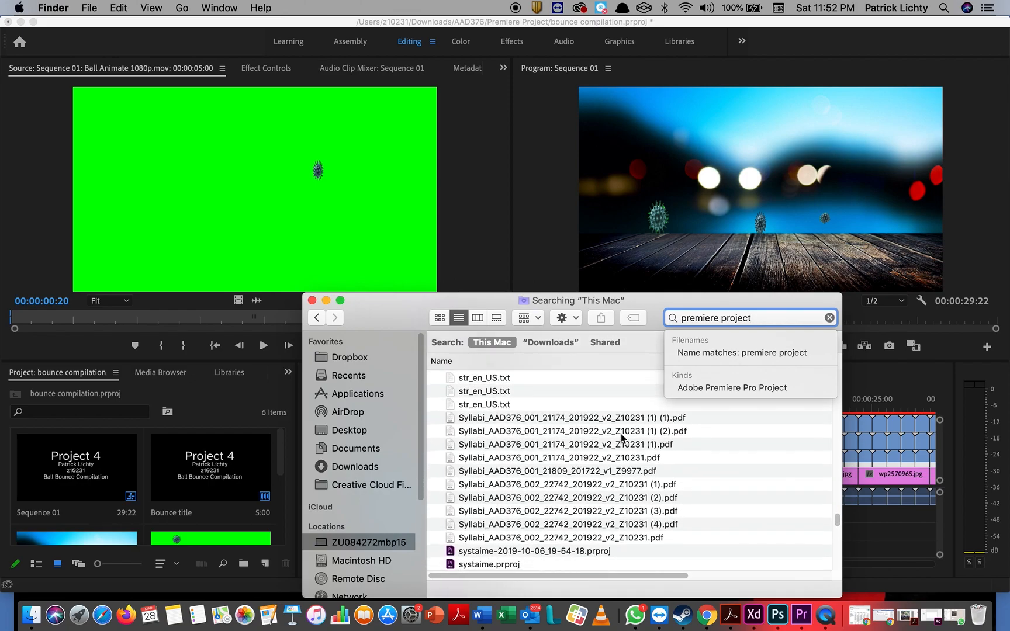
{"action": "scroll", "coordinate": [621, 439], "scroll_direction": "up", "scroll_amount": 3}
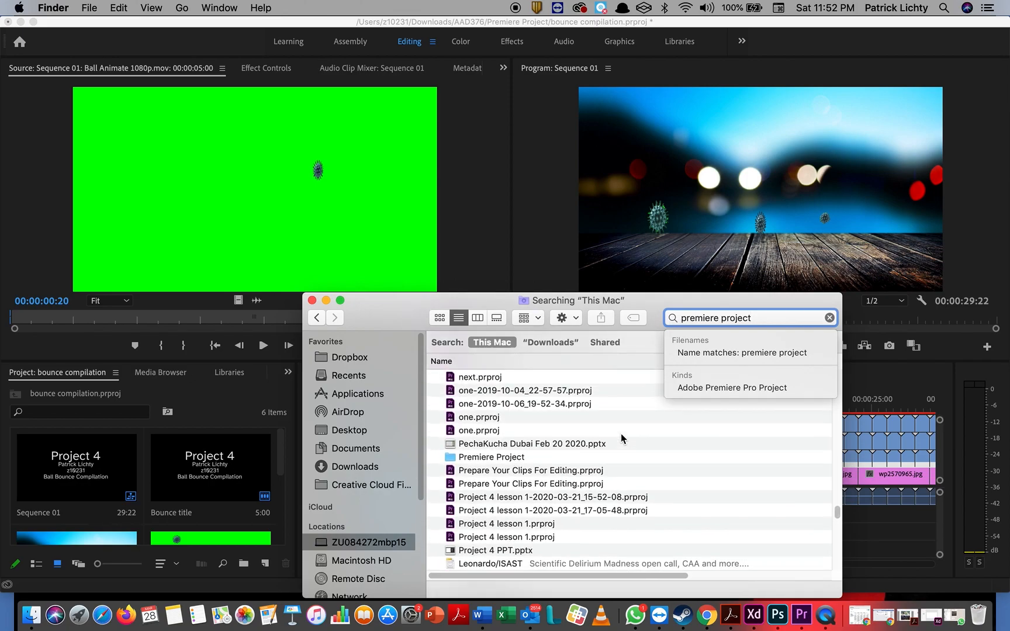
{"action": "left_click", "coordinate": [487, 458]}
{"action": "left_click", "coordinate": [488, 458]}
{"action": "double_click", "coordinate": [487, 458]}
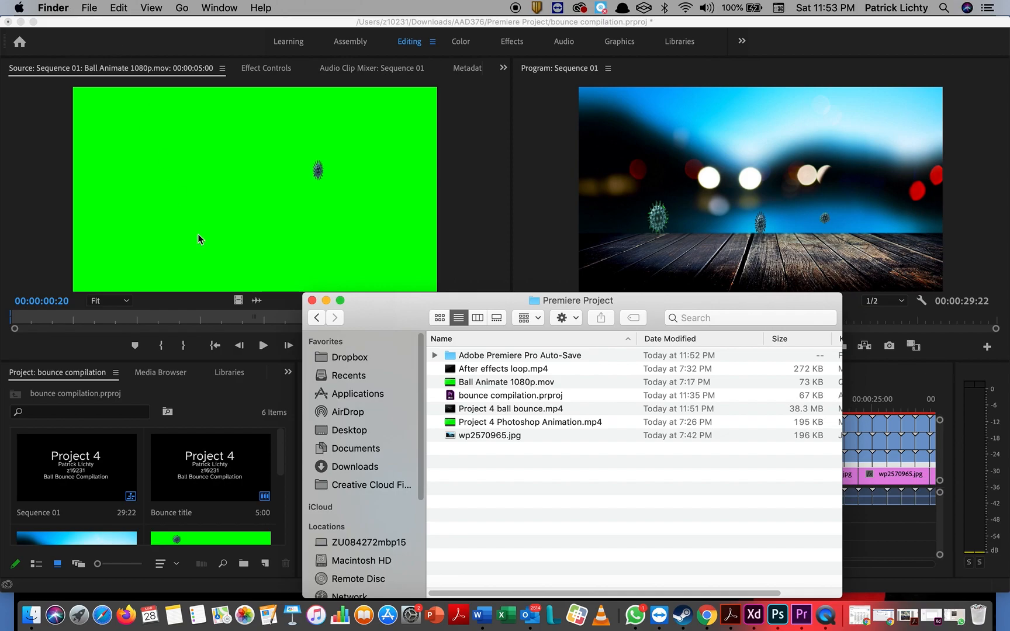
{"action": "double_click", "coordinate": [491, 370]}
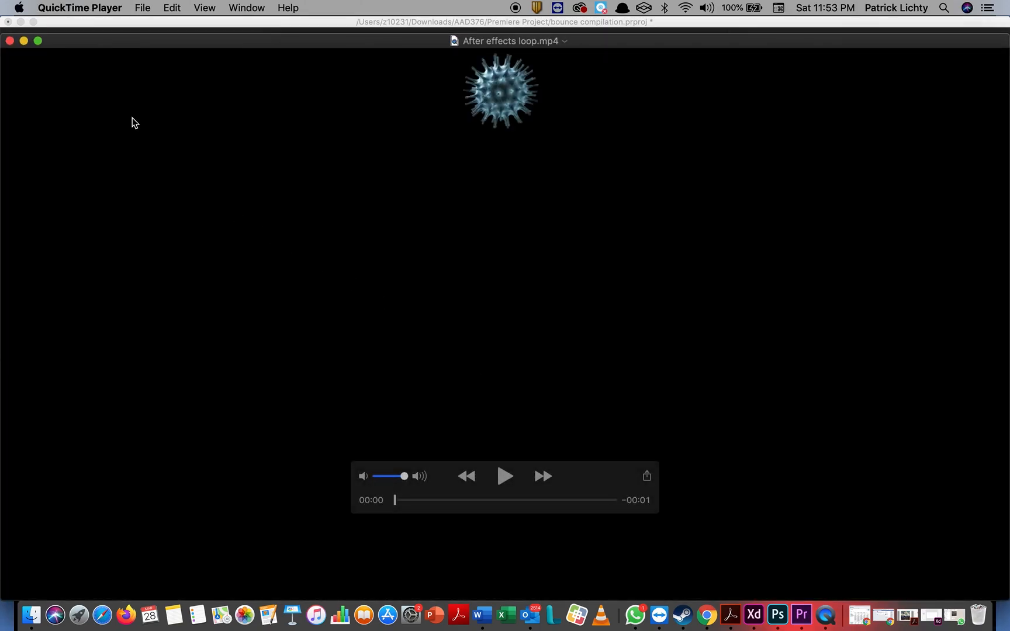
Step: Close QuickTime and set the H.264 export to Sequence 01.mp4 in the Premiere Project folder
{"action": "left_click", "coordinate": [10, 41]}
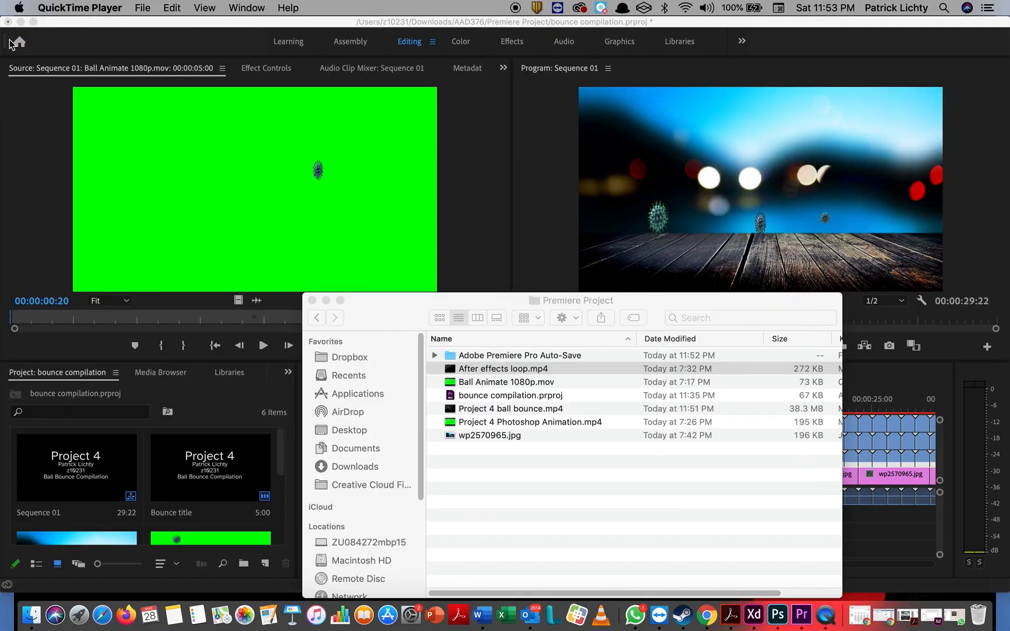
{"action": "left_click", "coordinate": [138, 36]}
{"action": "left_click", "coordinate": [123, 9]}
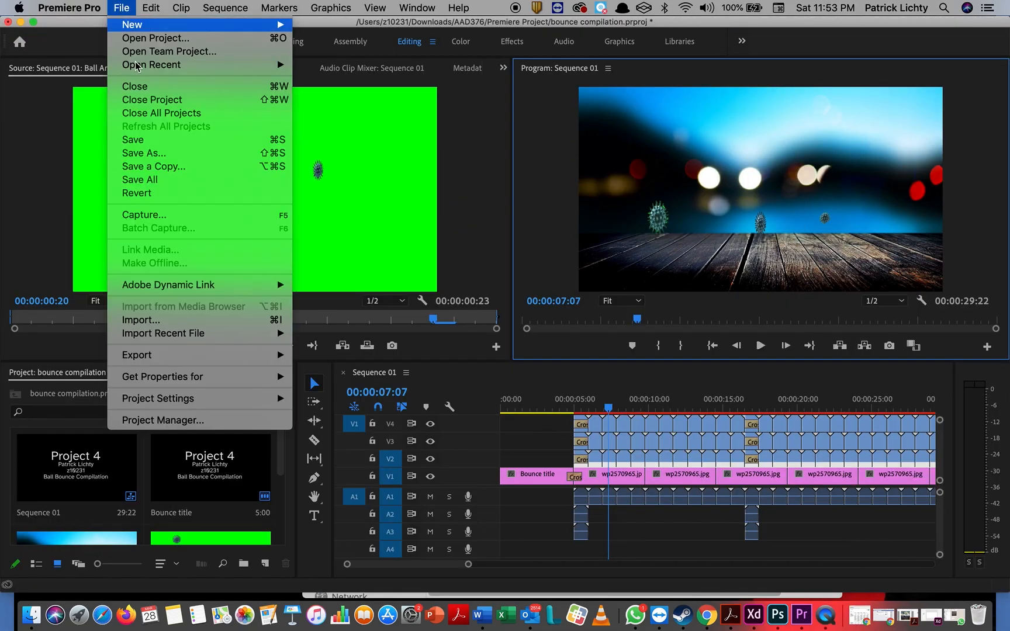
{"action": "mouse_move", "coordinate": [244, 359]}
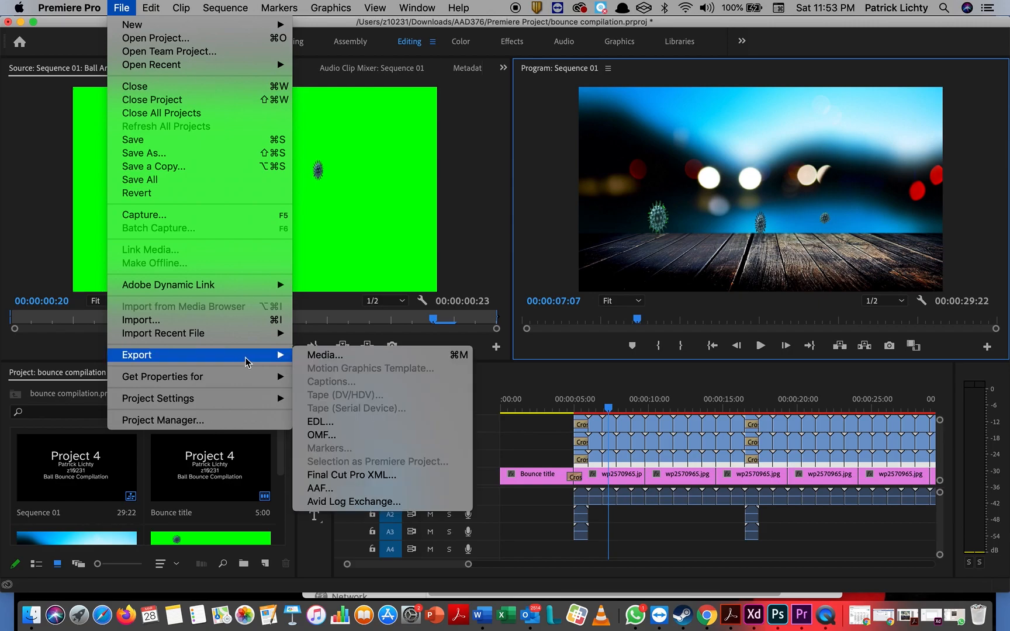
{"action": "left_click", "coordinate": [324, 357]}
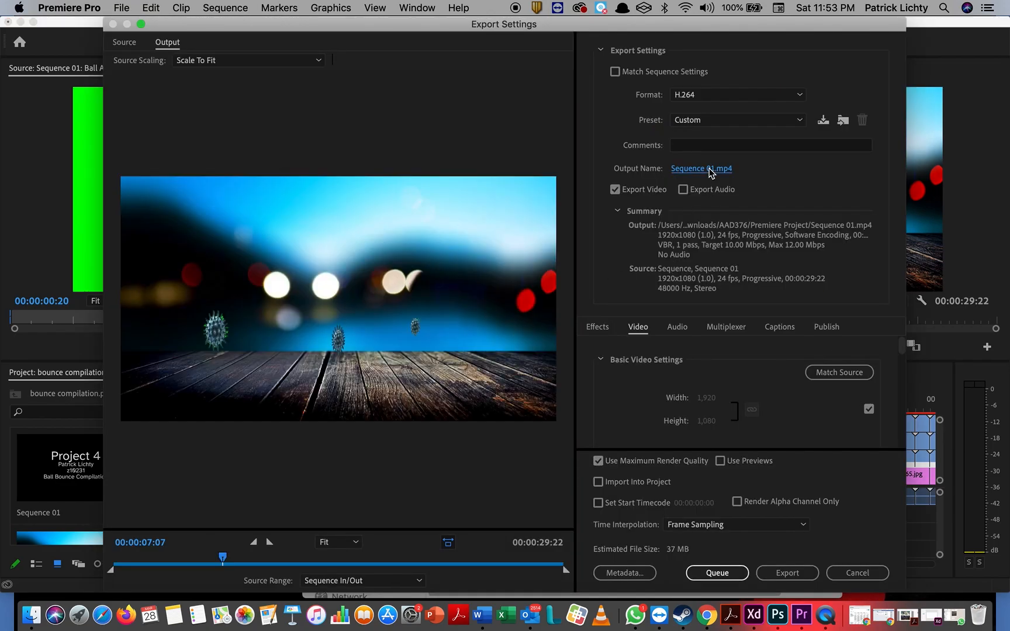
{"action": "left_click", "coordinate": [710, 171]}
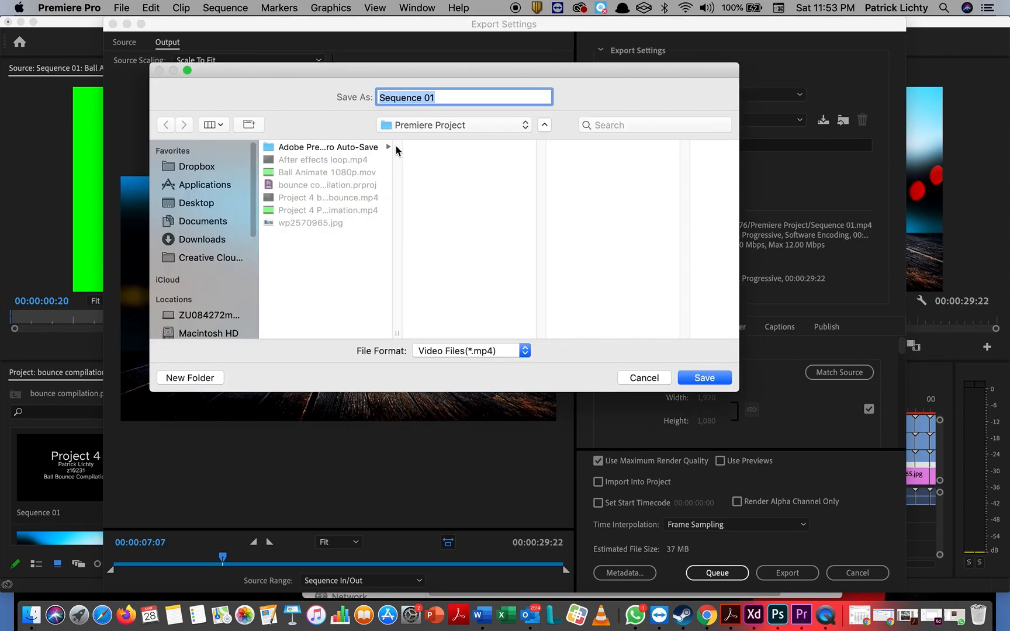
{"action": "left_click", "coordinate": [708, 378]}
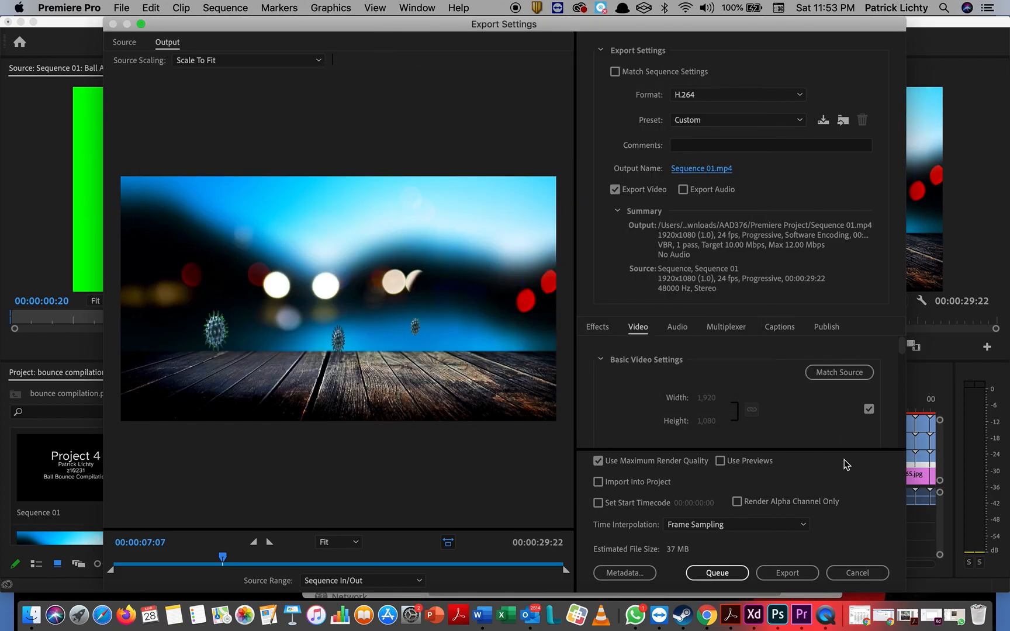
Step: Export Sequence 01 to Sequence 01.mp4 and wait for encoding to complete
{"action": "left_click", "coordinate": [779, 575]}
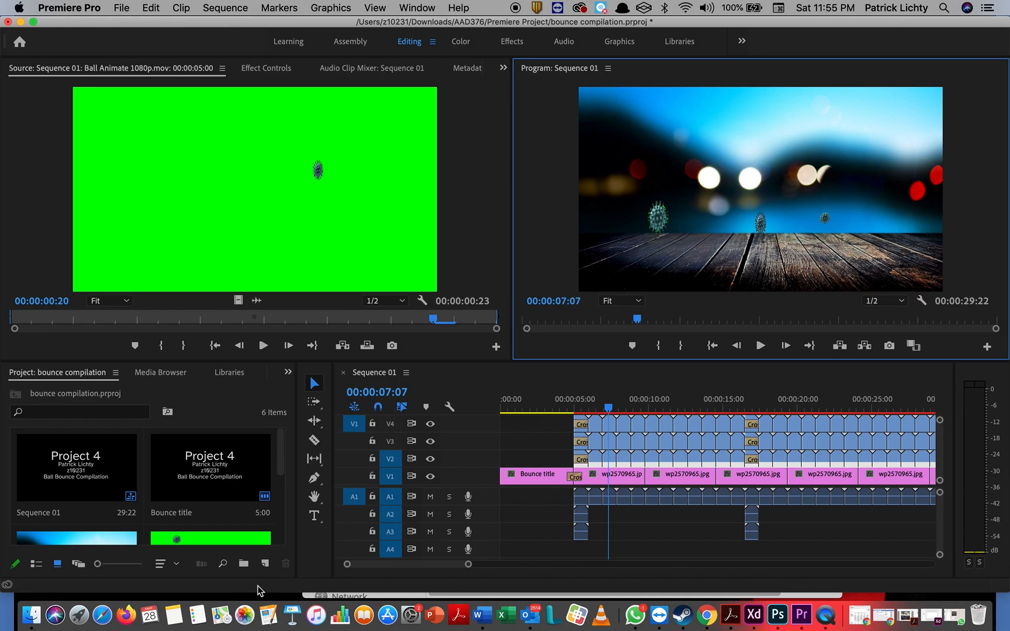
Step: Open Sequence 01.mp4 from the Premiere Project folder in QuickTime Player and play it
{"action": "left_click", "coordinate": [32, 615]}
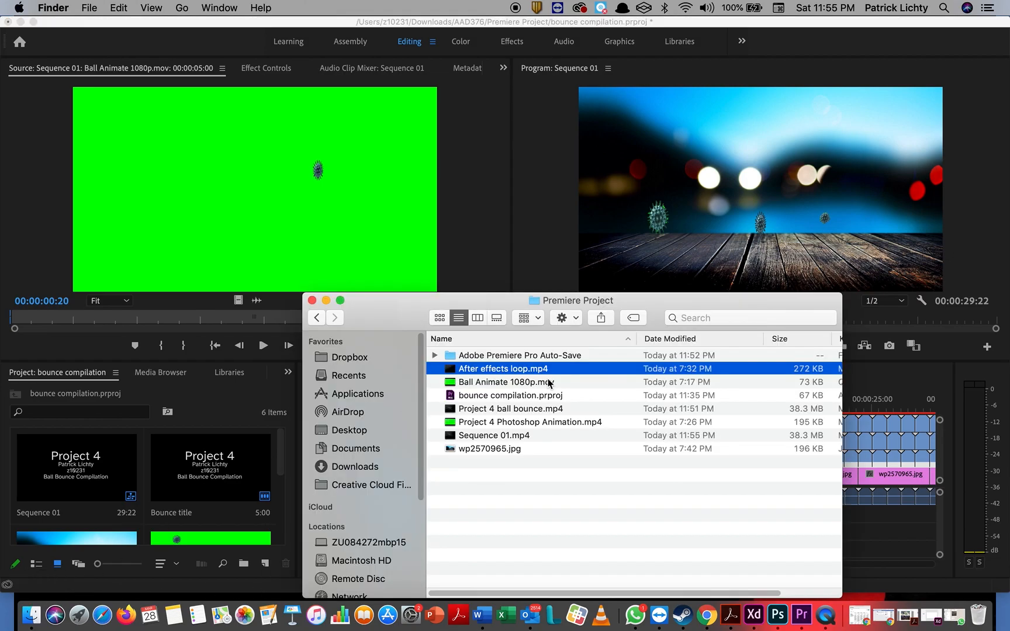
{"action": "left_click", "coordinate": [500, 436]}
{"action": "double_click", "coordinate": [498, 436]}
{"action": "left_click", "coordinate": [506, 477]}
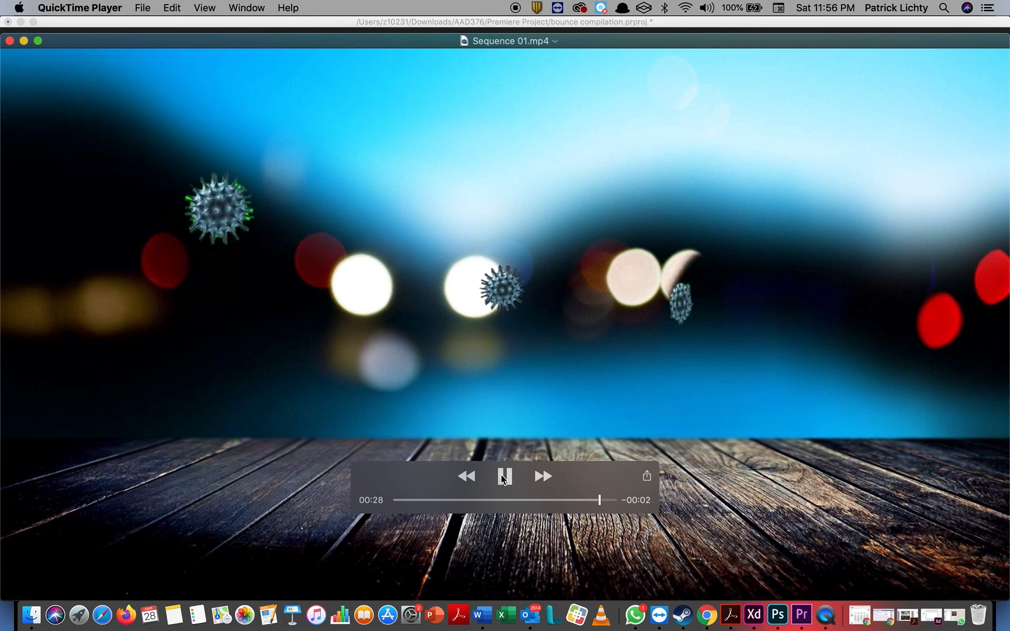
Step: Let Sequence 01.mp4 play in QuickTime Player and pause it at 00:28, two seconds before the end
{"action": "left_click", "coordinate": [502, 477]}
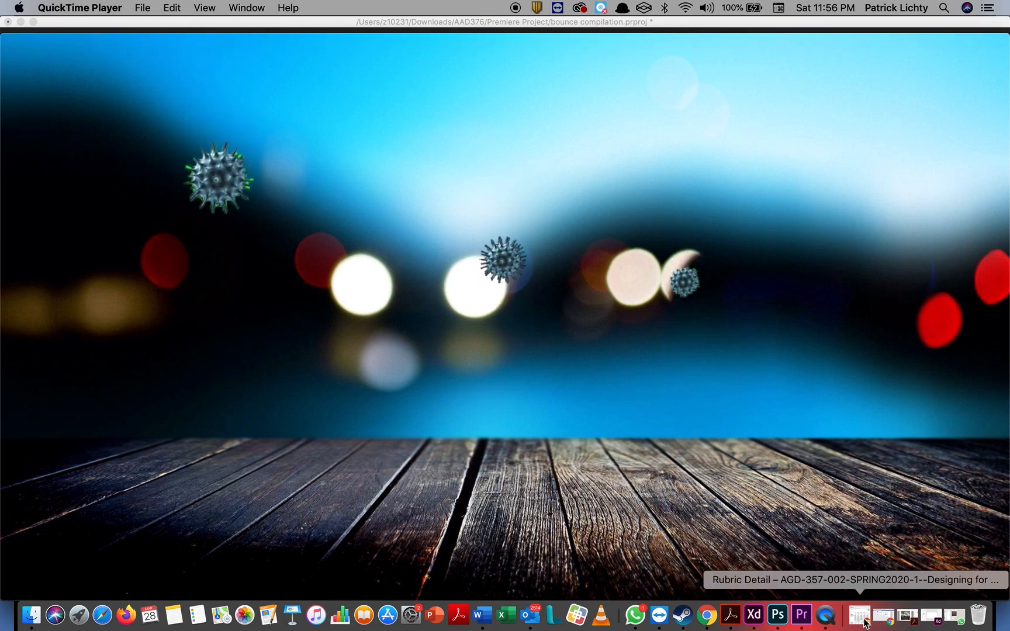
{"action": "left_click", "coordinate": [825, 621]}
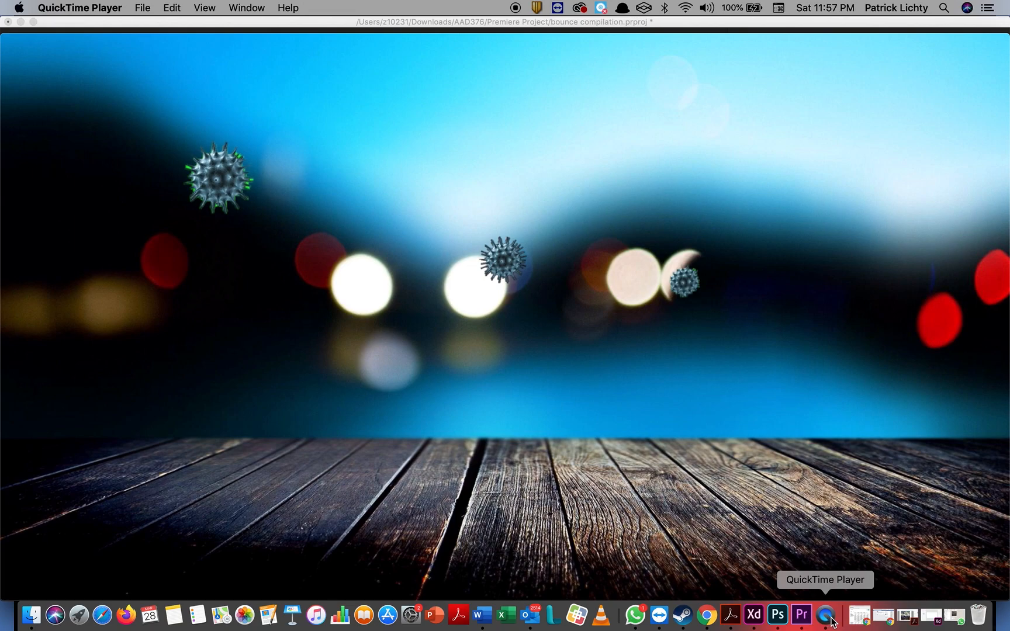
{"action": "mouse_move", "coordinate": [733, 484]}
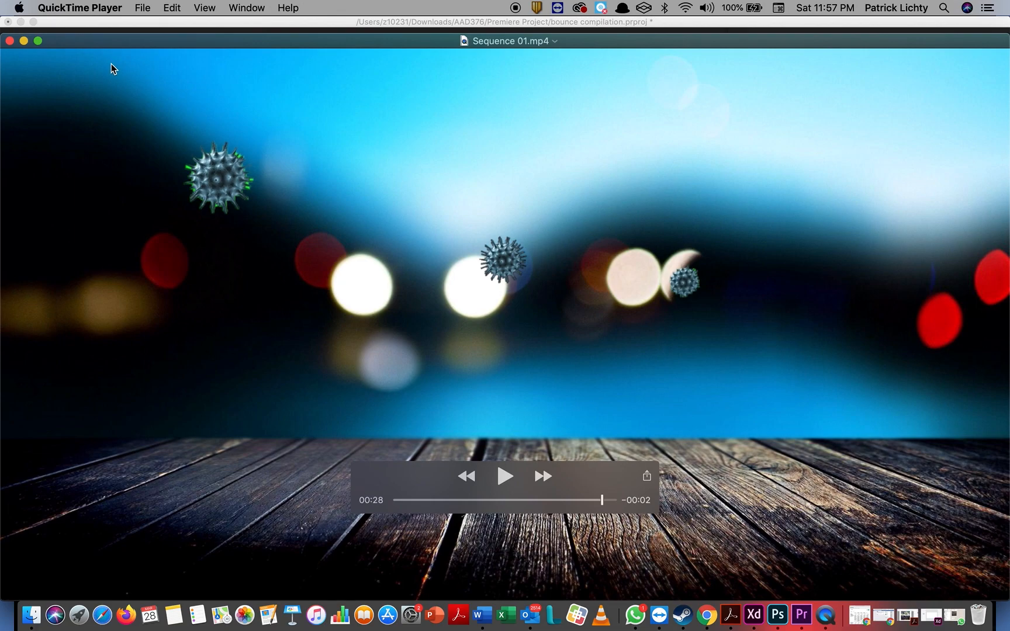
Step: Quit QuickTime Player and expand the prompt to keep the screen recording
{"action": "left_click", "coordinate": [85, 7]}
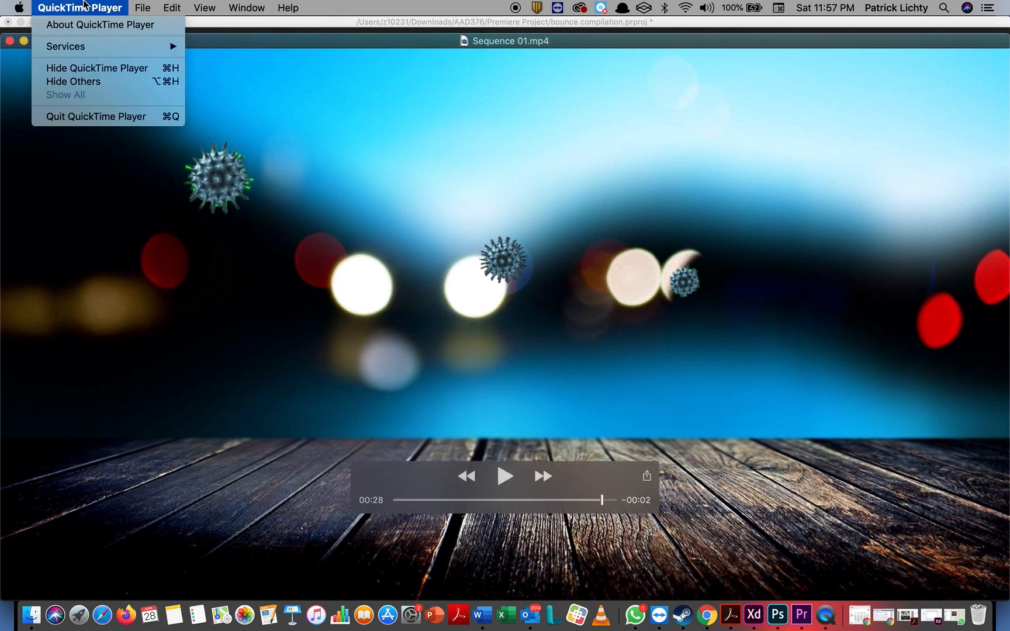
{"action": "left_click", "coordinate": [100, 116]}
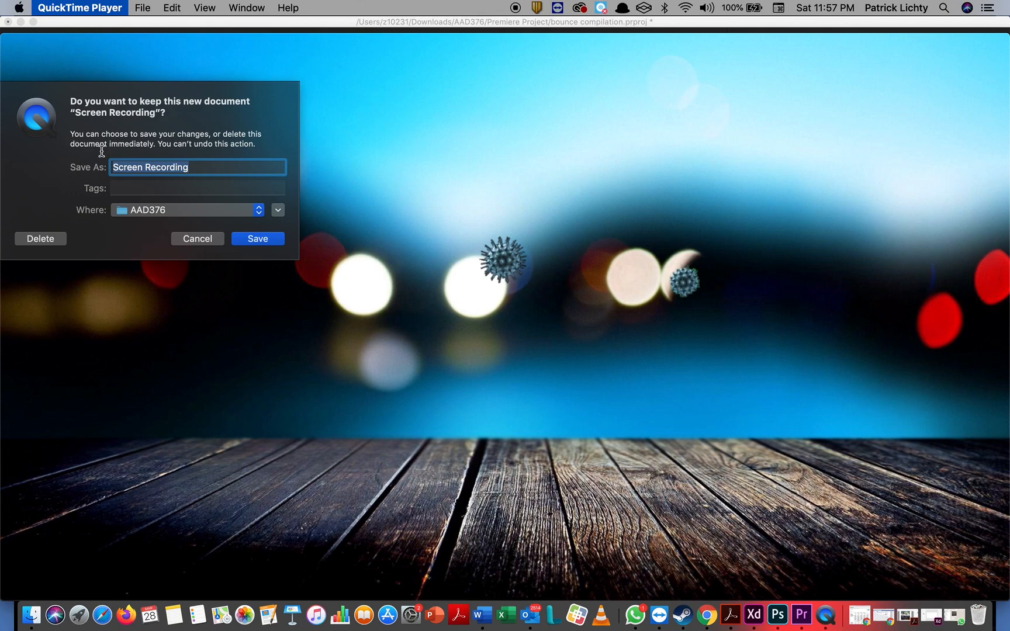
{"action": "left_click", "coordinate": [279, 211]}
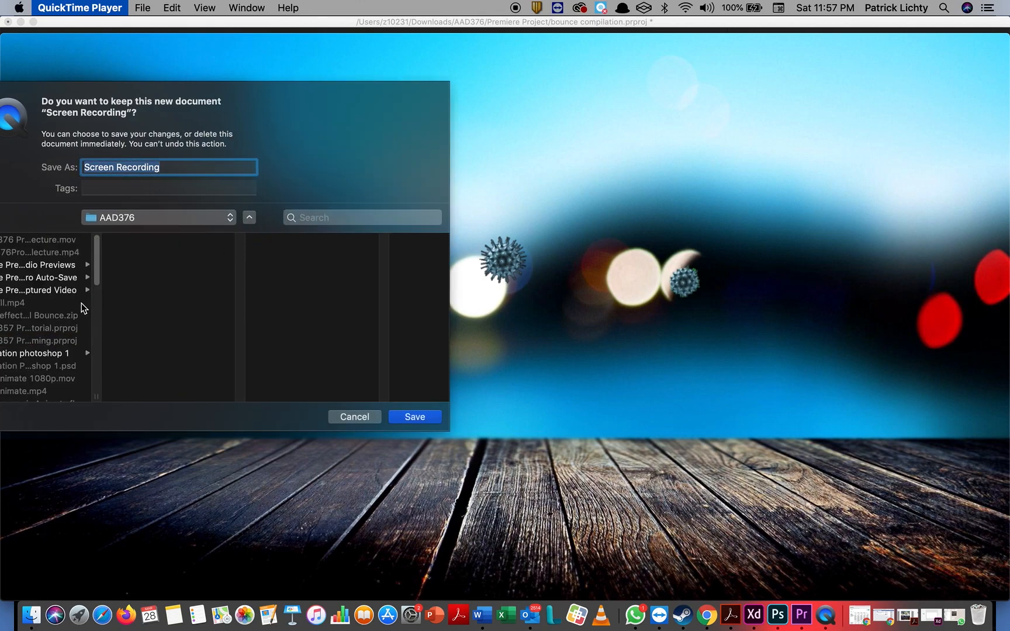
Step: Rename the screen recording 'AAD376 ball Bounce Compilation tutorial' in the AAD376 folder
{"action": "scroll", "coordinate": [83, 304], "scroll_direction": "left", "scroll_amount": 1}
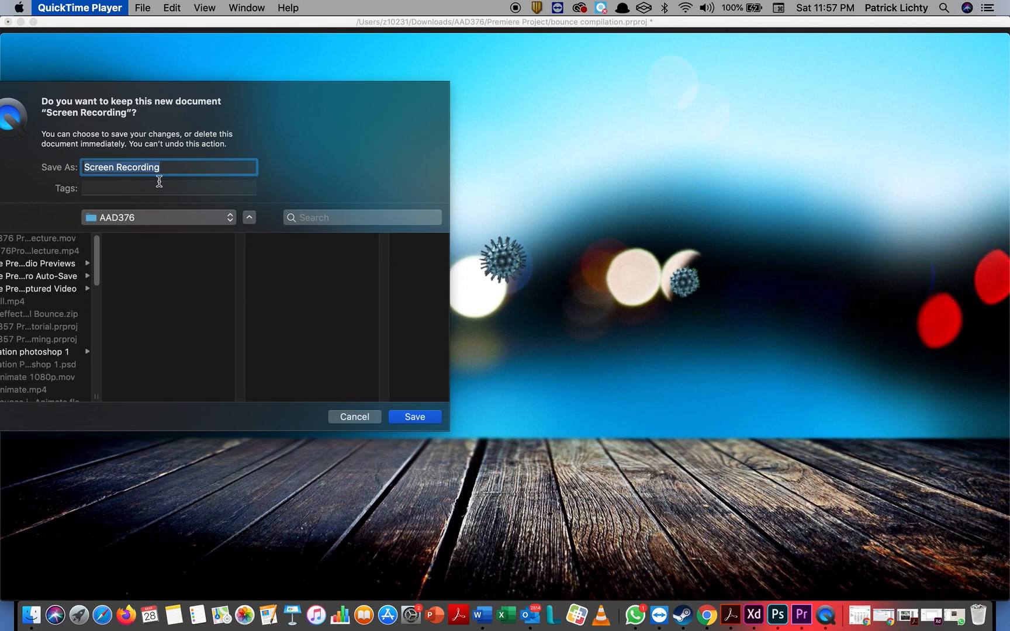
{"action": "left_click_drag", "start_coordinate": [169, 170], "coordinate": [7, 144]}
{"action": "type", "text": "B"}
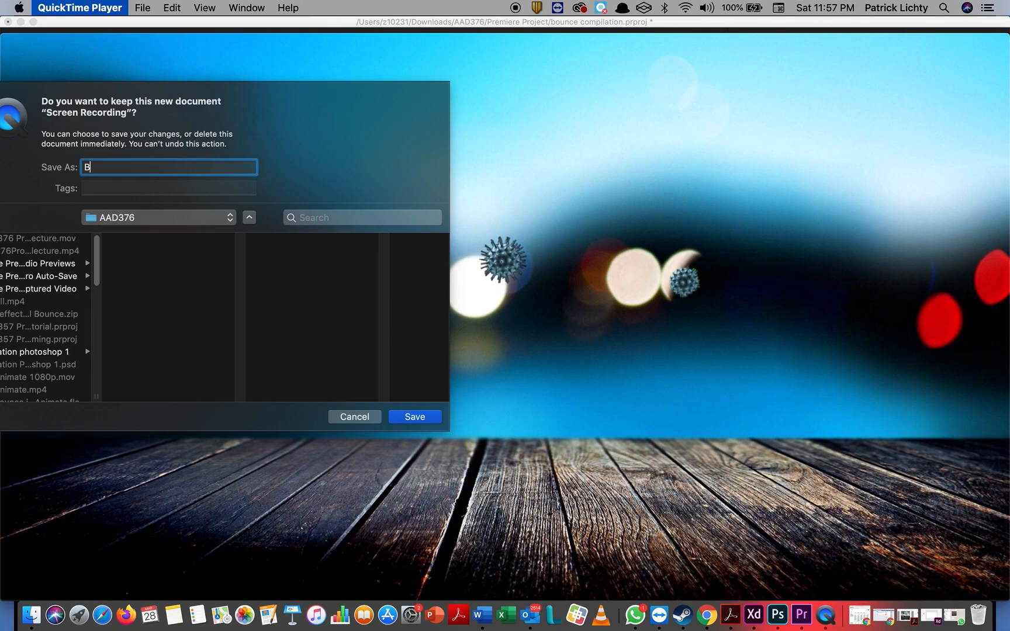
{"action": "type", "text": "ounce Compilation tutorial"}
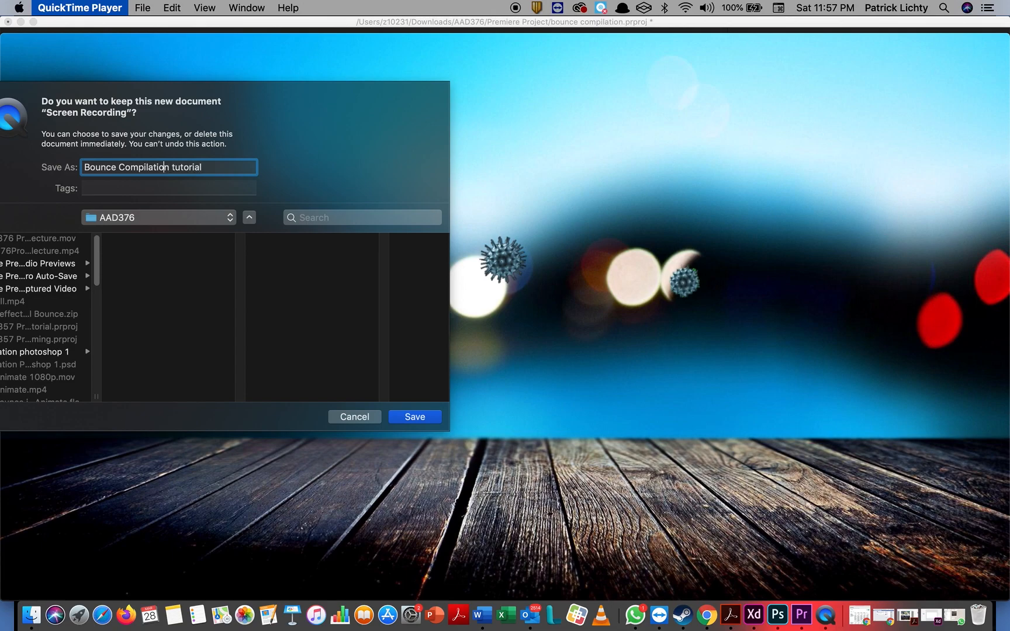
{"action": "key", "text": "Left"}
{"action": "key", "text": "Left"}
{"action": "key", "text": "Left"}
{"action": "key", "text": "Left"}
{"action": "key", "text": "Left"}
{"action": "key", "text": "Left"}
{"action": "type", "text": "AAD3"}
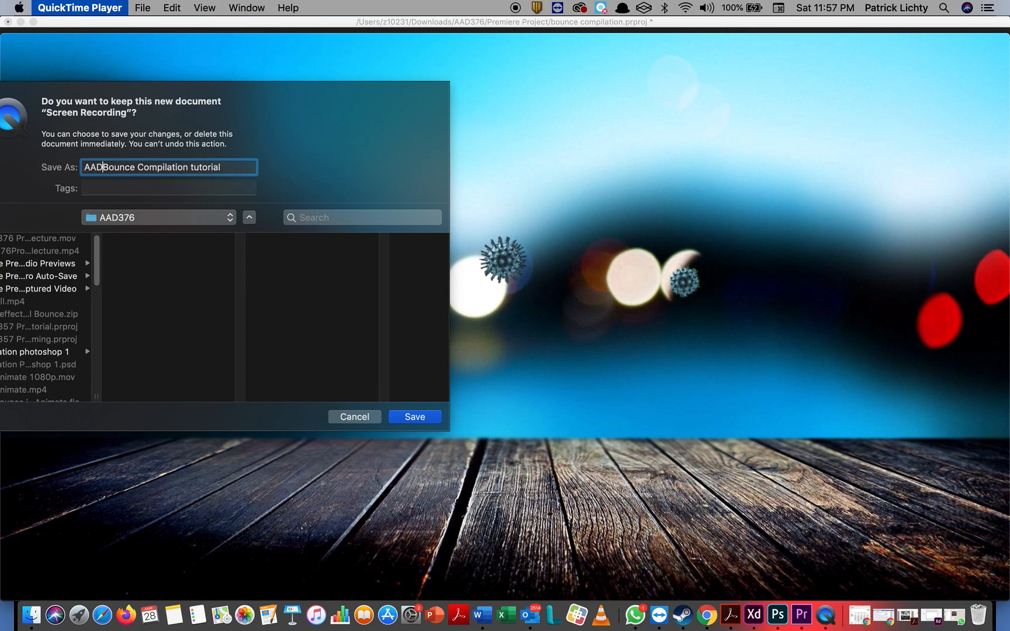
{"action": "type", "text": "76 "}
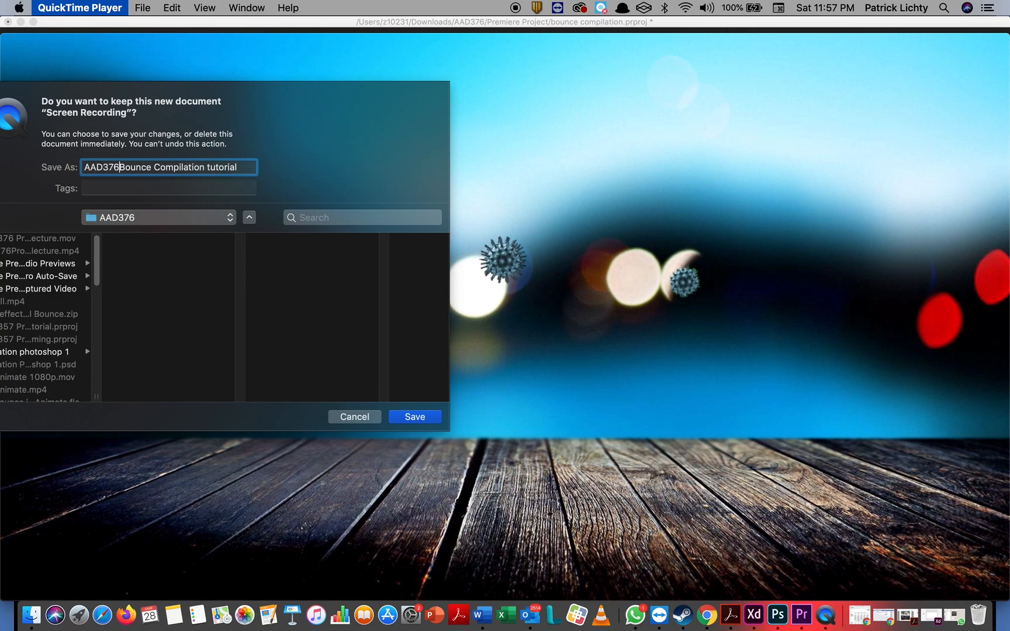
{"action": "type", "text": "ball"}
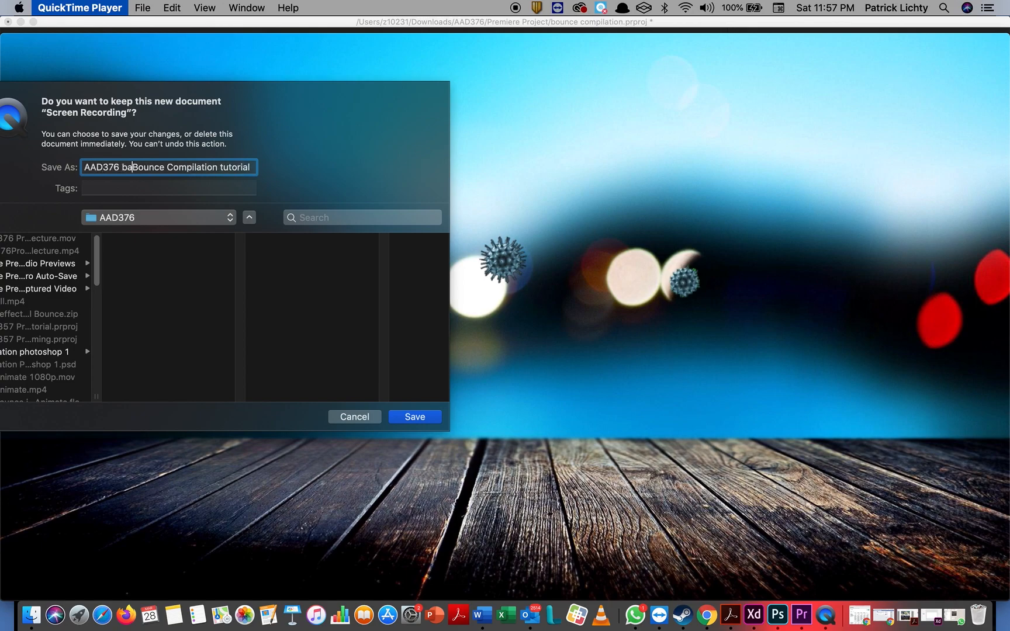